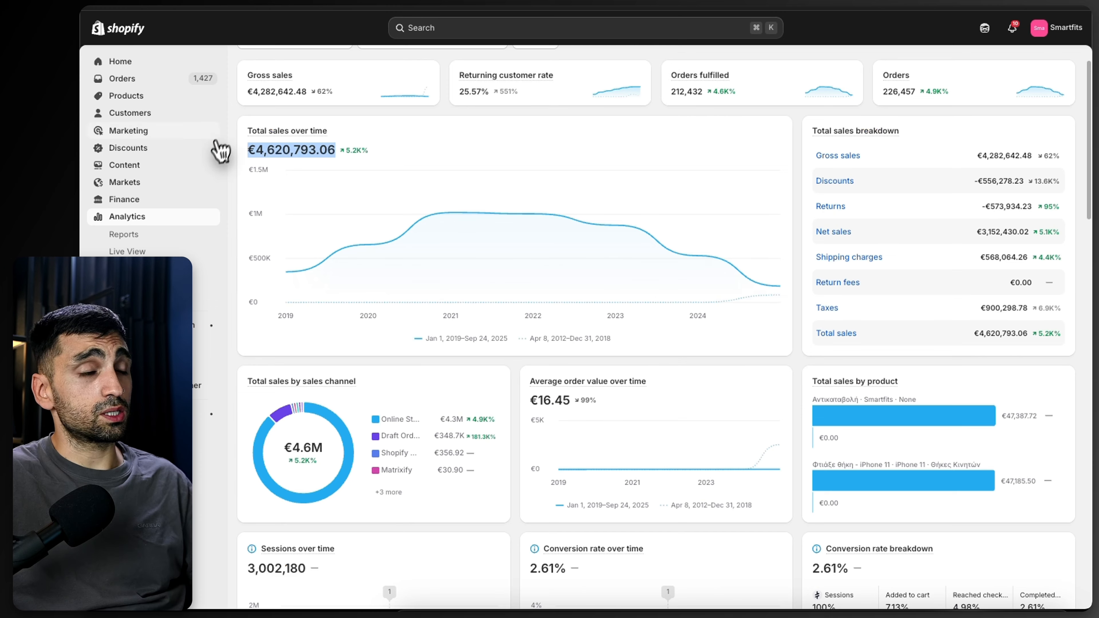
mouse_move(363, 197)
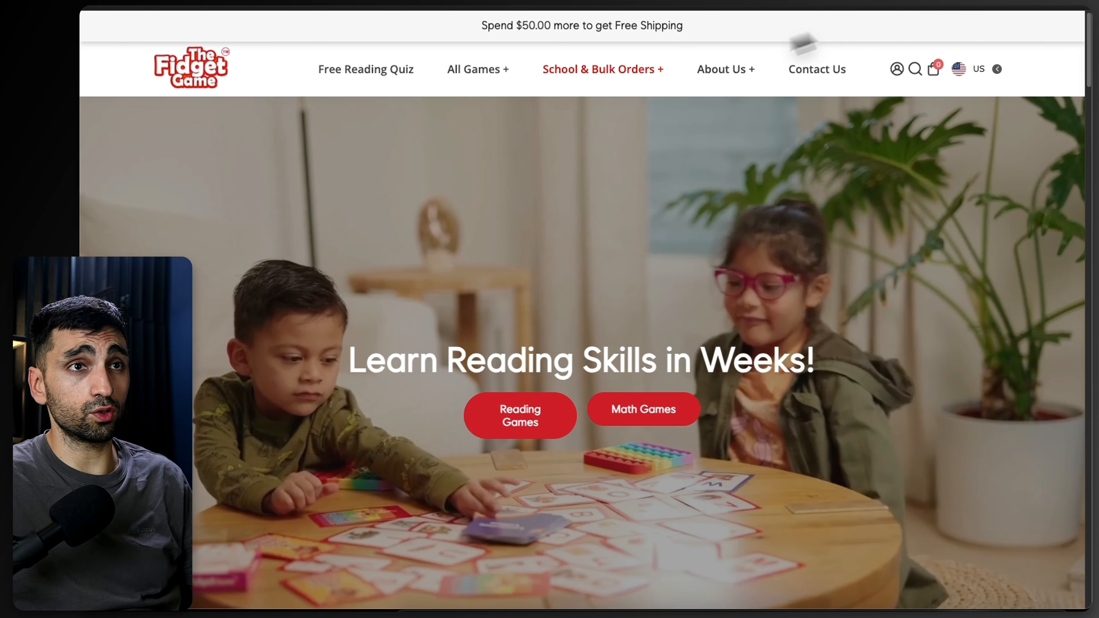
scroll(672, 189, down, 15)
scroll(671, 209, down, 10)
scroll(662, 211, down, 5)
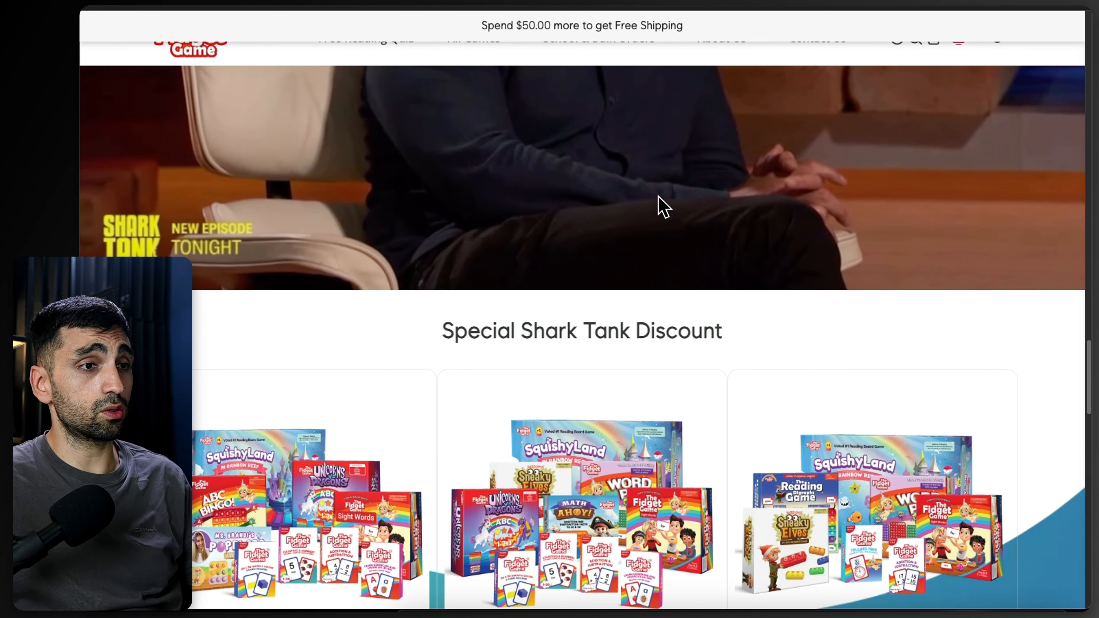
scroll(657, 206, up, 3)
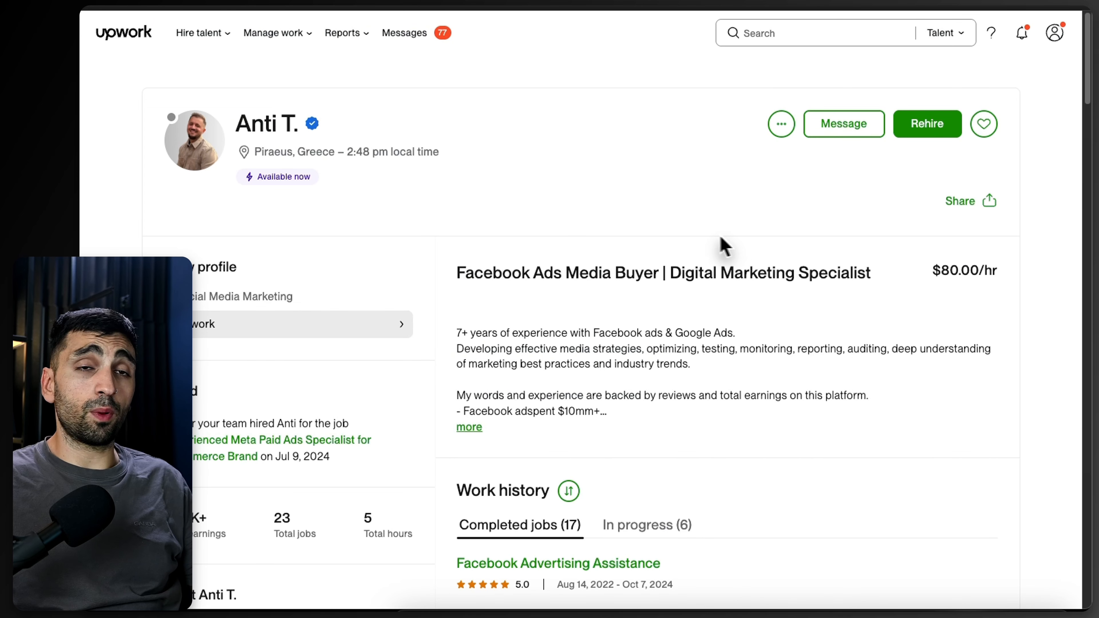
scroll(693, 246, down, 12)
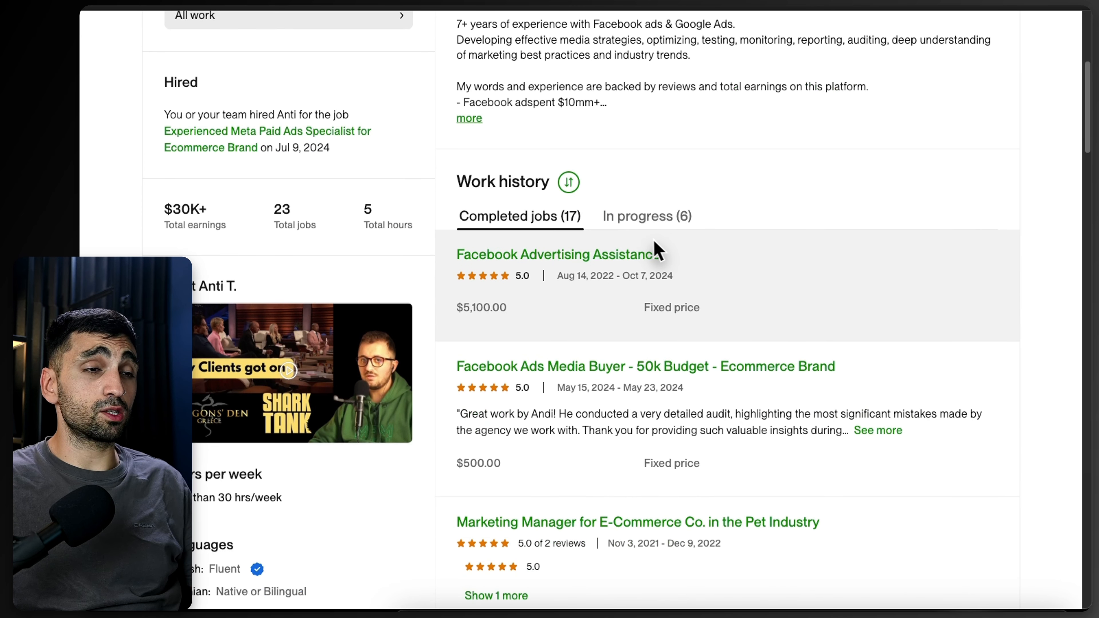
scroll(653, 264, down, 15)
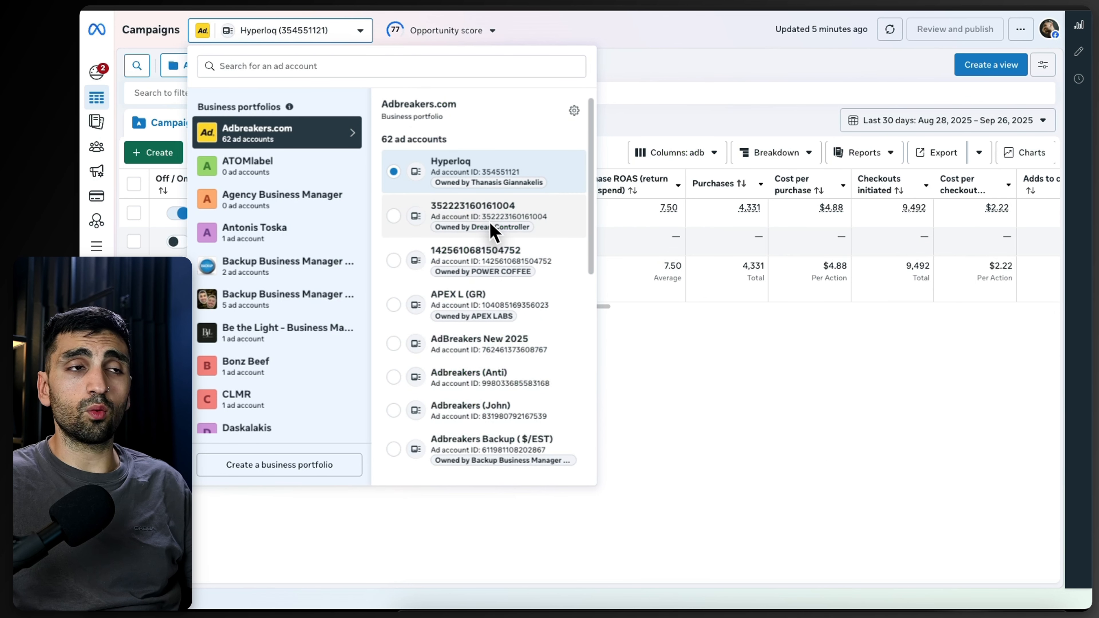
scroll(494, 232, down, 7)
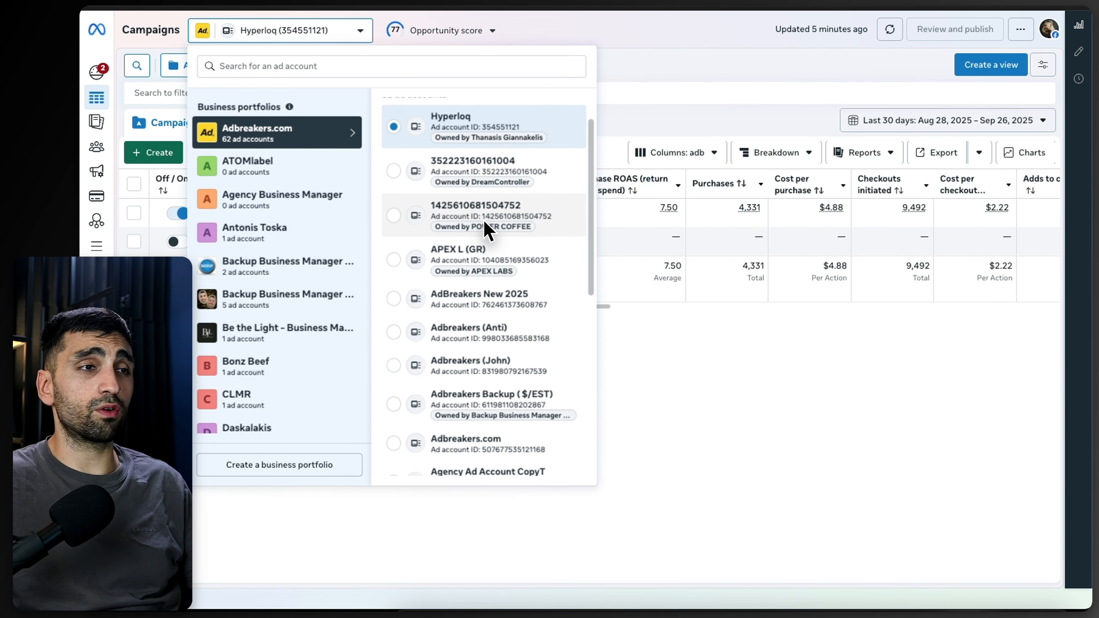
scroll(476, 240, down, 7)
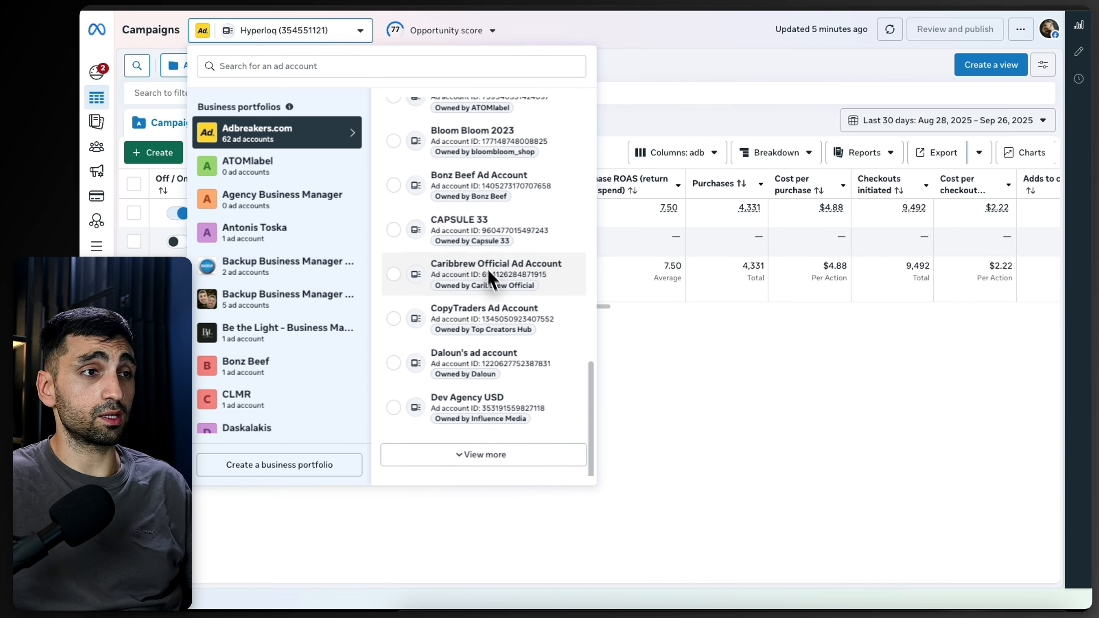
scroll(488, 282, up, 12)
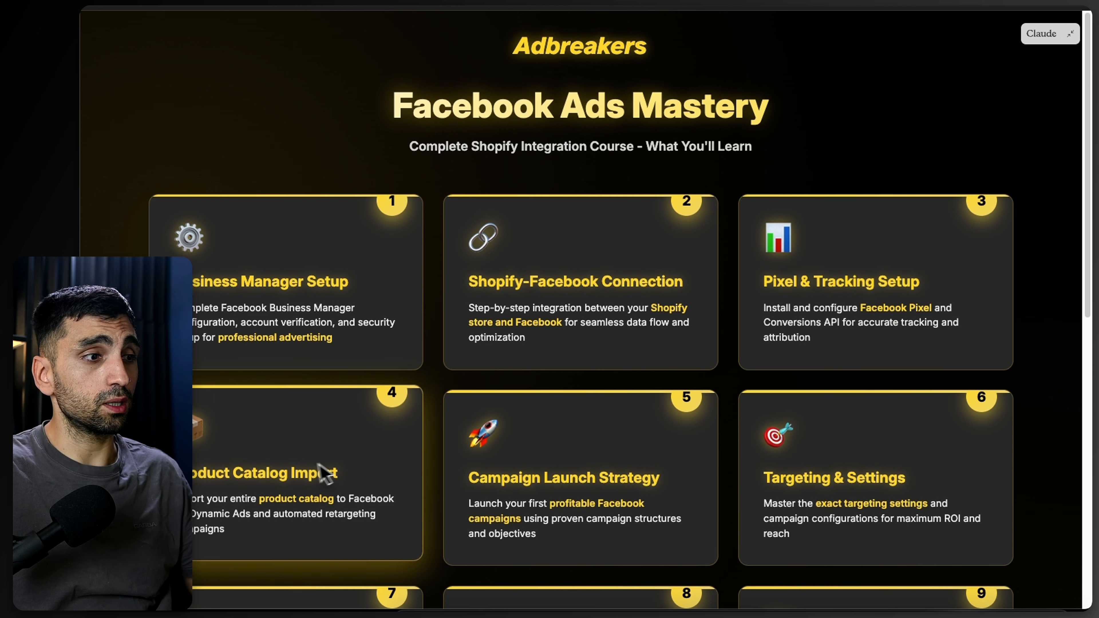
Step: Scroll through the Facebook Ads Mastery course overview cards
scroll(294, 469, down, 1)
scroll(233, 467, down, 3)
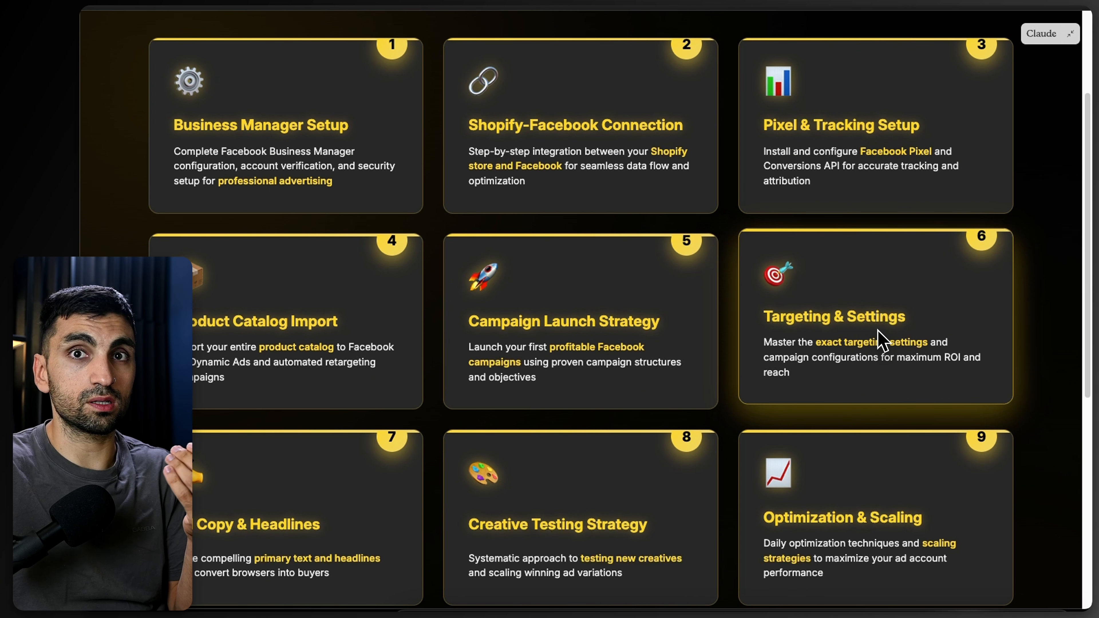
scroll(836, 319, down, 3)
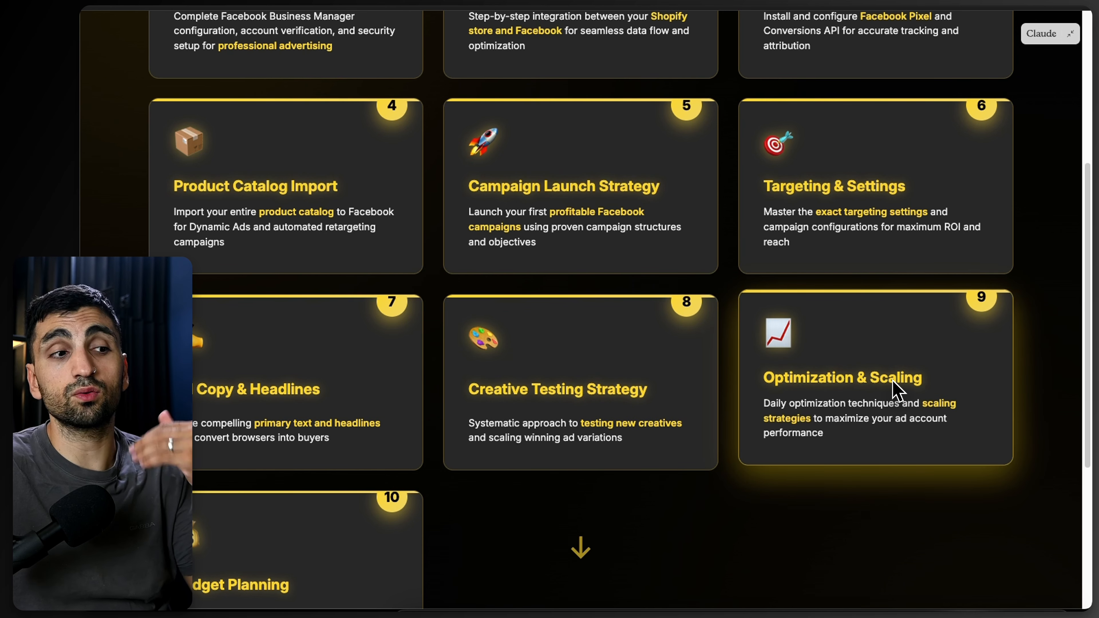
scroll(895, 388, down, 5)
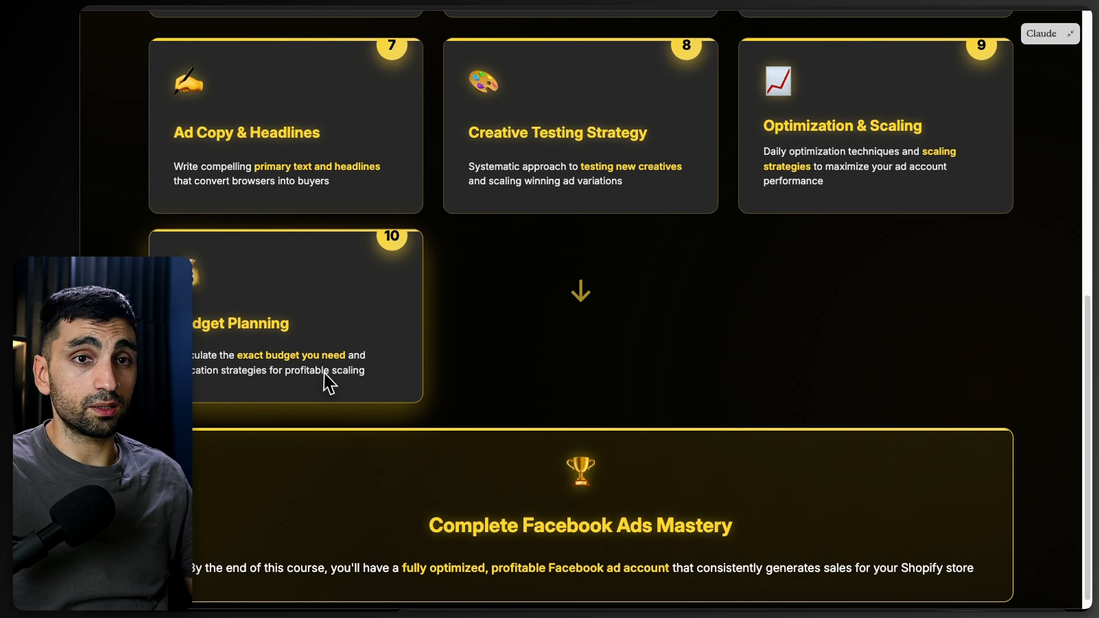
scroll(397, 427, down, 1)
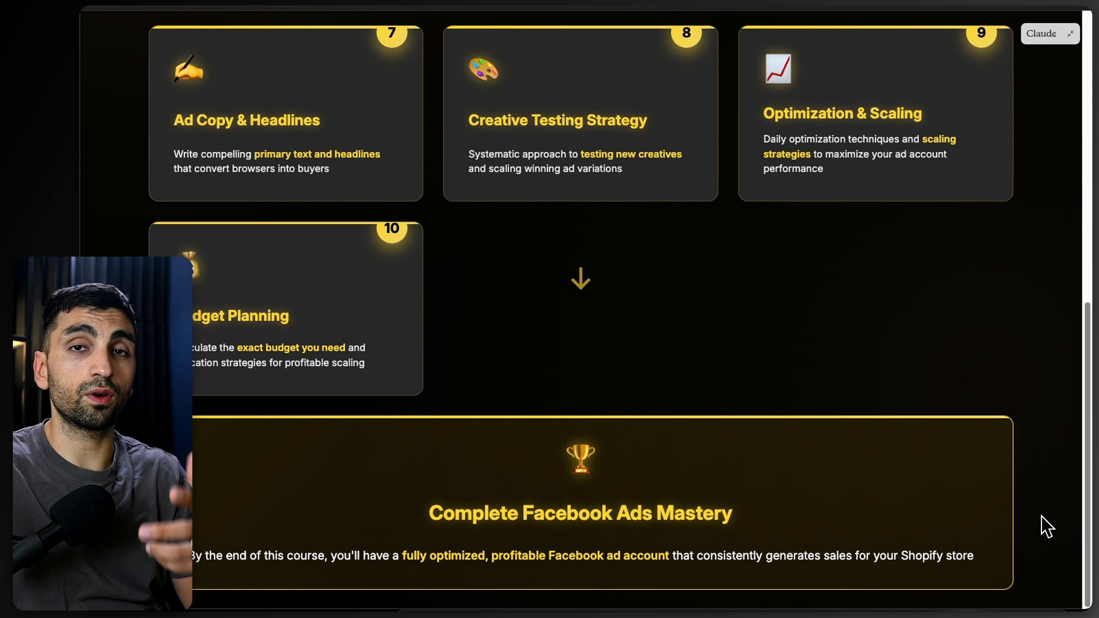
Step: Search Google for facebook and return to the Facebook home feed
click(539, 207)
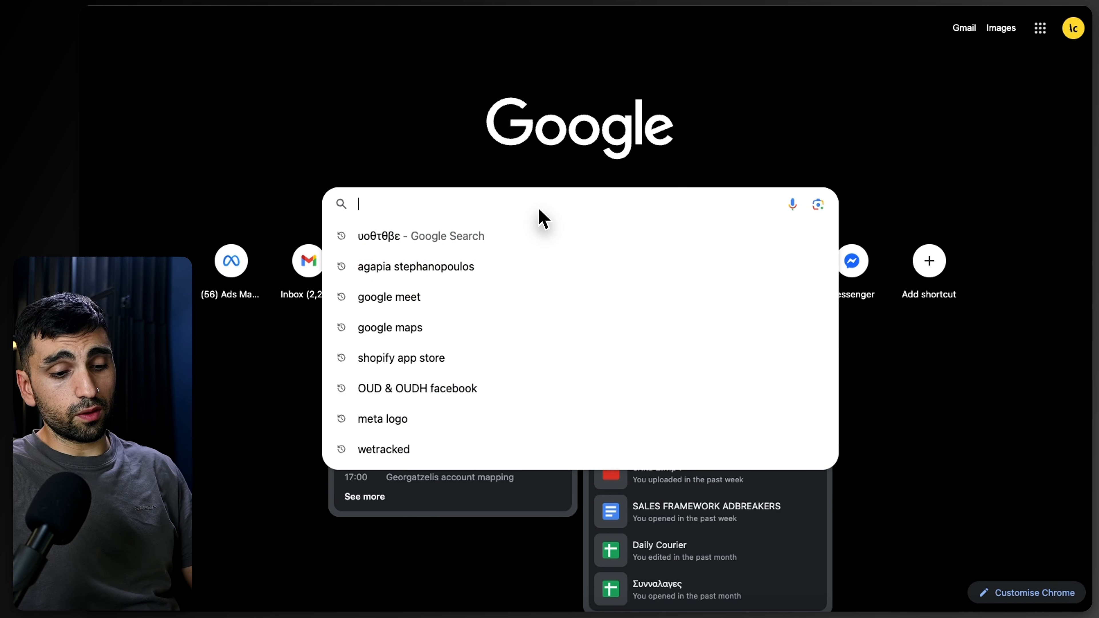
text(facebook)
key(Return)
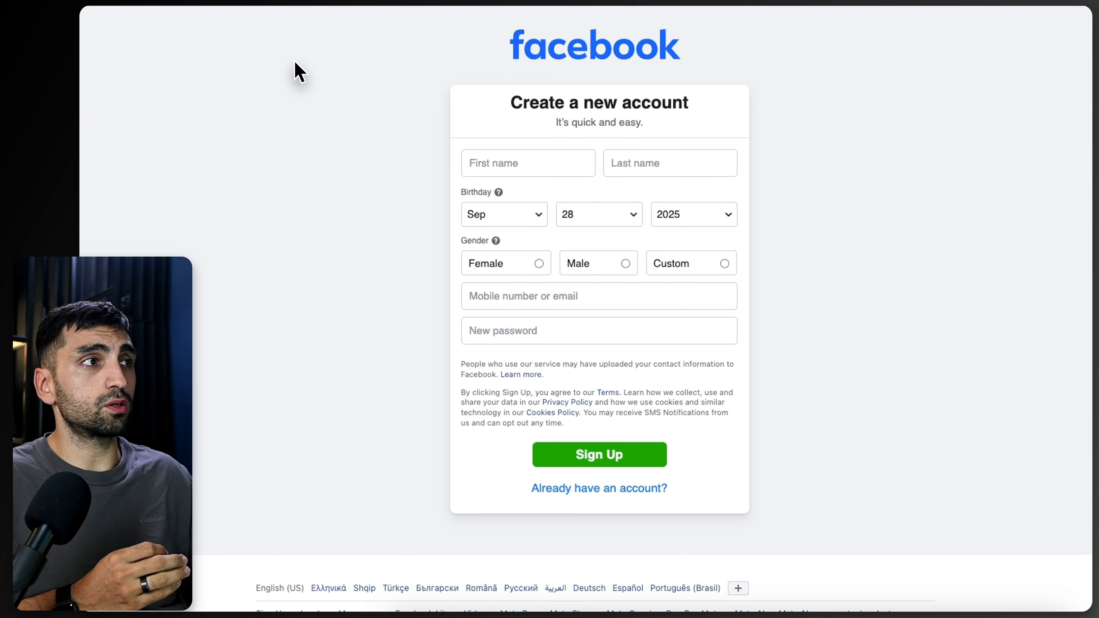
key(super+bracketleft)
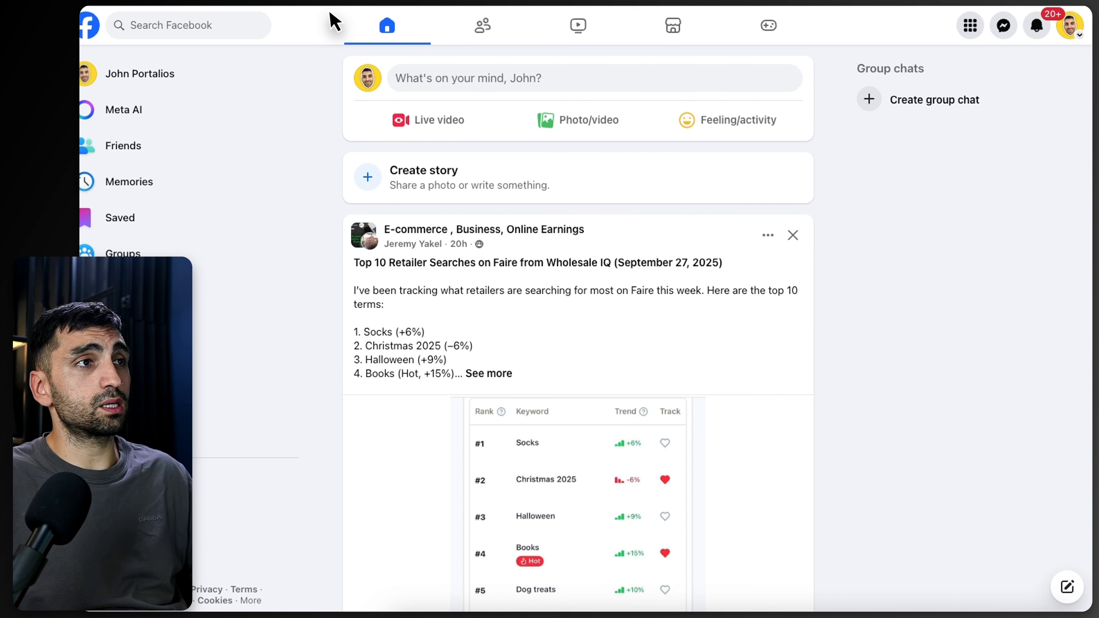
Step: Open a new tab and search Google for facebook business manager
key(super+t)
click(442, 200)
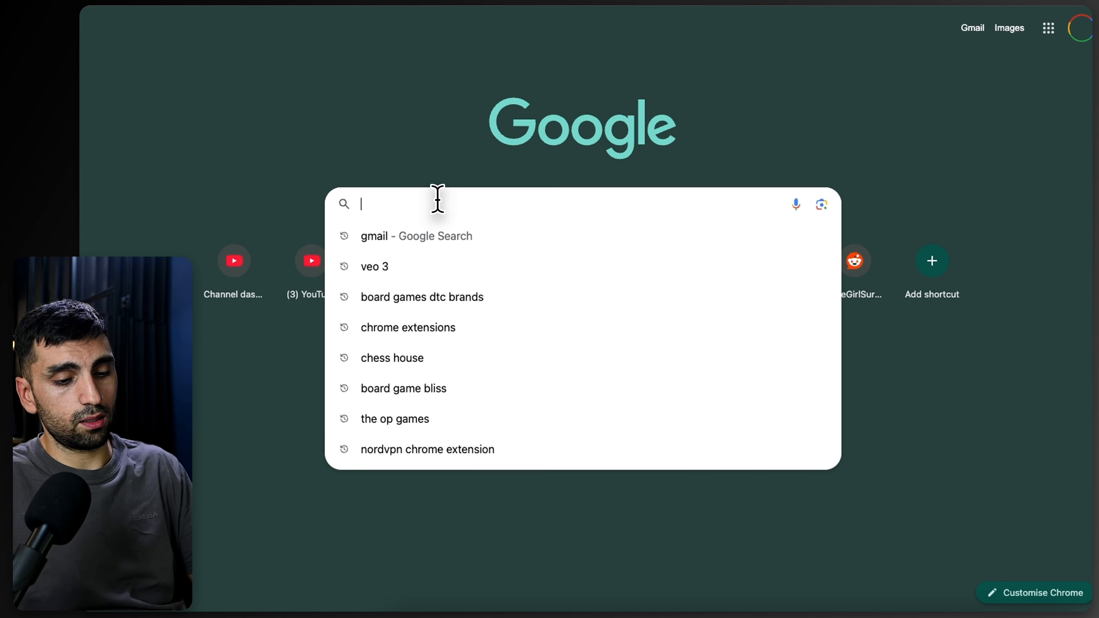
text(facebook bu)
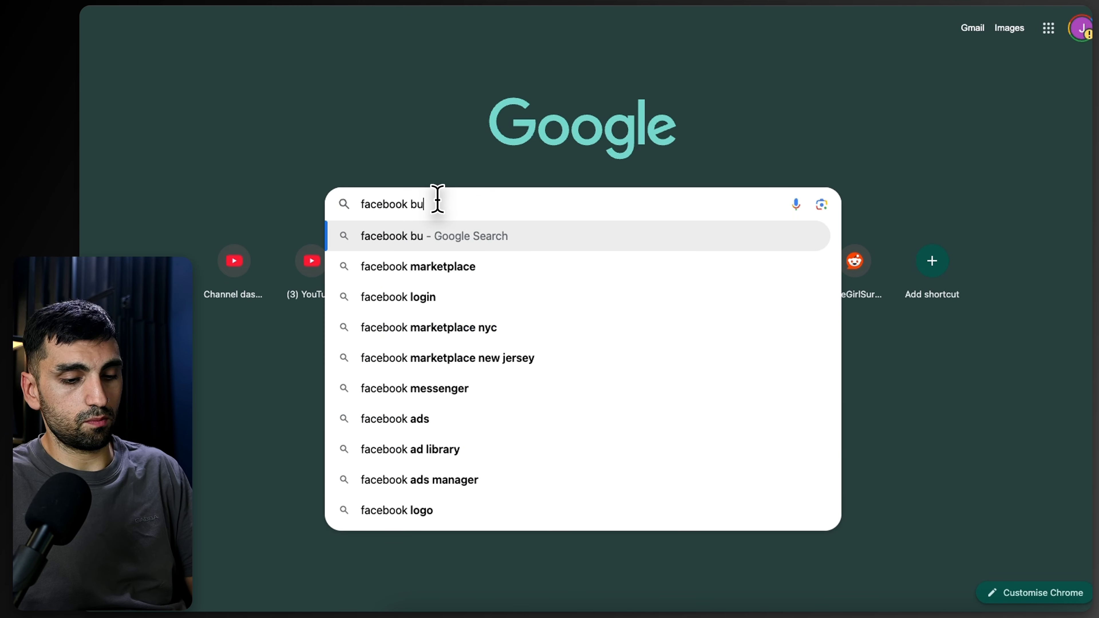
text(siness manage)
key(Return)
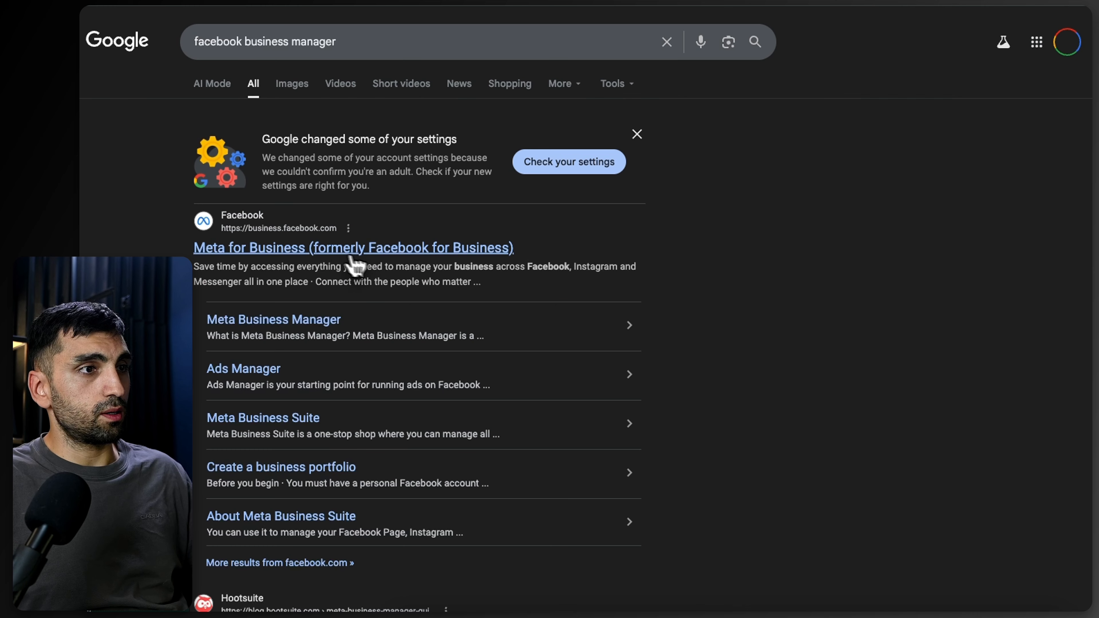
Step: Open Meta for Business, go to its Settings, and close the Instagram accounts notice
click(353, 253)
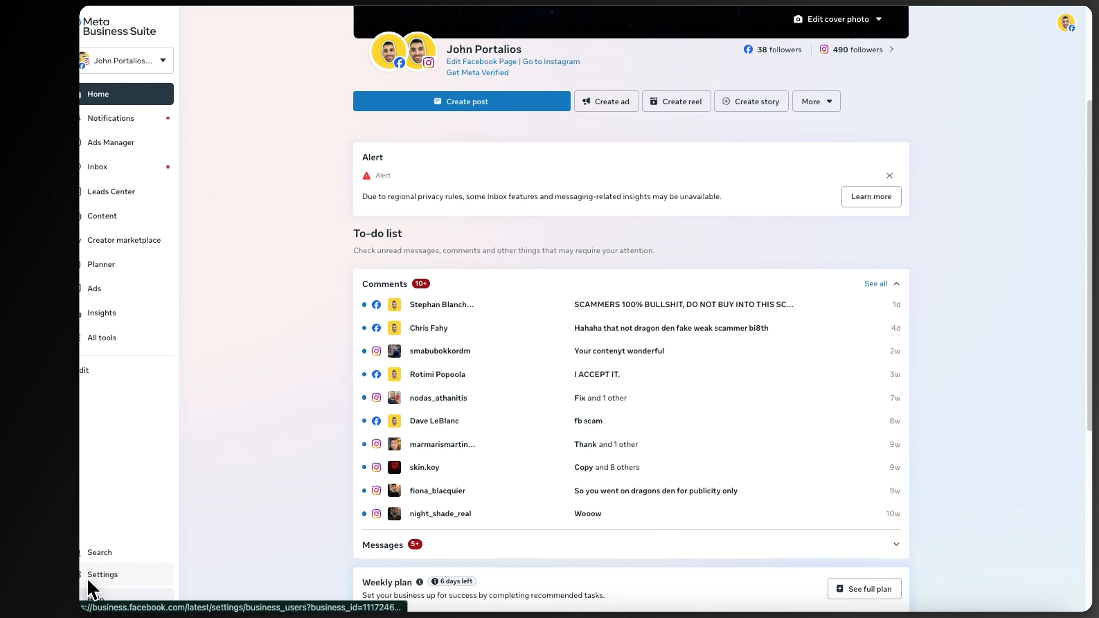
click(86, 582)
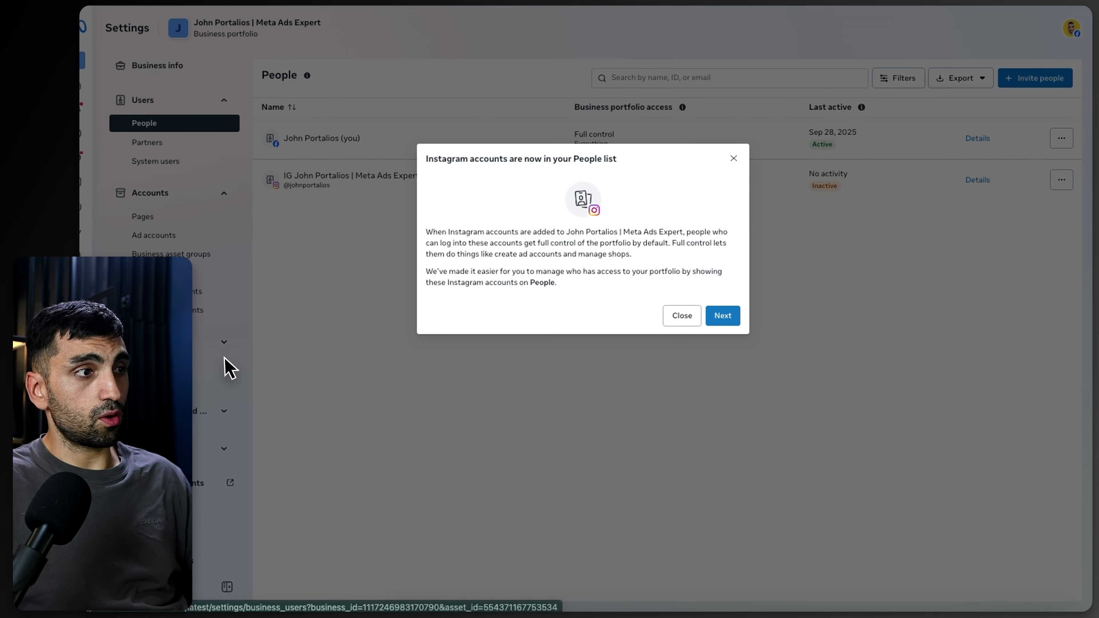
click(682, 316)
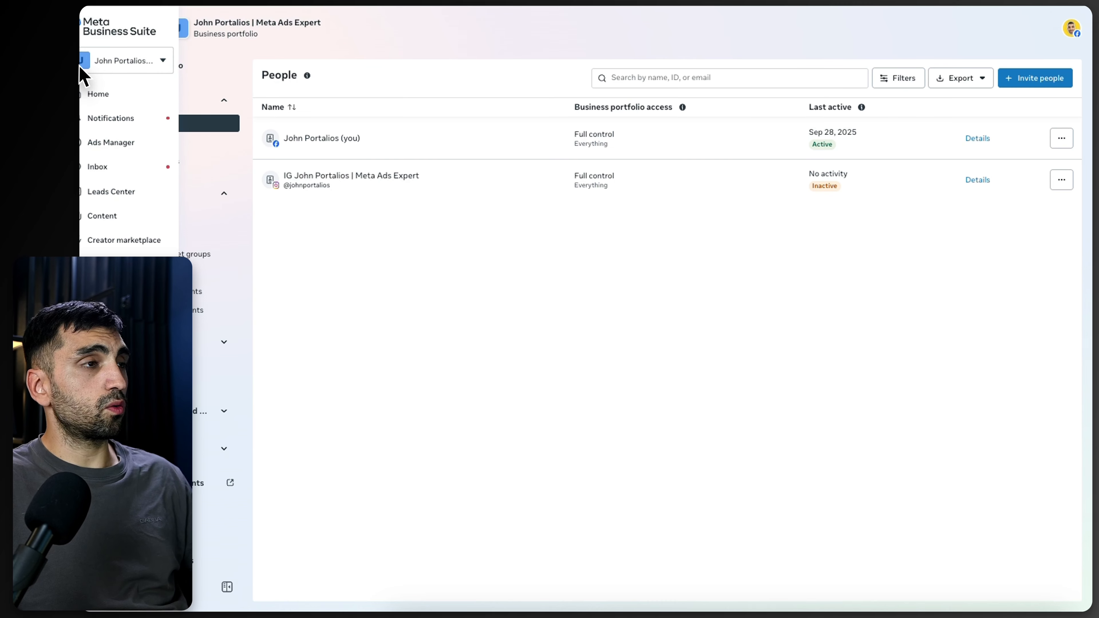
Step: Create a business portfolio named Business Portofolio 2 with your first name, last name and business email, skipping asset claiming
click(80, 65)
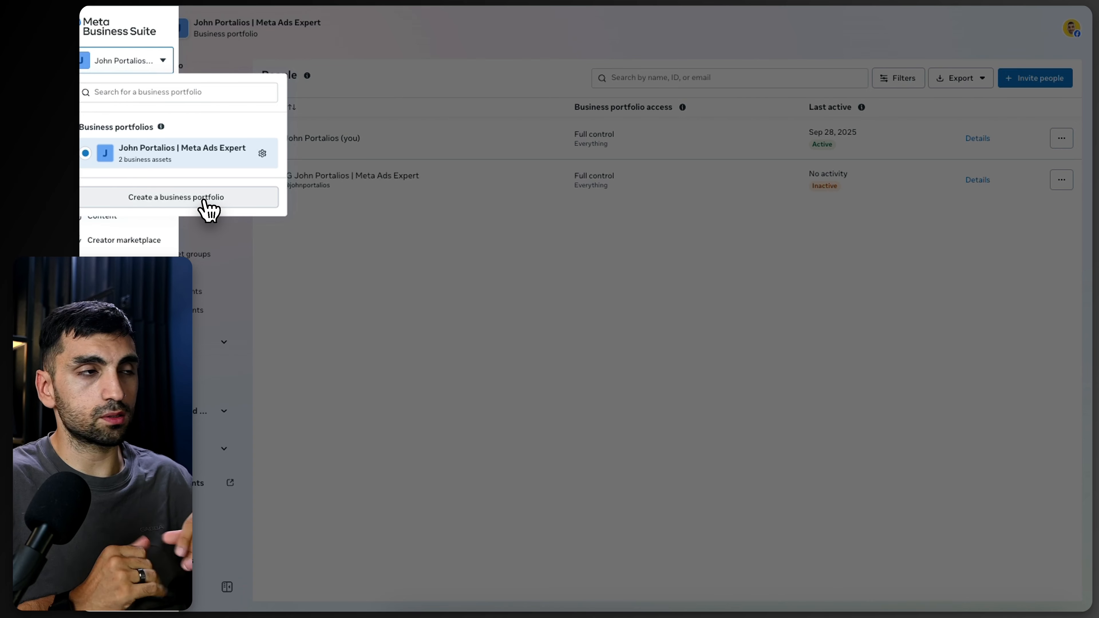
click(159, 203)
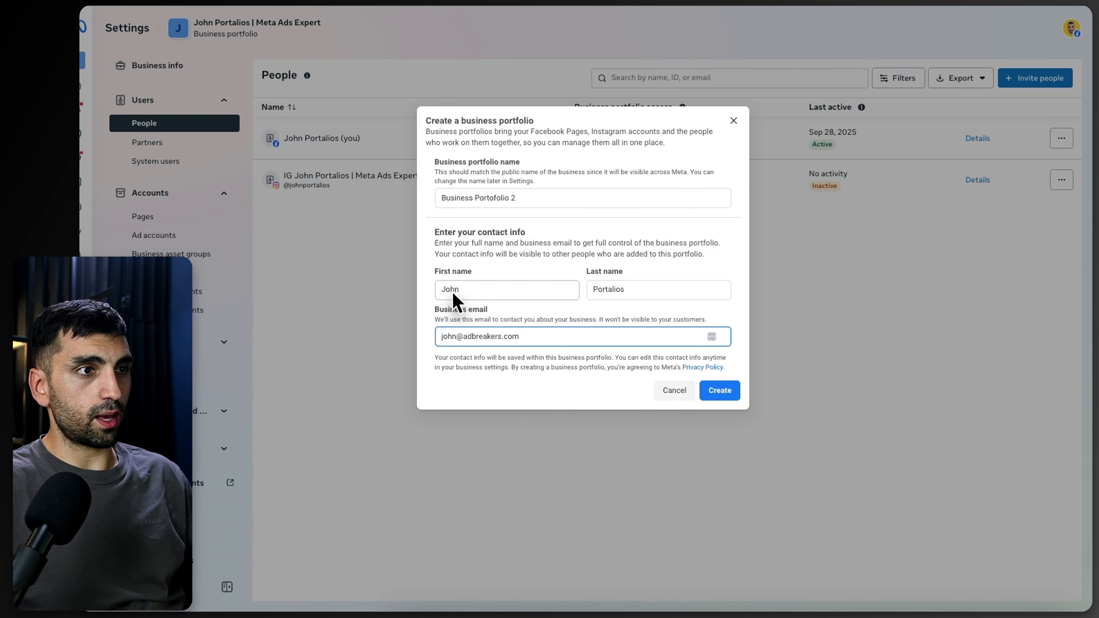
drag(459, 290, 425, 287)
drag(626, 289, 598, 290)
drag(530, 341, 412, 338)
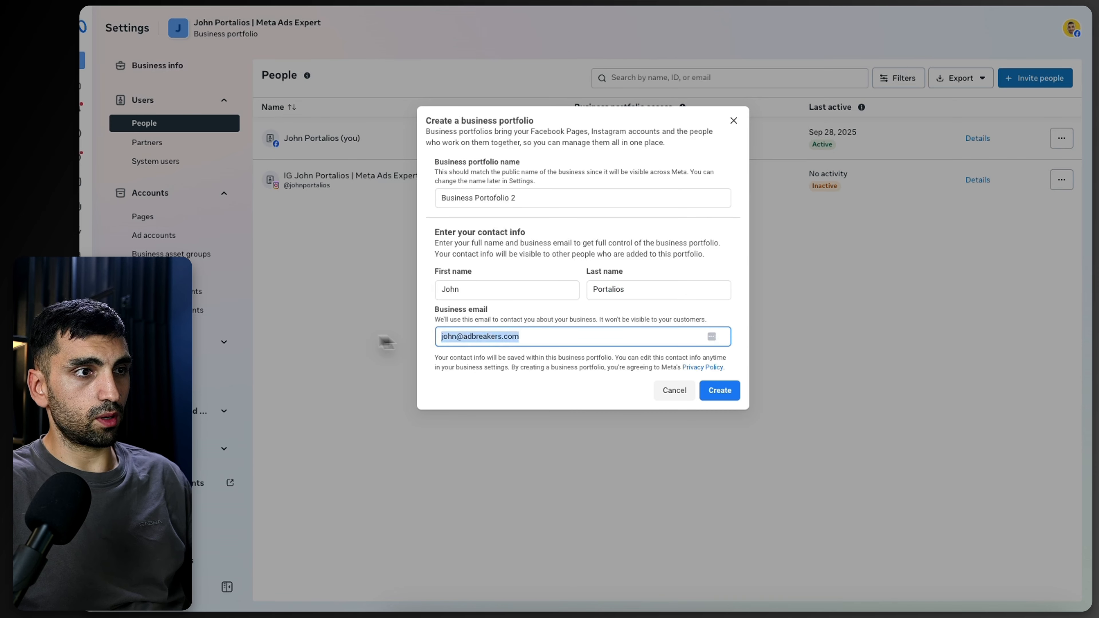
click(560, 363)
click(719, 391)
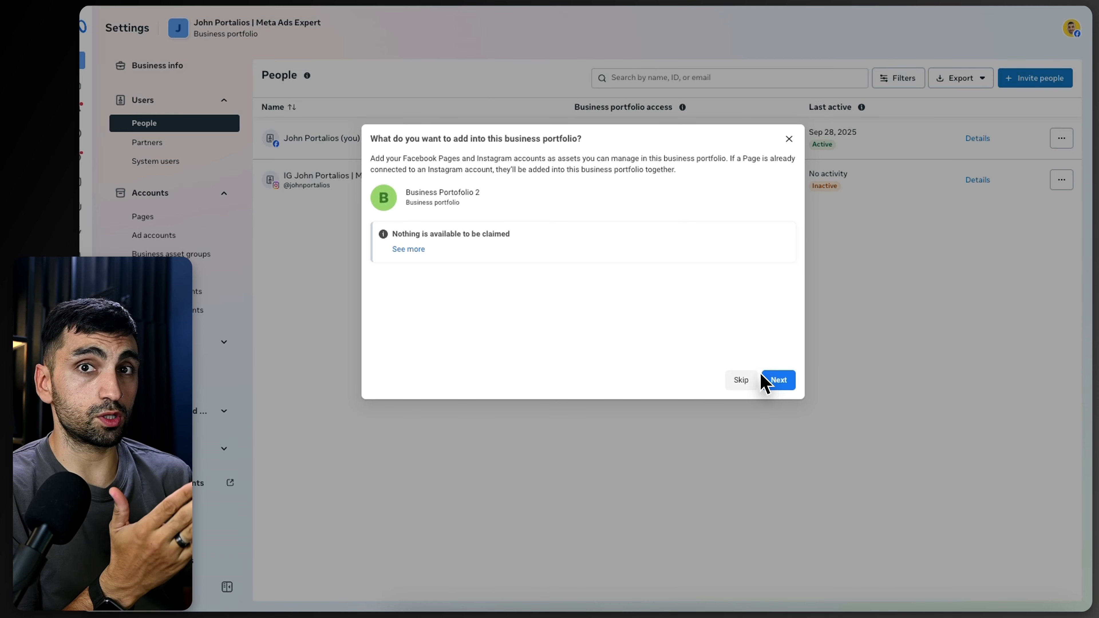
click(765, 381)
click(773, 381)
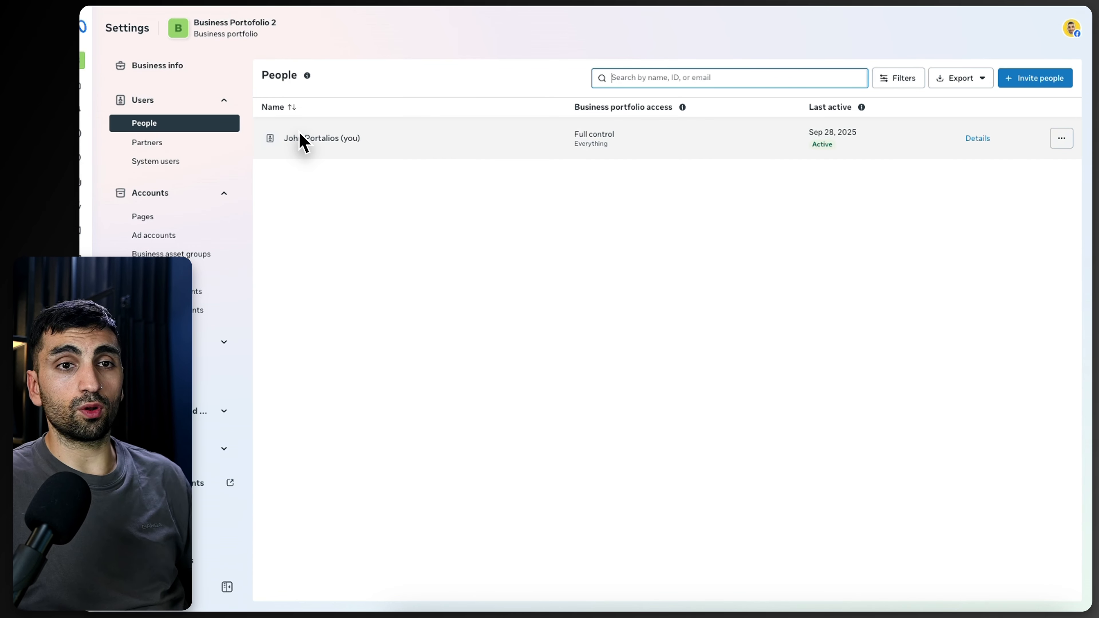
Step: Review the new portfolio's Pages, Ad accounts and Datasets & pixels sections
click(153, 216)
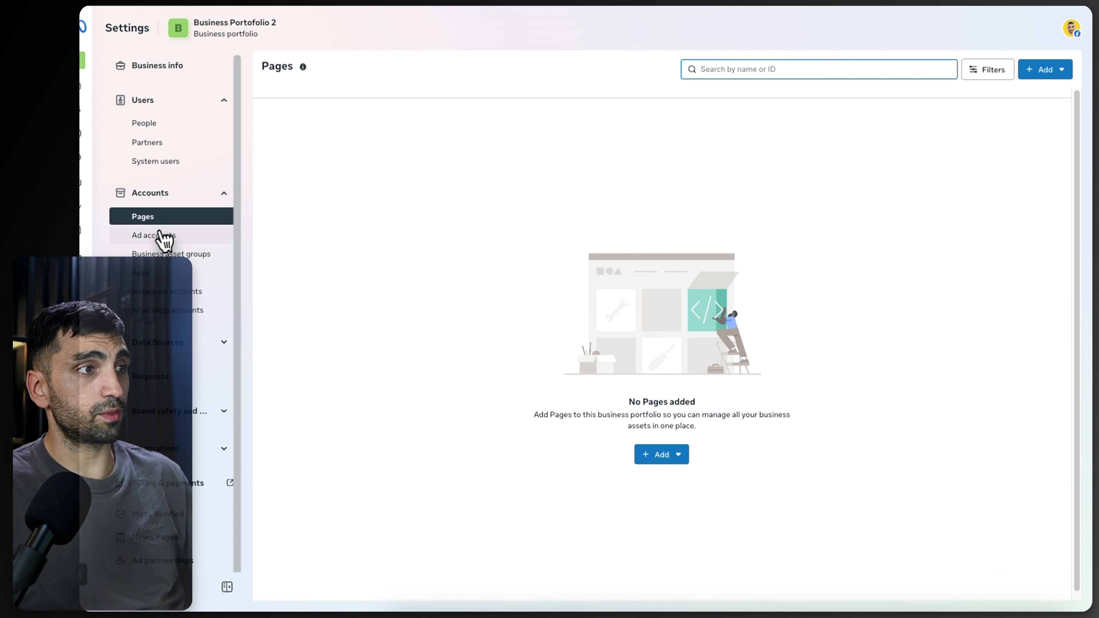
click(168, 236)
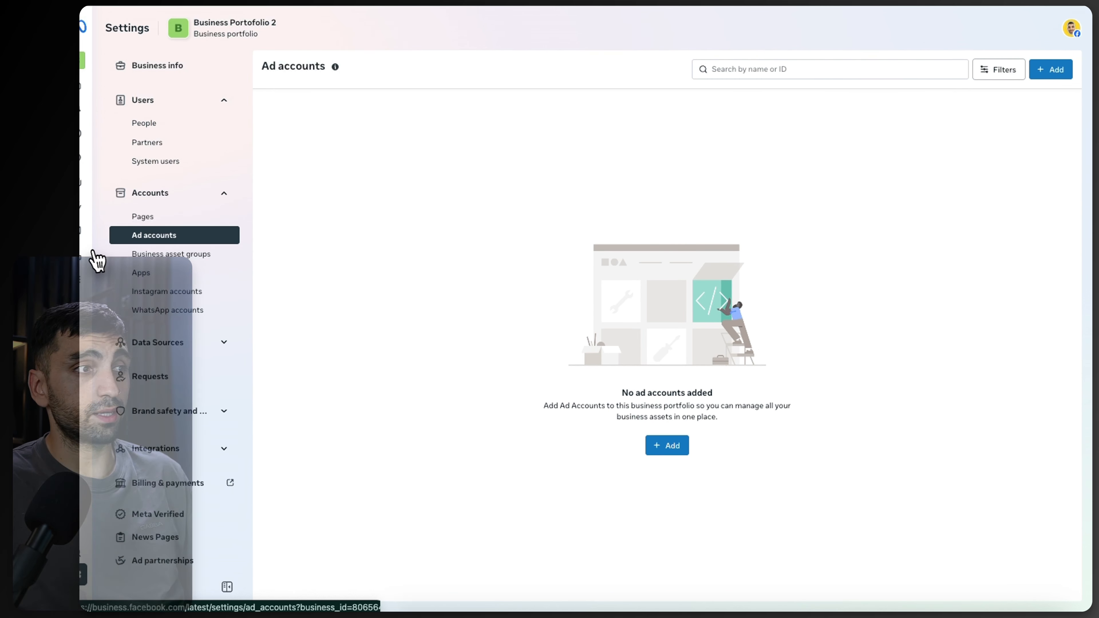
click(169, 342)
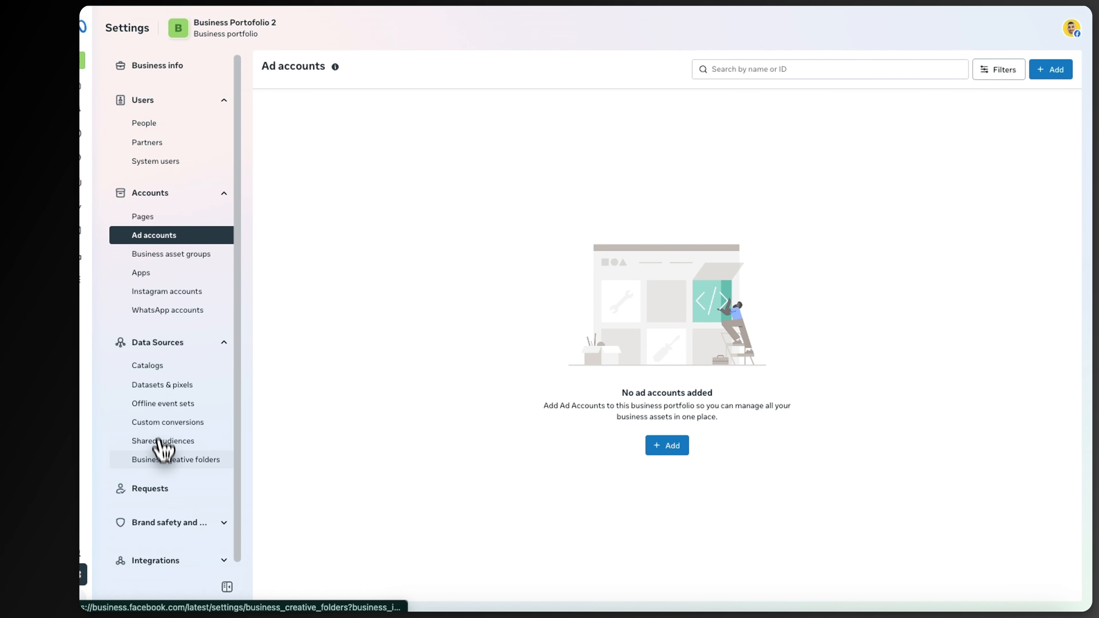
click(152, 389)
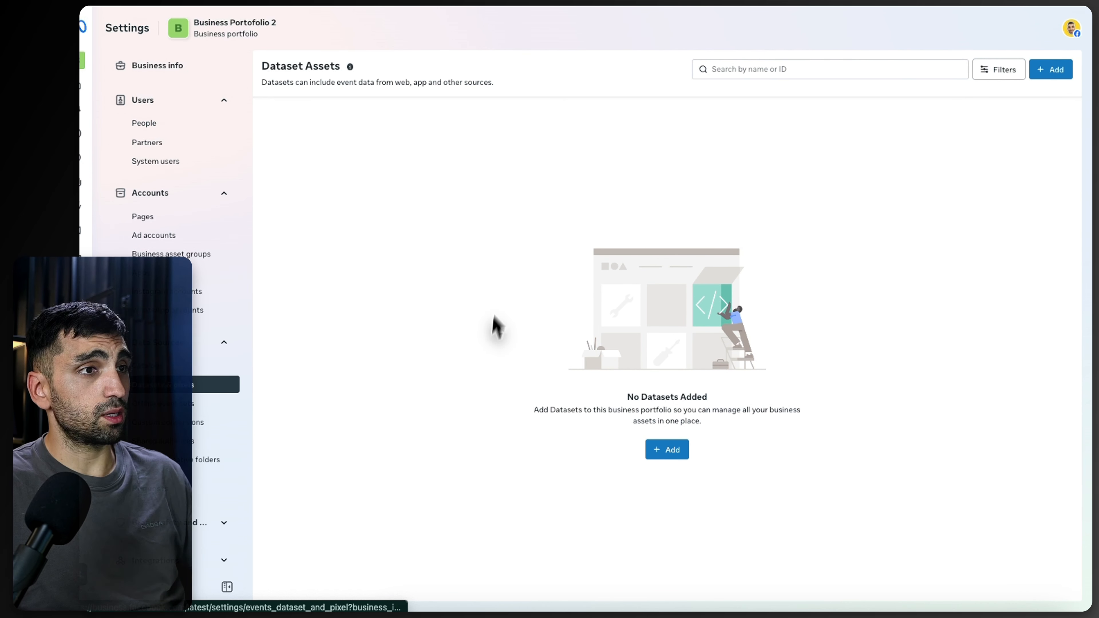
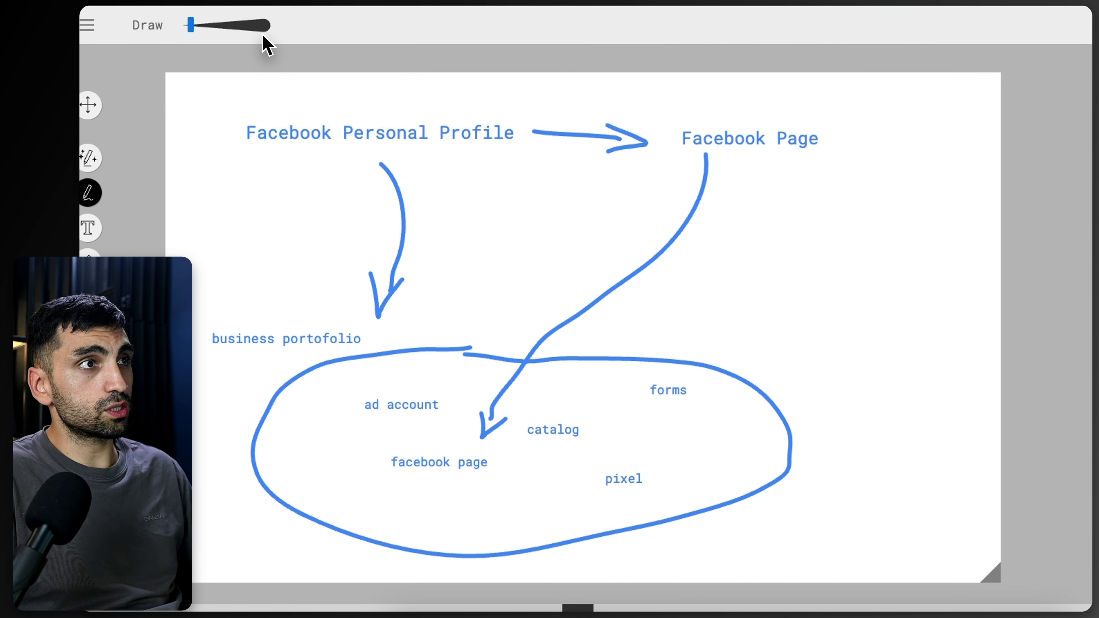
Step: Return to the business settings tab and open the Pages section of Business Portofolio 2
key(ctrl+shift+Tab)
key(ctrl+shift+Tab)
key(ctrl+Tab)
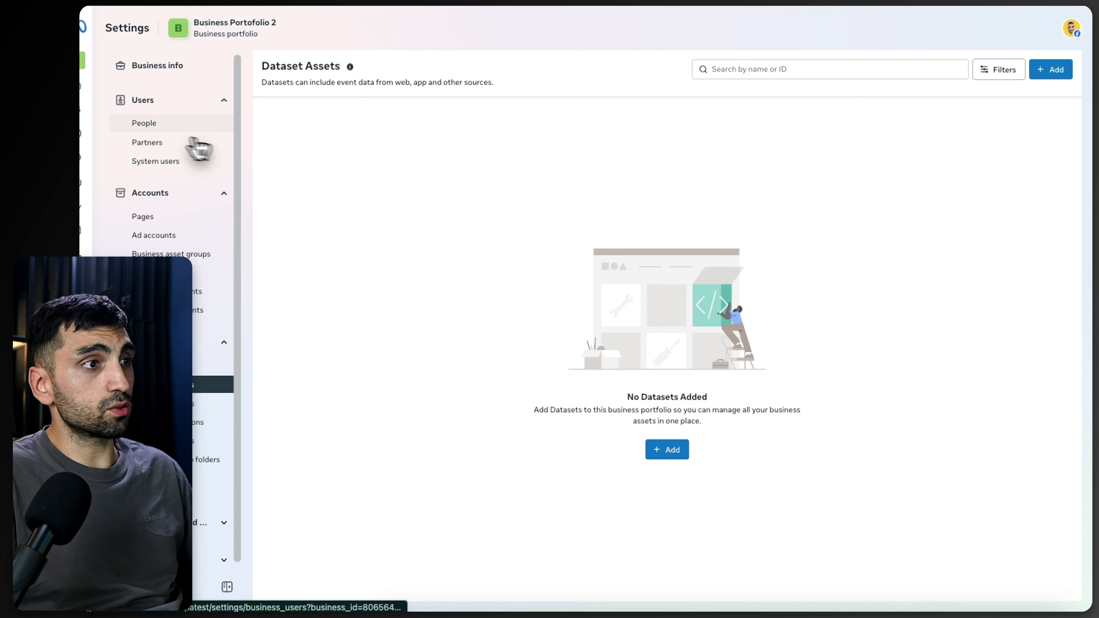
click(150, 216)
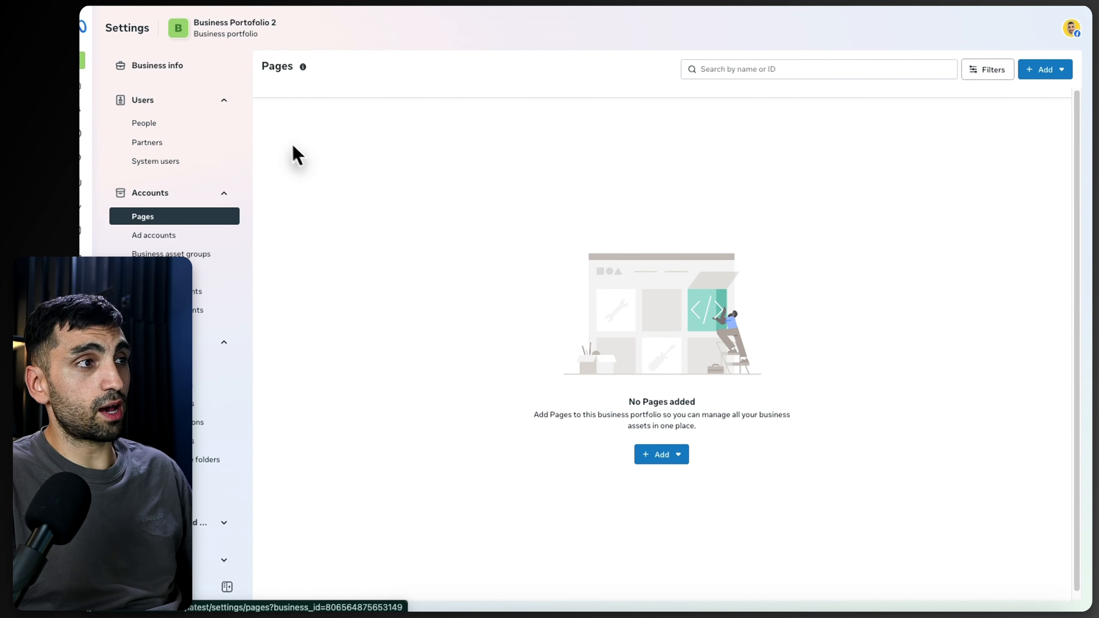
Step: Switch to the John Portalios | Meta Ads Expert portfolio and view its People list, closing the Instagram accounts notice
click(89, 63)
click(151, 173)
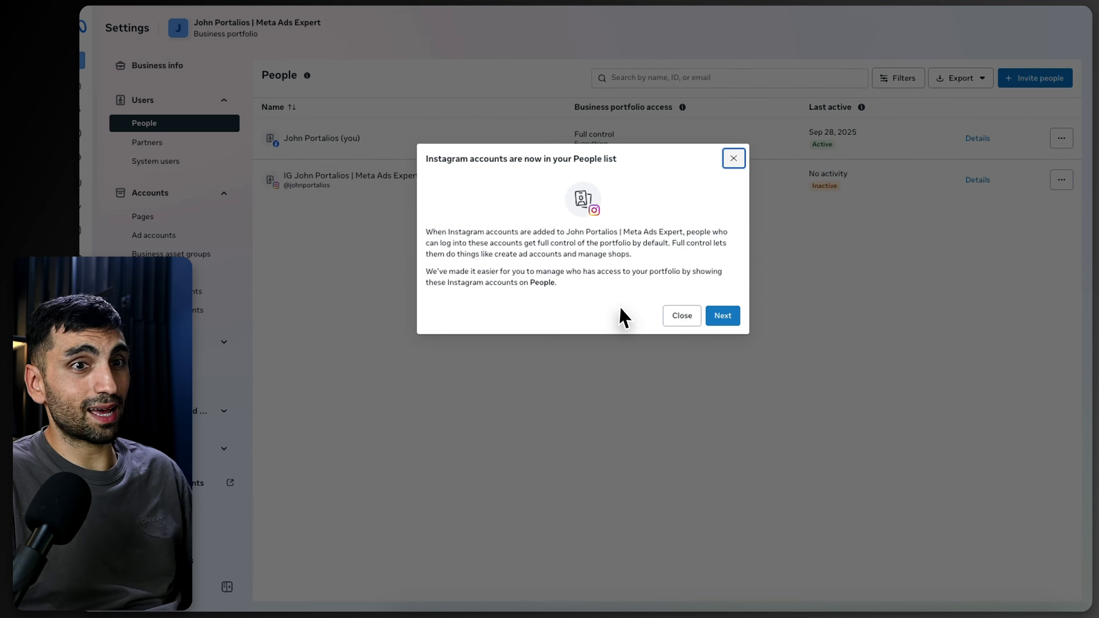
click(744, 164)
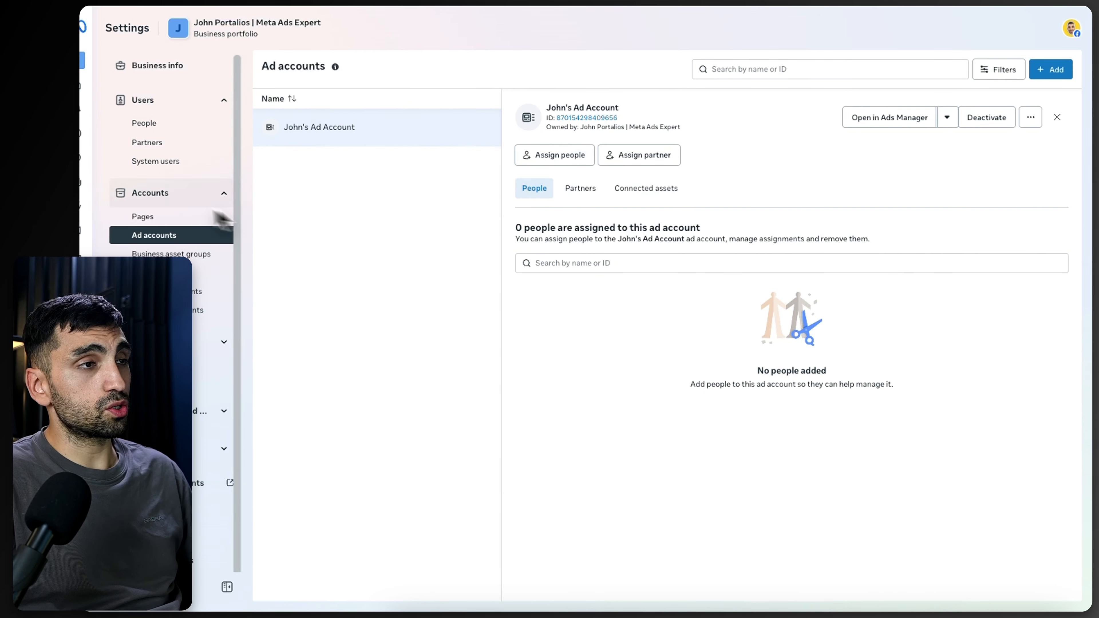
click(146, 124)
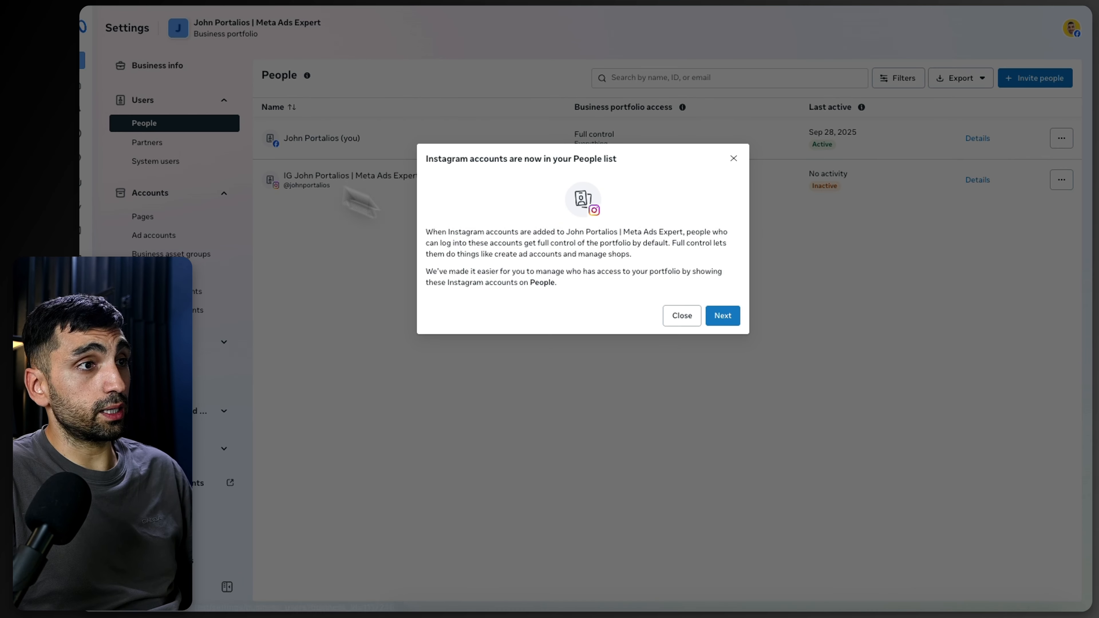
click(732, 158)
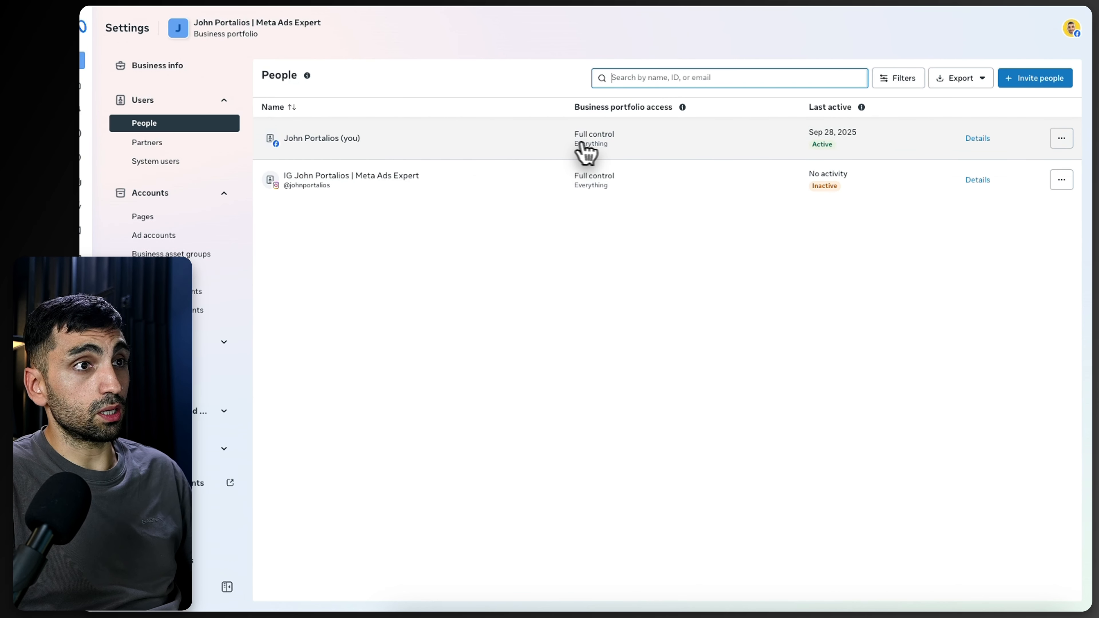
Step: Assign yourself as a person on John's Ad Account in the Ad accounts section
click(167, 238)
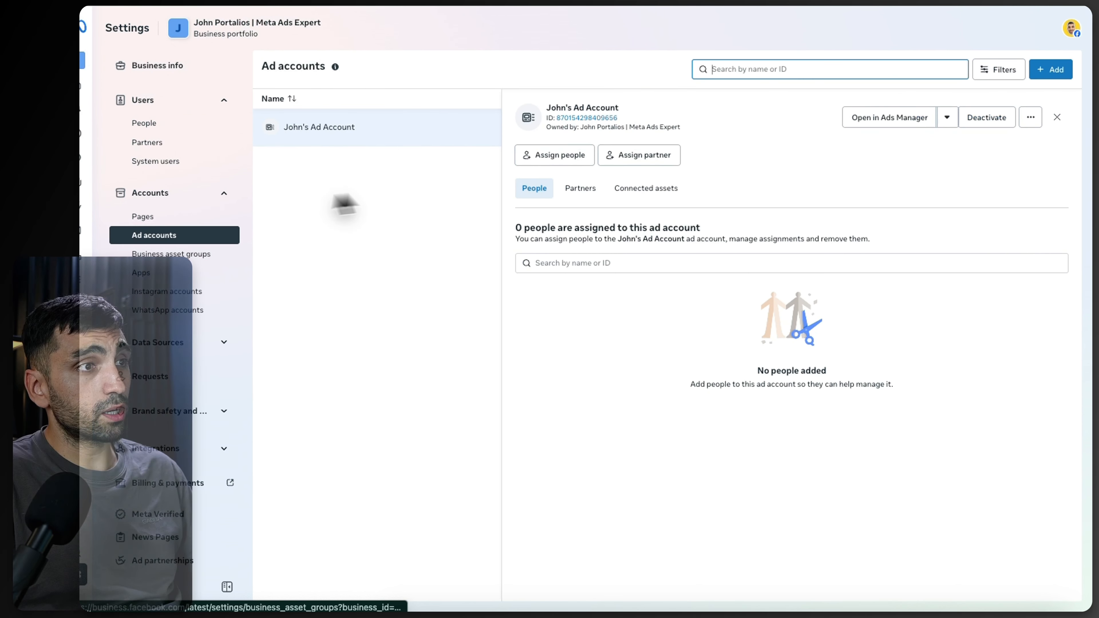
click(558, 163)
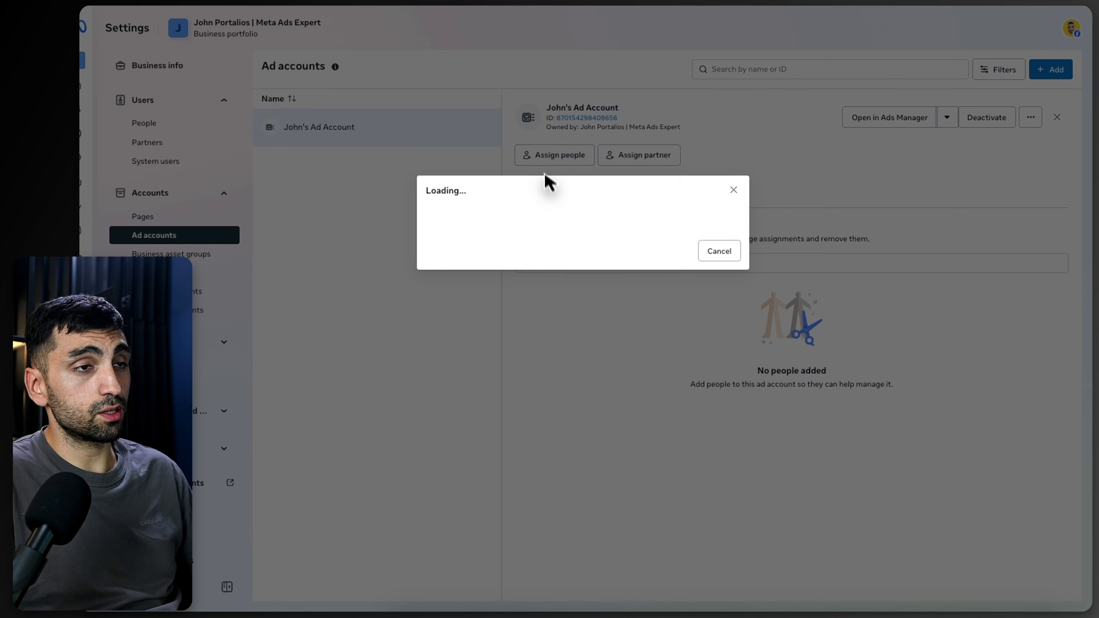
click(462, 223)
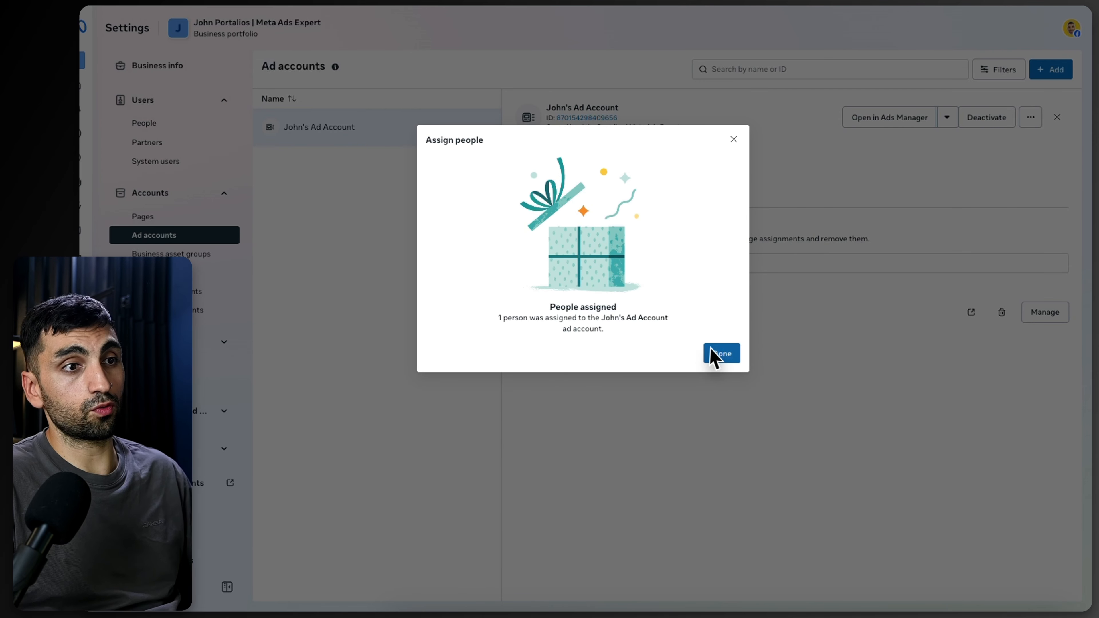
click(718, 354)
Step: Open the Assign people dialog for the John Portalios Page and review its permission options without assigning anyone
click(147, 216)
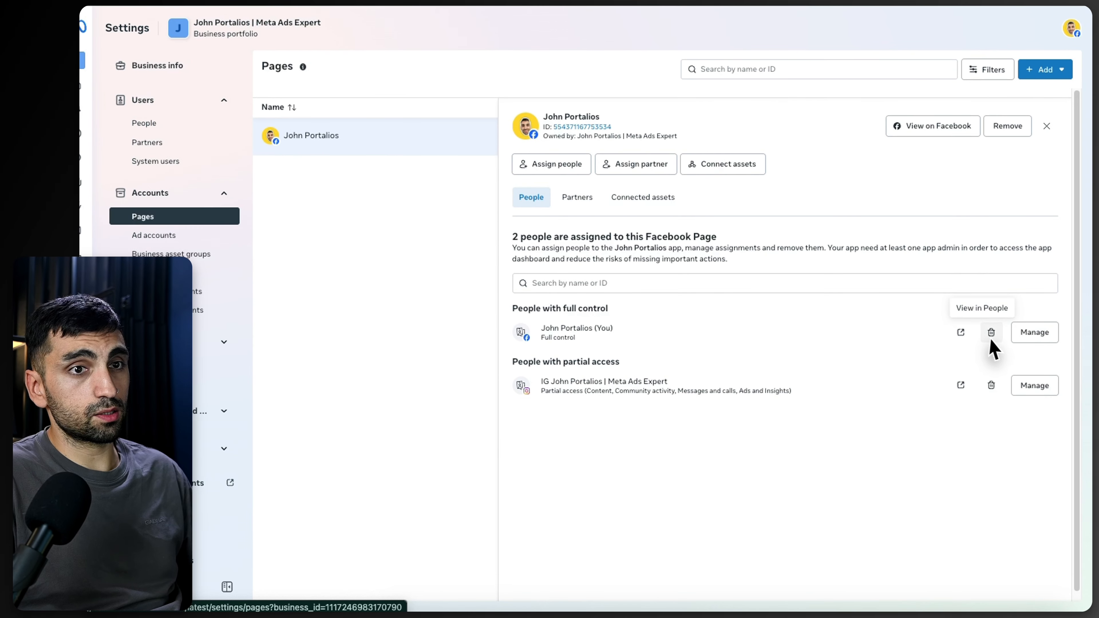
click(542, 166)
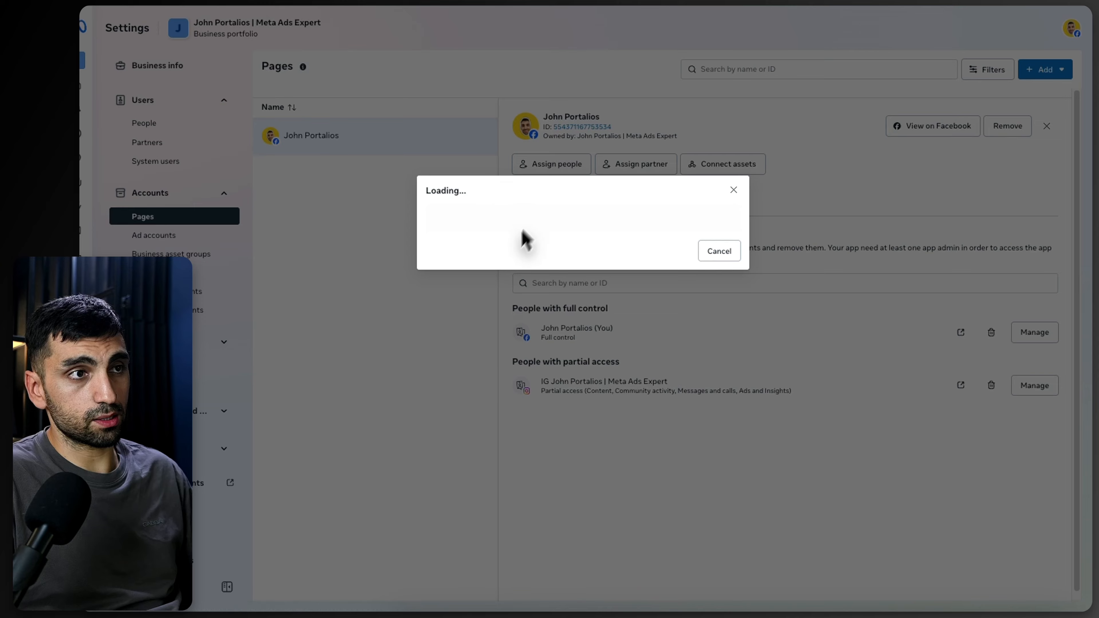
click(402, 224)
scroll(575, 323, down, 5)
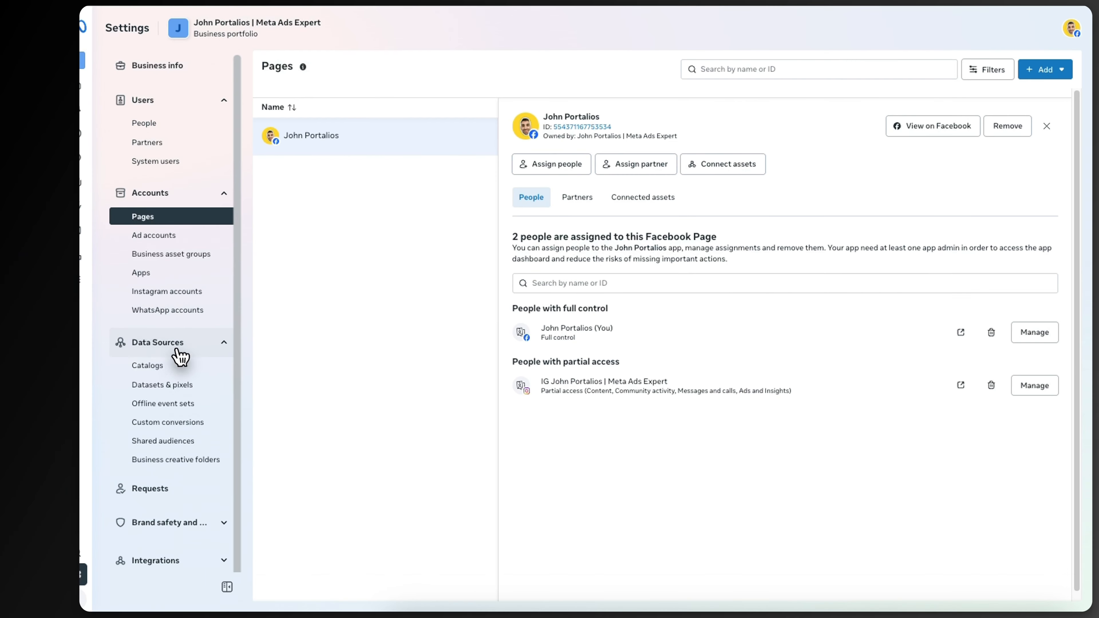
click(177, 362)
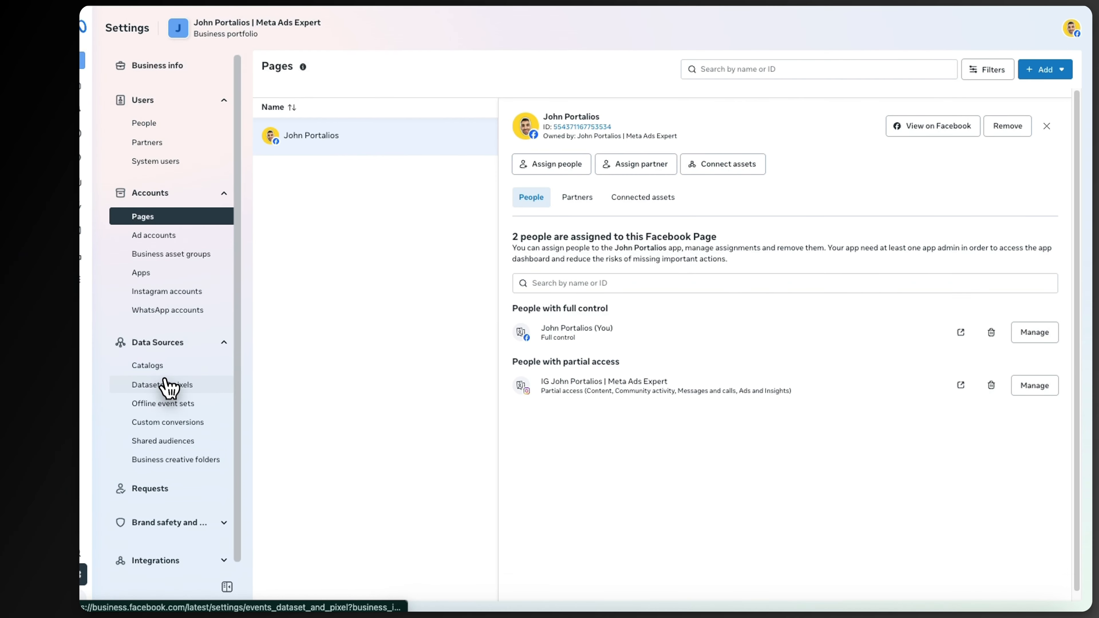
Step: View the Datasets & pixels section, then switch back to Business Portofolio 2 and open its People list
click(150, 388)
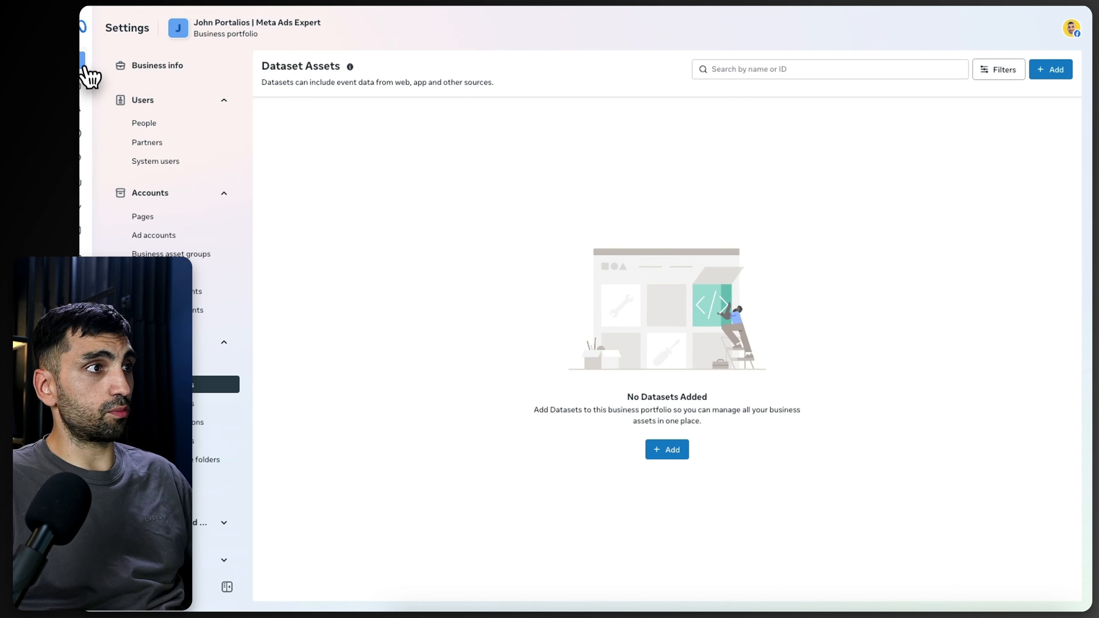
mouse_move(86, 67)
click(129, 65)
click(160, 197)
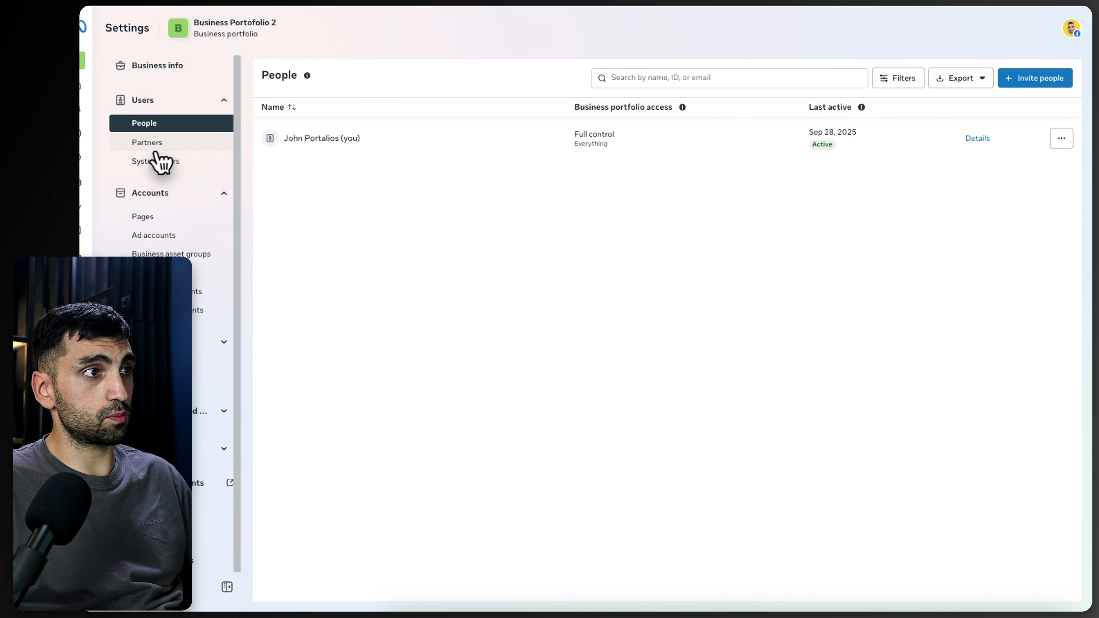
Step: Explore the options for adding a Page to Business Portofolio 2, cancelling the add-an-existing-Page dialog
click(159, 220)
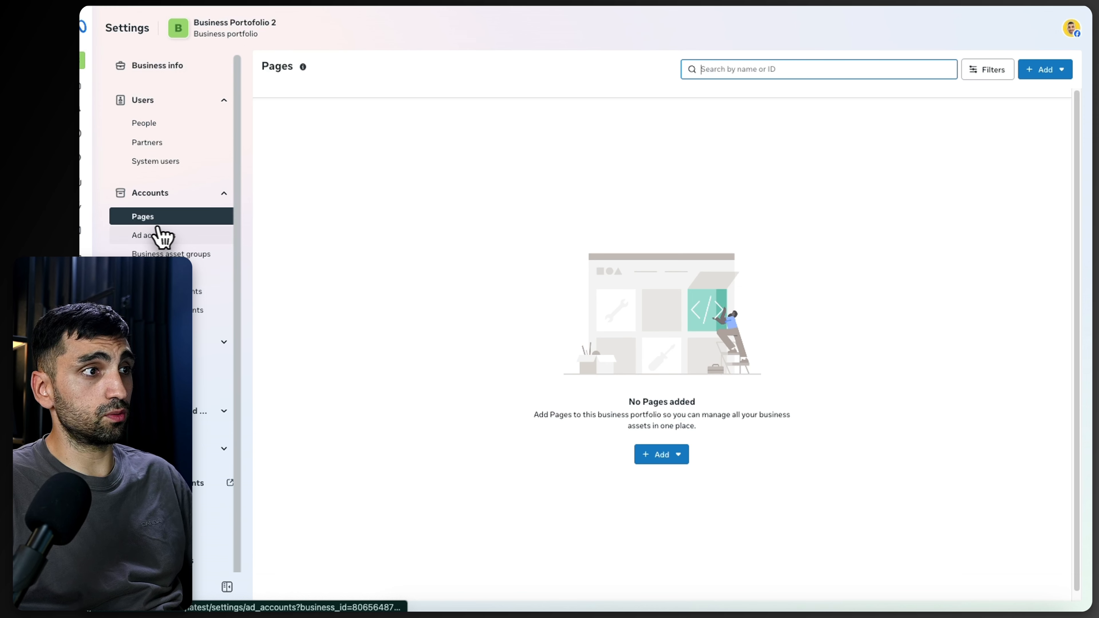
click(661, 459)
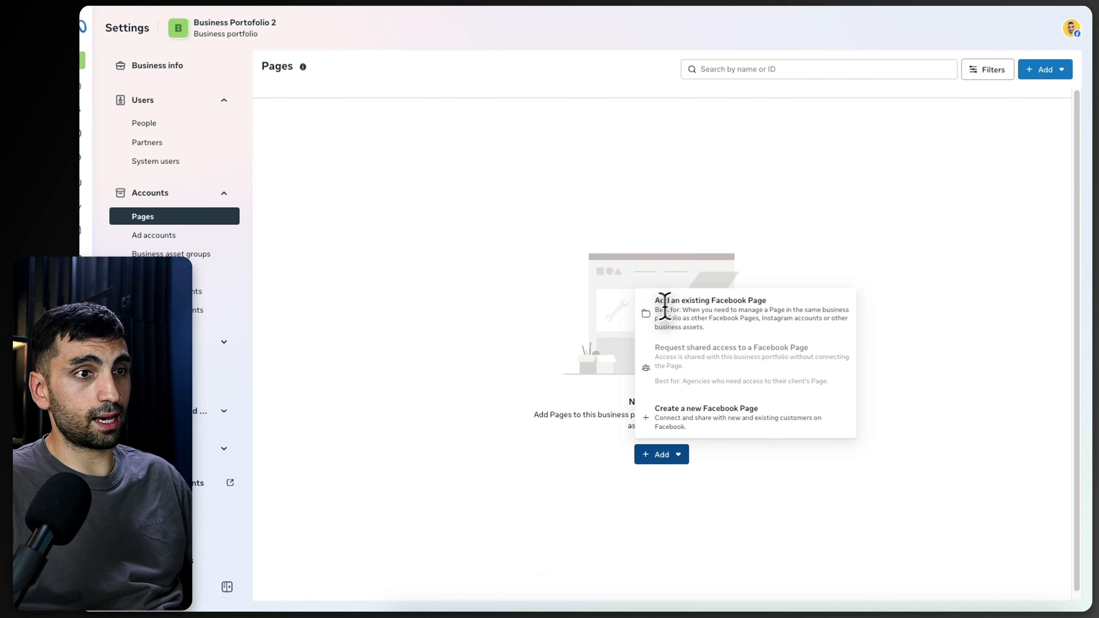
click(767, 322)
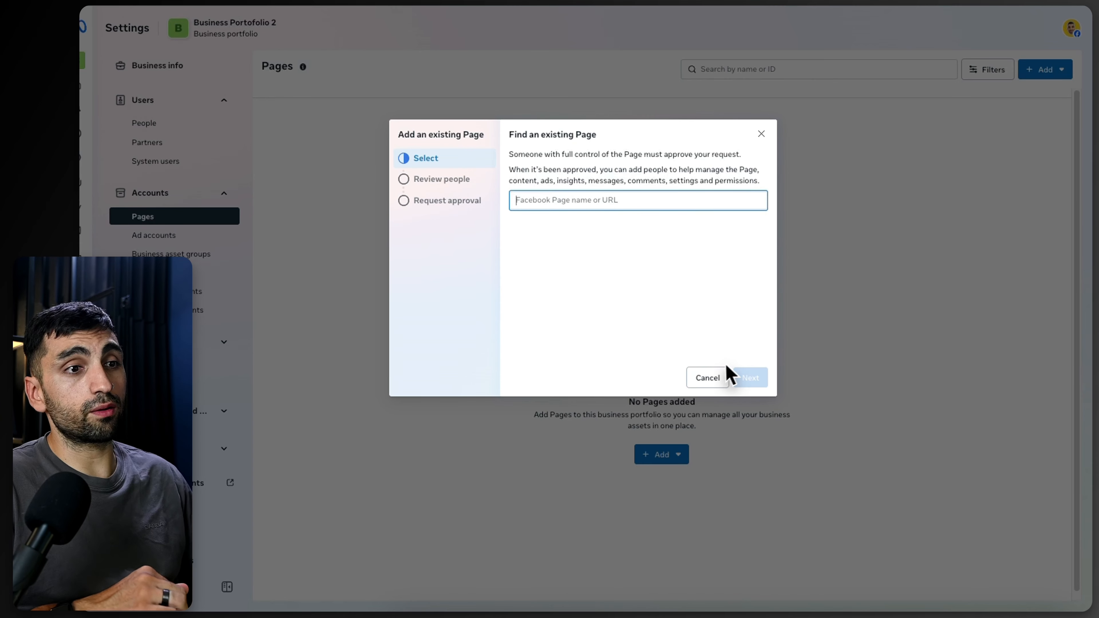
click(719, 377)
click(662, 455)
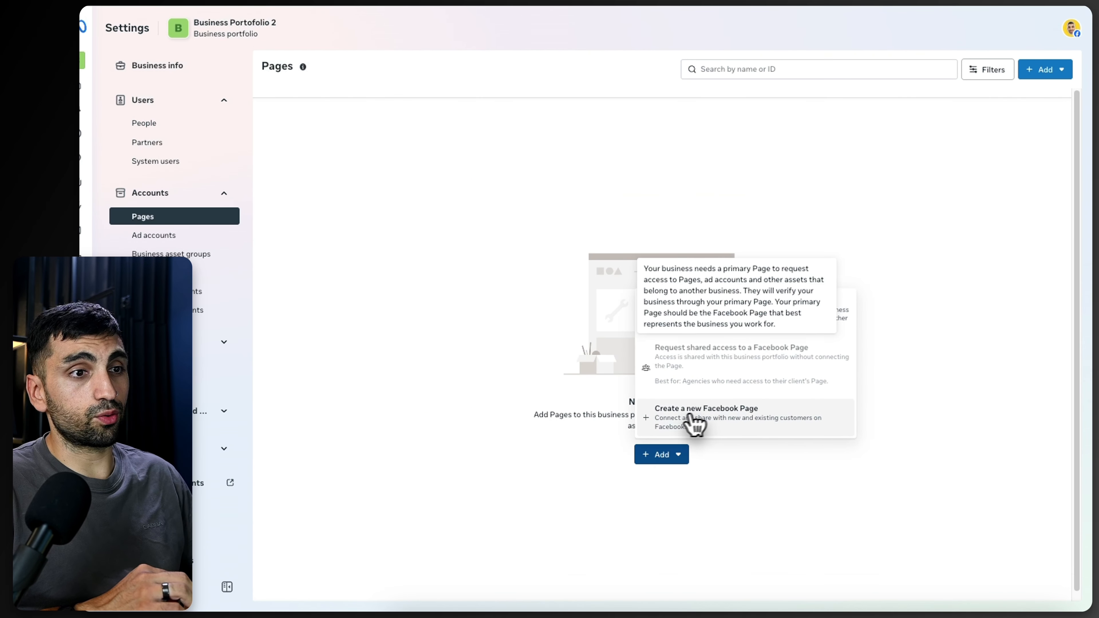
click(455, 221)
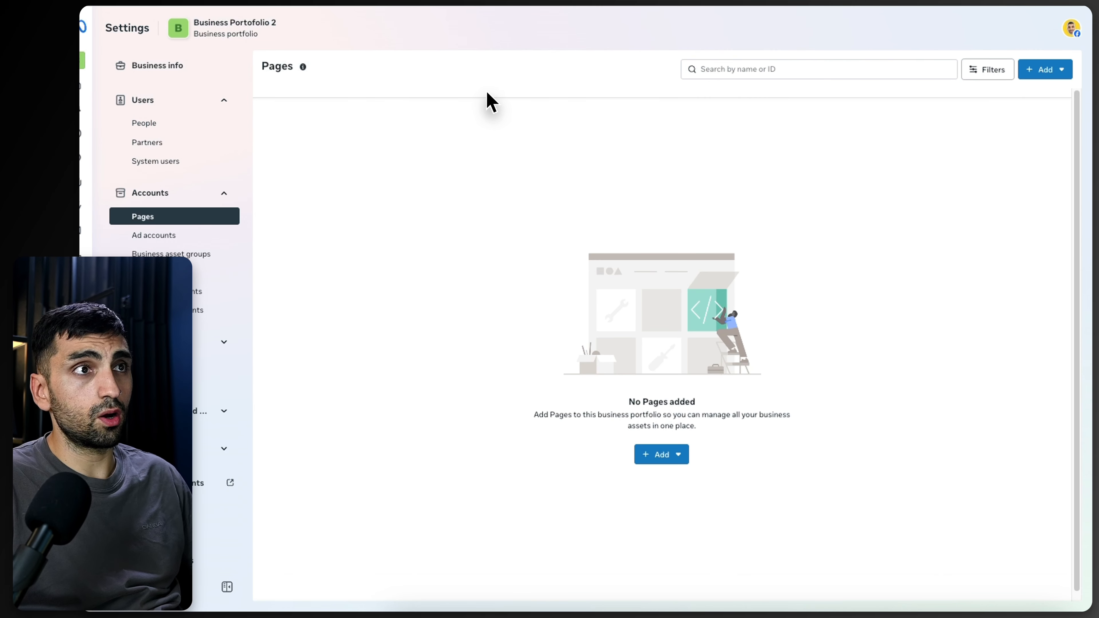
Step: Open Facebook in a new tab to view the personal profile, then return to the business settings tab
key(super+t)
text(facebook)
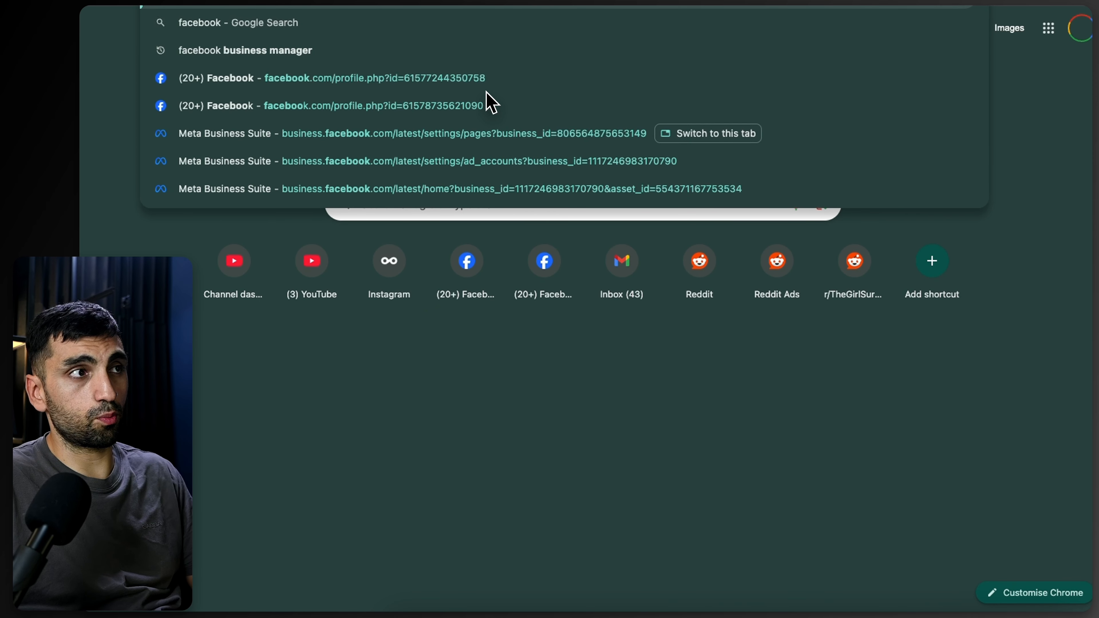
click(491, 103)
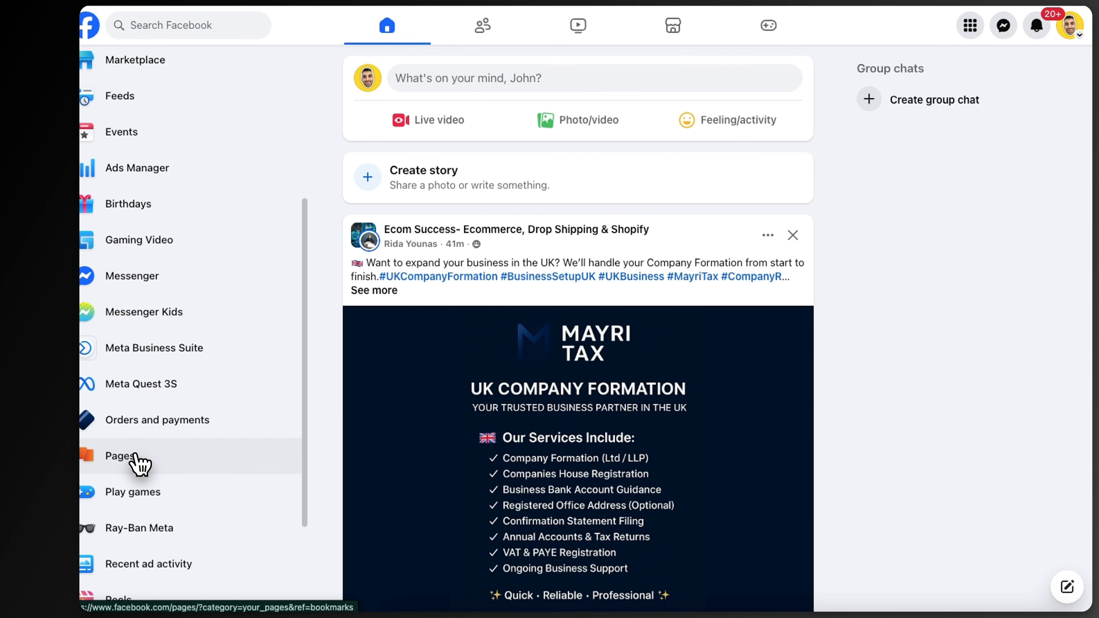
click(135, 462)
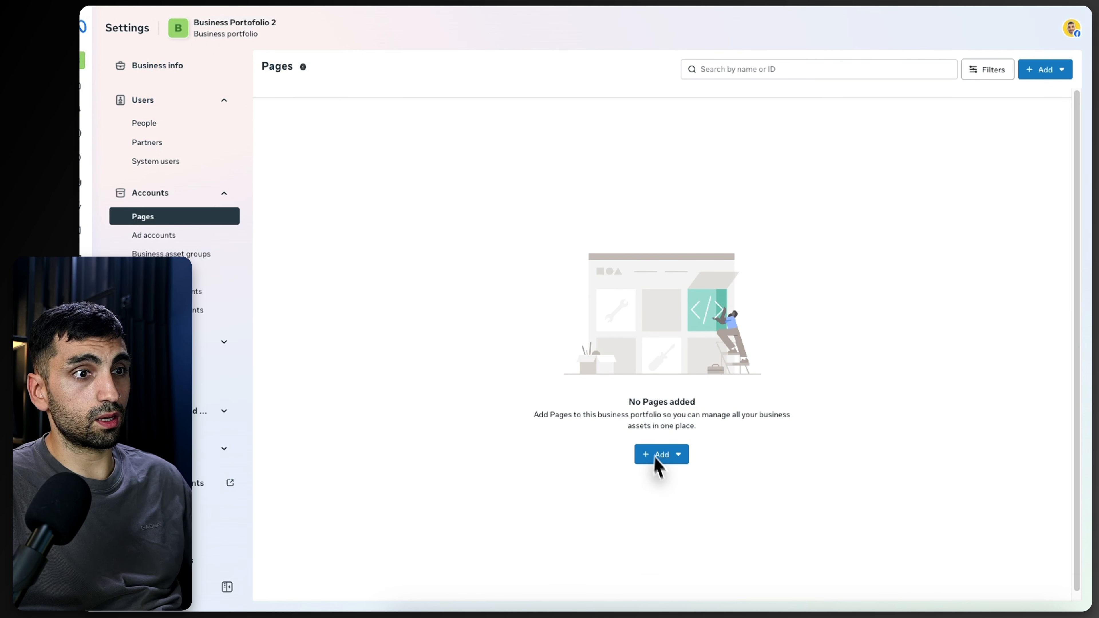
Step: Open the Instagram accounts section of the John Portalios portfolio and the Add an Instagram account dialog, then close it
click(660, 464)
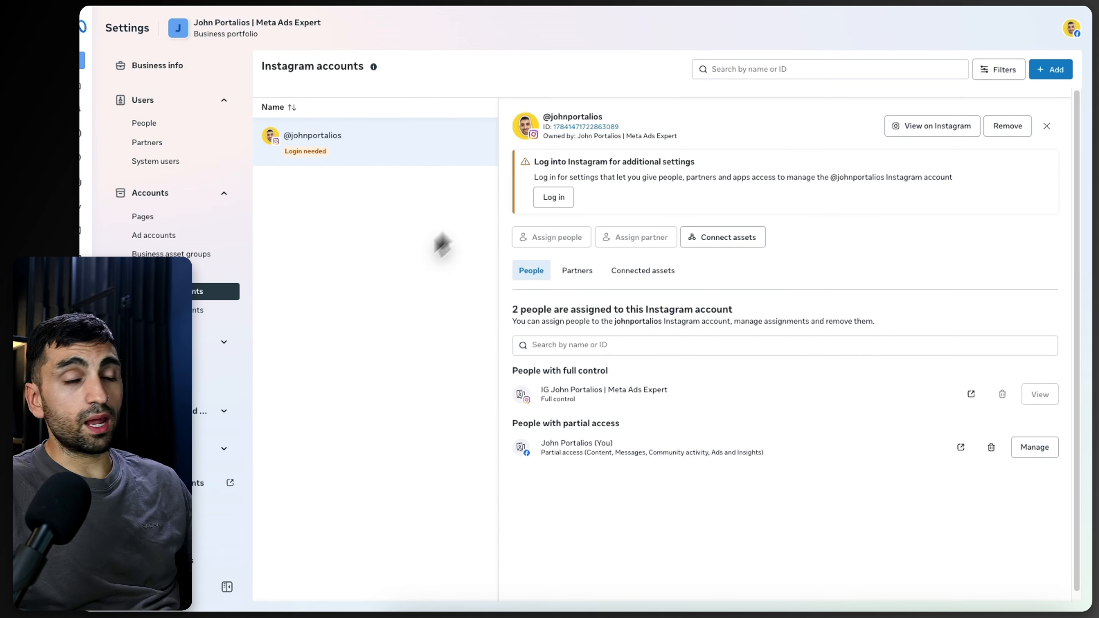
click(151, 218)
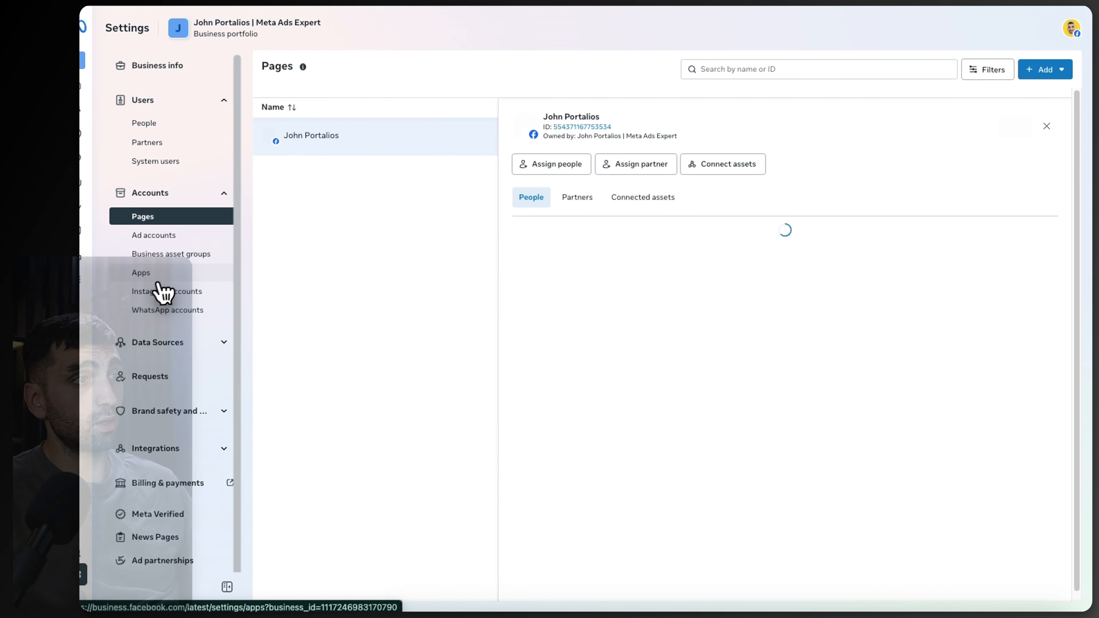
click(168, 294)
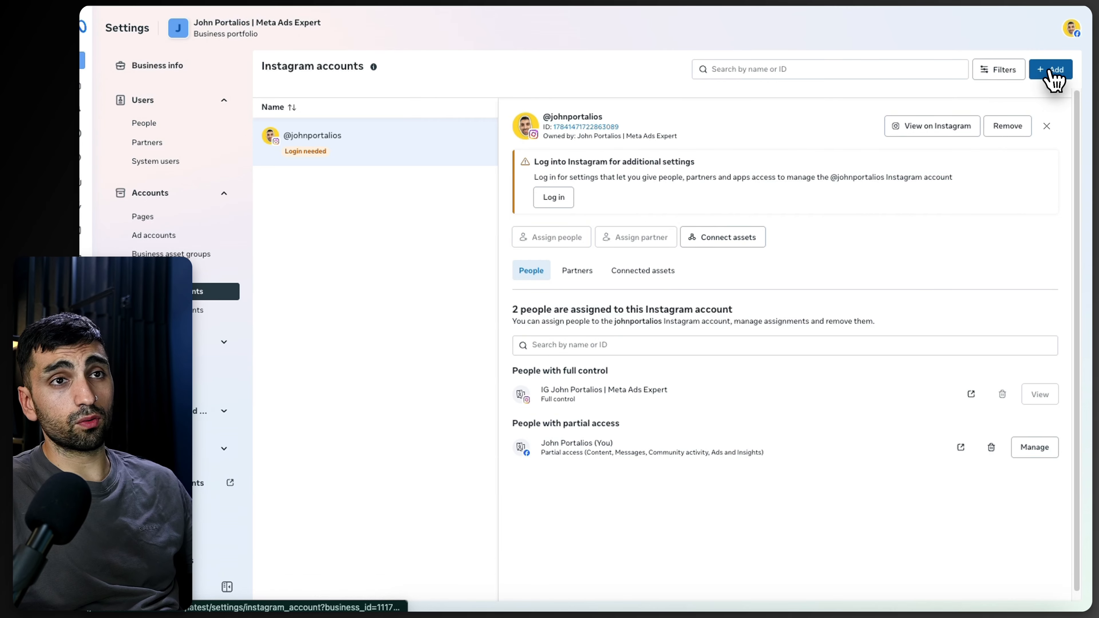
click(1051, 71)
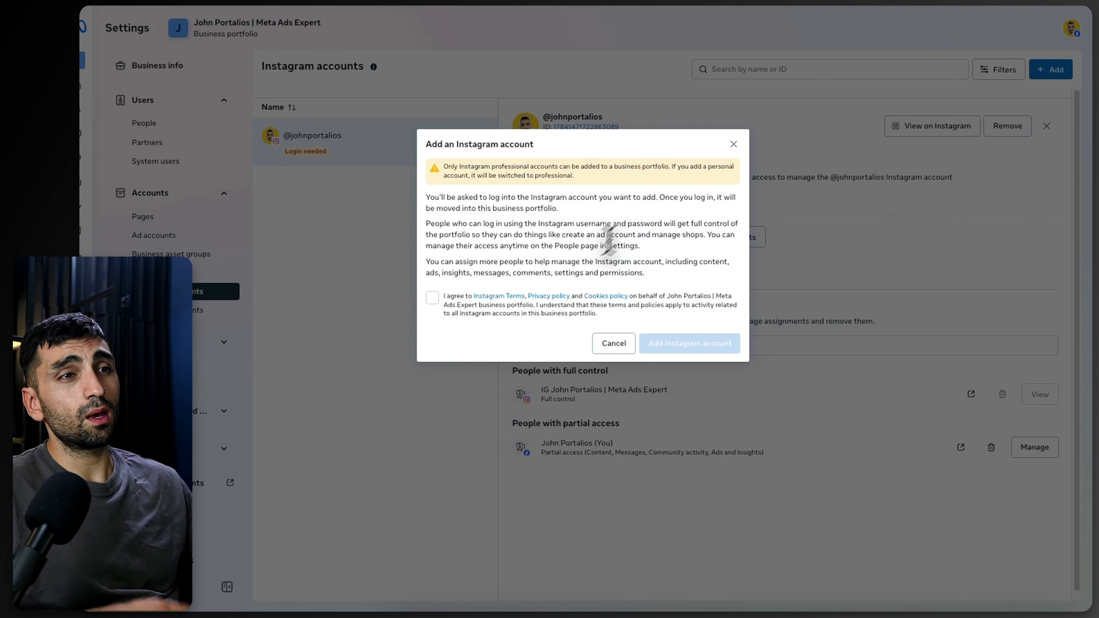
click(733, 144)
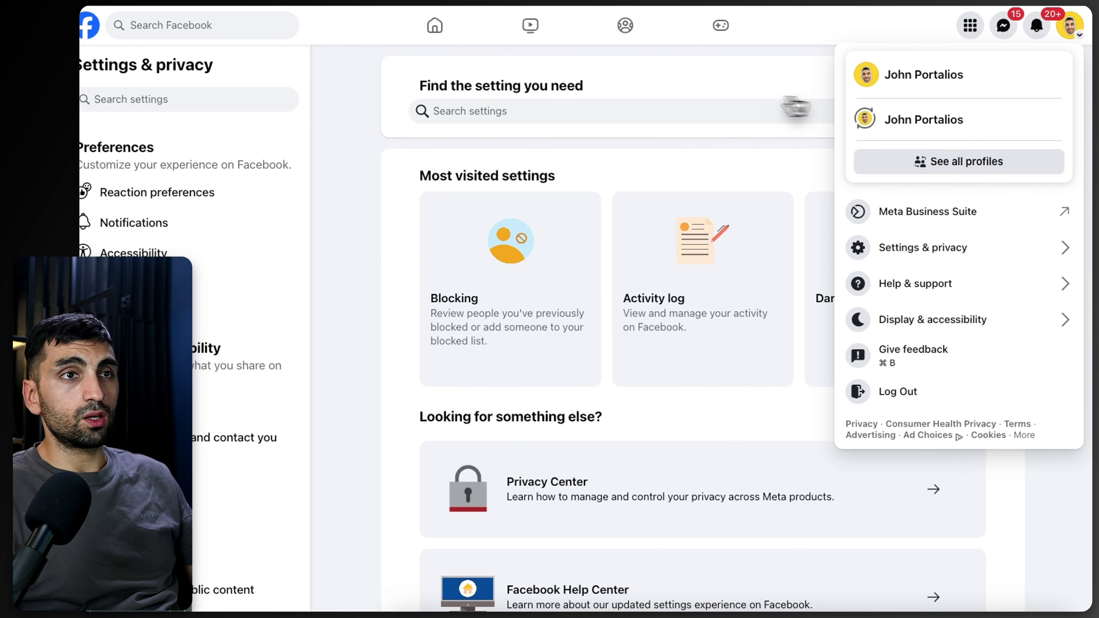
Step: Open Facebook's Settings & privacy and review the Linked accounts section for Instagram
click(613, 110)
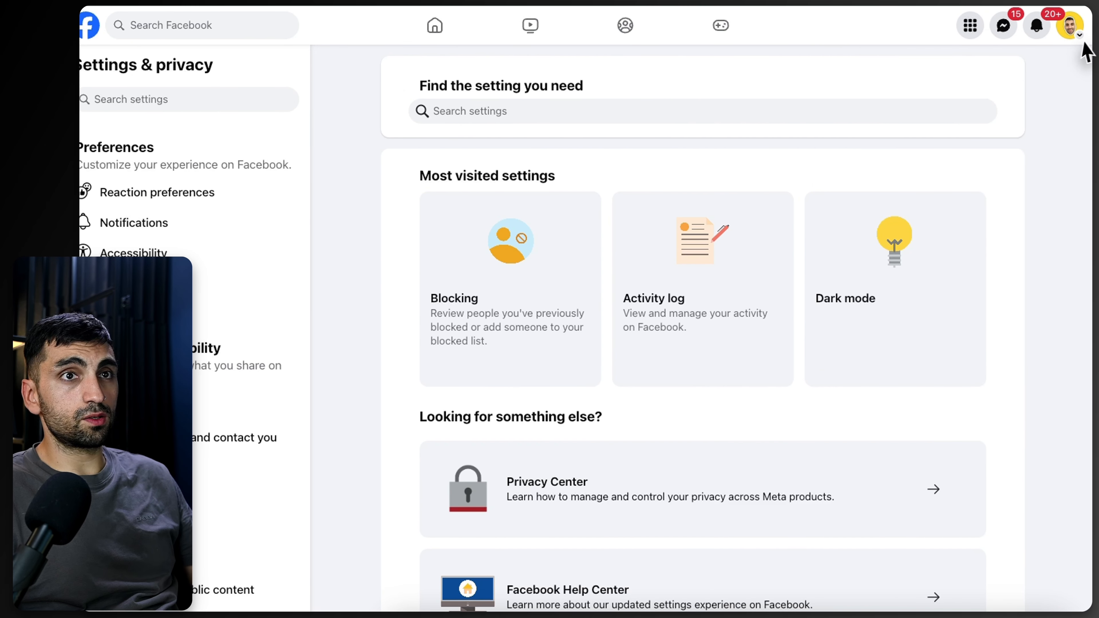
click(1072, 25)
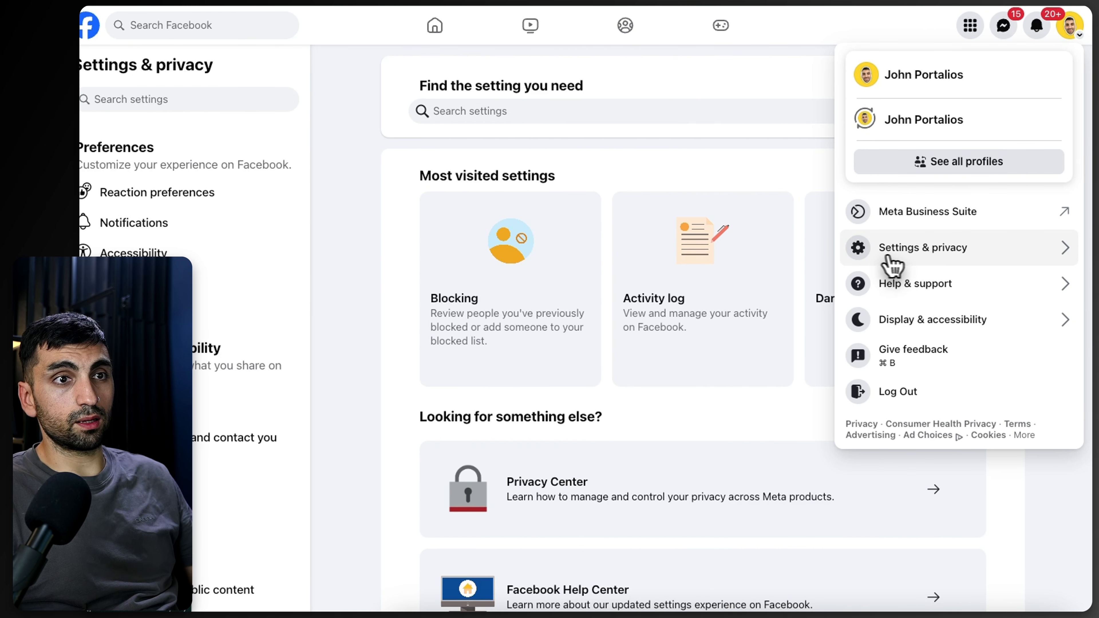
click(898, 254)
click(886, 188)
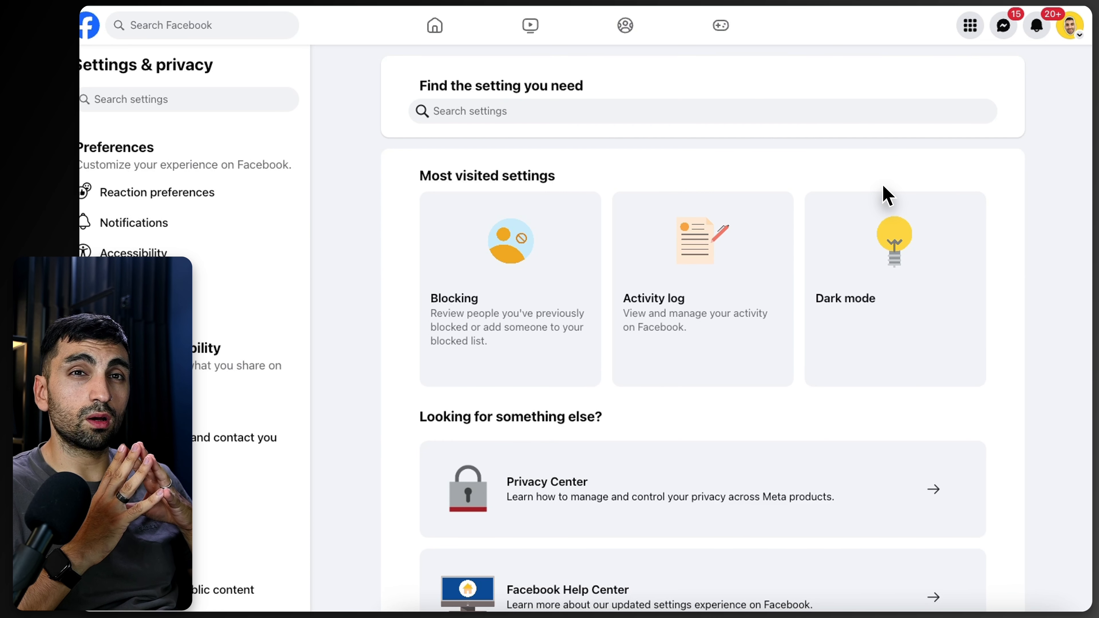
scroll(225, 276, down, 3)
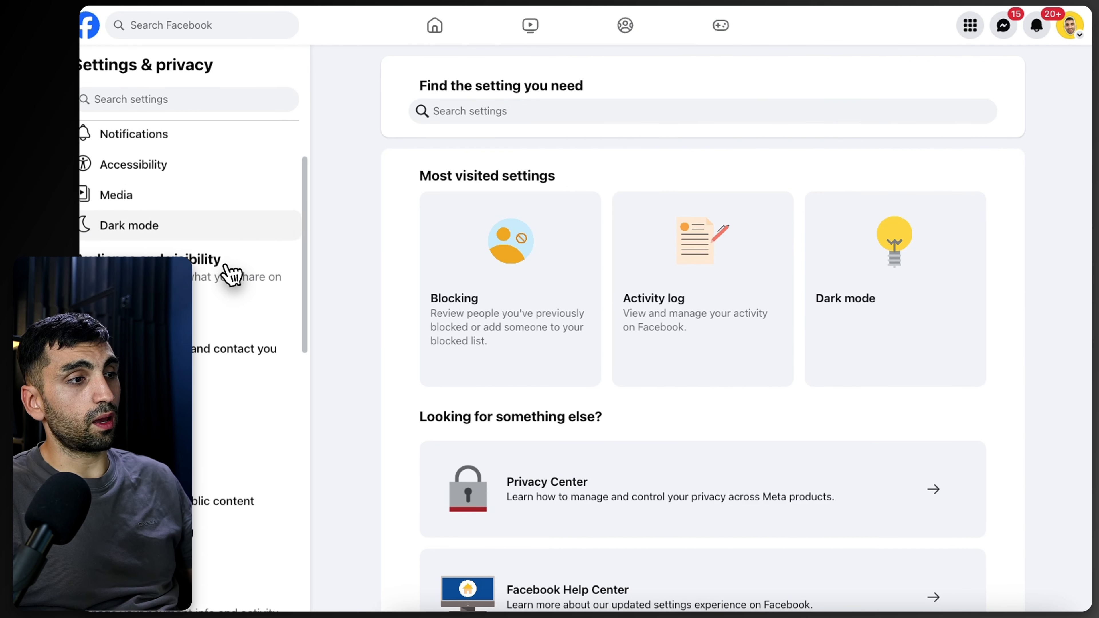
scroll(216, 275, down, 6)
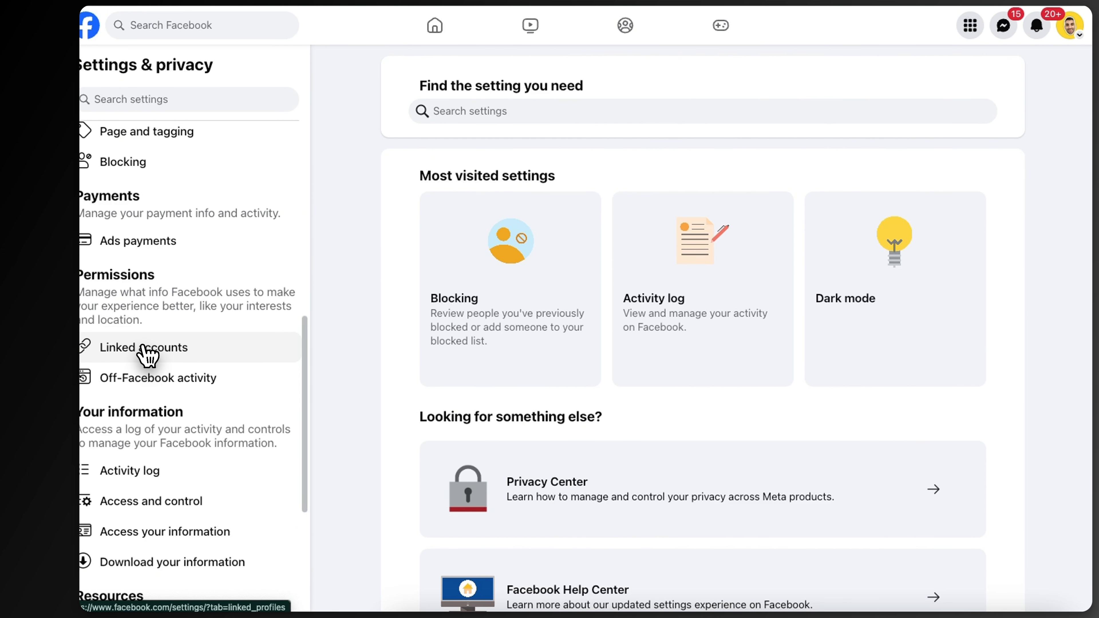
click(145, 348)
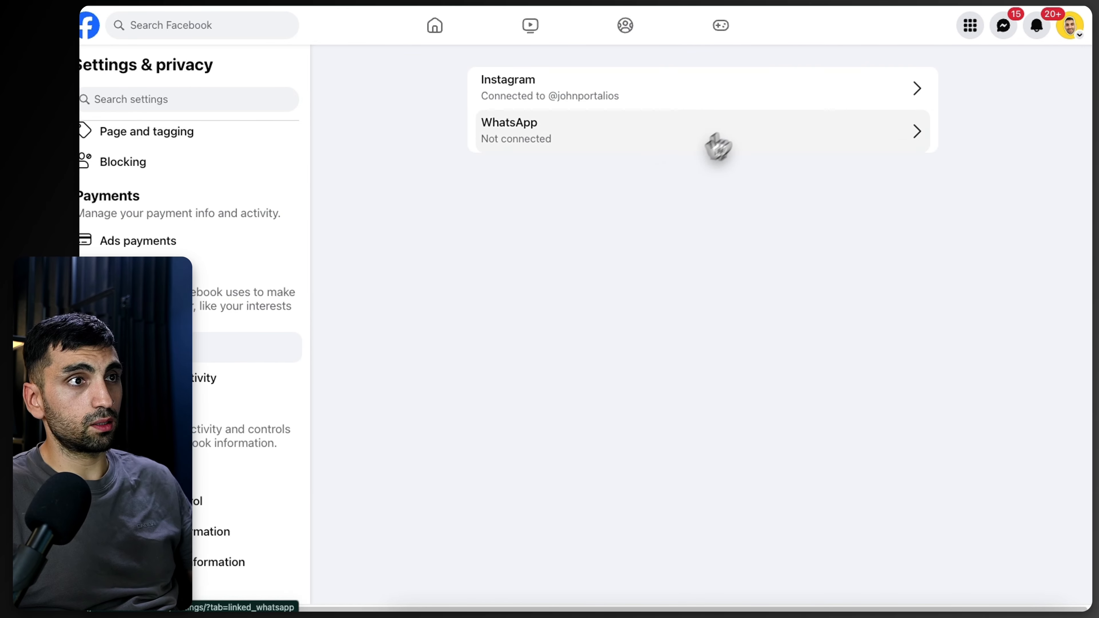
click(736, 96)
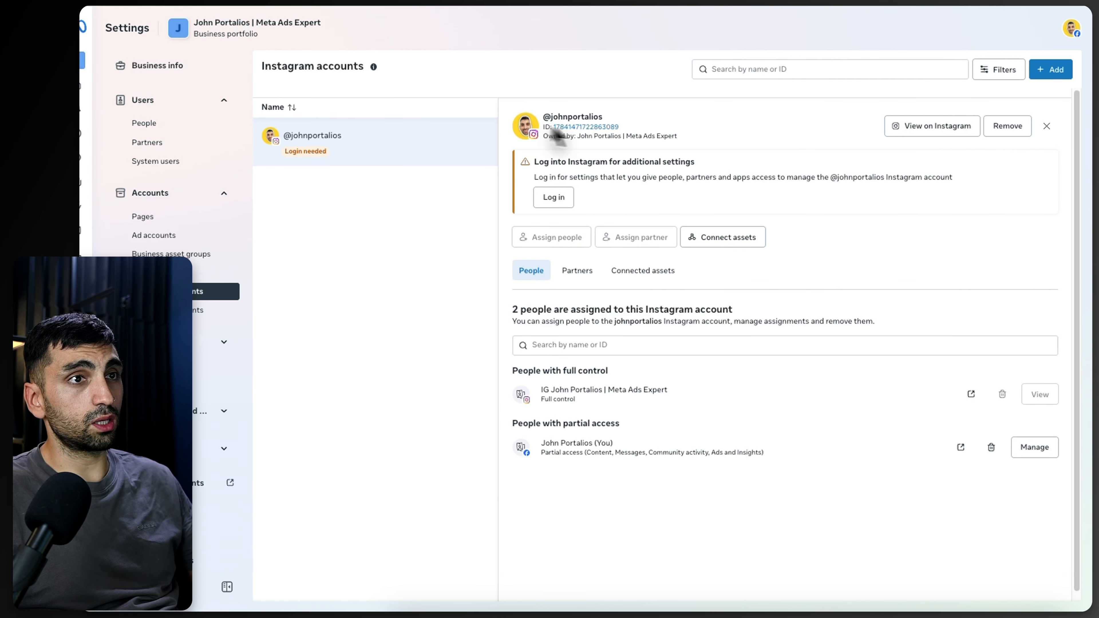
Step: Review the John Portalios portfolio's Pages and Ad accounts, opening the Add an ad account dialog
click(158, 218)
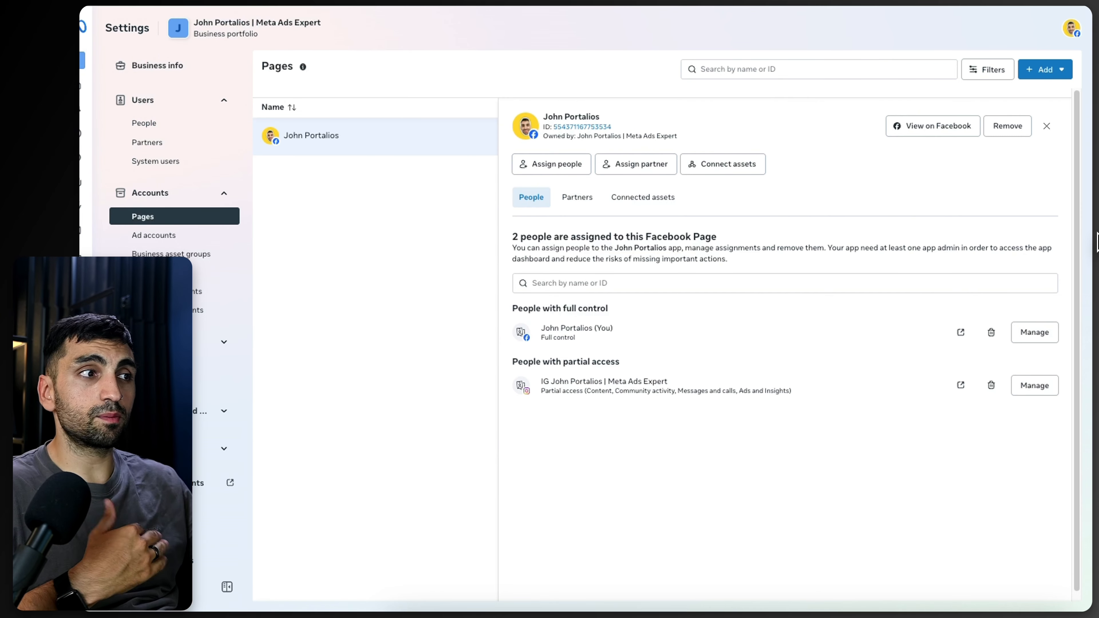
click(160, 236)
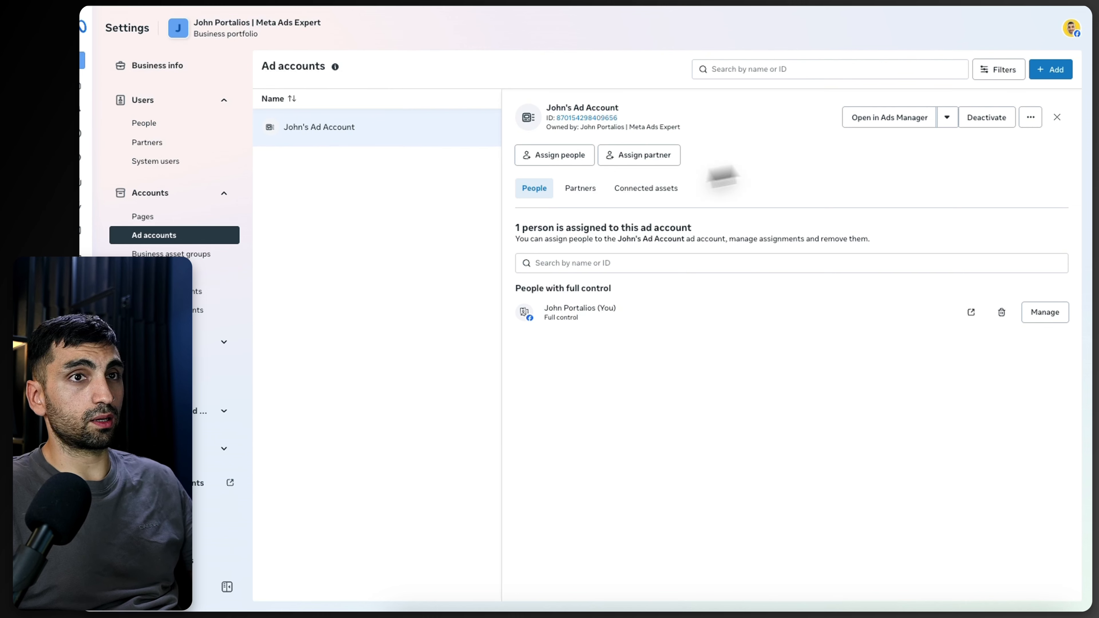
click(1047, 70)
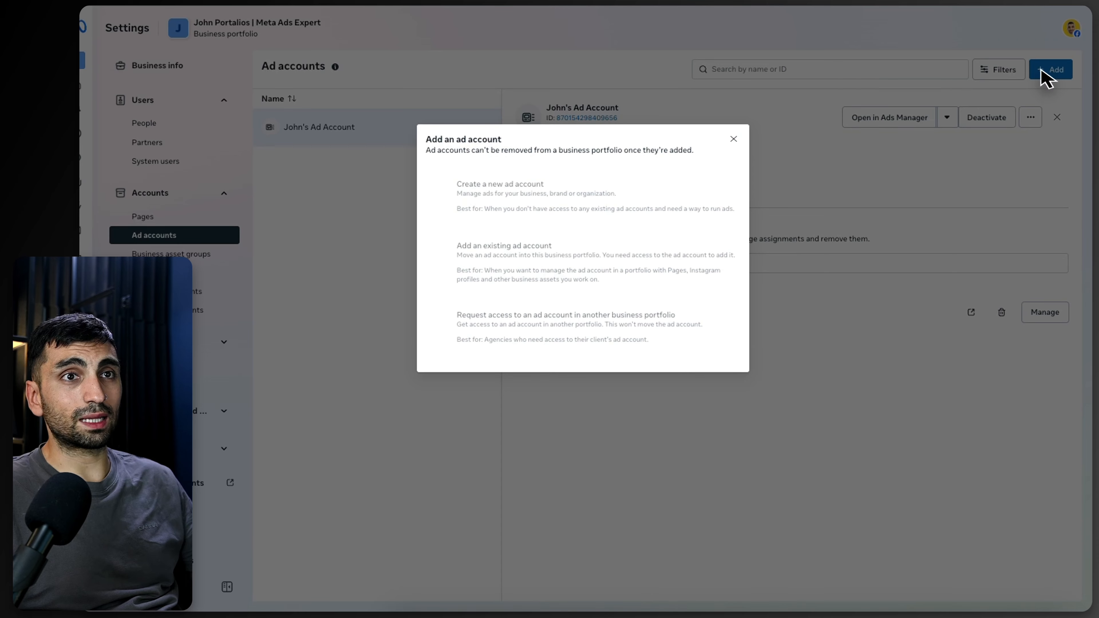
mouse_move(448, 198)
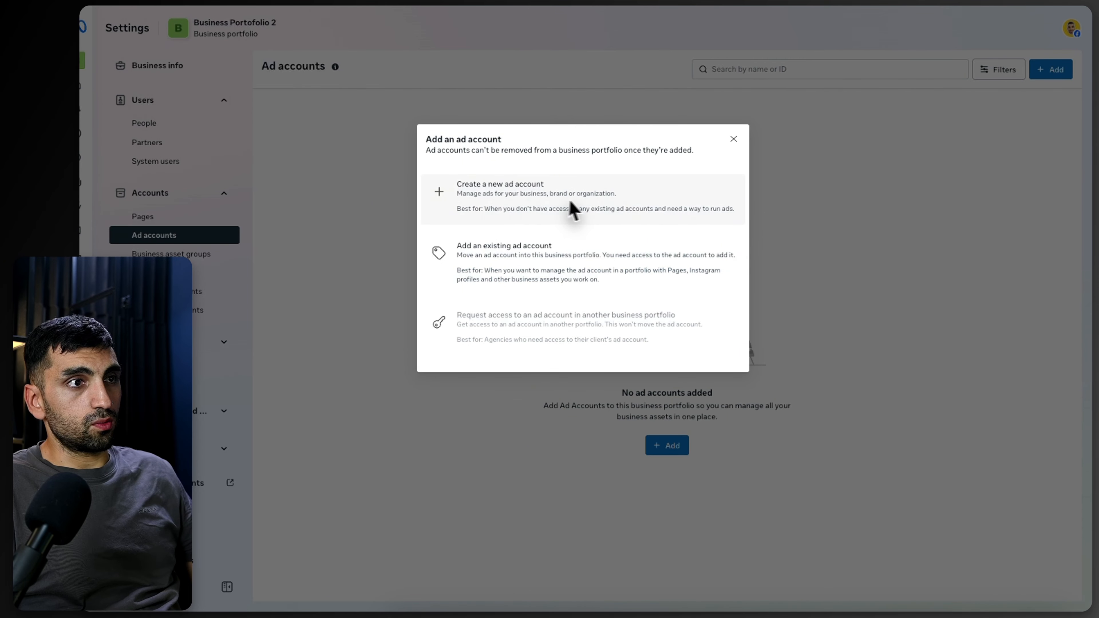
Step: Start a new ad account for Business Portofolio 2 named Ad Account, keeping USD — US Dollars as currency
click(573, 210)
click(547, 187)
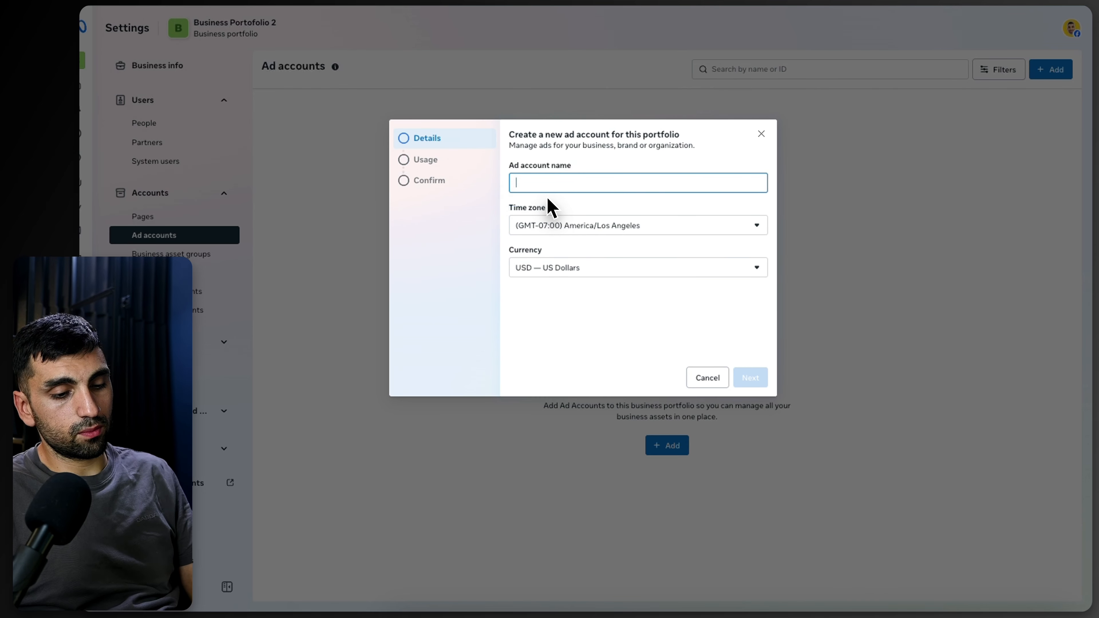
text(Ad Ac)
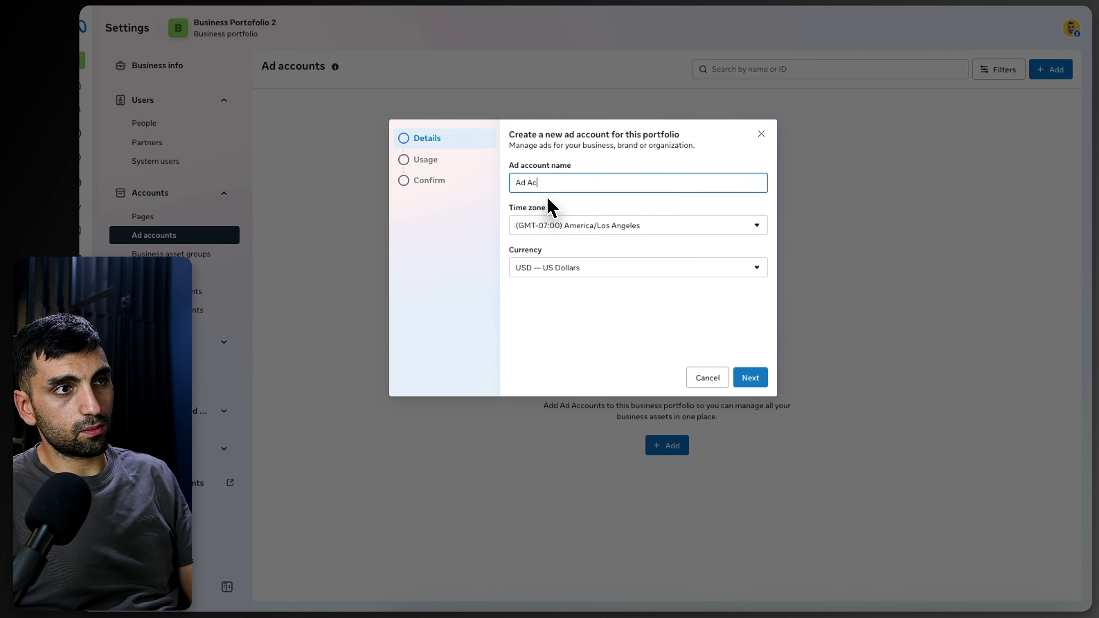
text(count)
click(569, 285)
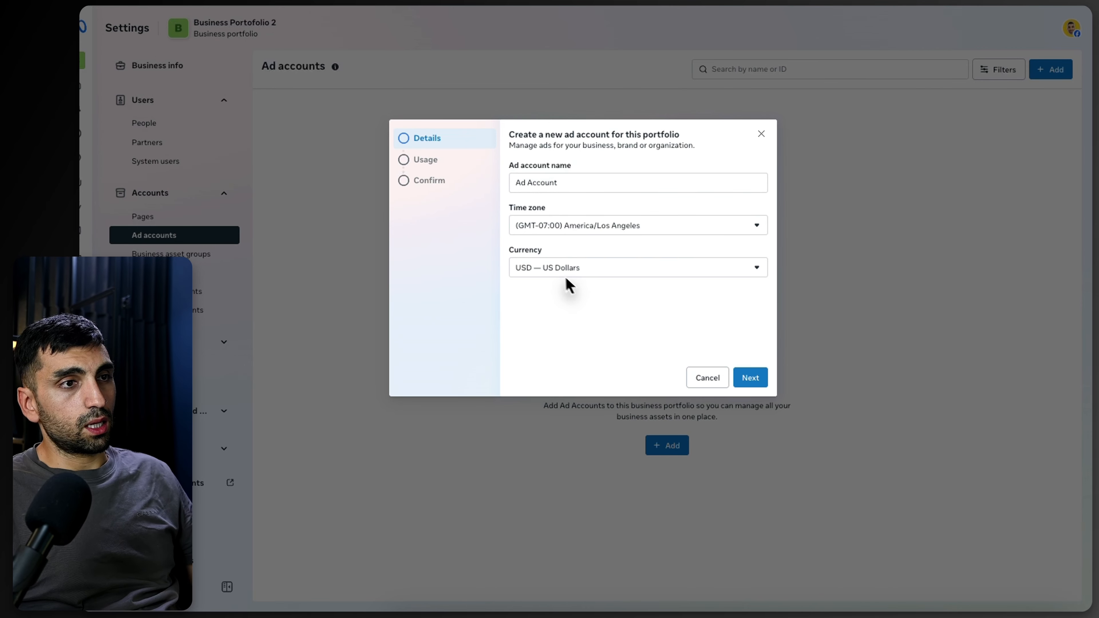
click(608, 270)
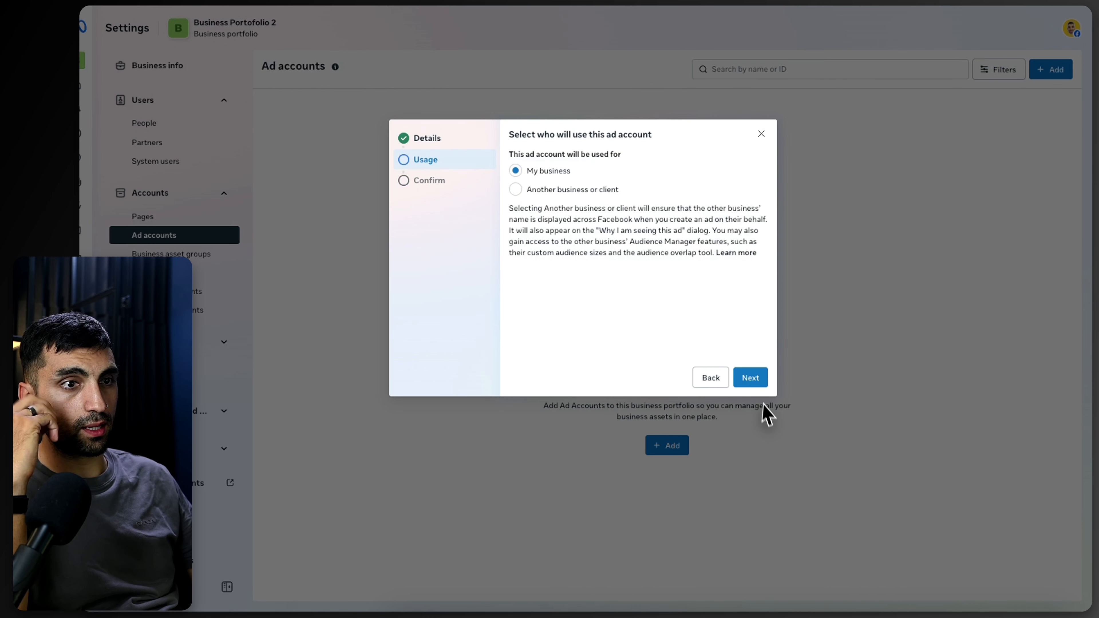
Step: Choose My business as the usage, accept the terms and create the ad account
click(751, 378)
click(516, 332)
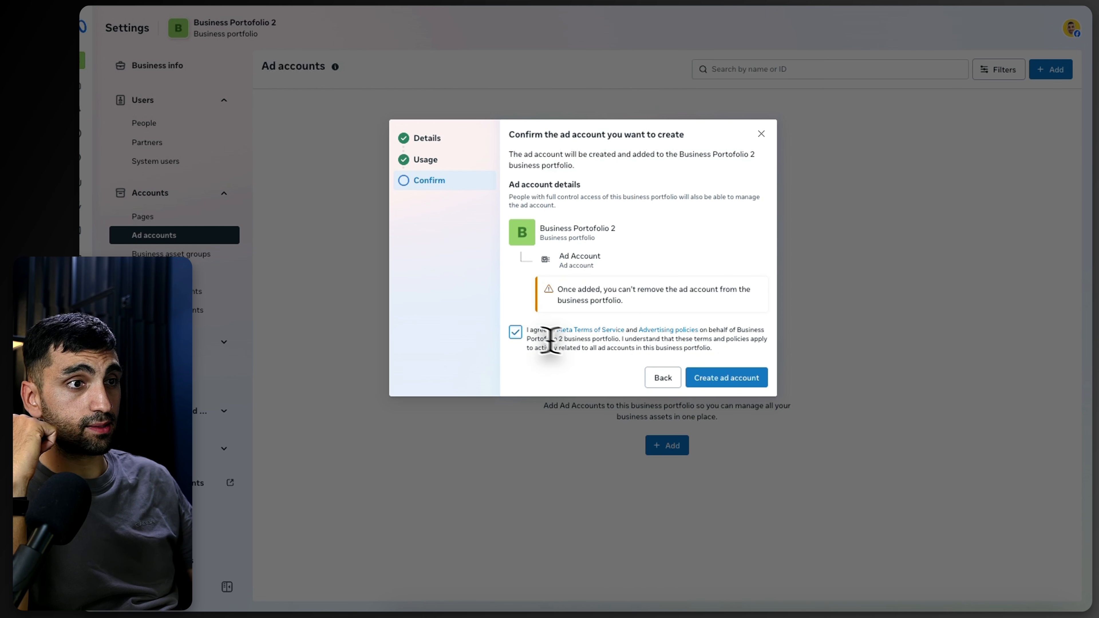
click(731, 379)
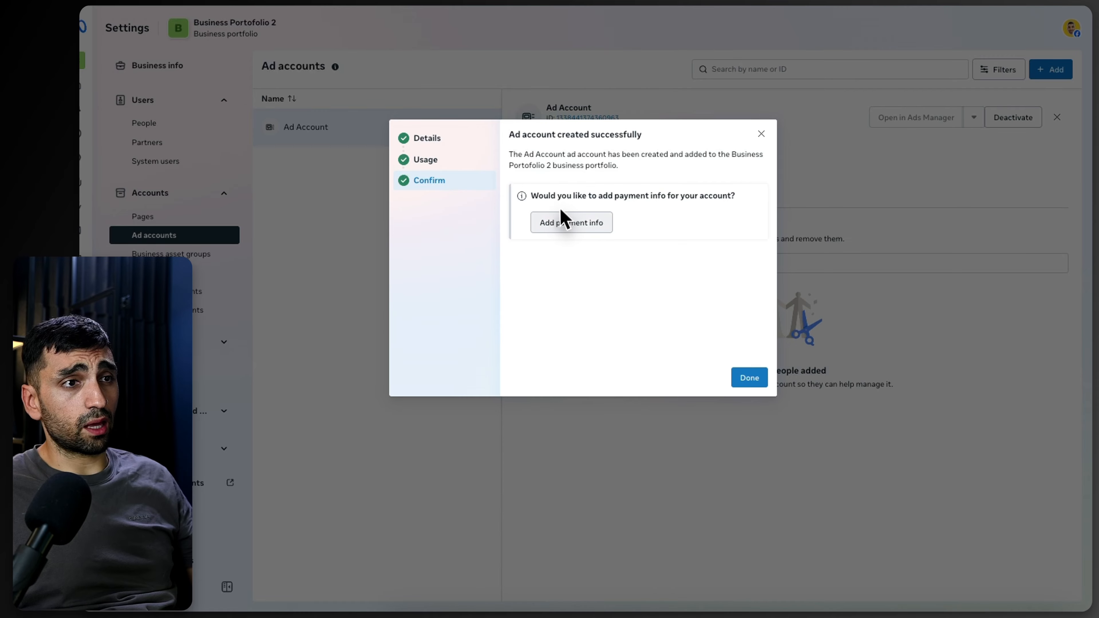
Step: Open Add payment info and explore the business location, currency and tax info edit options
click(570, 239)
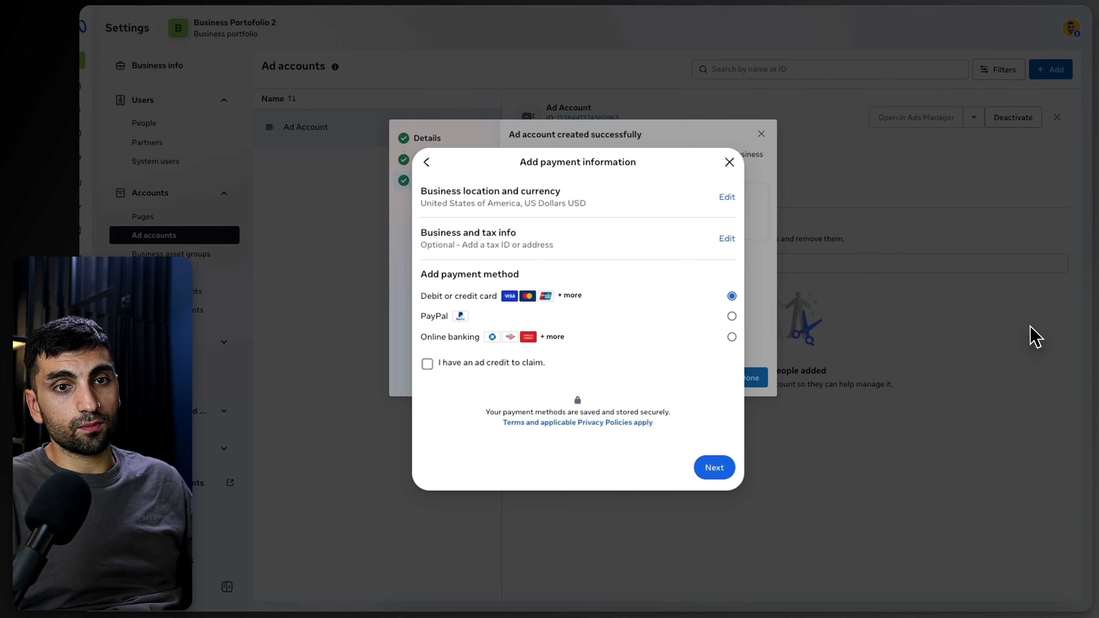
click(726, 198)
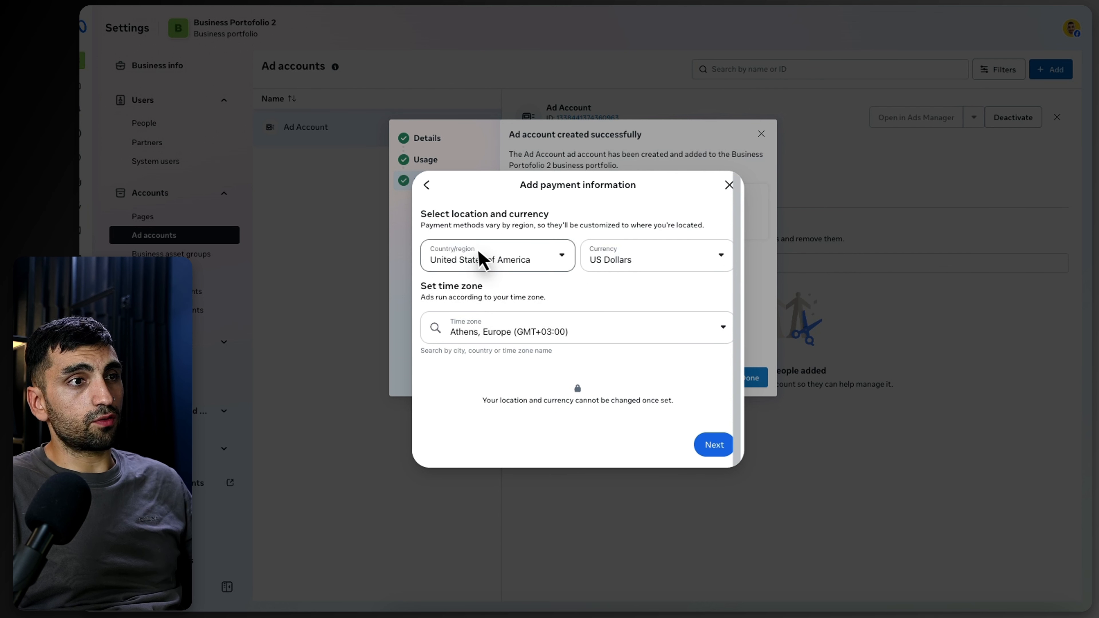
click(427, 186)
drag(451, 233, 522, 234)
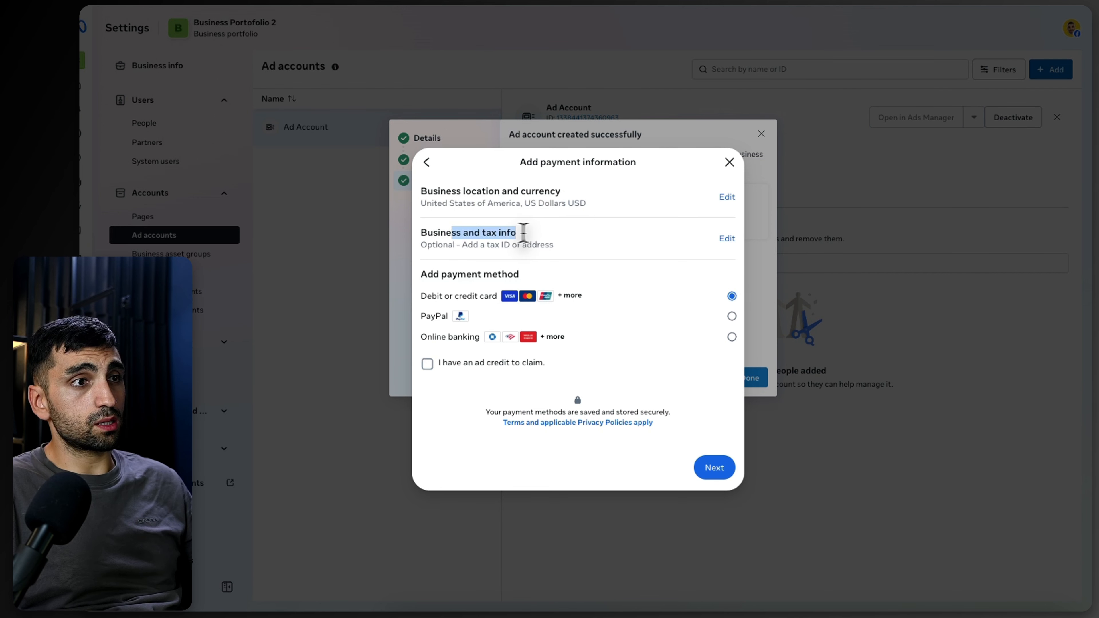
click(726, 238)
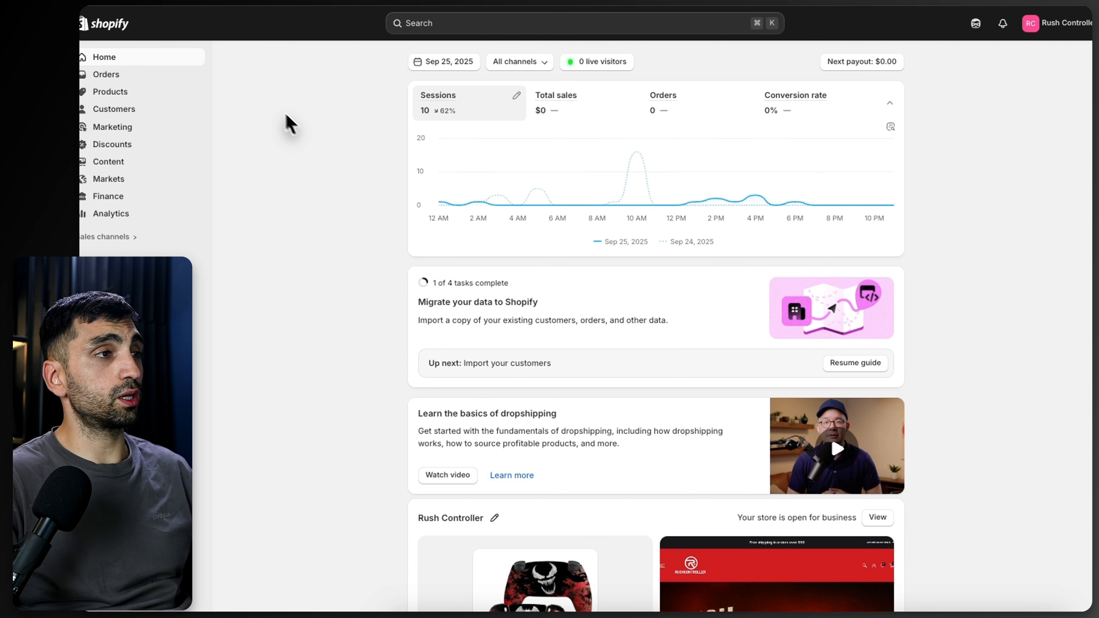
Step: Open the Shopify App Store from the store's apps and open the Facebook & Instagram app
click(96, 266)
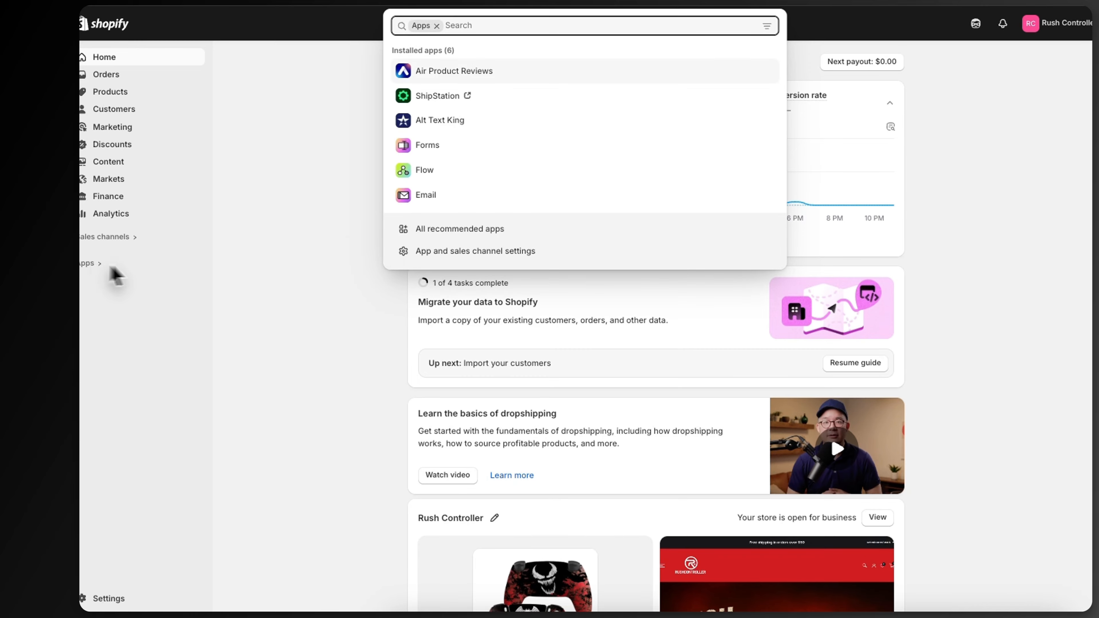
click(425, 232)
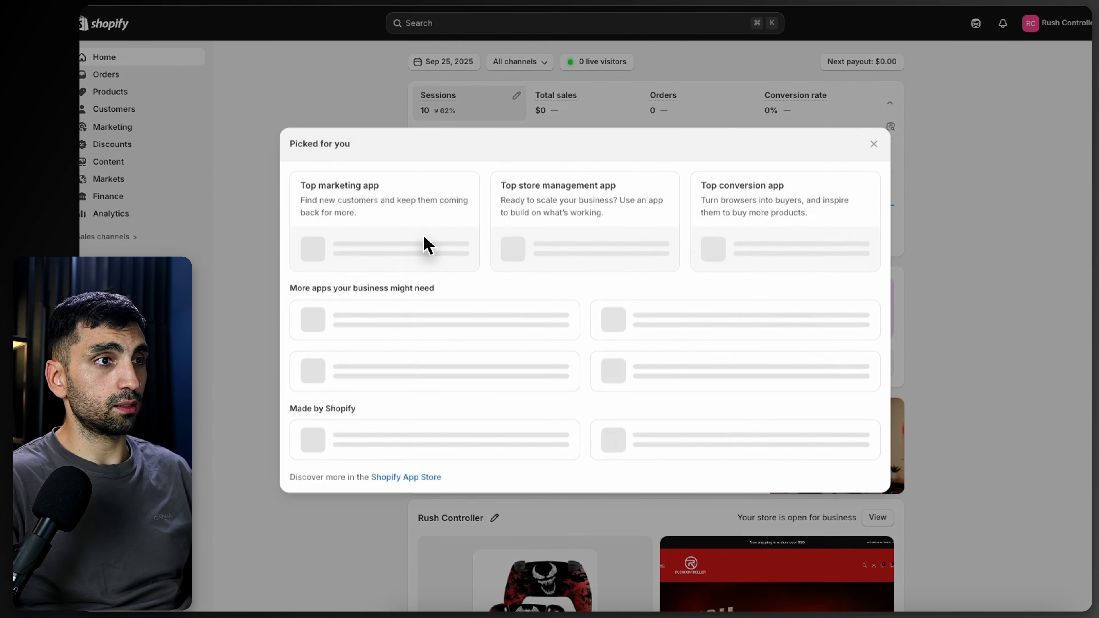
click(408, 517)
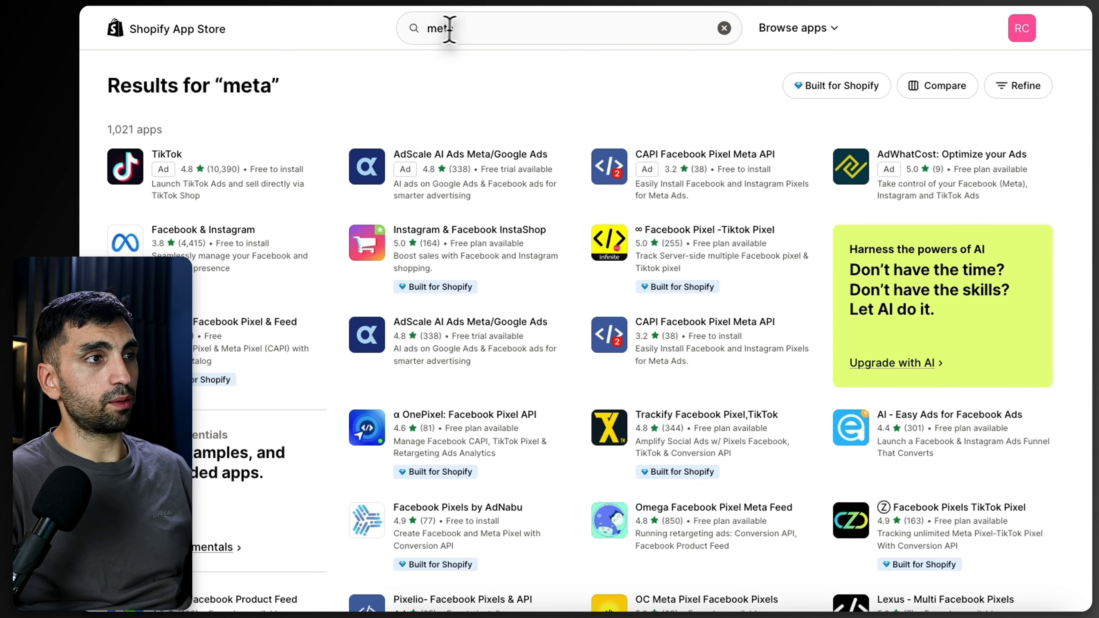
click(168, 253)
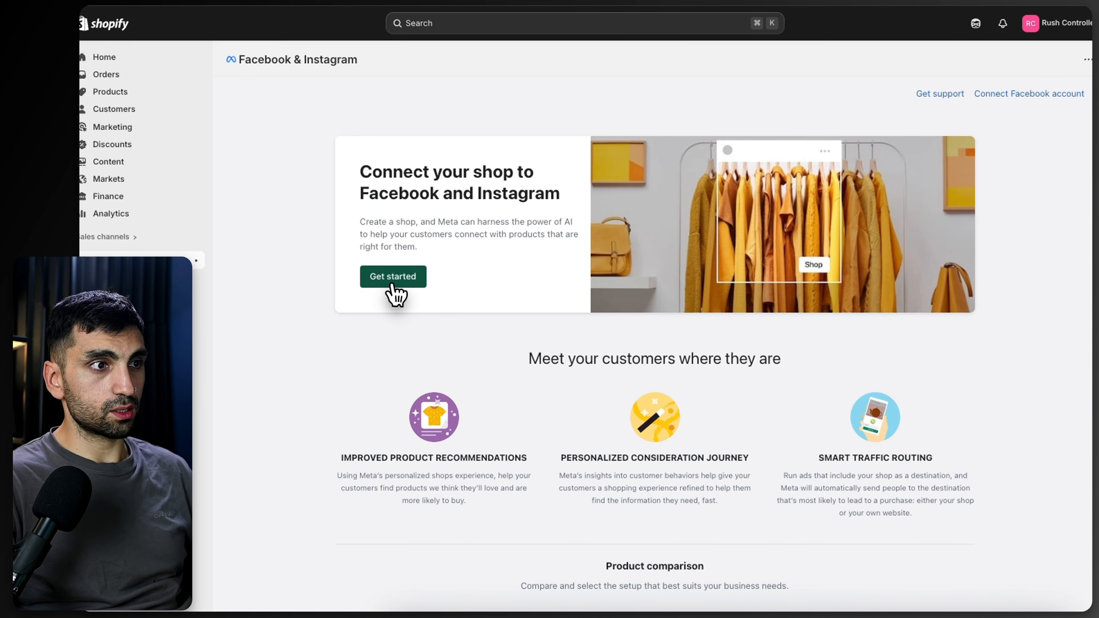
Step: Start the Facebook & Instagram shop setup and connect the personal Facebook account
click(391, 277)
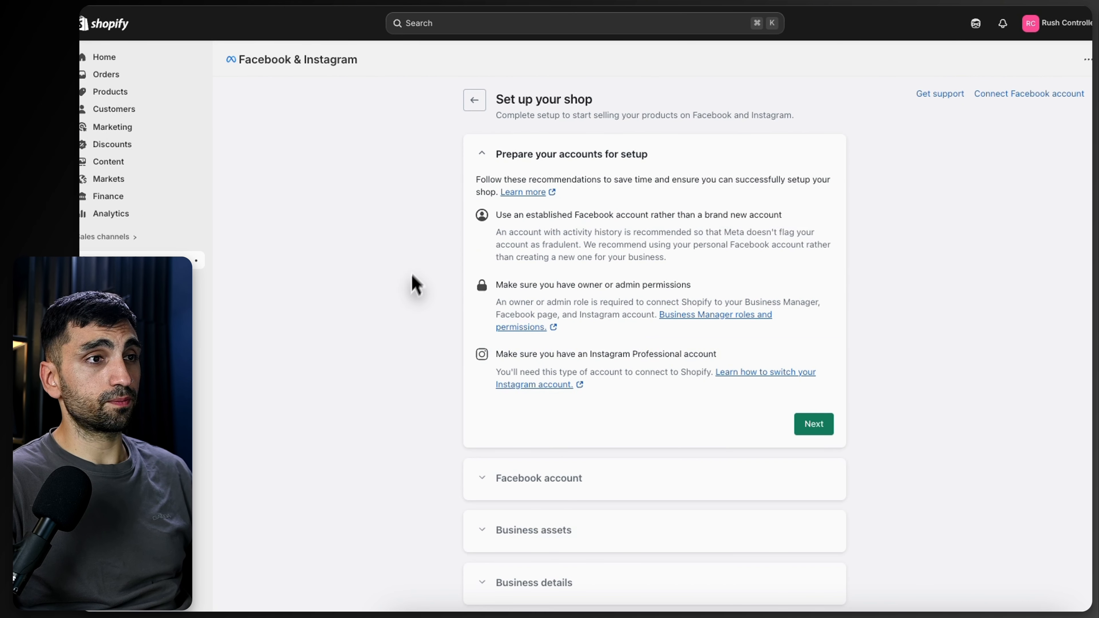
click(815, 427)
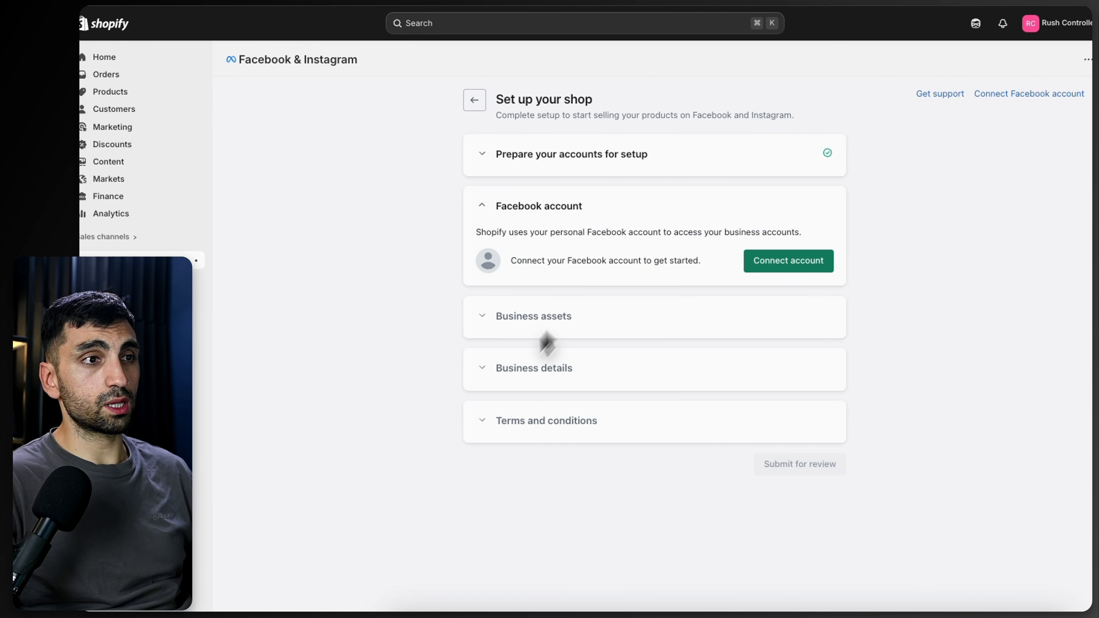
click(771, 270)
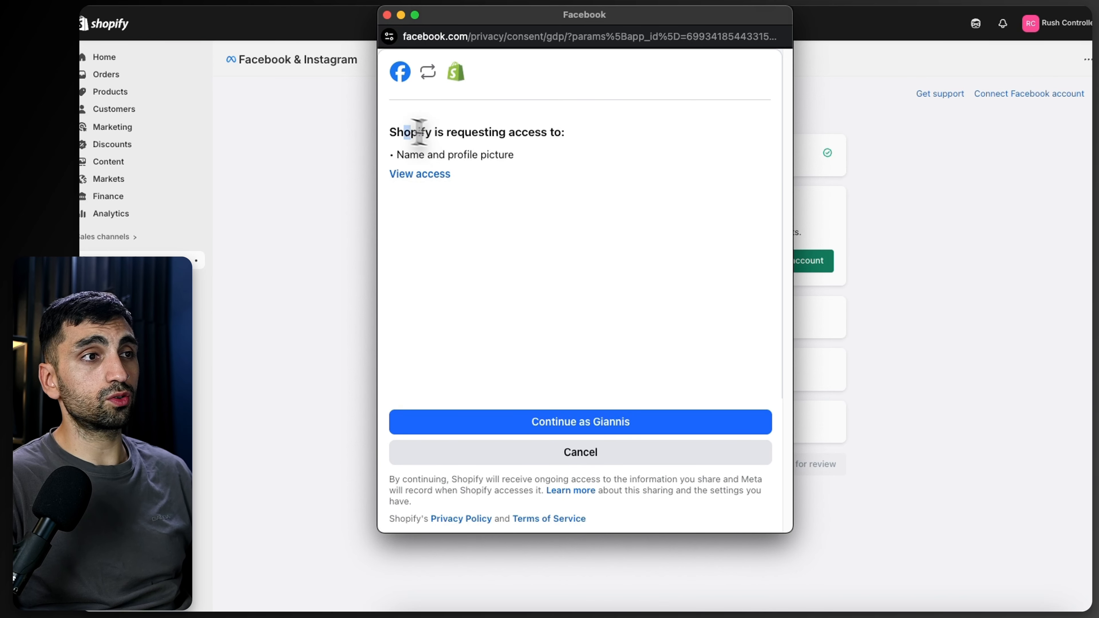
drag(405, 130, 580, 156)
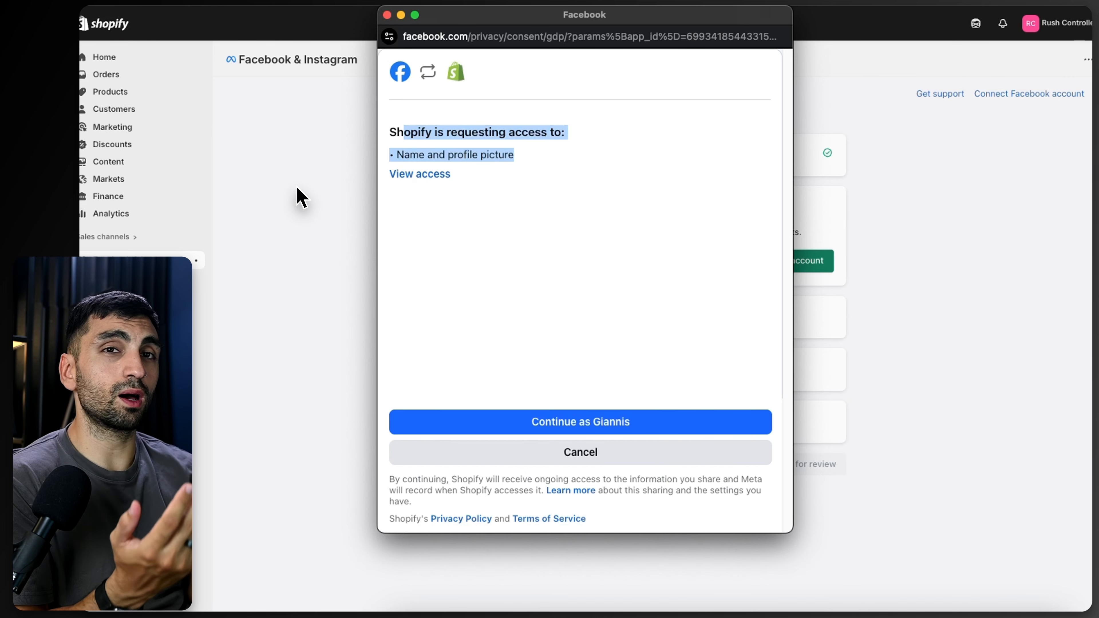
click(584, 421)
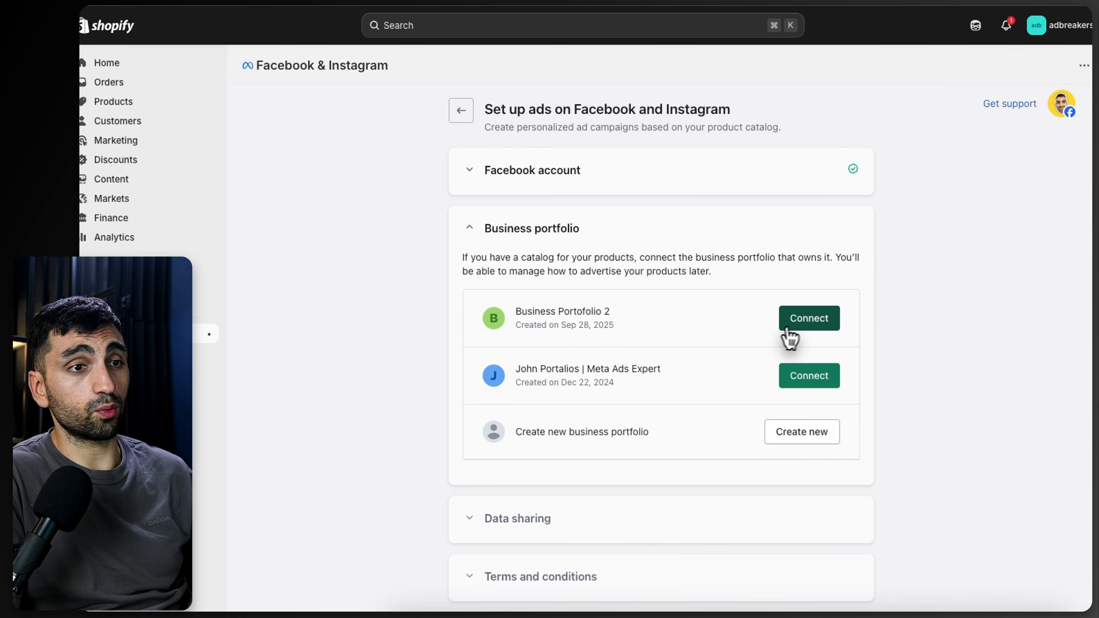
Step: Connect Business Portofolio 2 as the business portfolio and review the Maximum data-sharing options without changing them
click(805, 332)
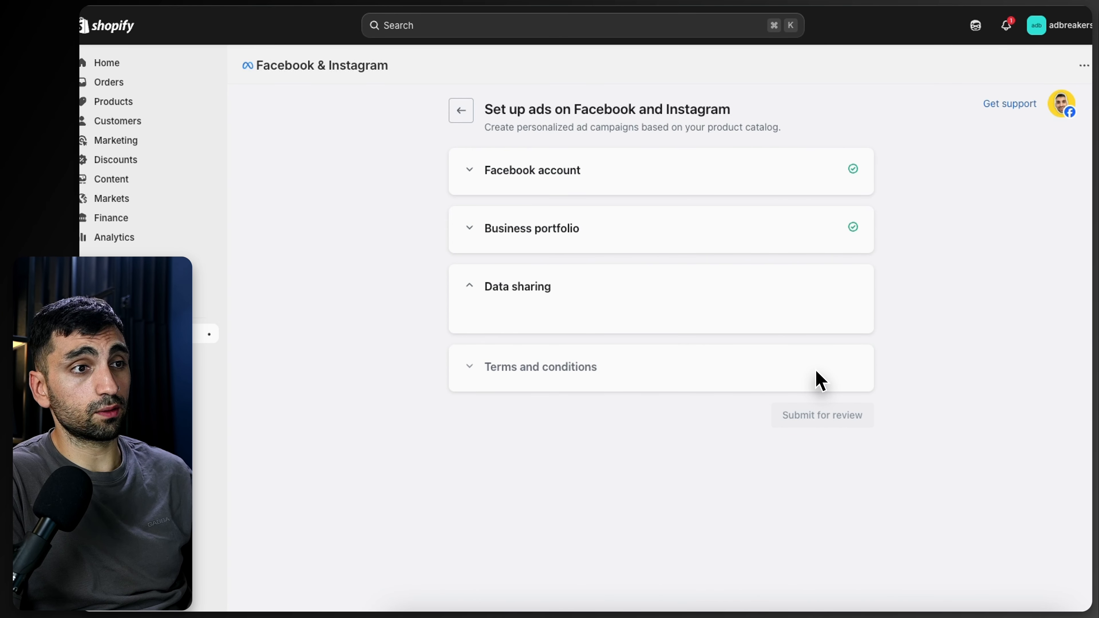
scroll(820, 380, down, 2)
double_click(591, 323)
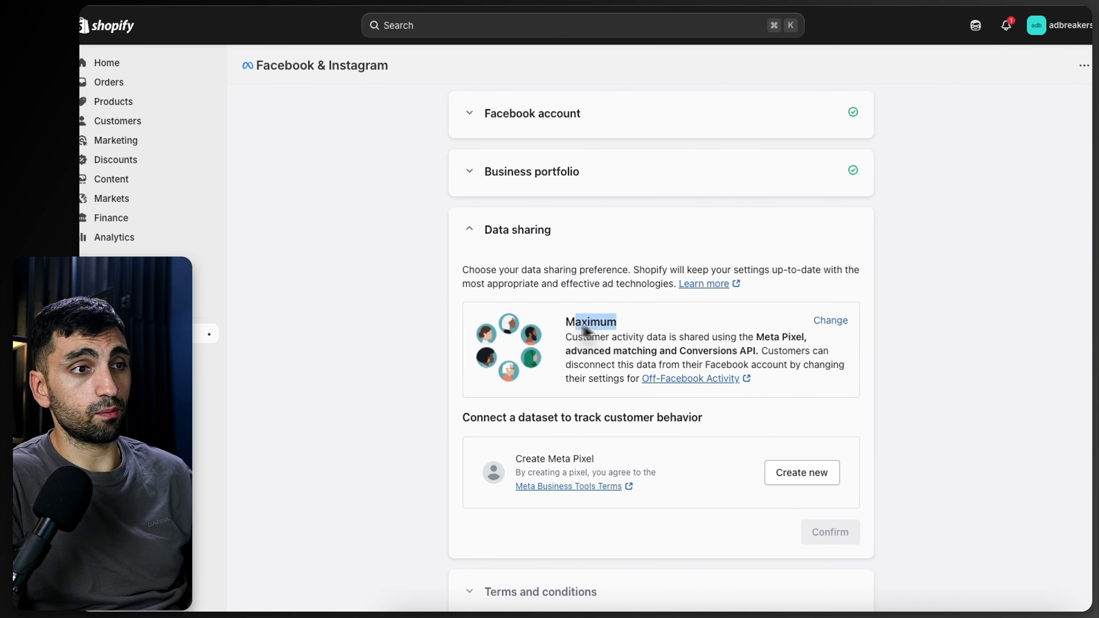
click(831, 321)
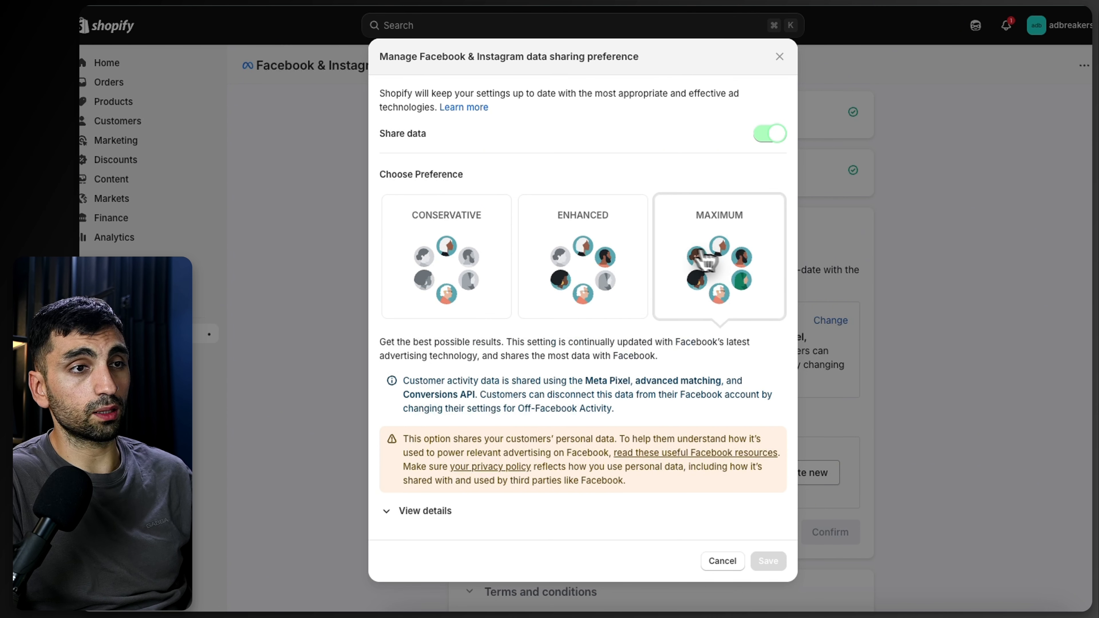
click(722, 560)
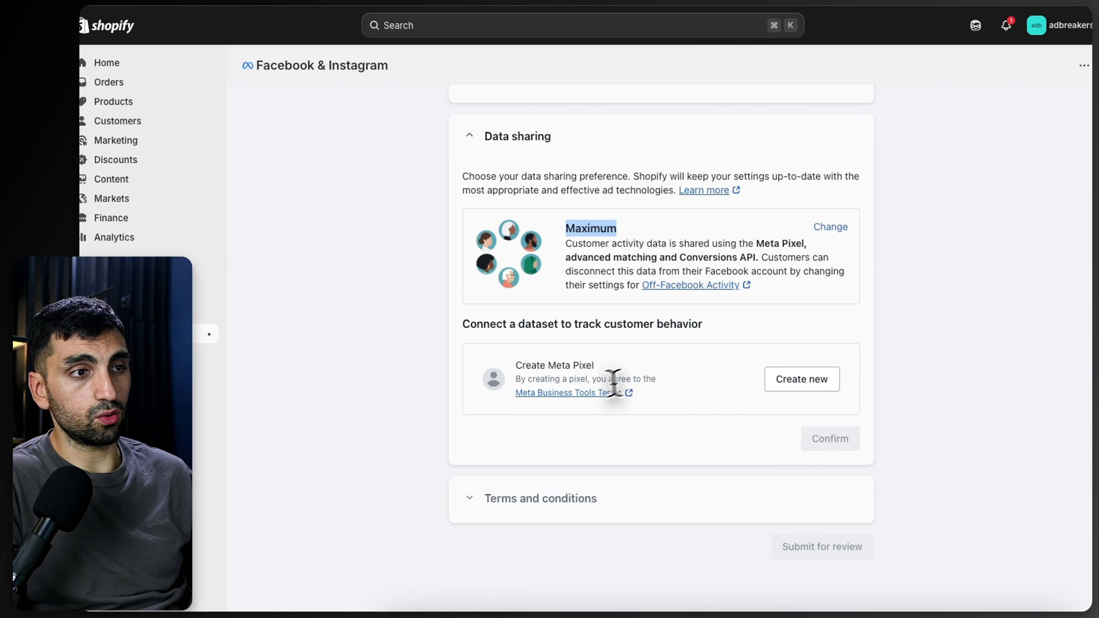
Step: Create a new Meta Pixel, confirm the data sharing and submit the channel setup for review
click(813, 384)
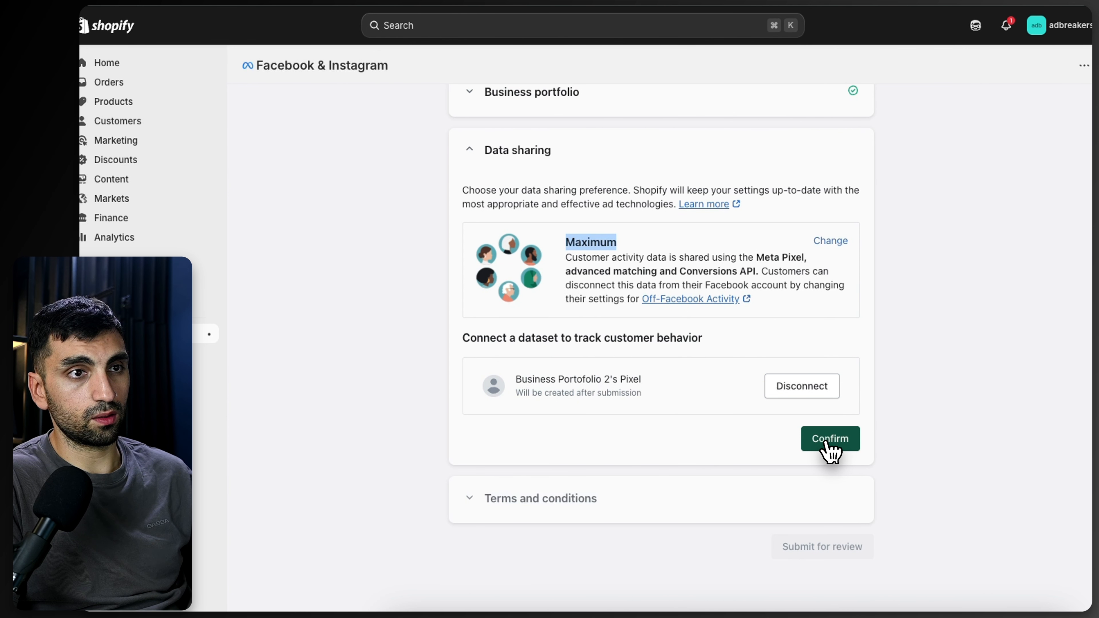
click(825, 442)
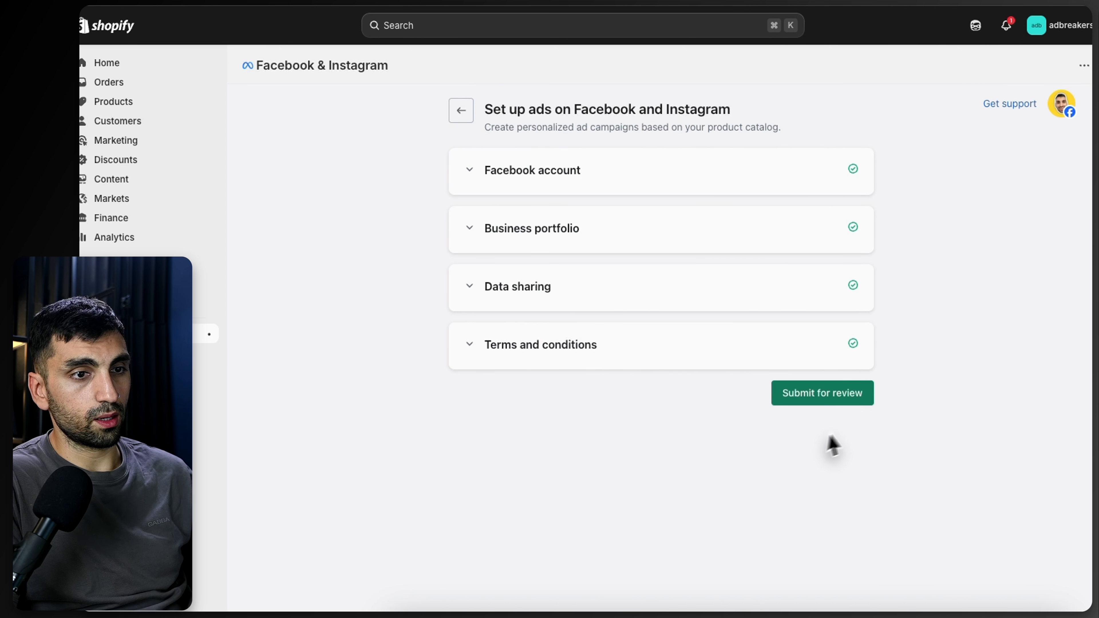
click(821, 400)
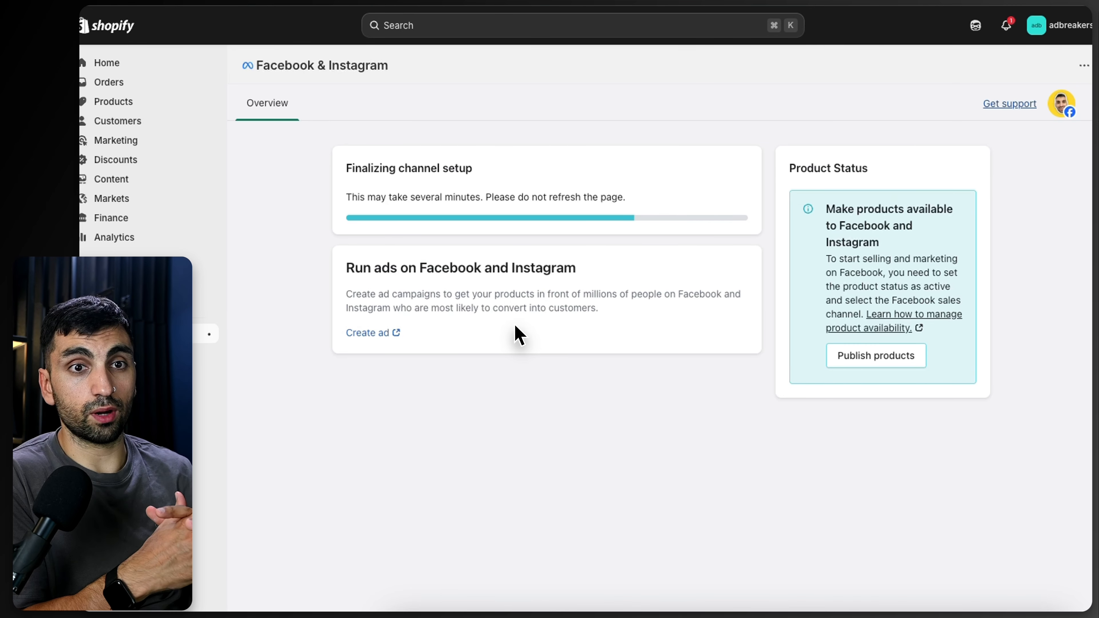
drag(862, 453, 782, 437)
click(713, 456)
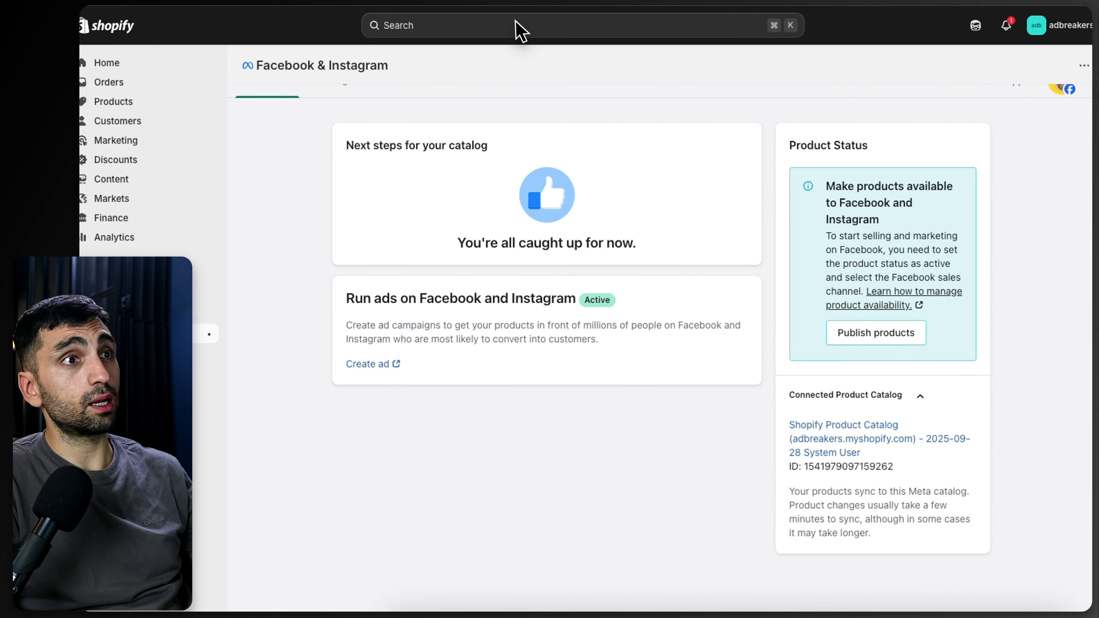
Step: Return to Business Portofolio 2's settings and open Catalogs under Data Sources
key(ctrl+Tab)
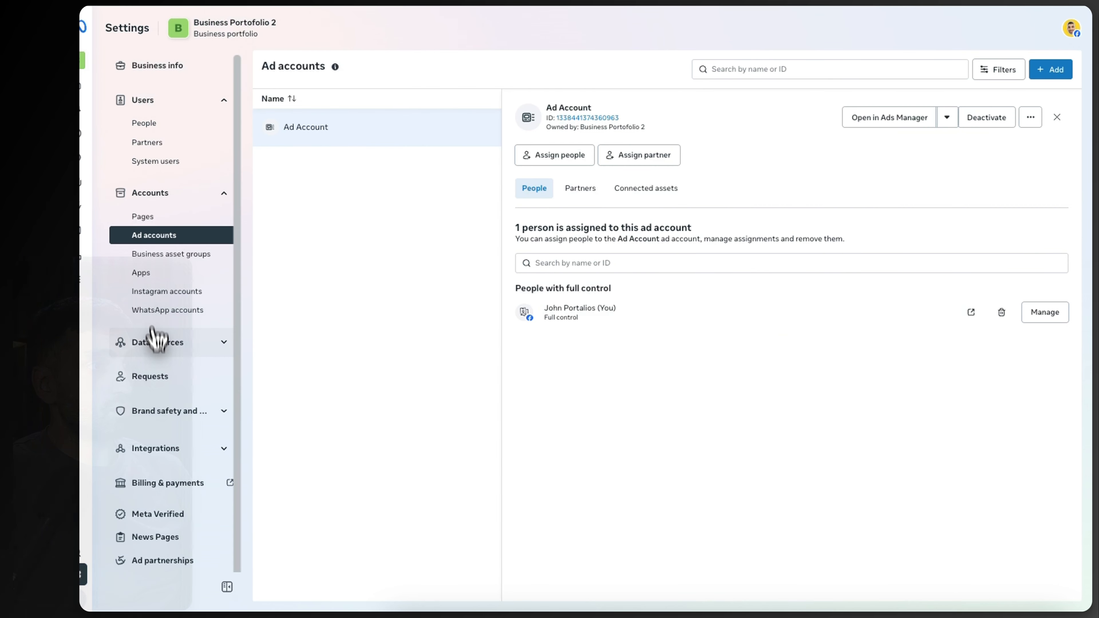
click(157, 344)
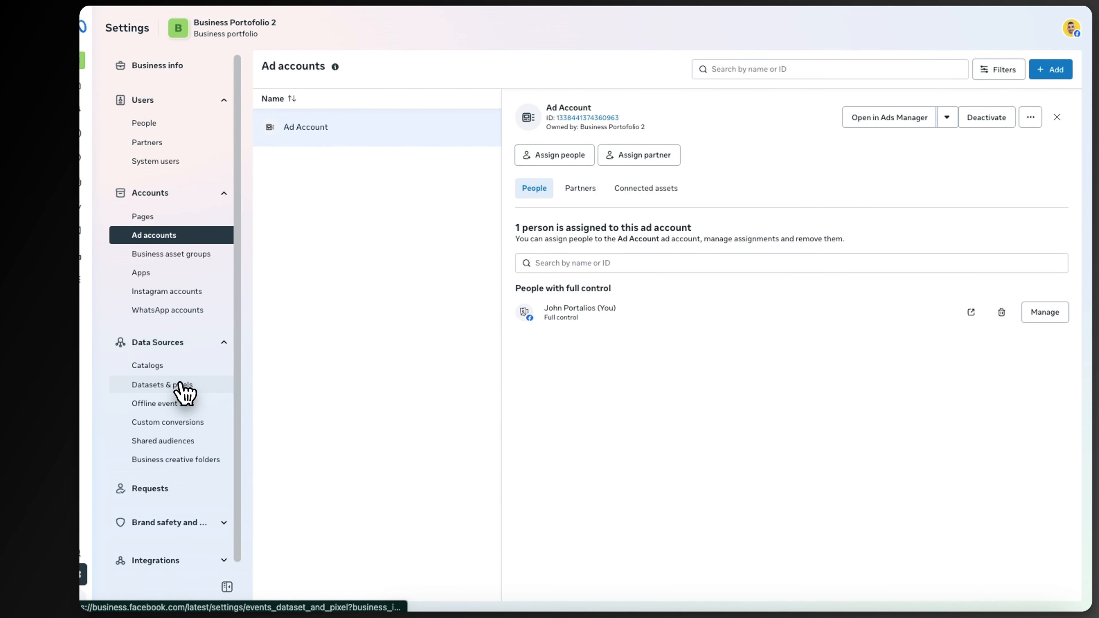
click(229, 368)
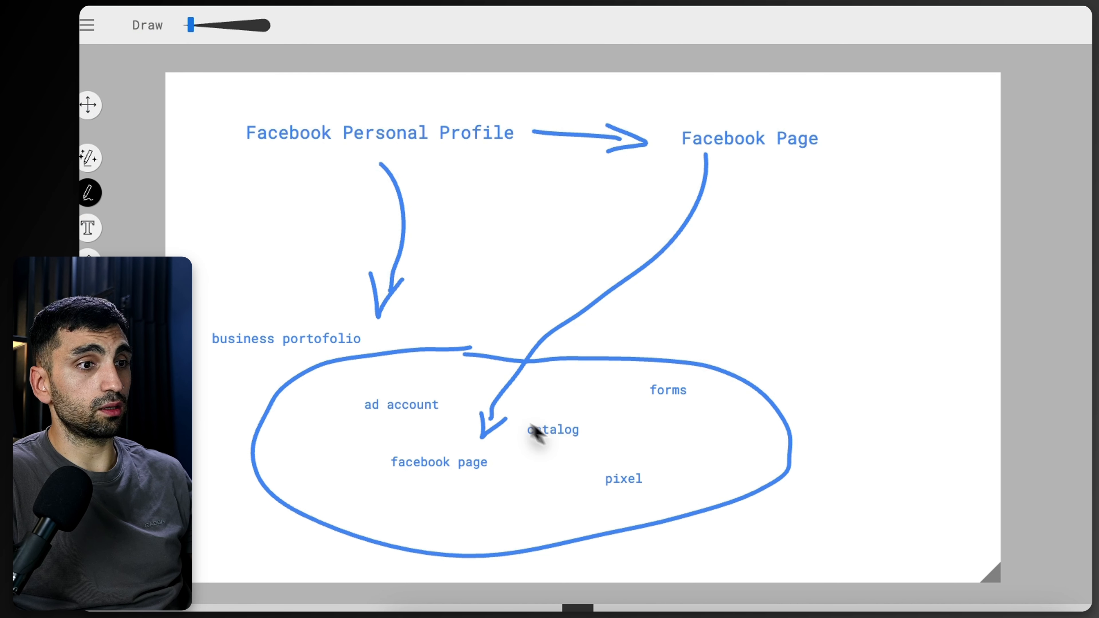
Step: Circle the catalog item on the whiteboard diagram
mouse_move(539, 422)
mouse_down()
mouse_move(542, 454)
mouse_move(544, 420)
mouse_up()
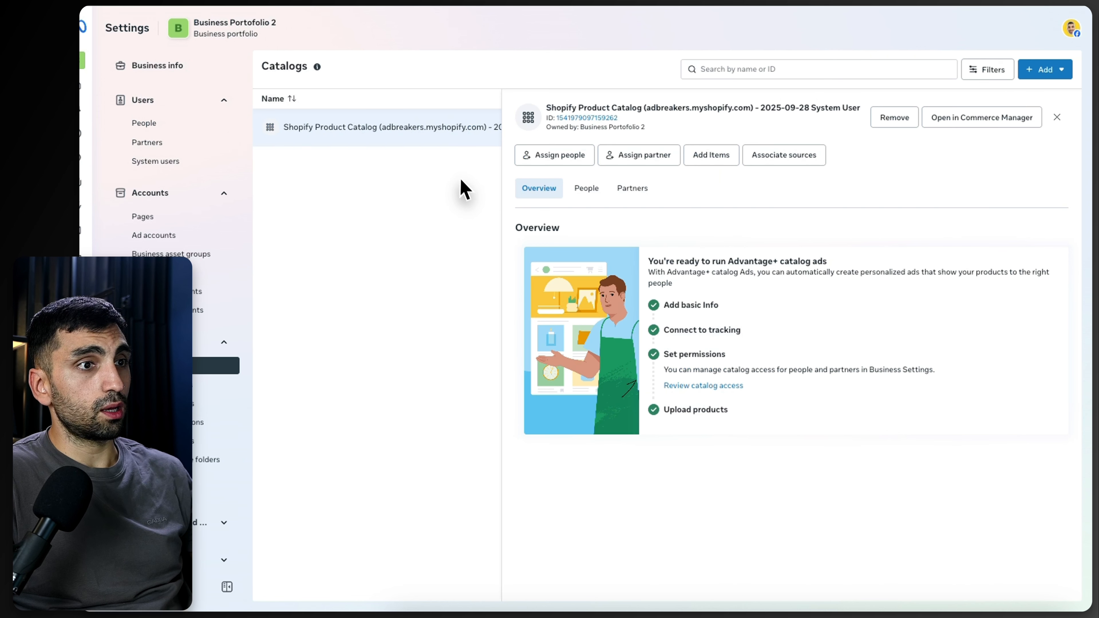
Step: Assign yourself to the Shopify Product Catalog with full control (Manage everything)
click(559, 157)
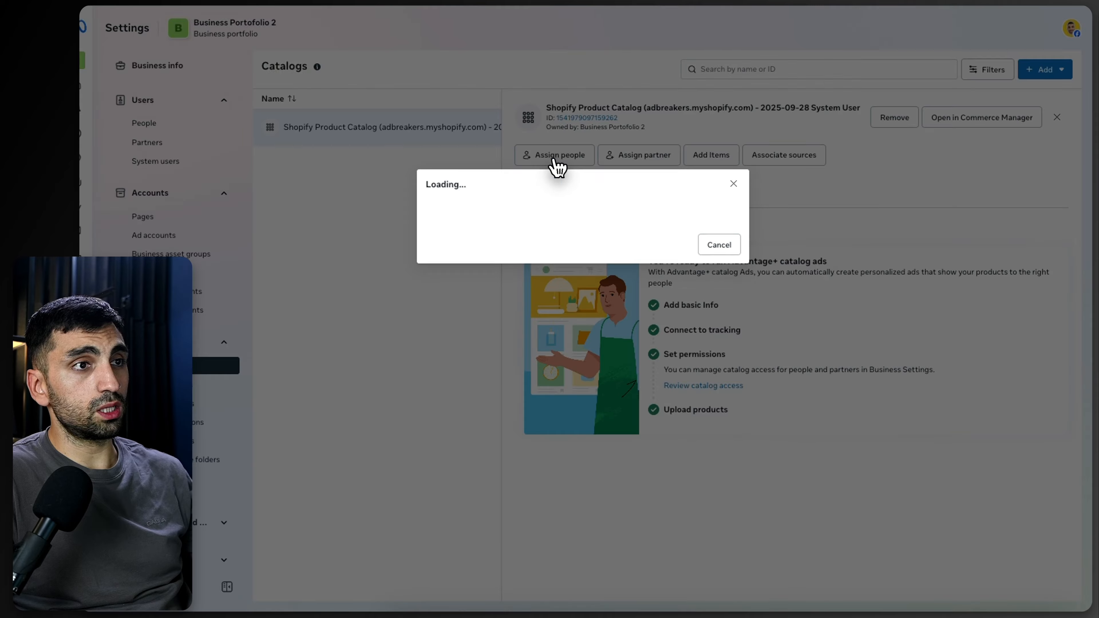
click(441, 230)
click(563, 299)
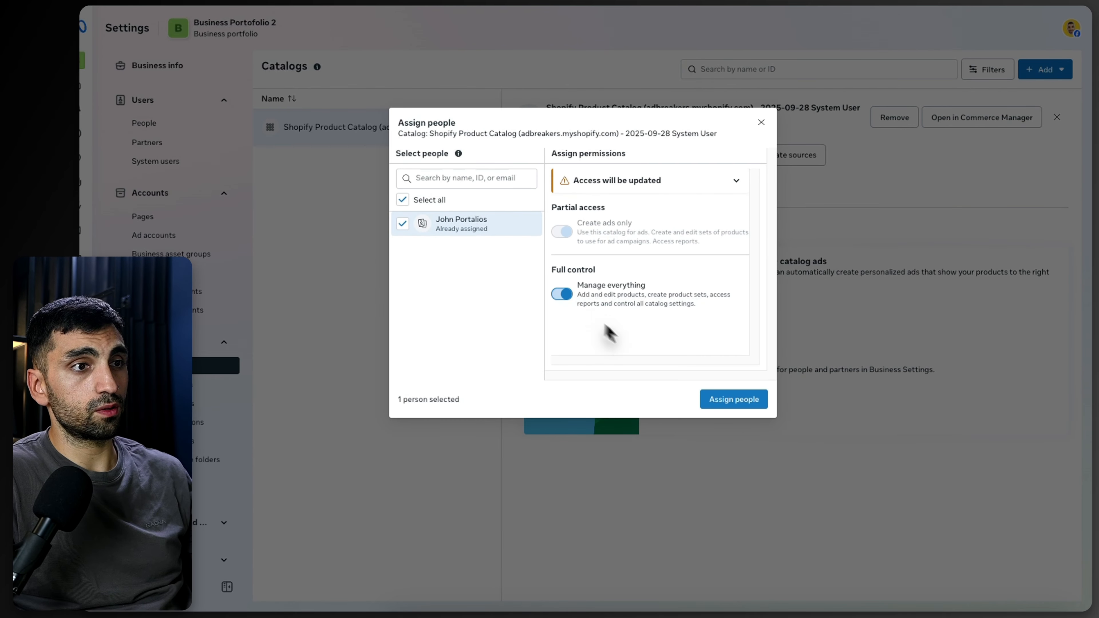
click(732, 404)
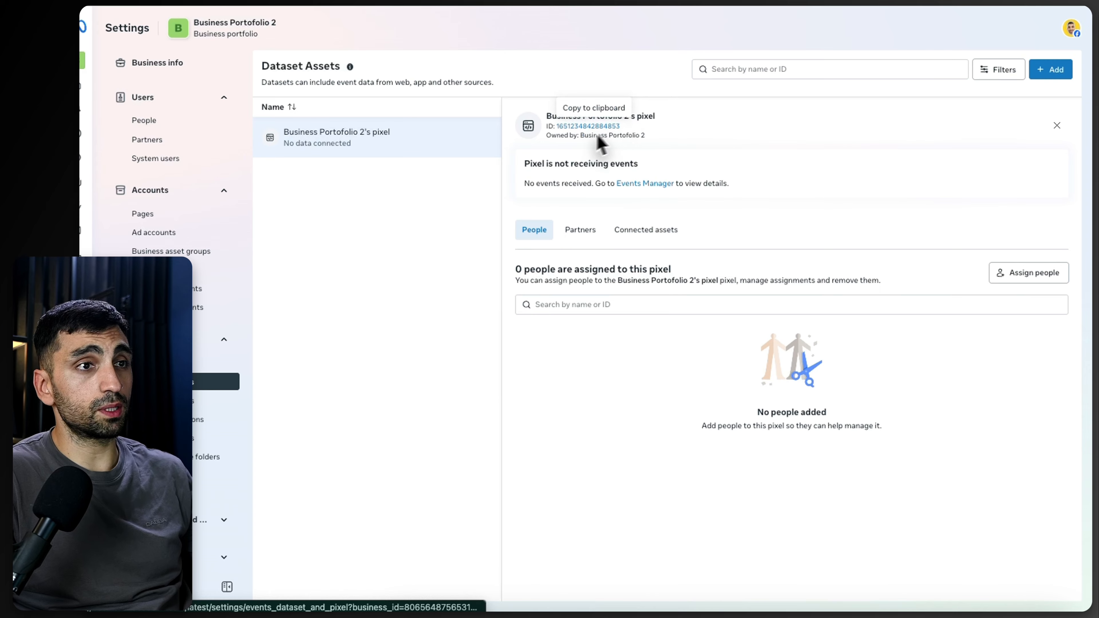
Step: Assign yourself to Business Portofolio 2's pixel with full control (Manage Pixels)
drag(537, 231, 537, 226)
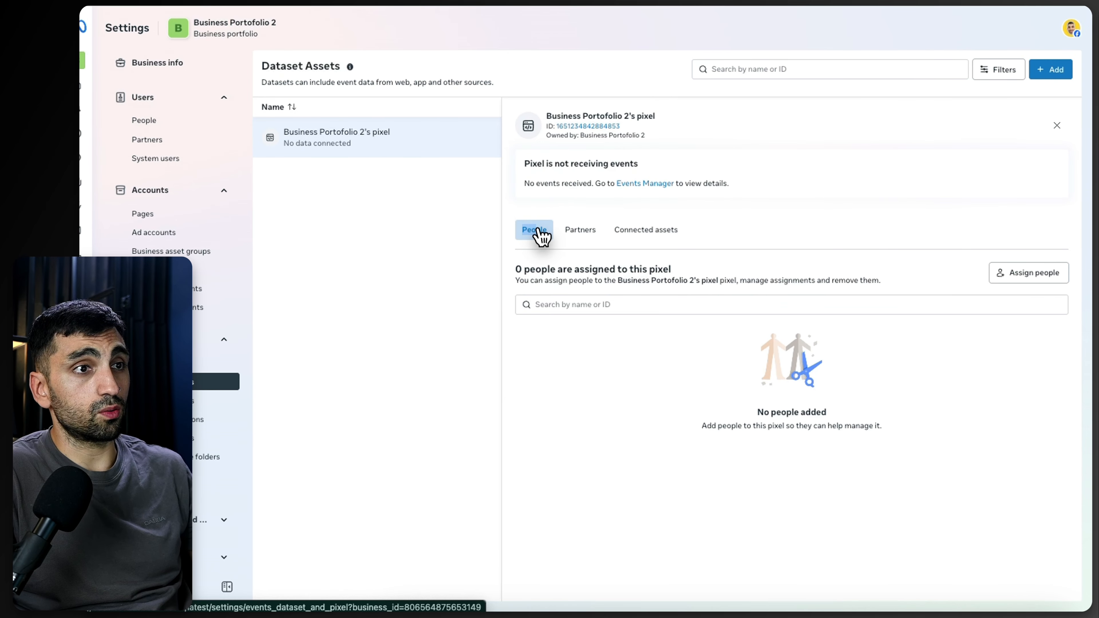
click(1026, 272)
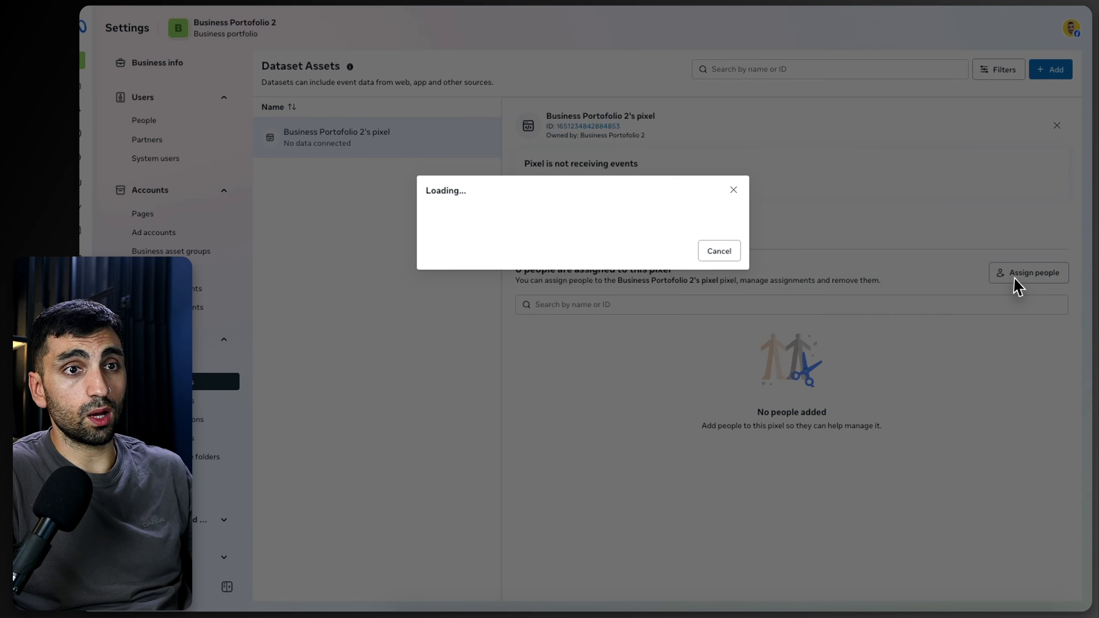
click(402, 222)
click(561, 265)
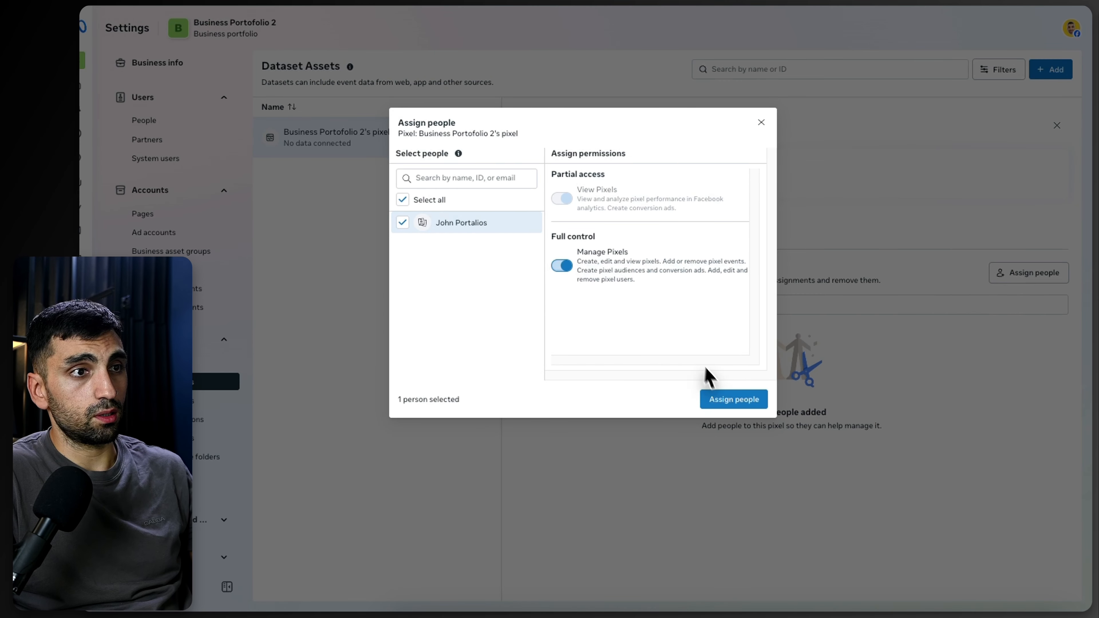
click(731, 399)
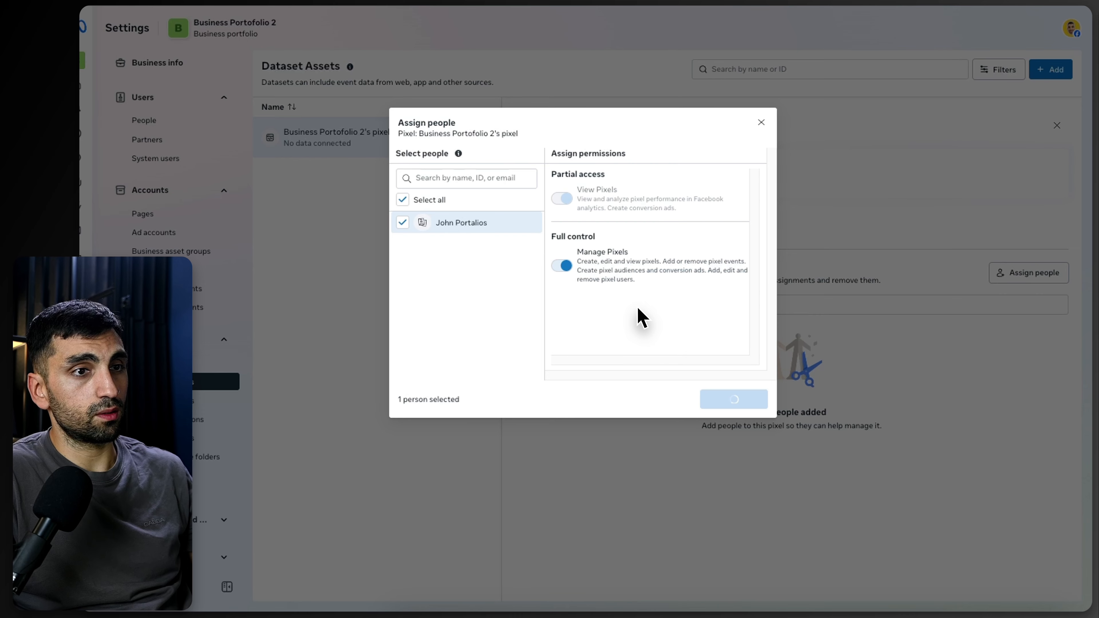
click(705, 354)
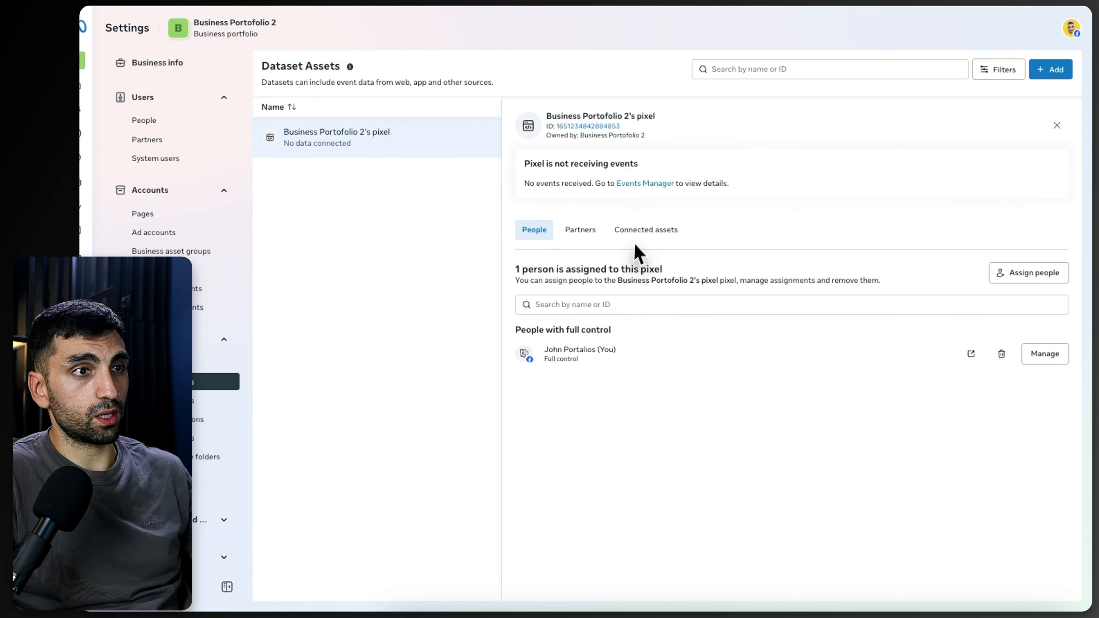
Step: Connect the Ad Account to the pixel as a connected business asset
click(639, 233)
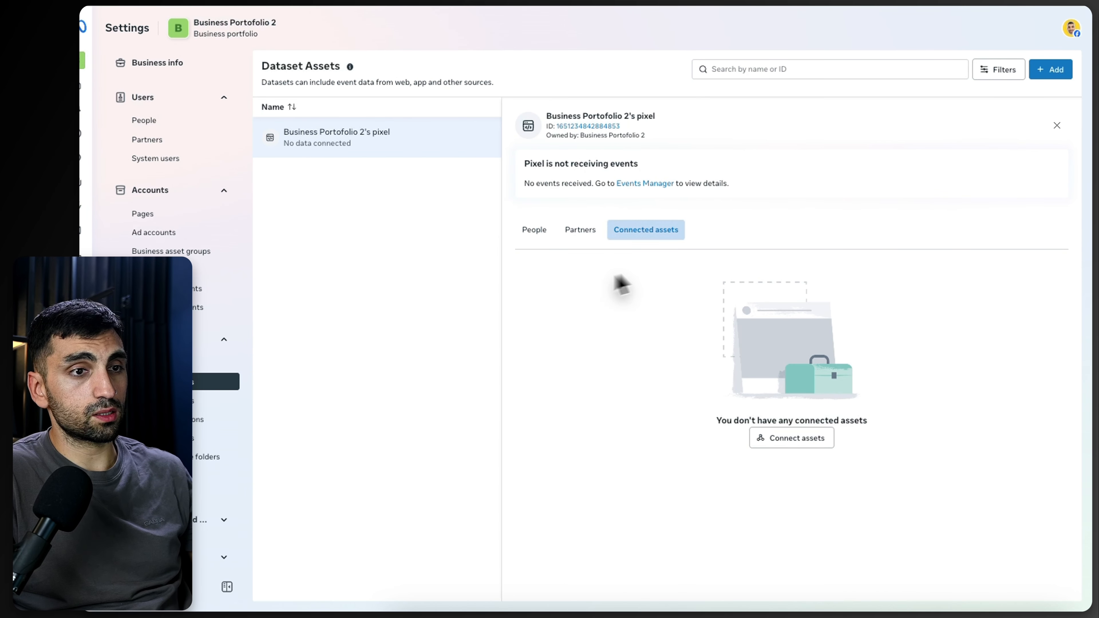
click(778, 438)
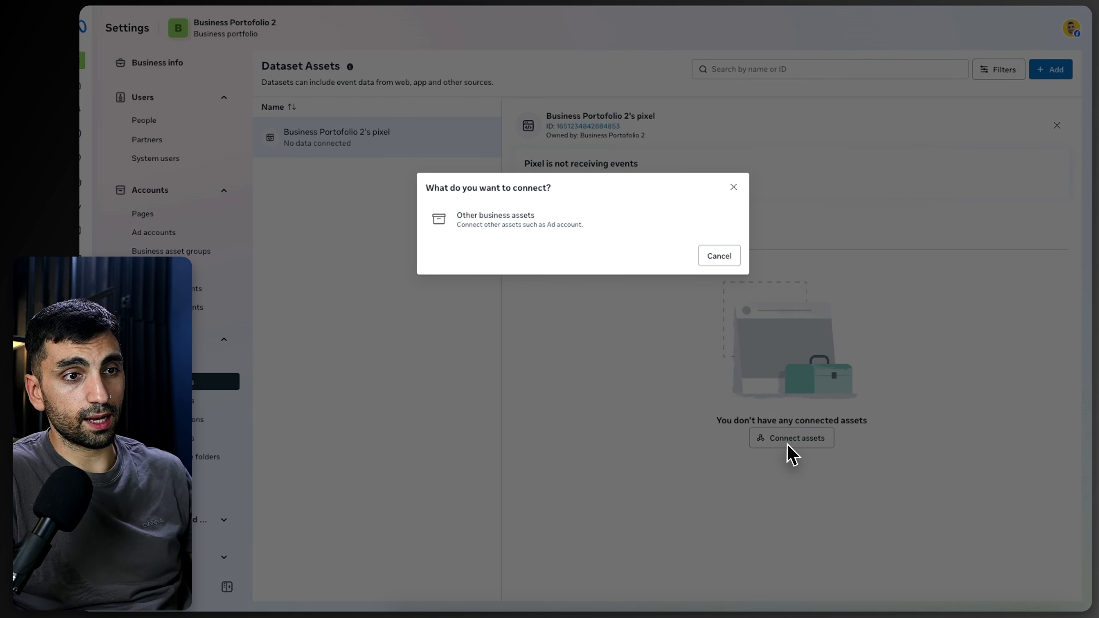
click(454, 216)
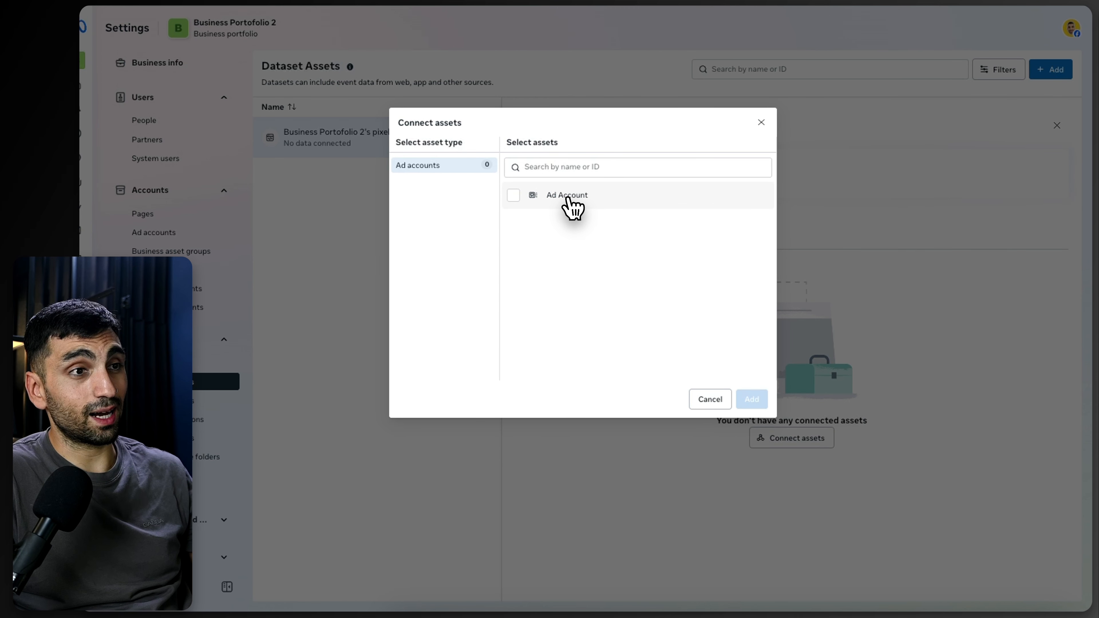
click(564, 200)
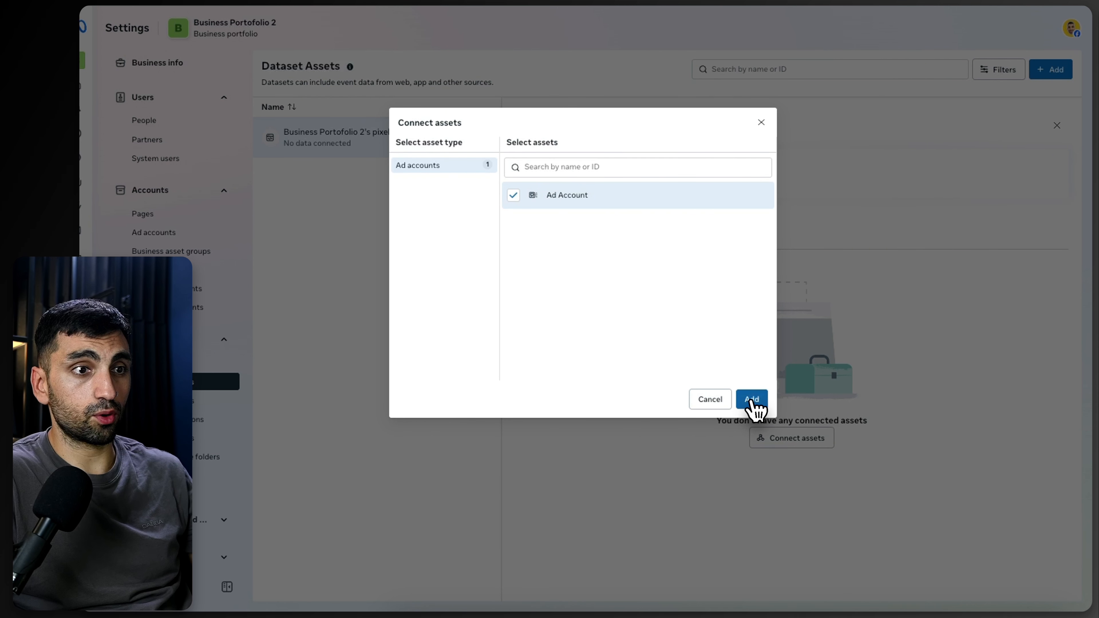
click(751, 405)
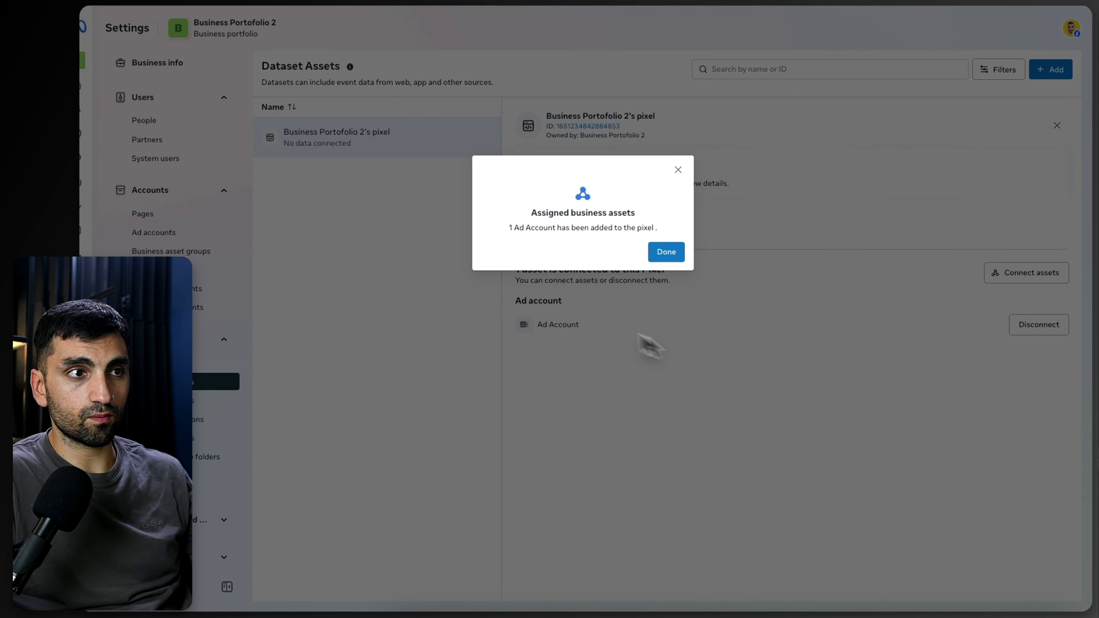
click(655, 253)
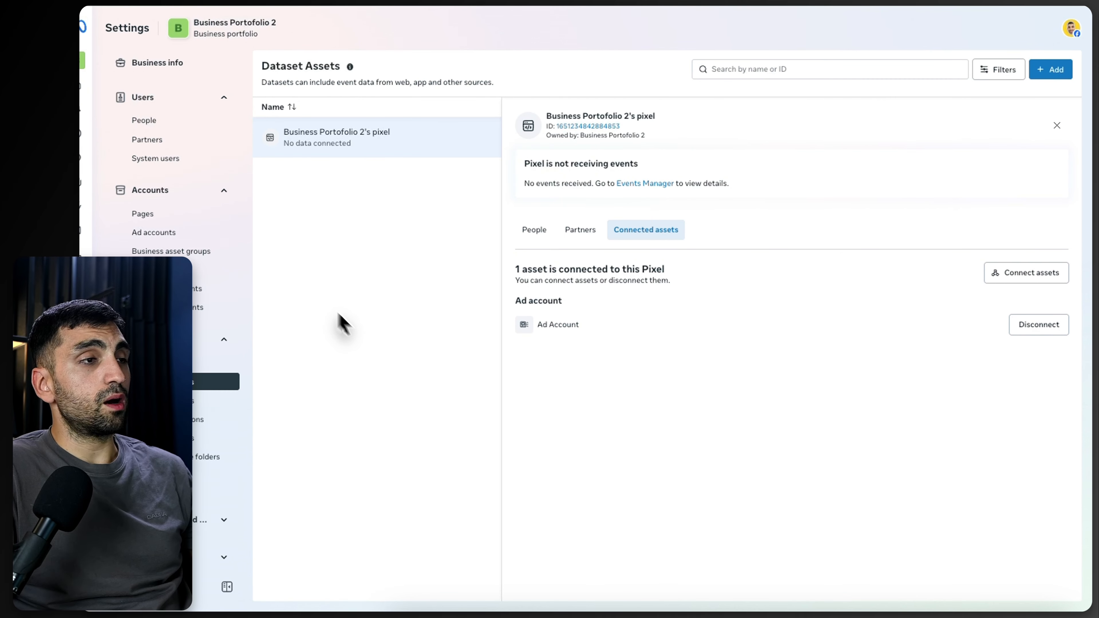
Step: Open the Ad Account in Ads Manager and create a new Auction campaign with the Sales objective
click(161, 234)
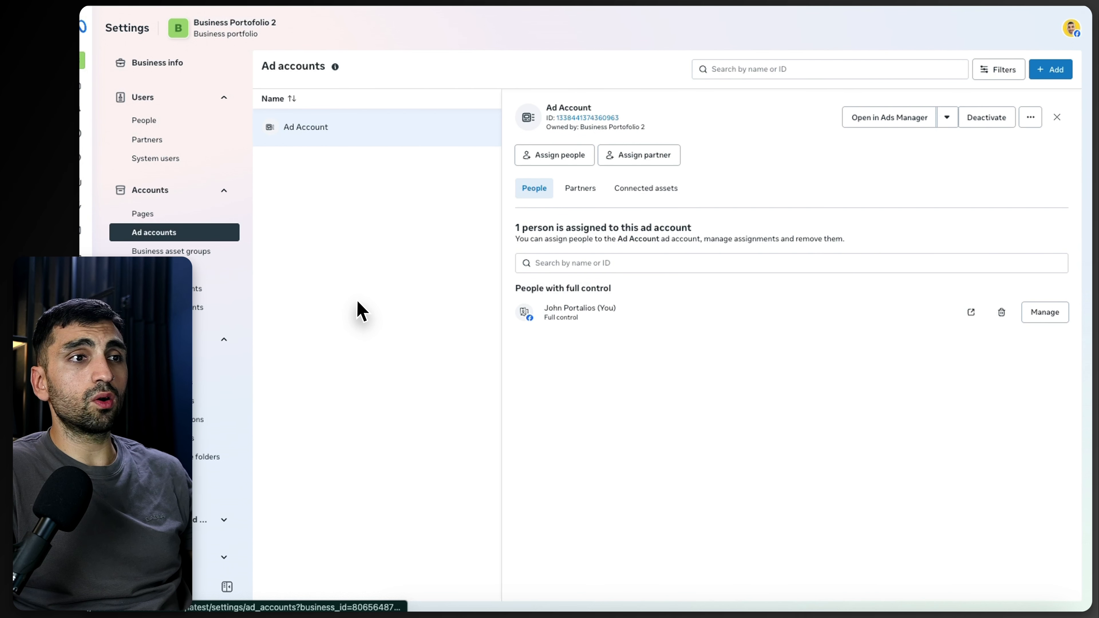
click(920, 122)
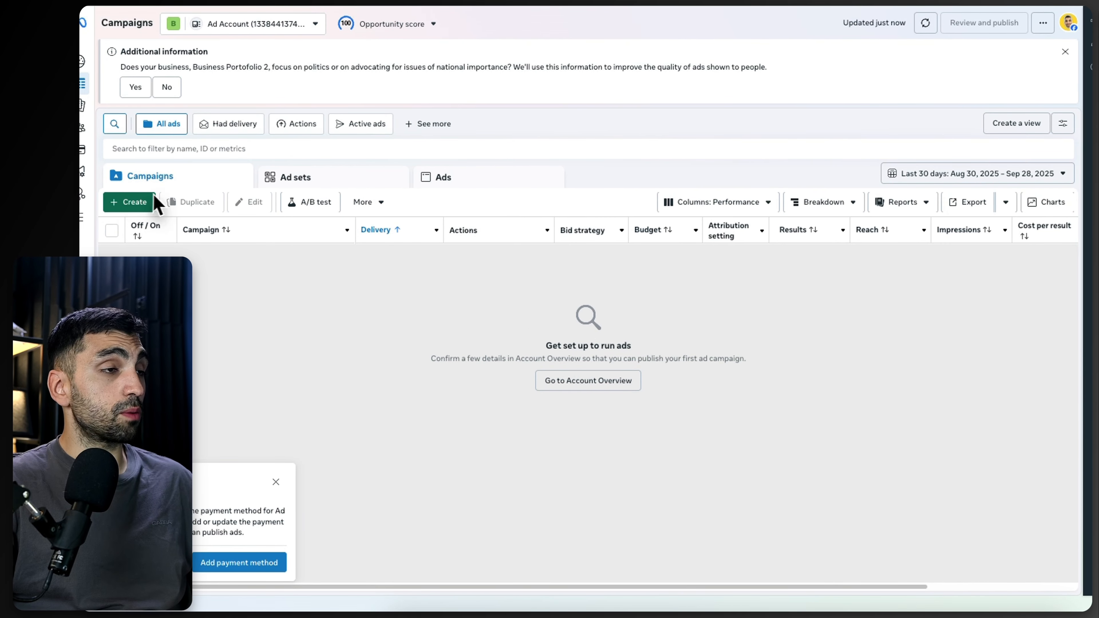
click(142, 206)
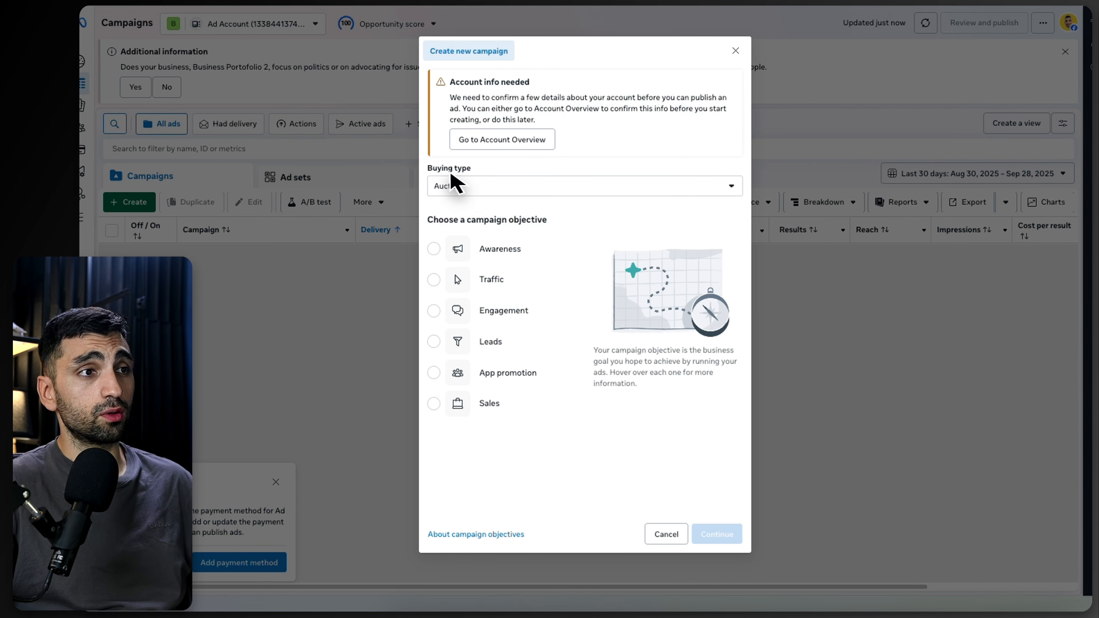
click(448, 191)
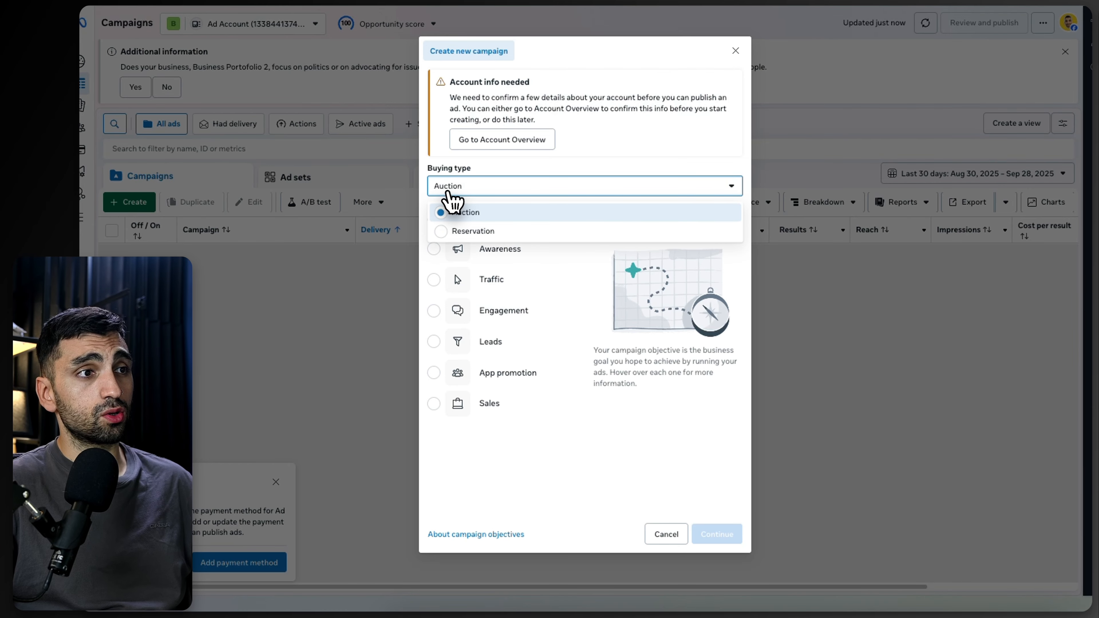
click(532, 493)
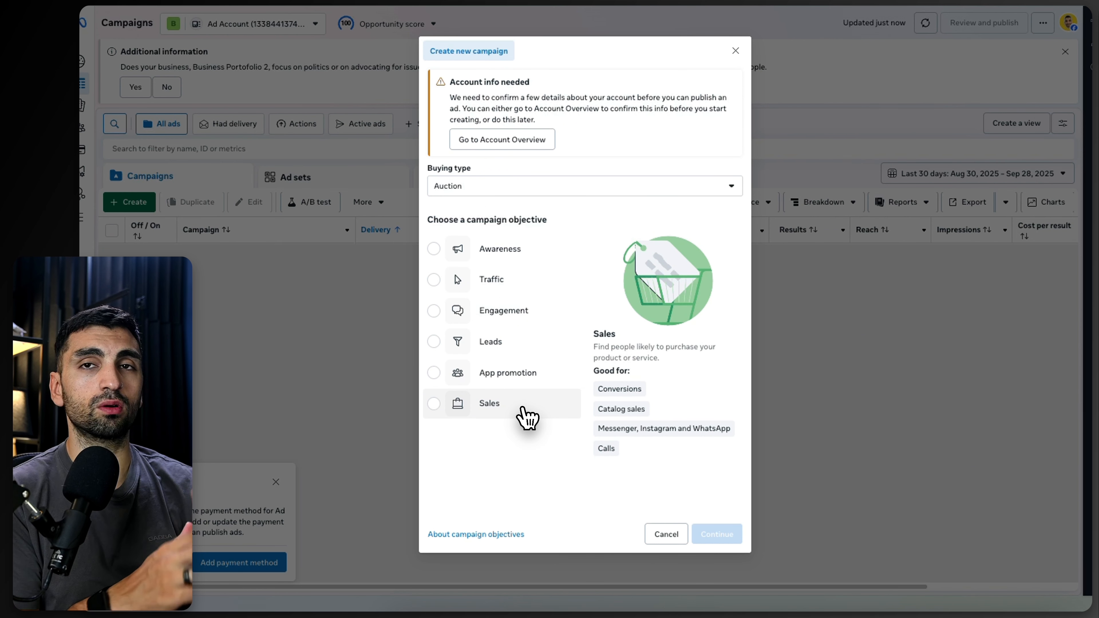
click(522, 408)
click(716, 533)
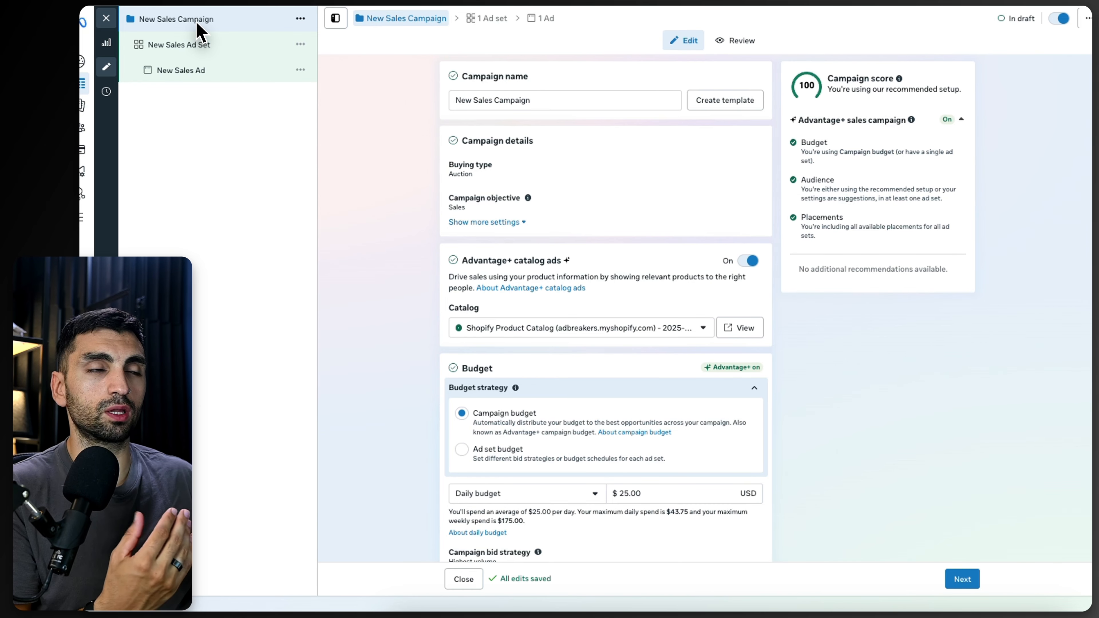
Step: Close the campaign editor and browse the campaigns, ad sets and ads levels, reopening the ad for editing
click(108, 19)
click(647, 263)
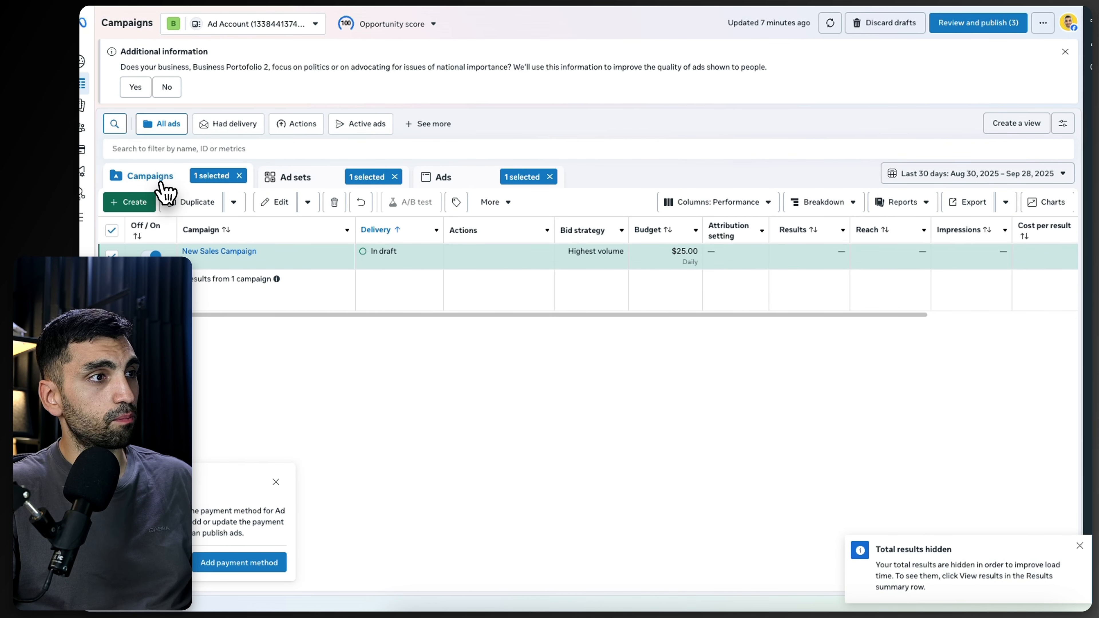
click(305, 184)
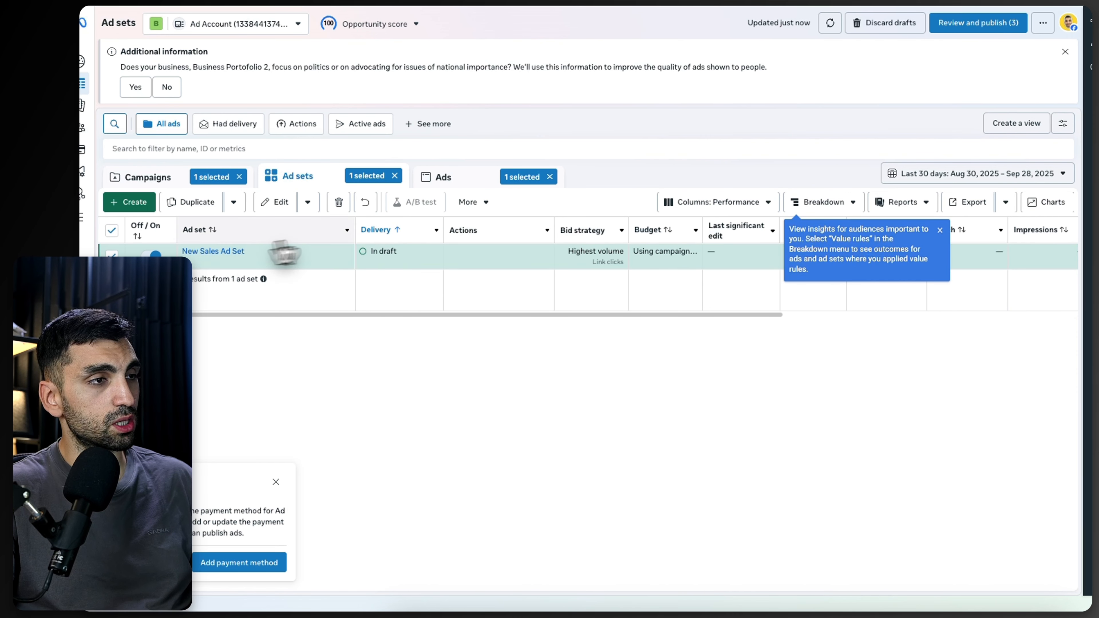
click(446, 180)
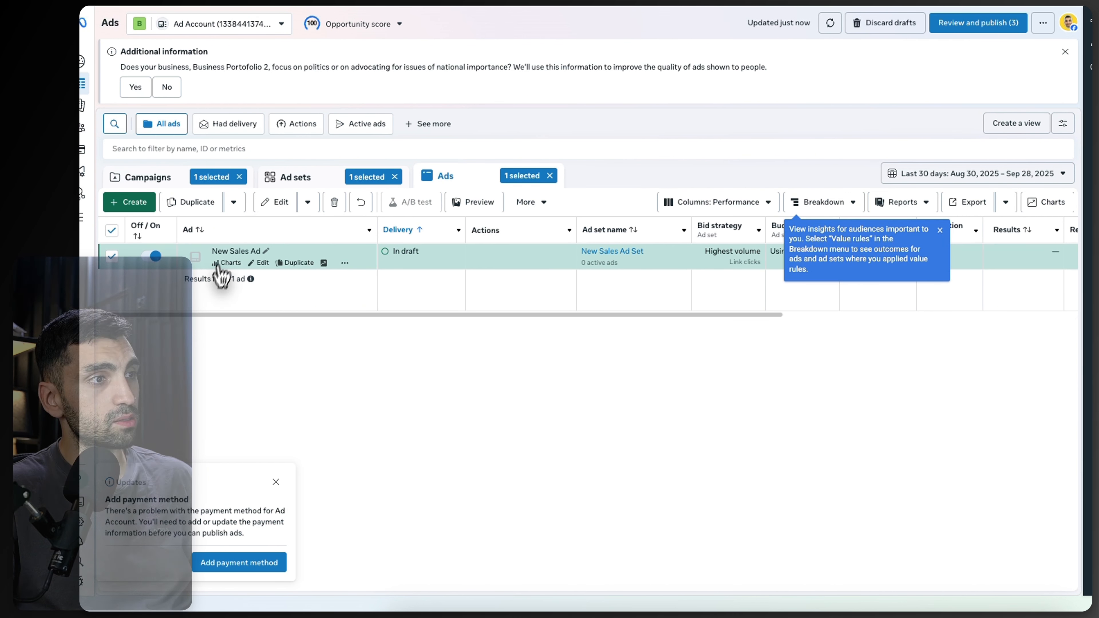
click(261, 263)
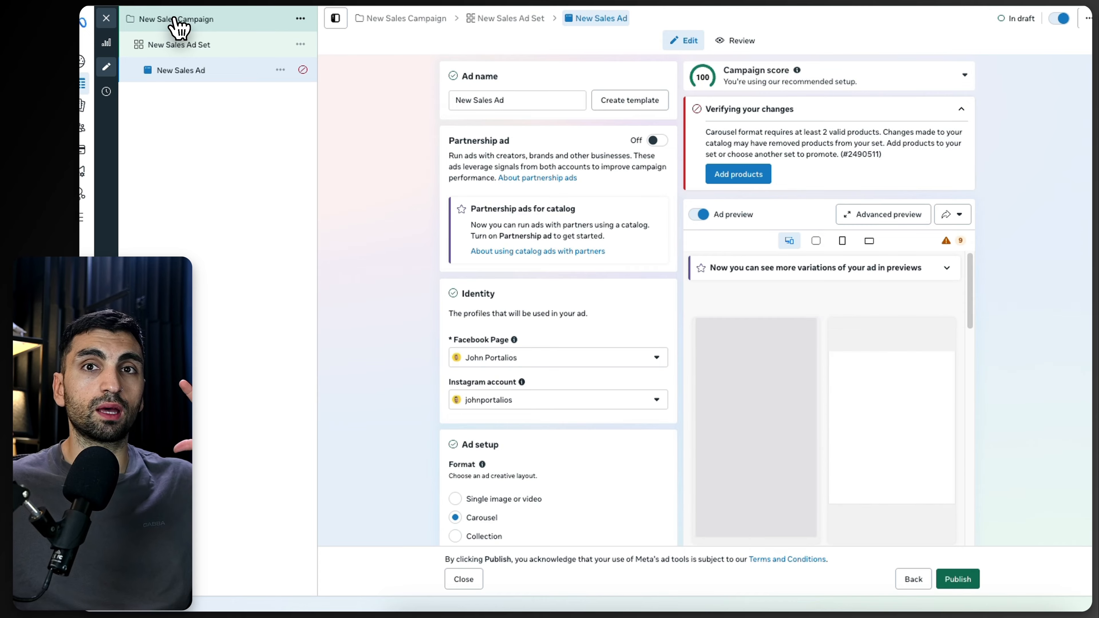
Step: Review the draft campaign, ad set and ad settings, including the catalog, budget and tracking sections
click(175, 23)
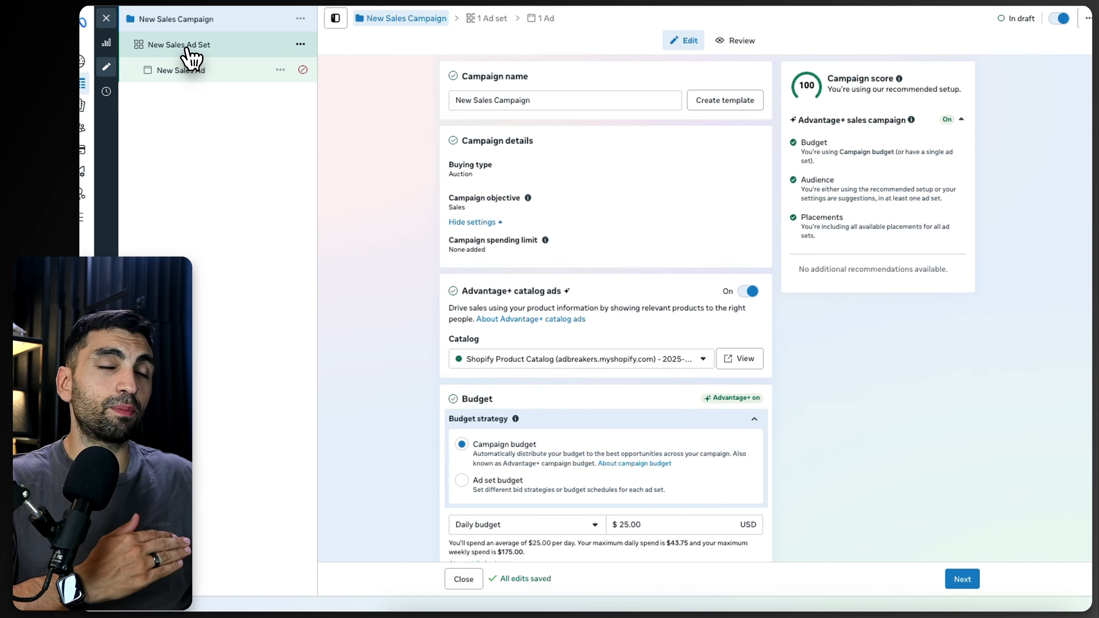
scroll(483, 228, down, 2)
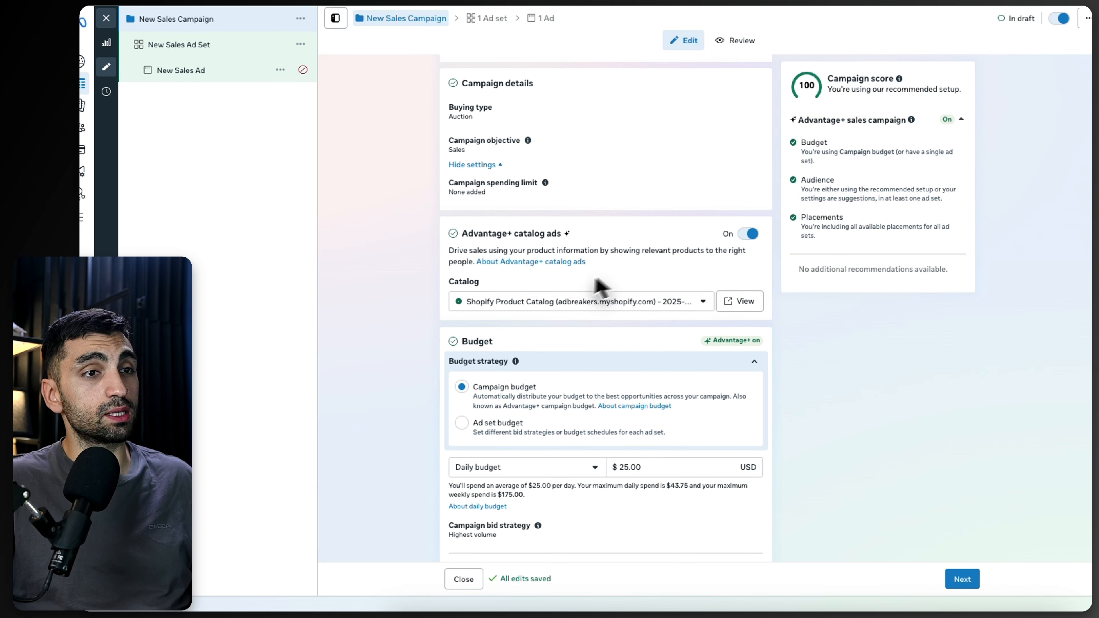
scroll(686, 307, down, 4)
double_click(640, 346)
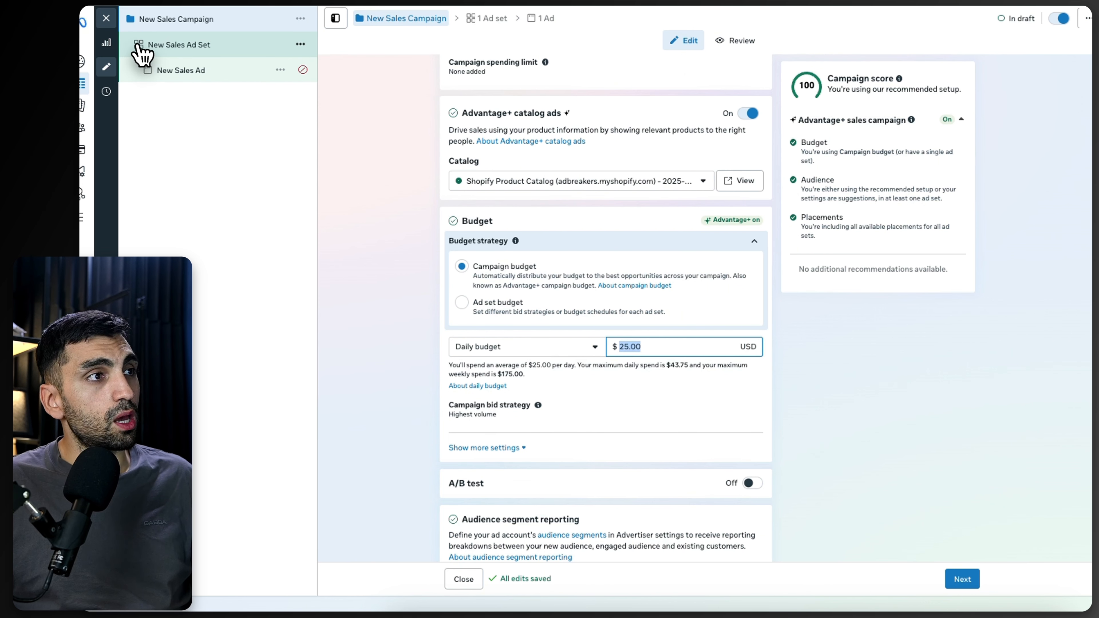
click(157, 50)
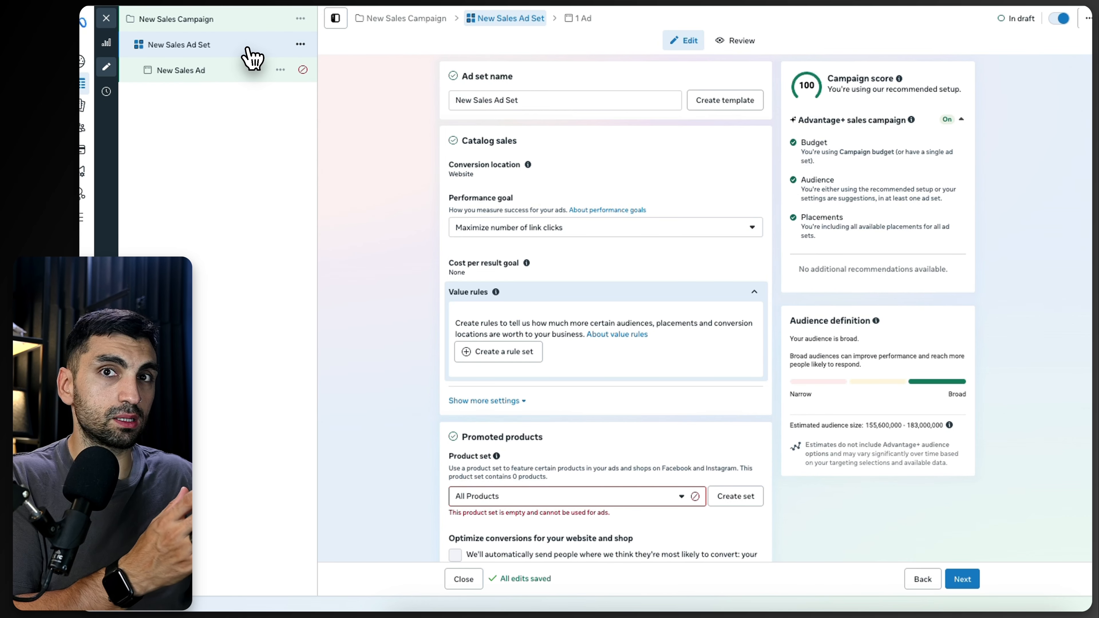
click(175, 71)
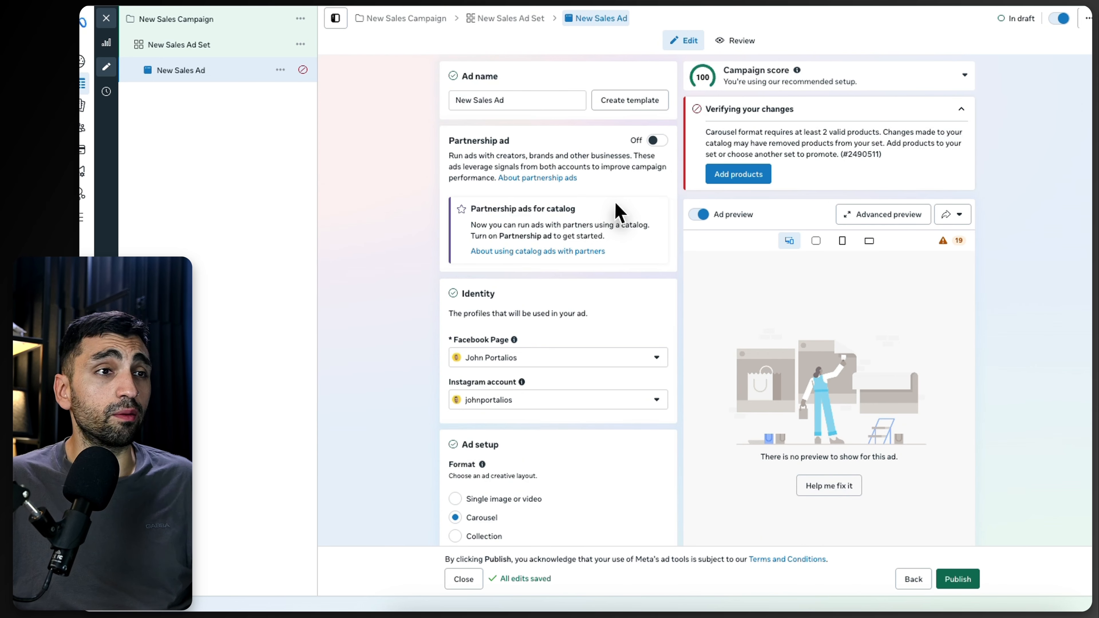
scroll(619, 213, down, 10)
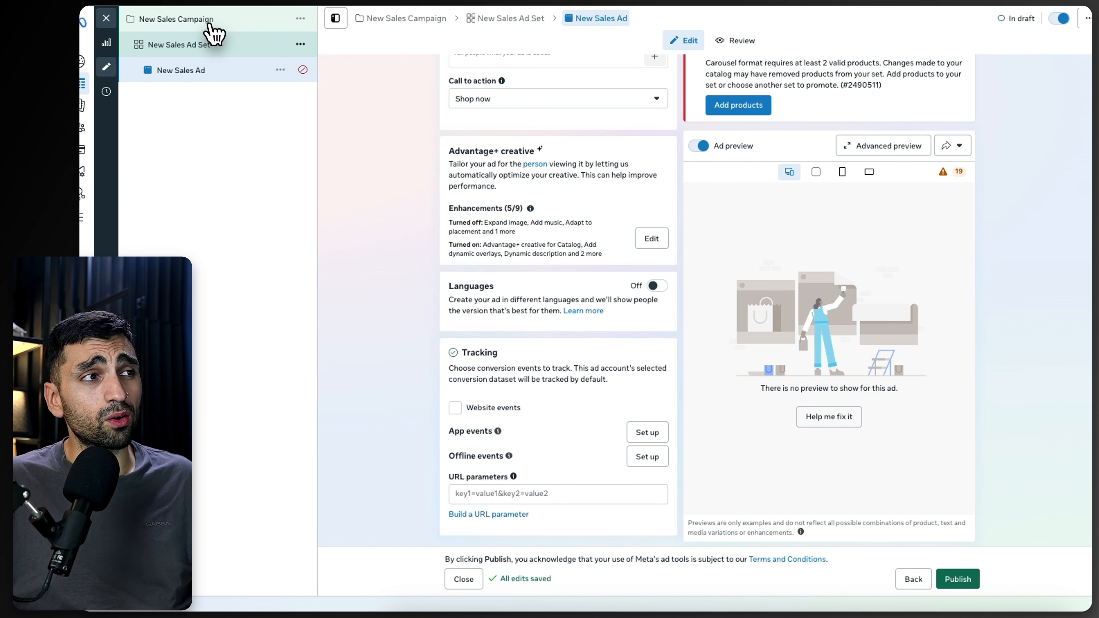
click(208, 21)
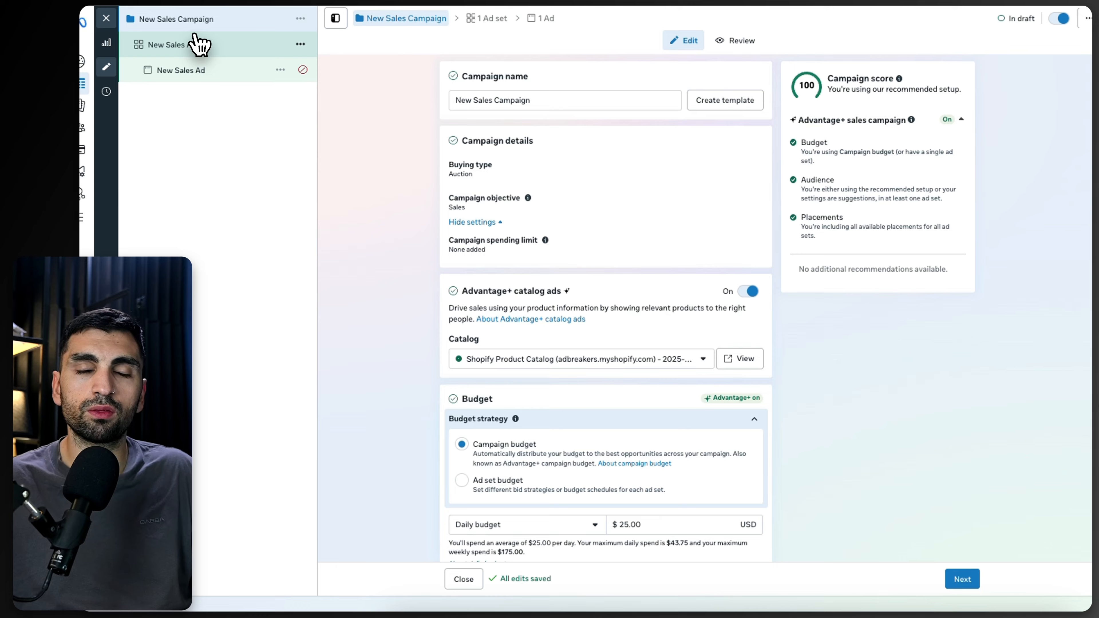
Step: Quick-duplicate the New Sales Ad Set, close the editor and return to the campaigns list
click(300, 44)
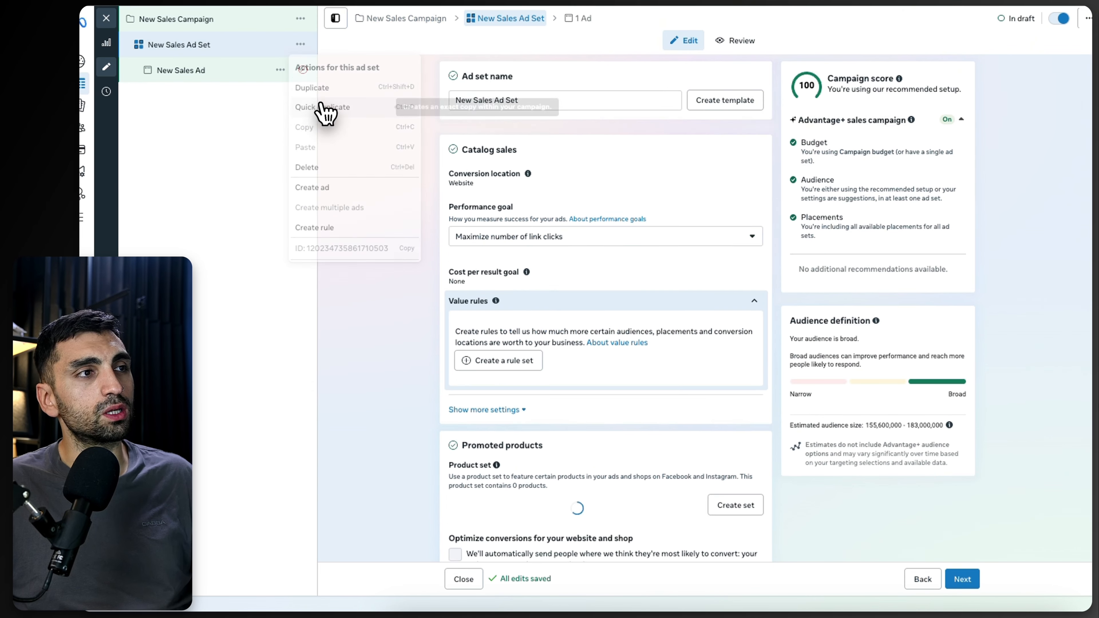
click(320, 109)
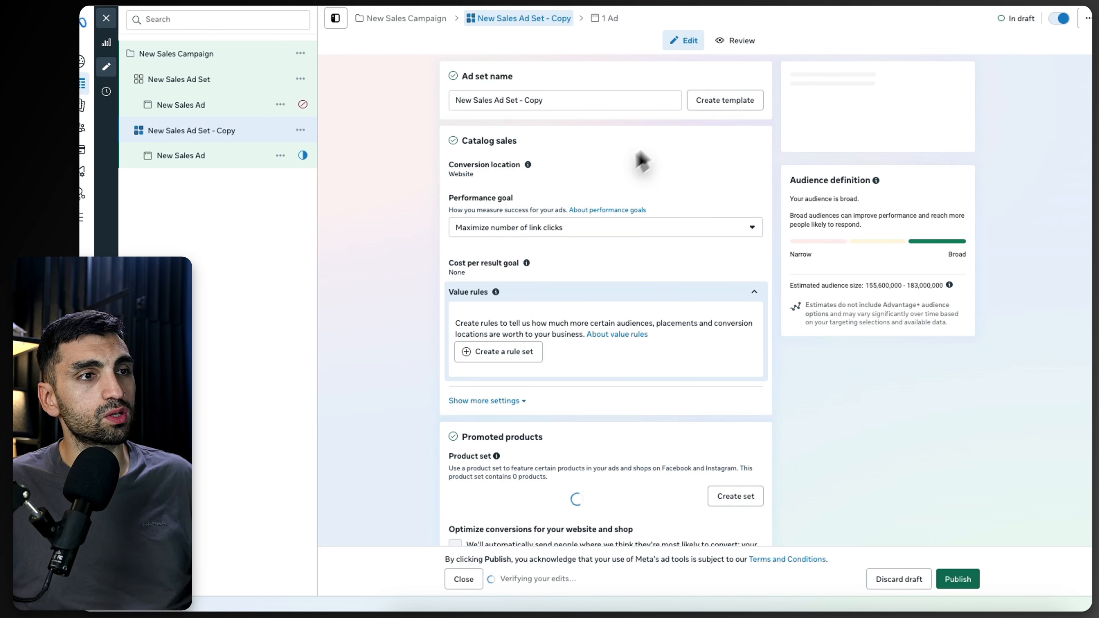
click(106, 18)
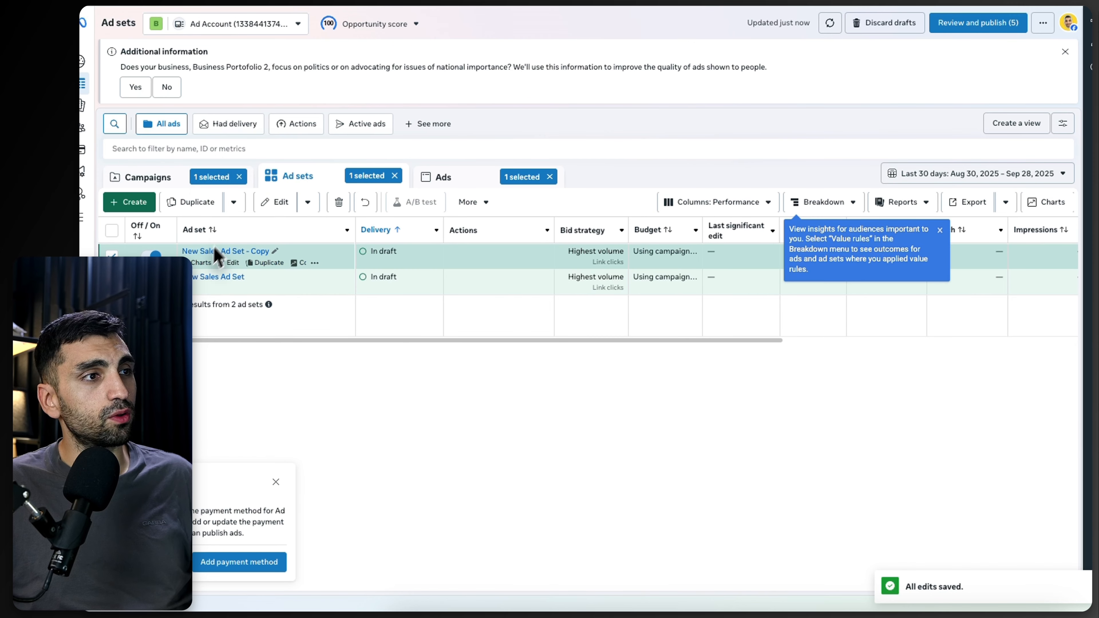
click(171, 178)
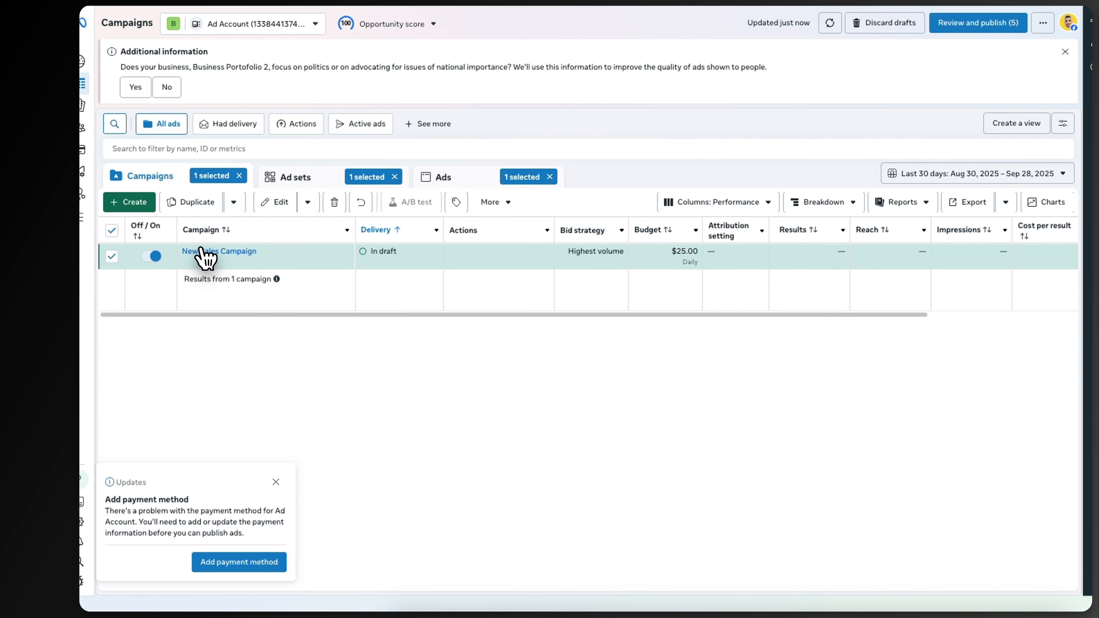
Step: Open the ad in the copied ad set for editing and quick-duplicate it twice
mouse_move(233, 261)
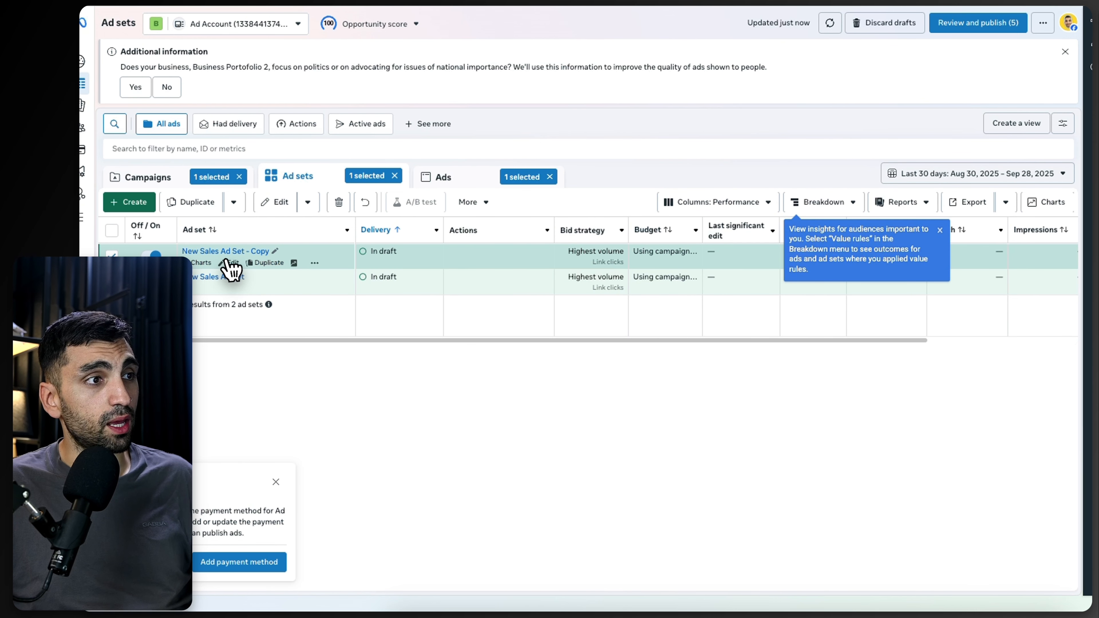
click(228, 263)
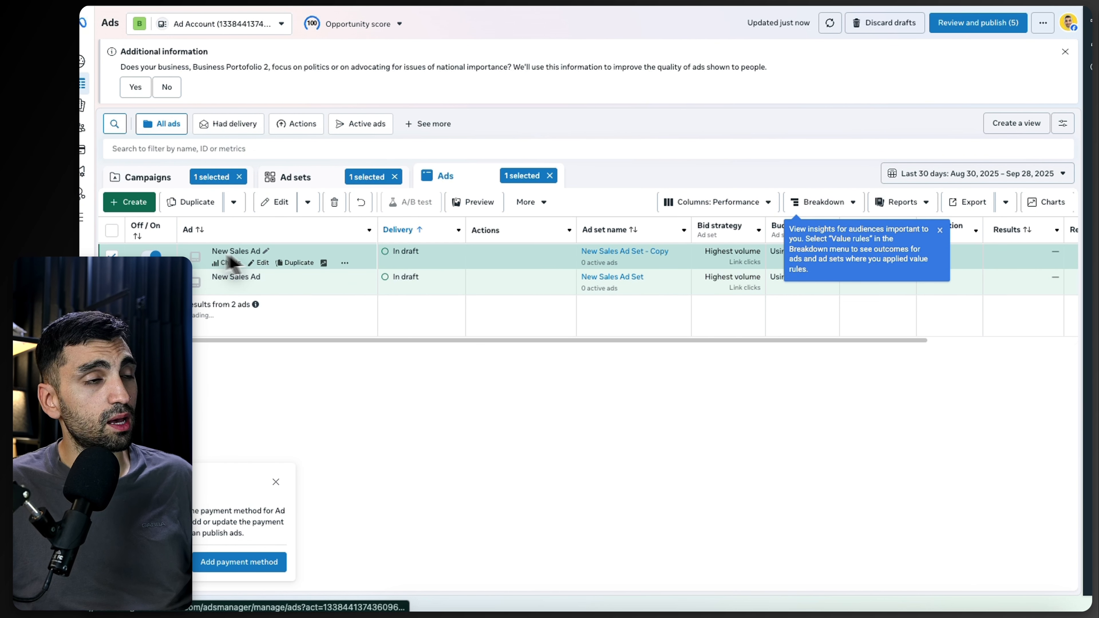
click(261, 263)
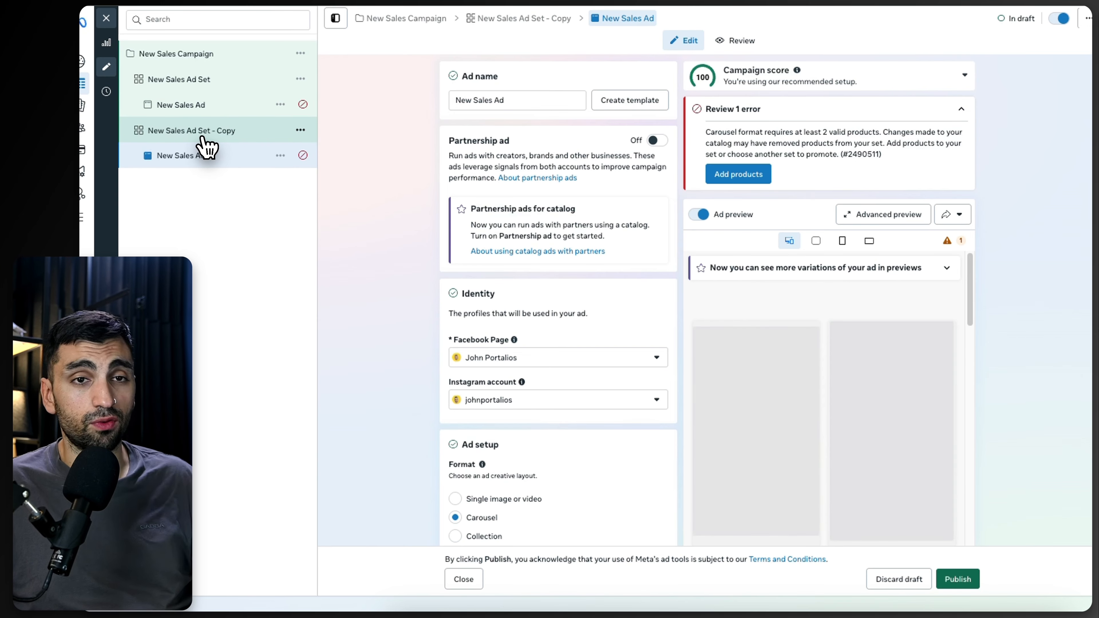
click(281, 155)
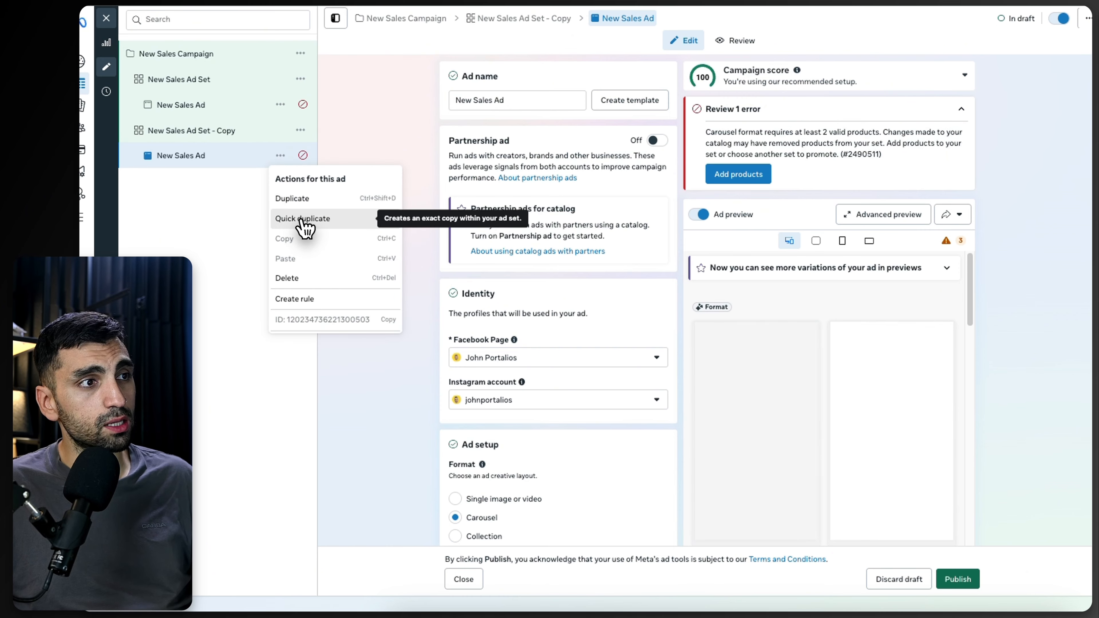
click(302, 218)
click(280, 181)
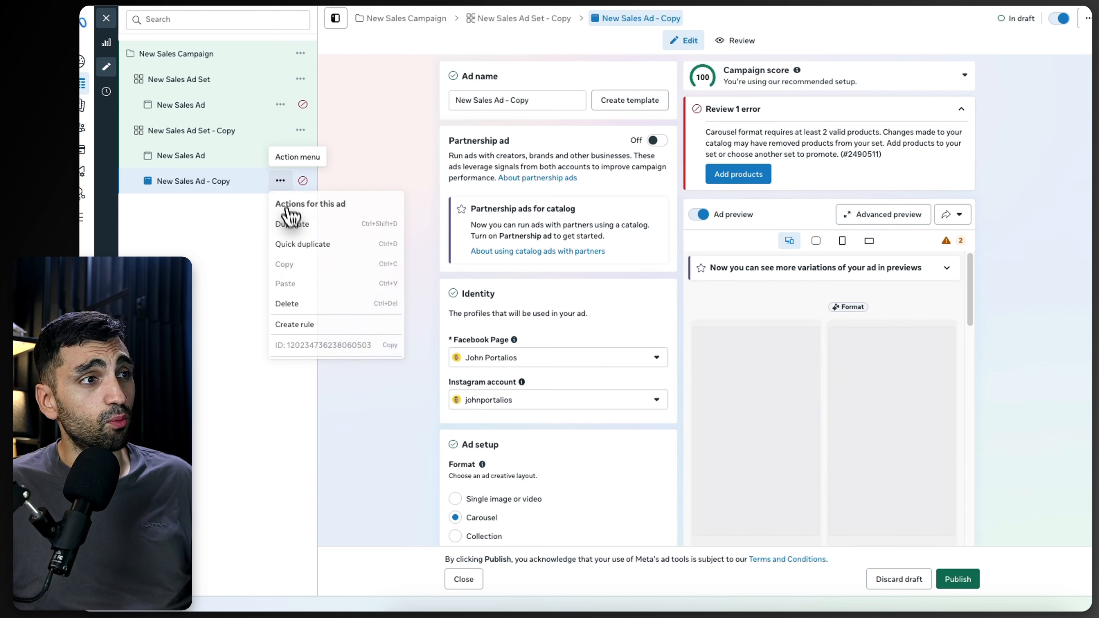
click(292, 245)
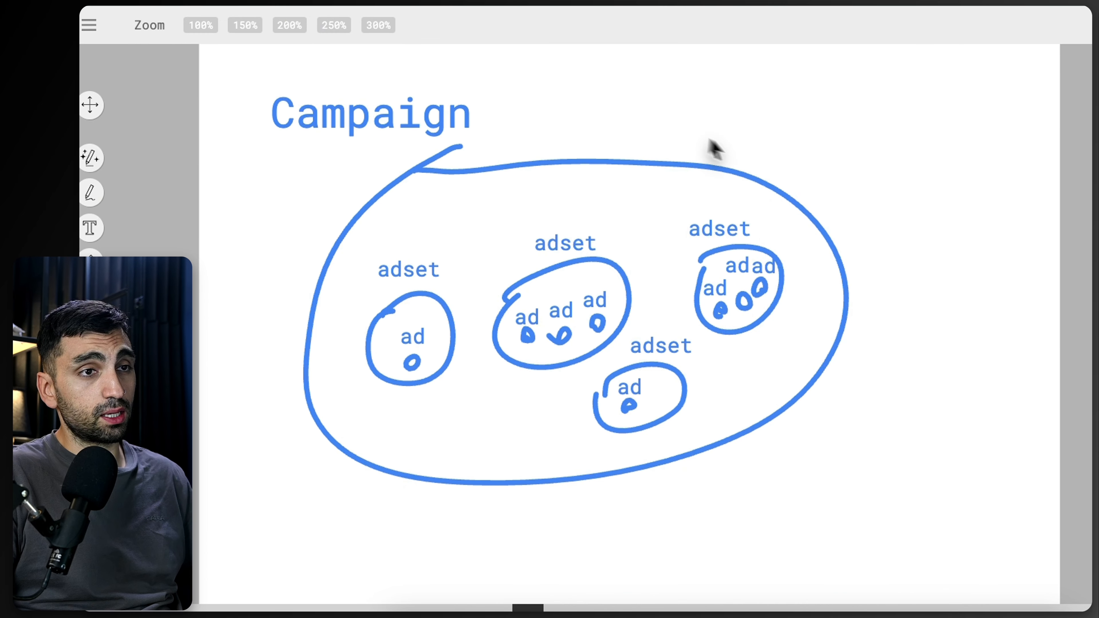
scroll(636, 166, up, 3)
scroll(341, 259, up, 1)
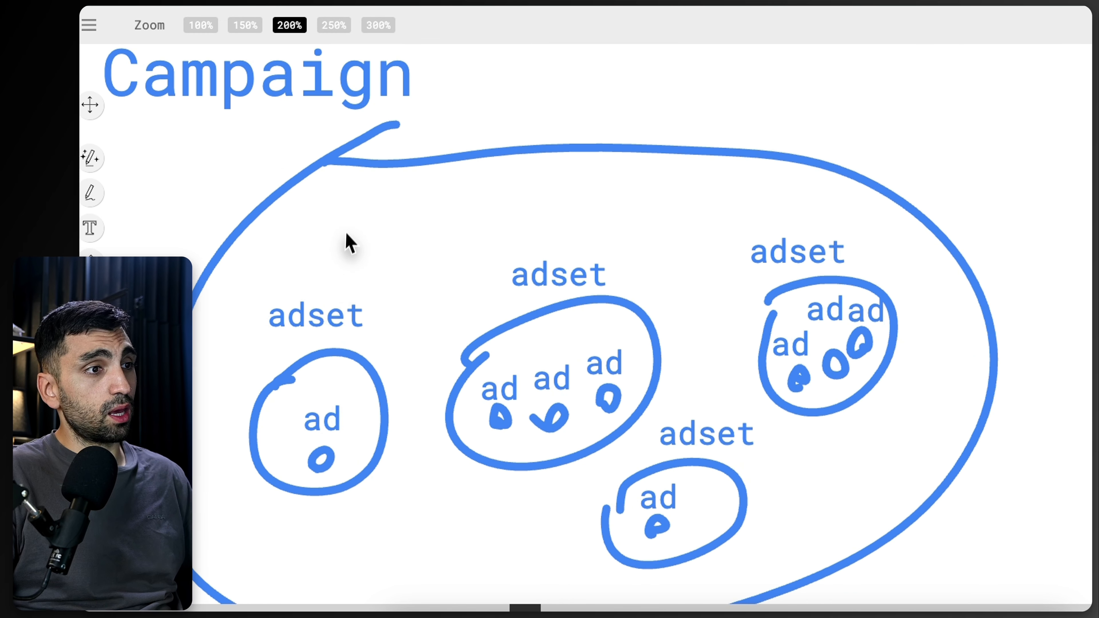
scroll(606, 342, up, 1)
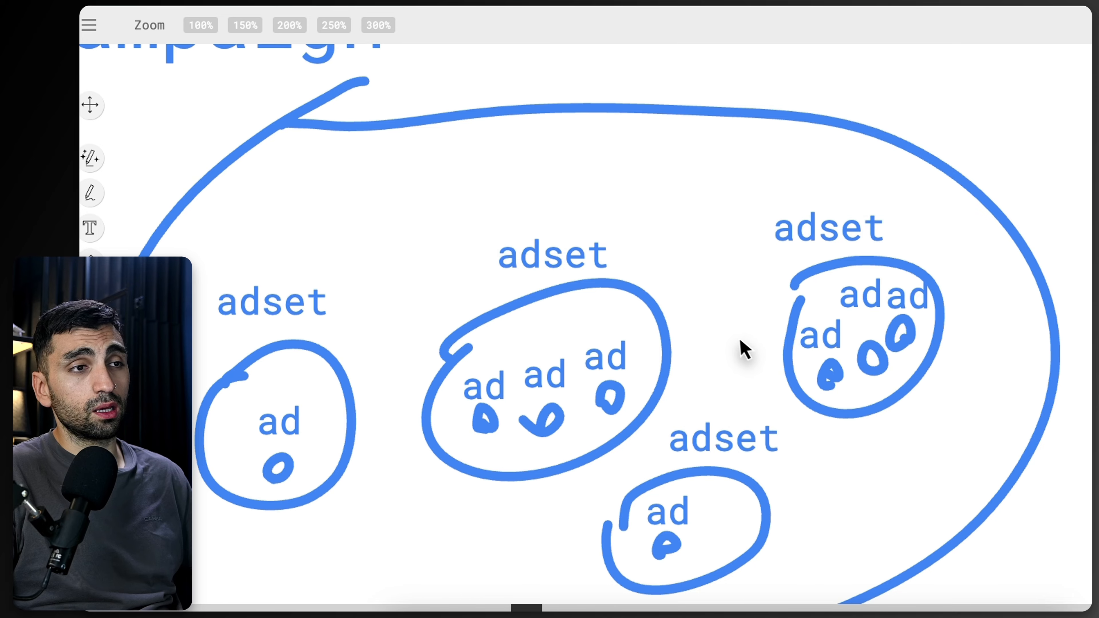
scroll(745, 336, down, 3)
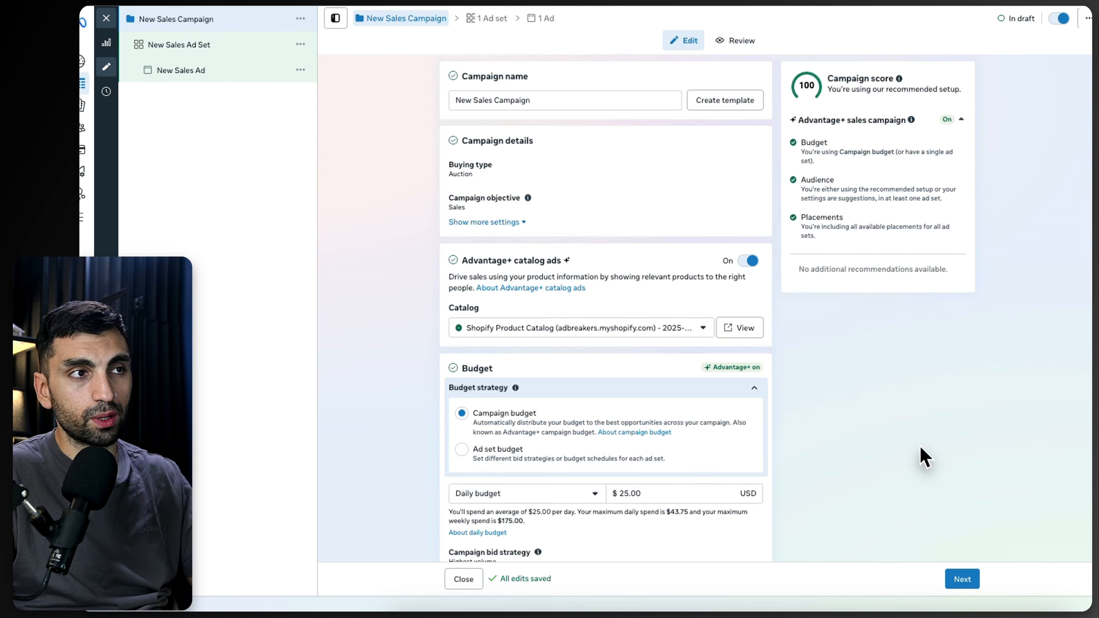
Step: Rename the campaign to "Creative Testing"
click(491, 100)
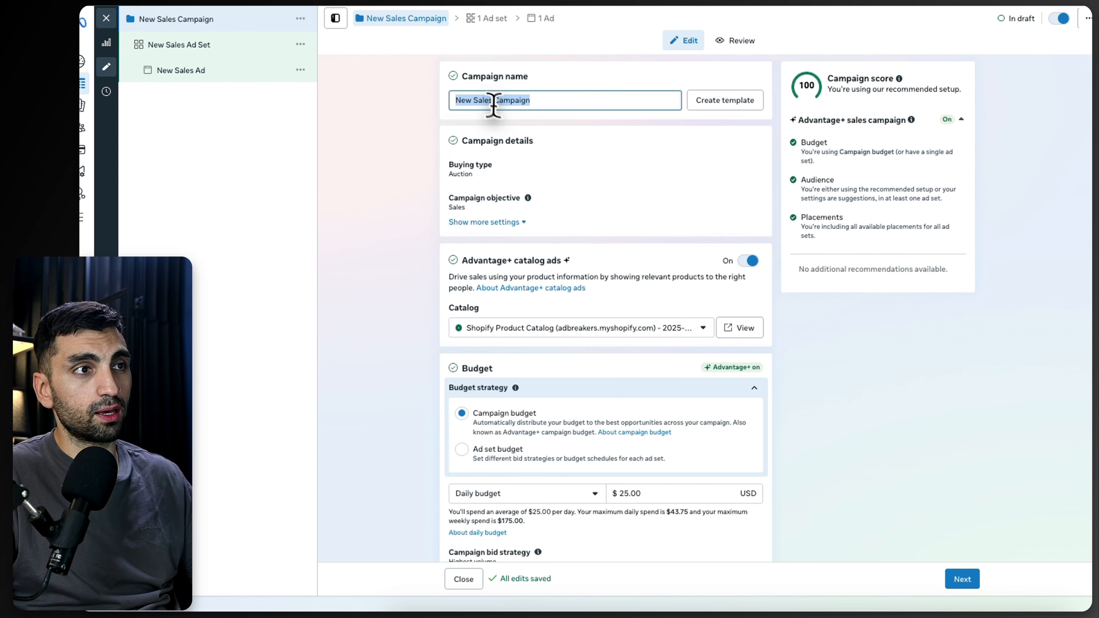
double_click(485, 100)
key(ctrl+a)
key(BackSpace)
text(Creative)
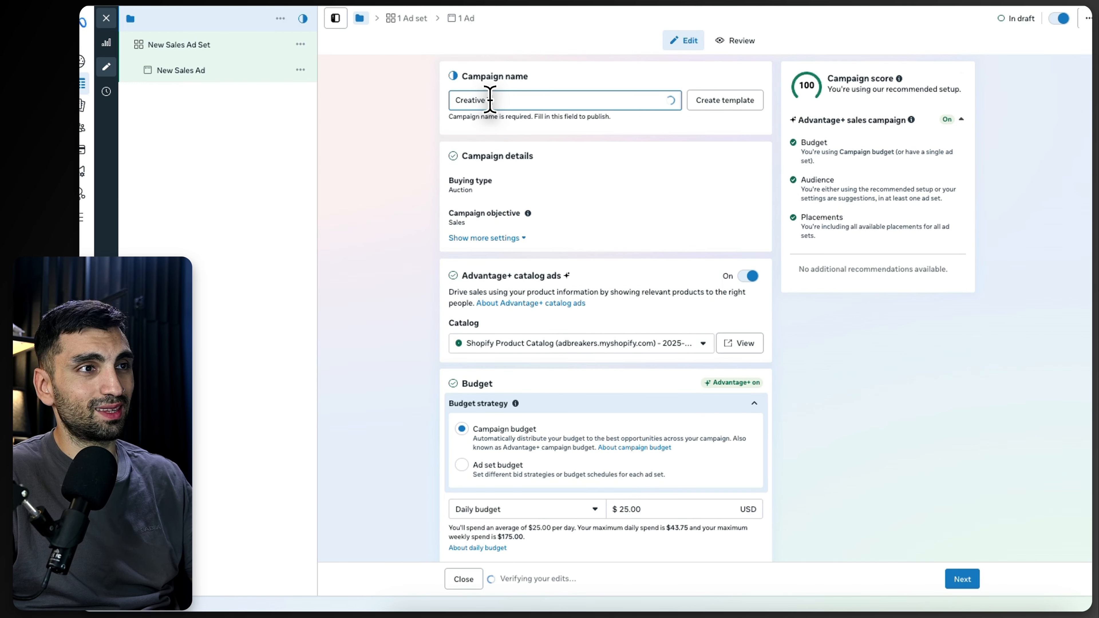
text( Testing)
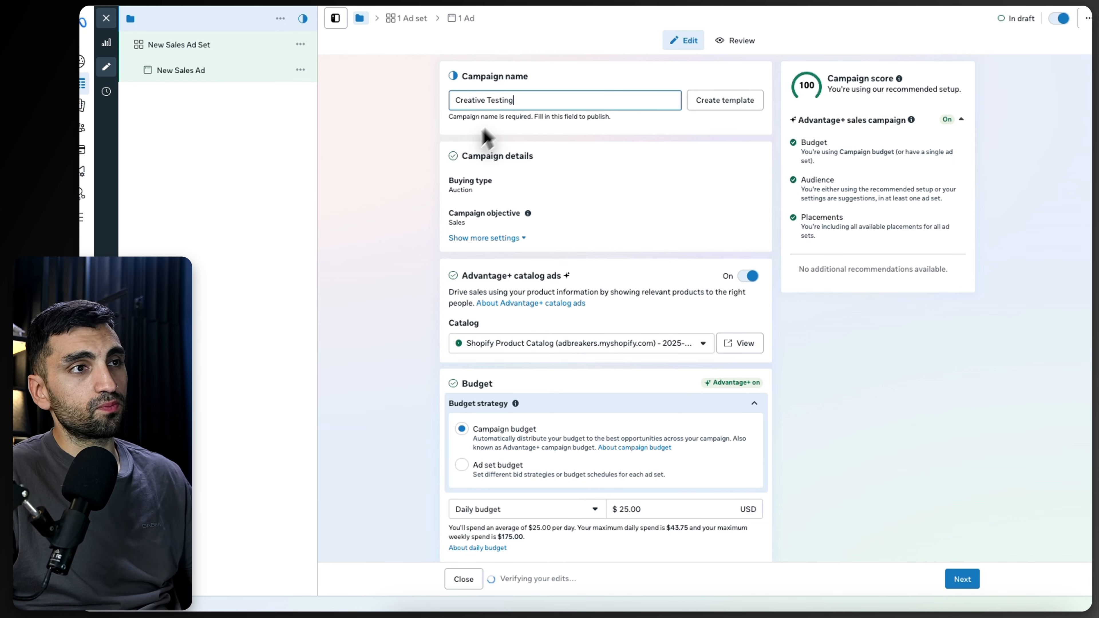
click(390, 185)
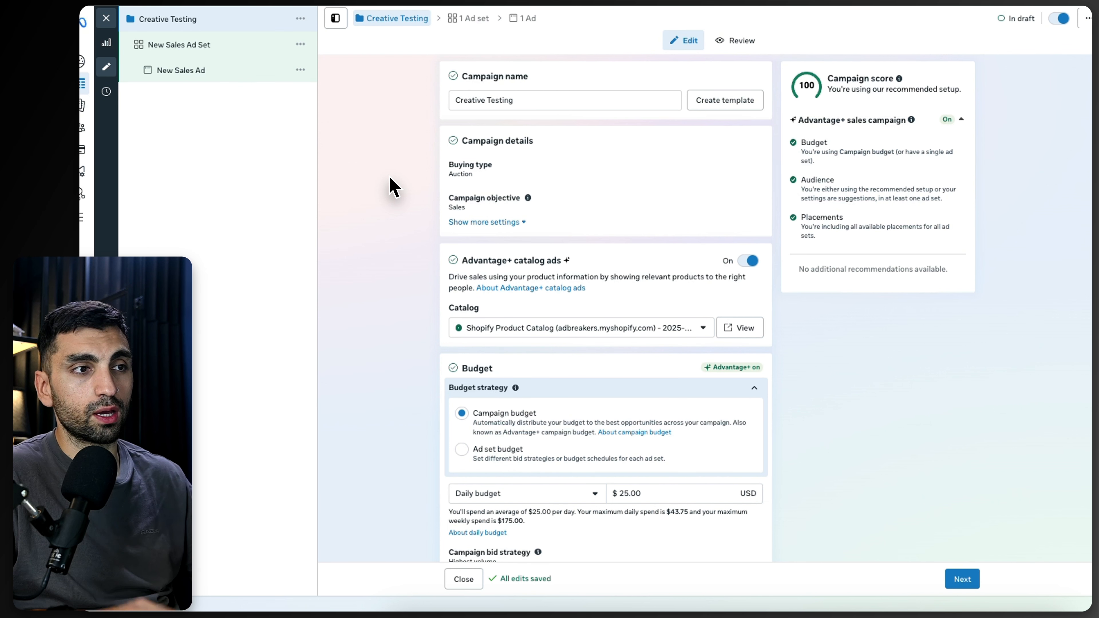
Step: Turn off Advantage+ catalog ads and set the campaign's daily budget to $50.00
click(752, 261)
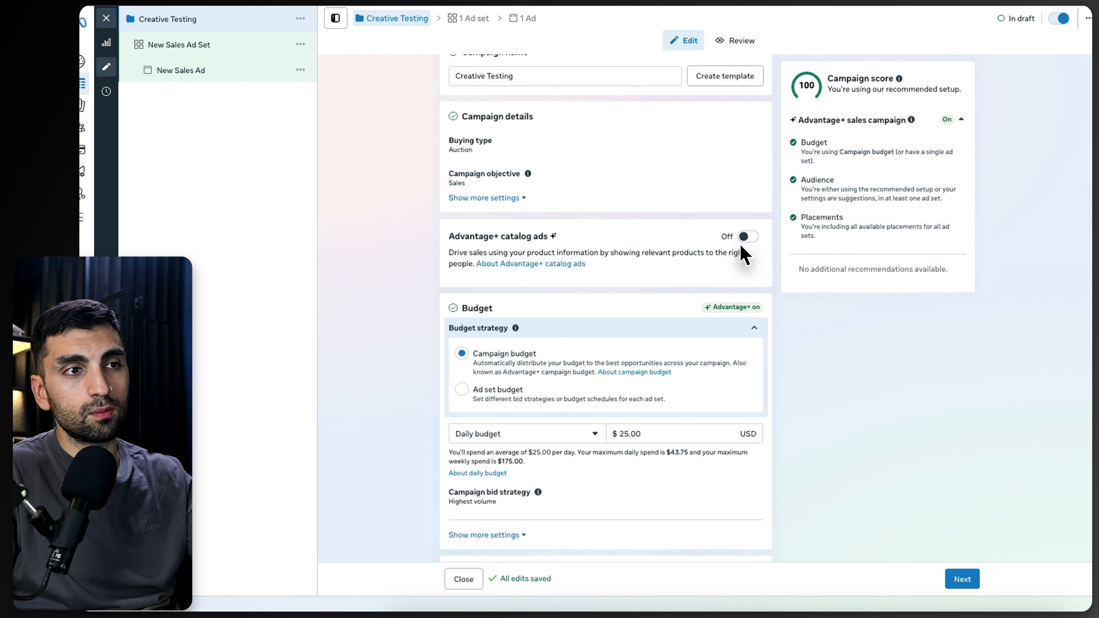
scroll(644, 350, down, 3)
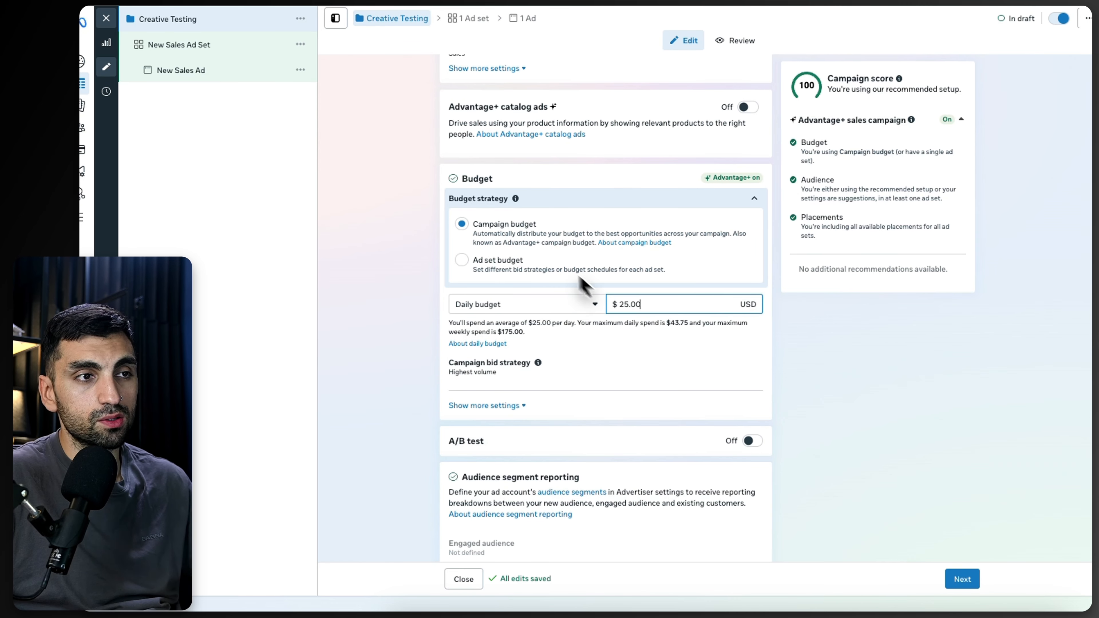
double_click(657, 305)
text(50)
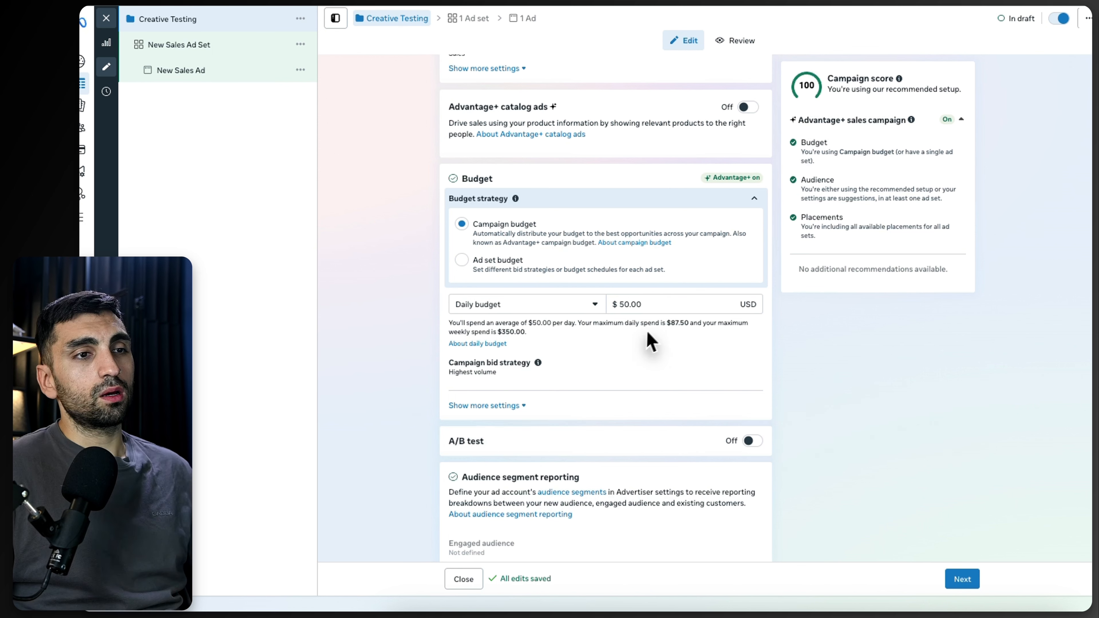
double_click(655, 299)
click(393, 311)
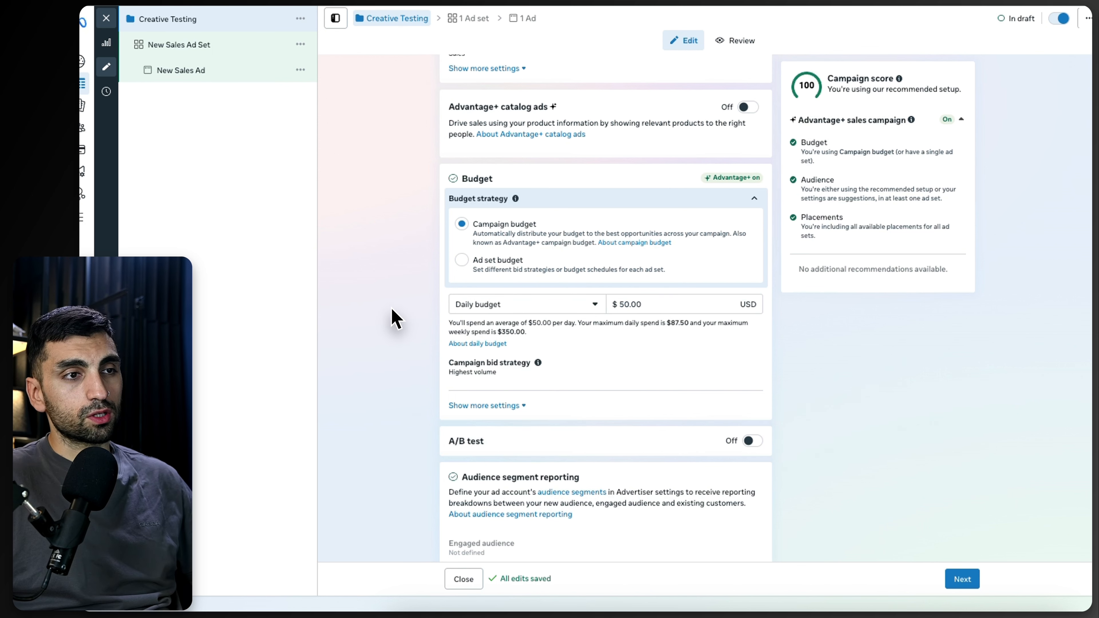
Step: Open the Special Ad Categories list and close it without declaring a category
scroll(411, 331, down, 4)
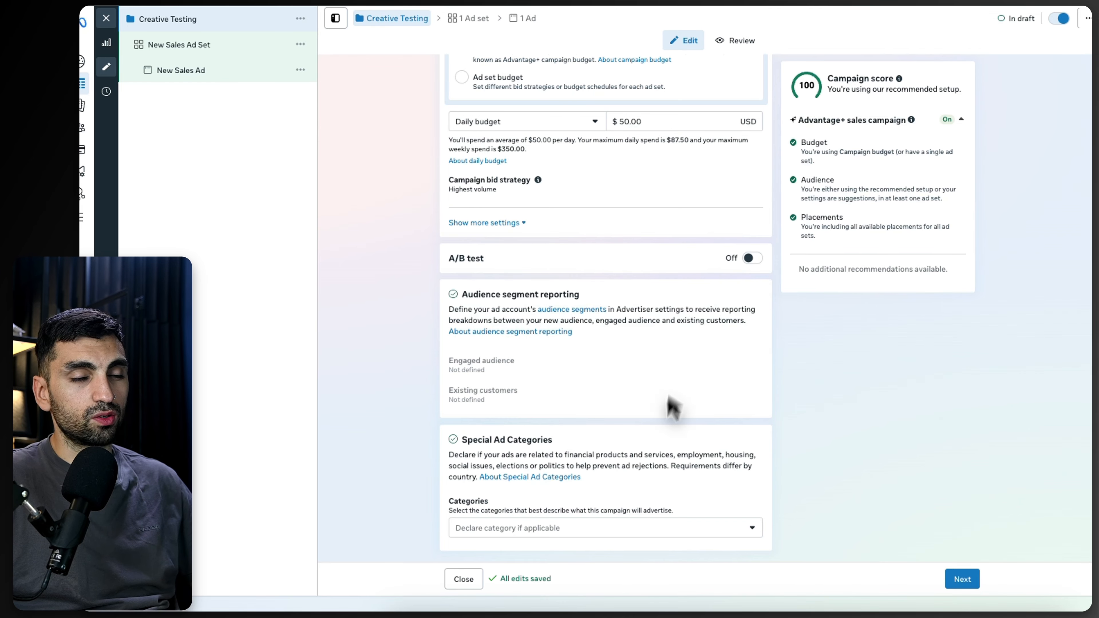
click(741, 529)
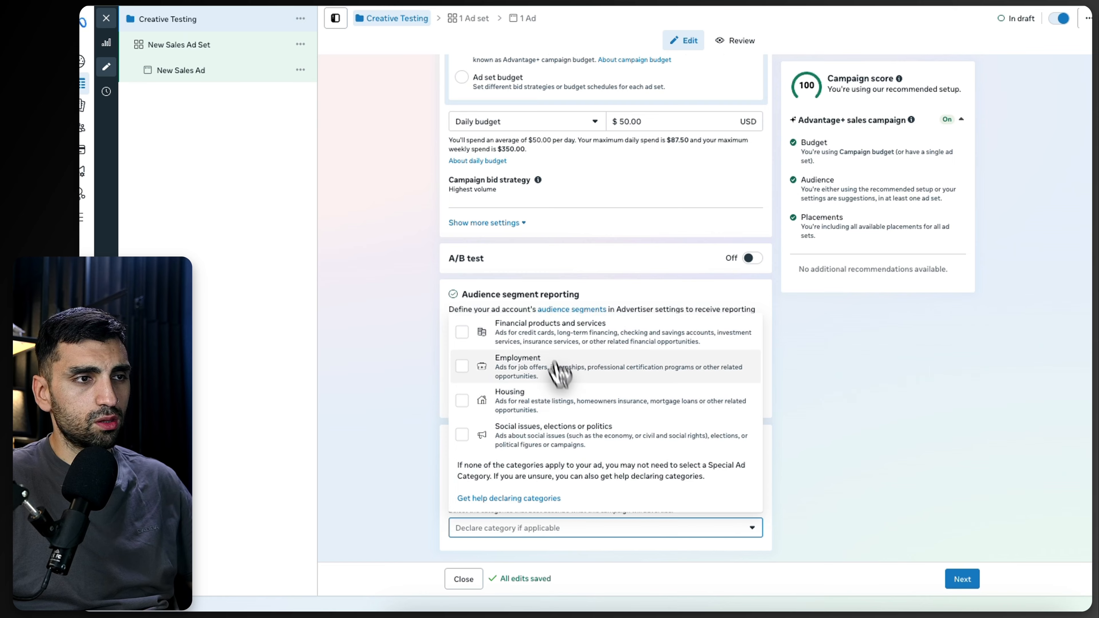
click(848, 493)
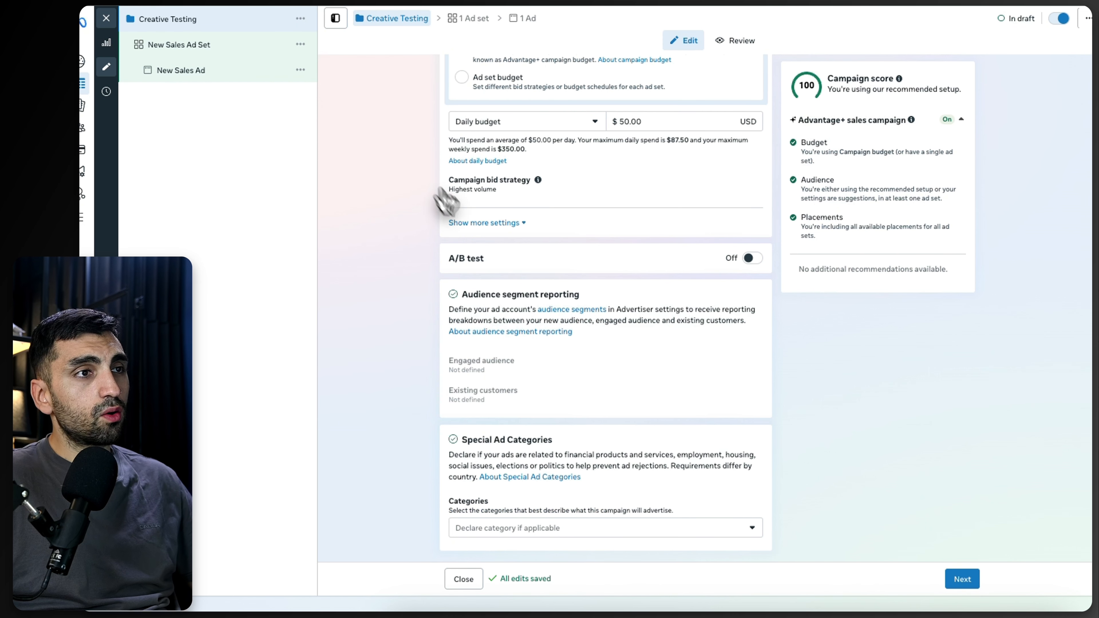
Step: Show more budget settings and expand the campaign bid strategy options
scroll(472, 165, up, 6)
drag(552, 102, 409, 100)
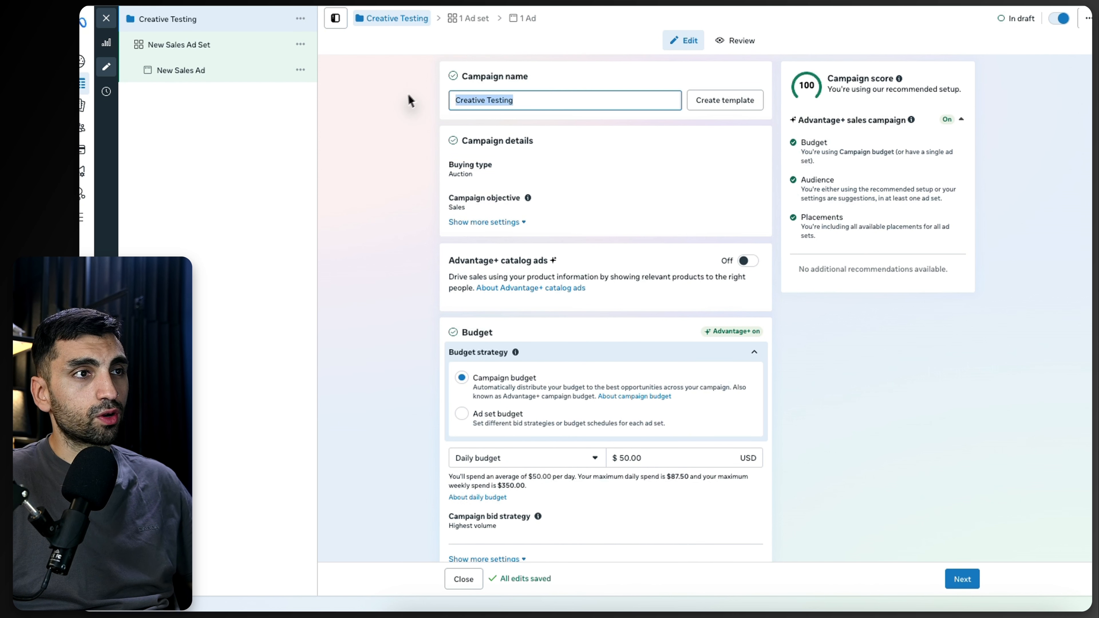
scroll(476, 282, down, 3)
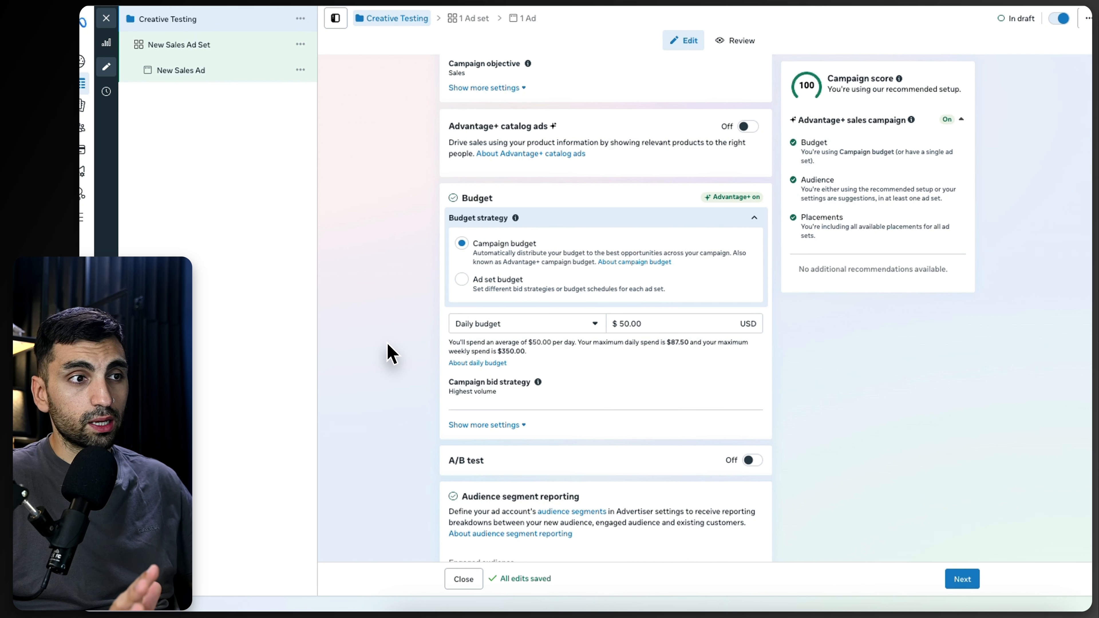
click(516, 425)
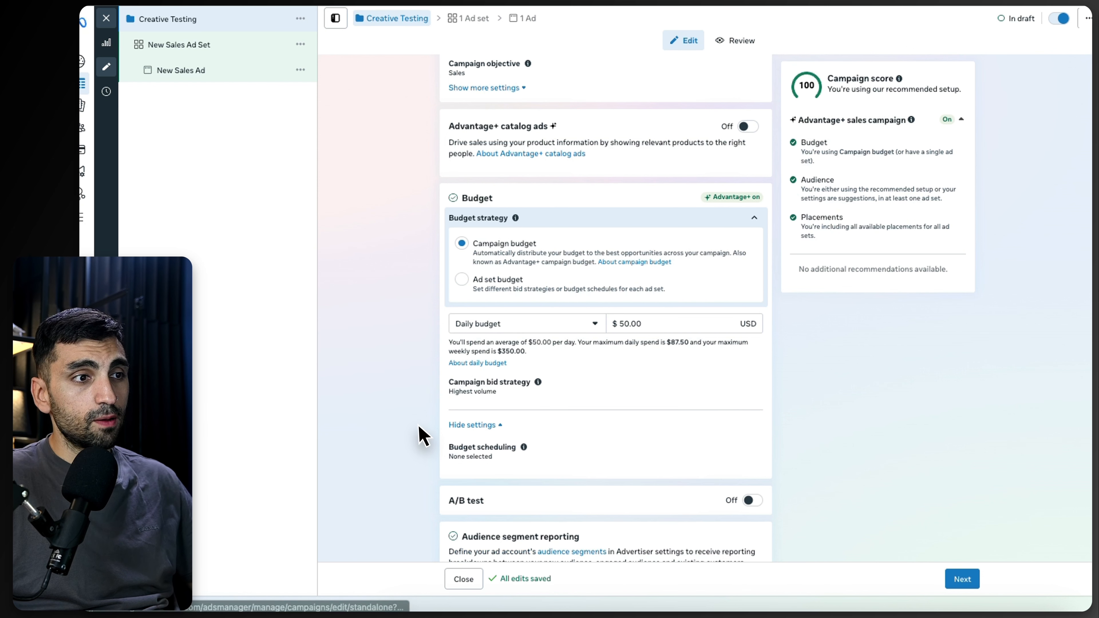
click(753, 386)
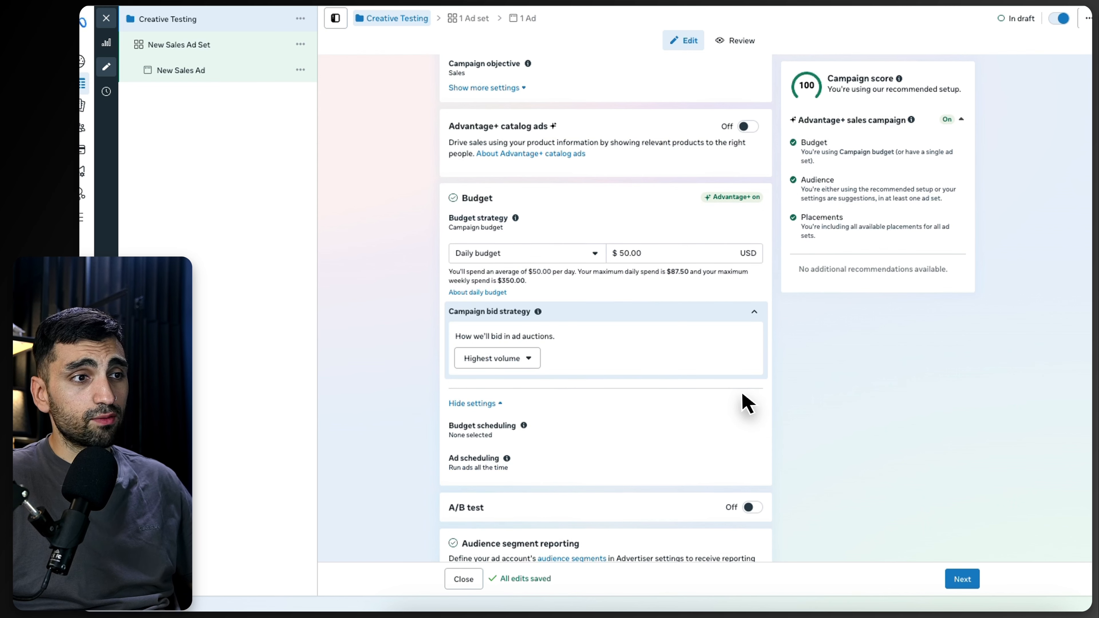
Step: Switch the budget strategy to Ad set budget and review the ad set's budget section
click(584, 259)
click(485, 281)
scroll(485, 279, up, 3)
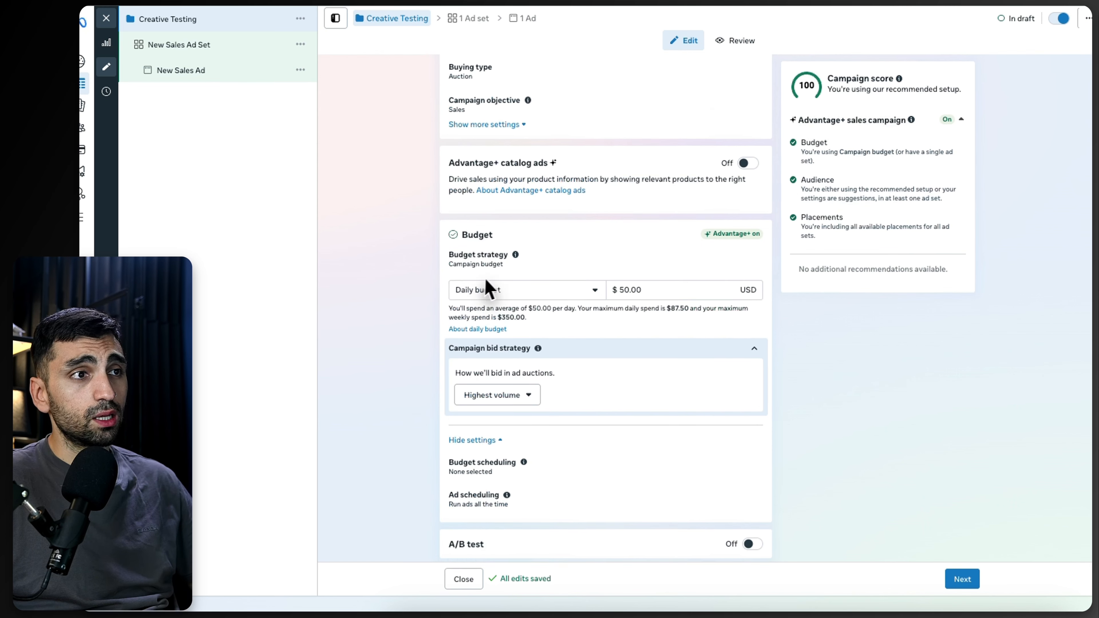
click(755, 327)
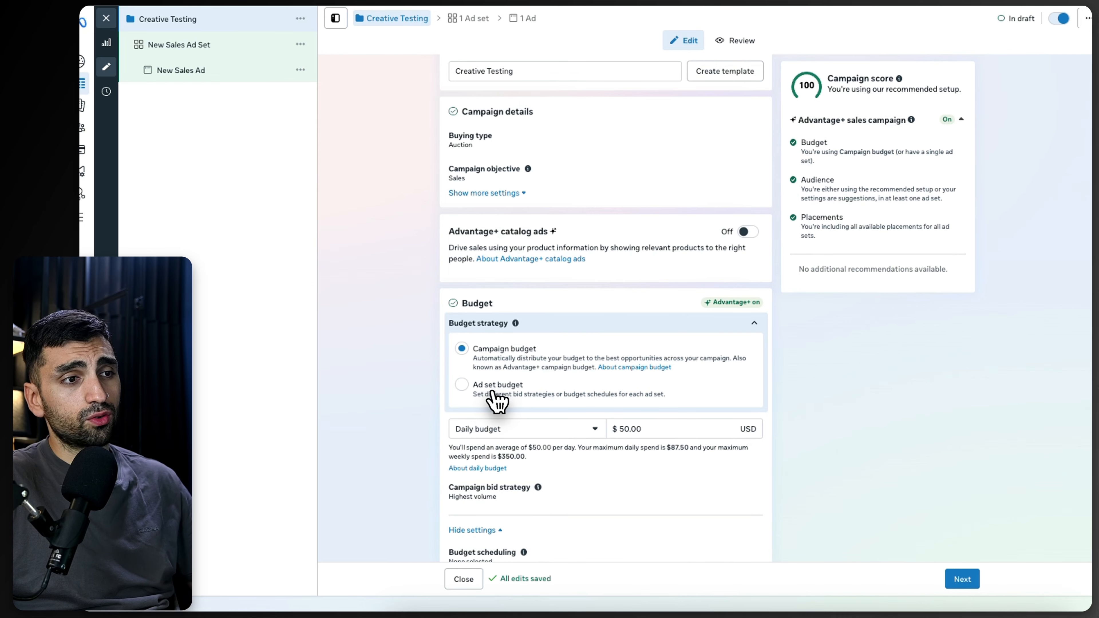
click(461, 384)
click(216, 46)
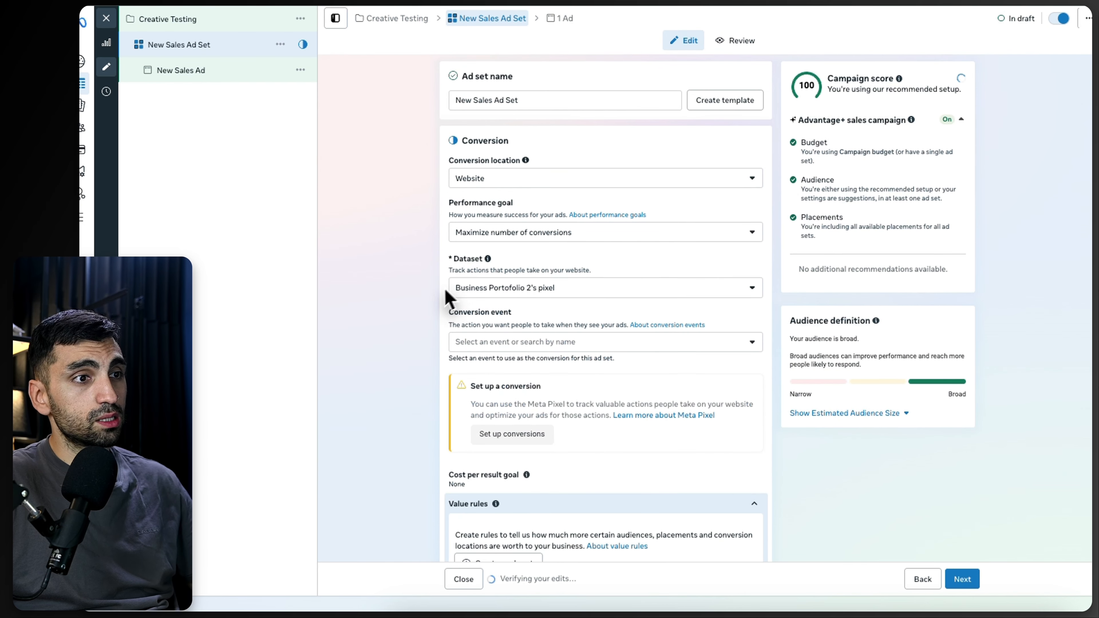
scroll(476, 259, down, 15)
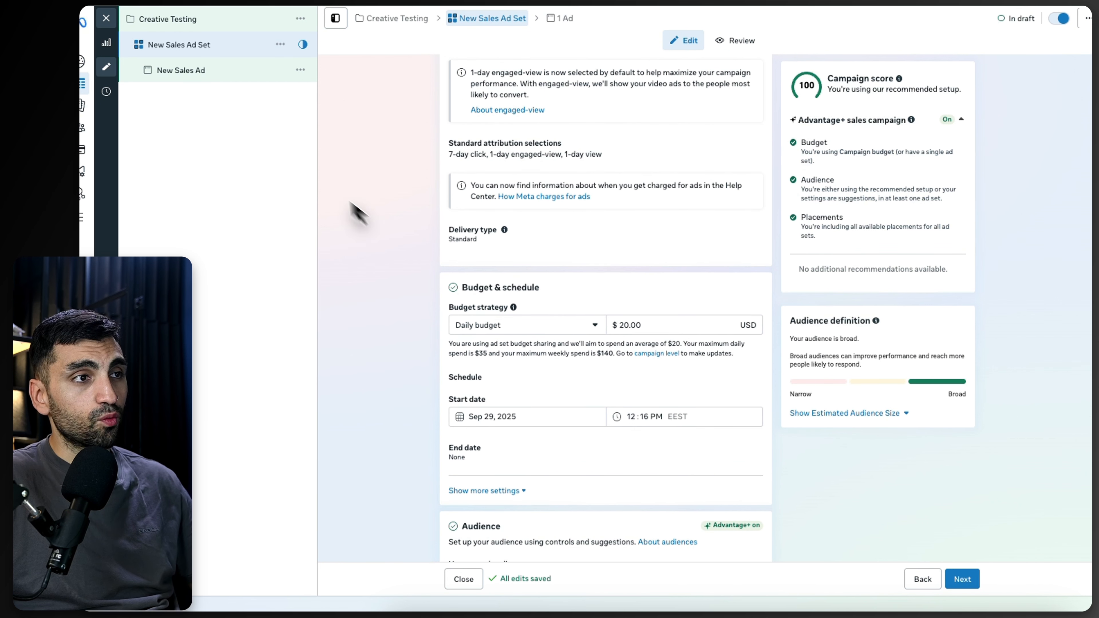
Step: Return to the campaign and switch the budget strategy back to Campaign budget
click(208, 21)
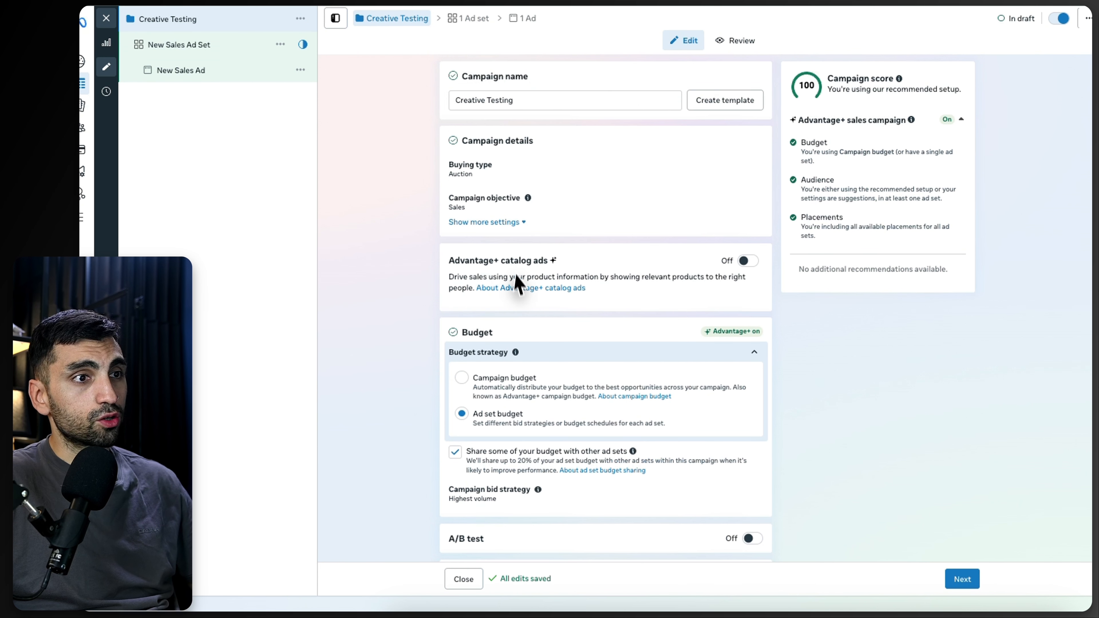
click(485, 383)
Step: Open the New Sales Ad Set from the campaign tree to edit its settings
click(208, 47)
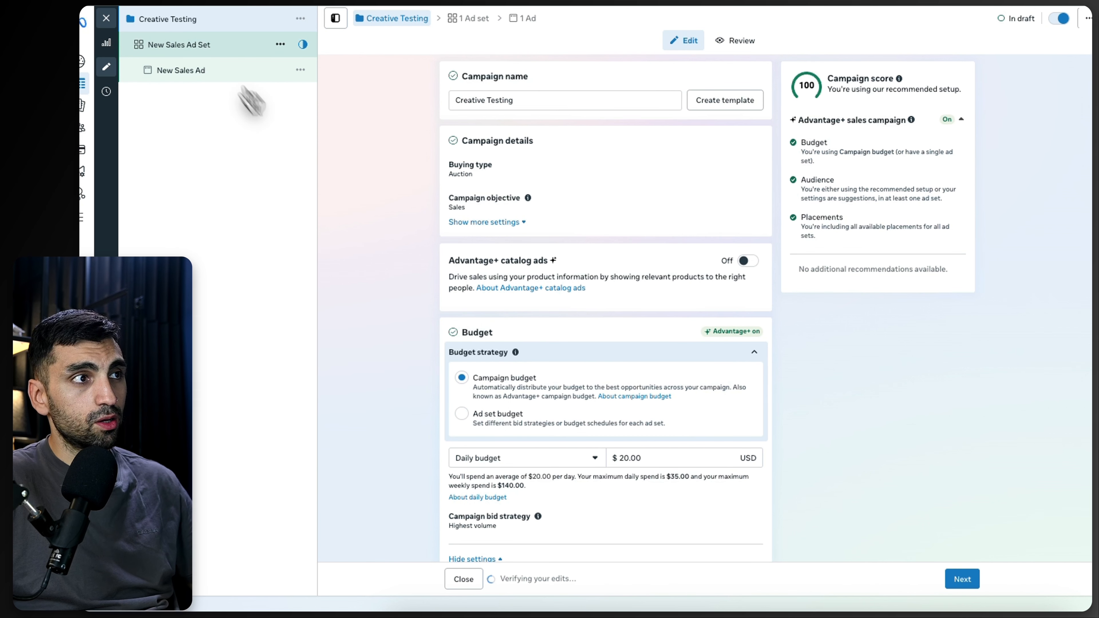
scroll(545, 281, down, 8)
scroll(556, 346, up, 6)
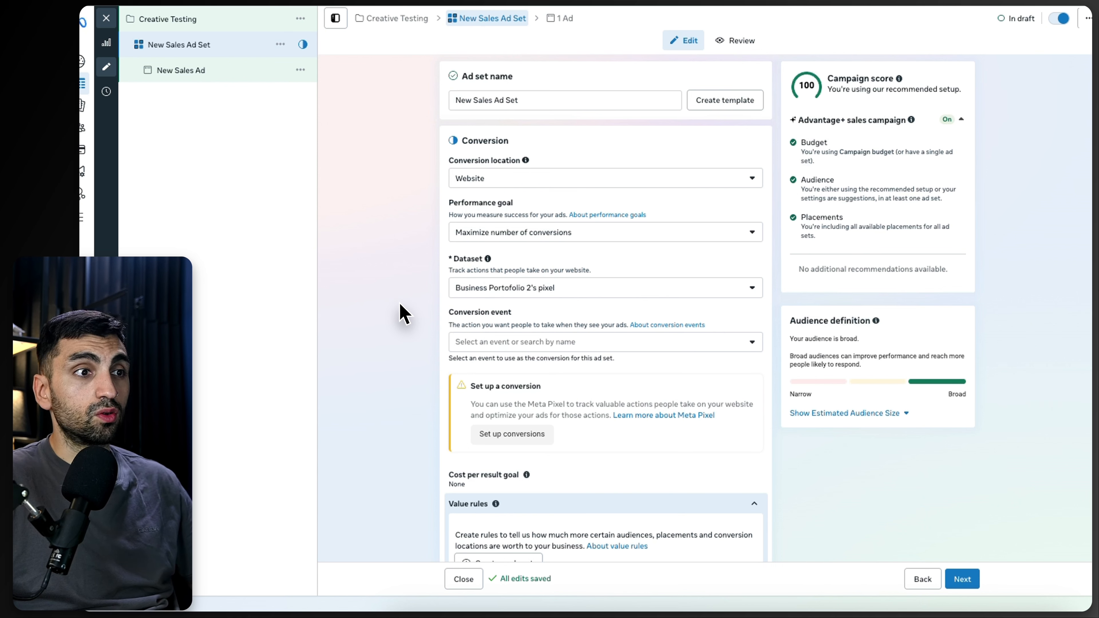
click(260, 19)
click(233, 51)
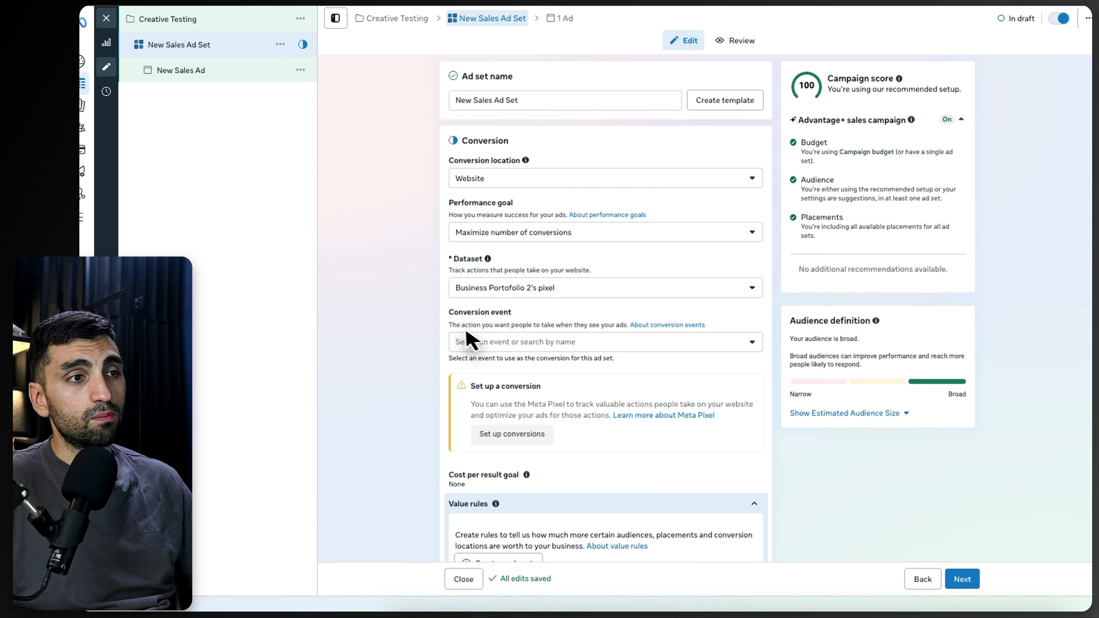
Step: Set the ad set's conversion event to Purchase
drag(447, 313, 487, 318)
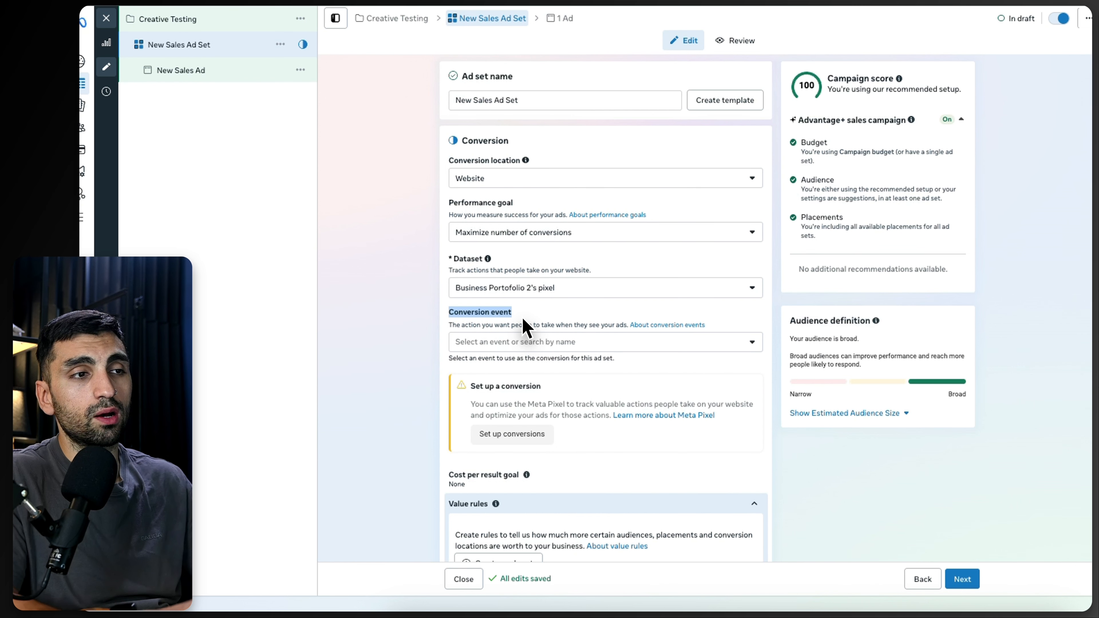
click(536, 343)
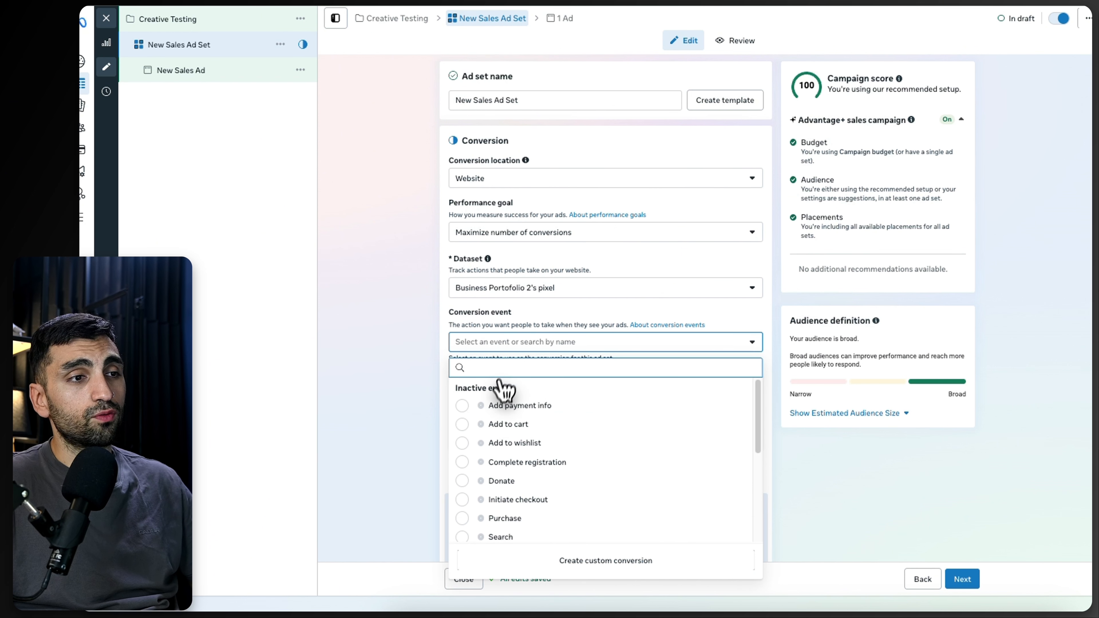
scroll(537, 468, down, 2)
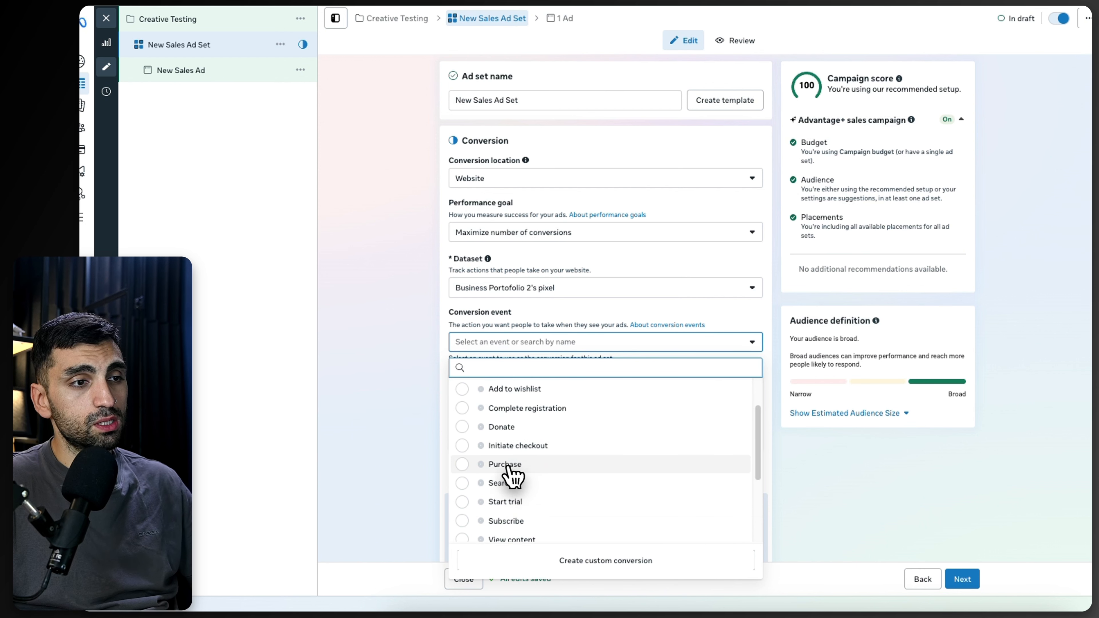
click(506, 467)
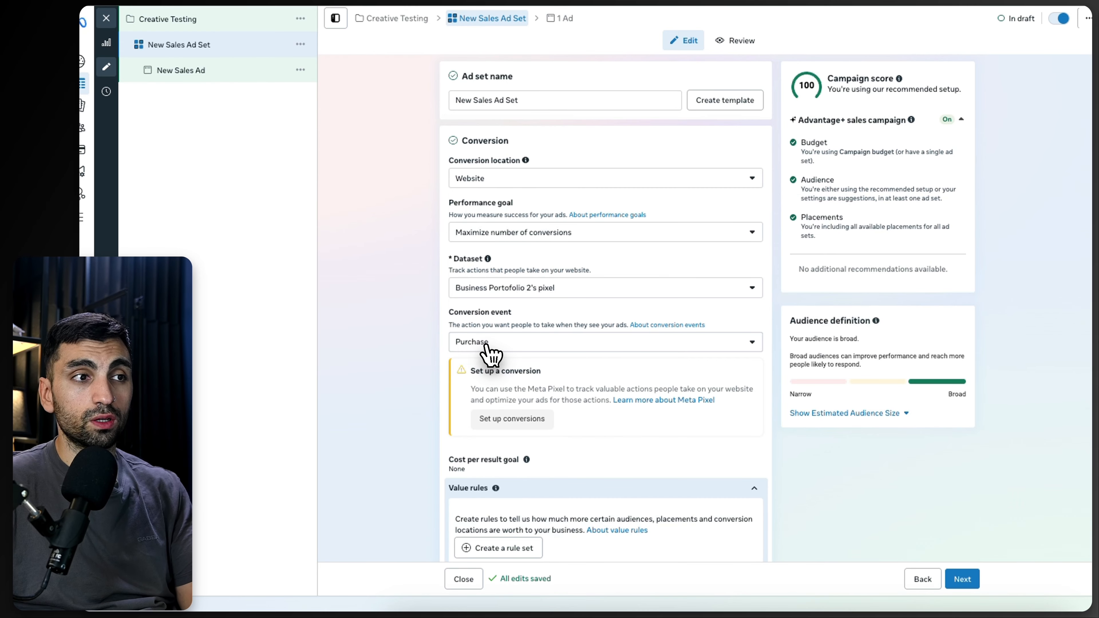
click(488, 348)
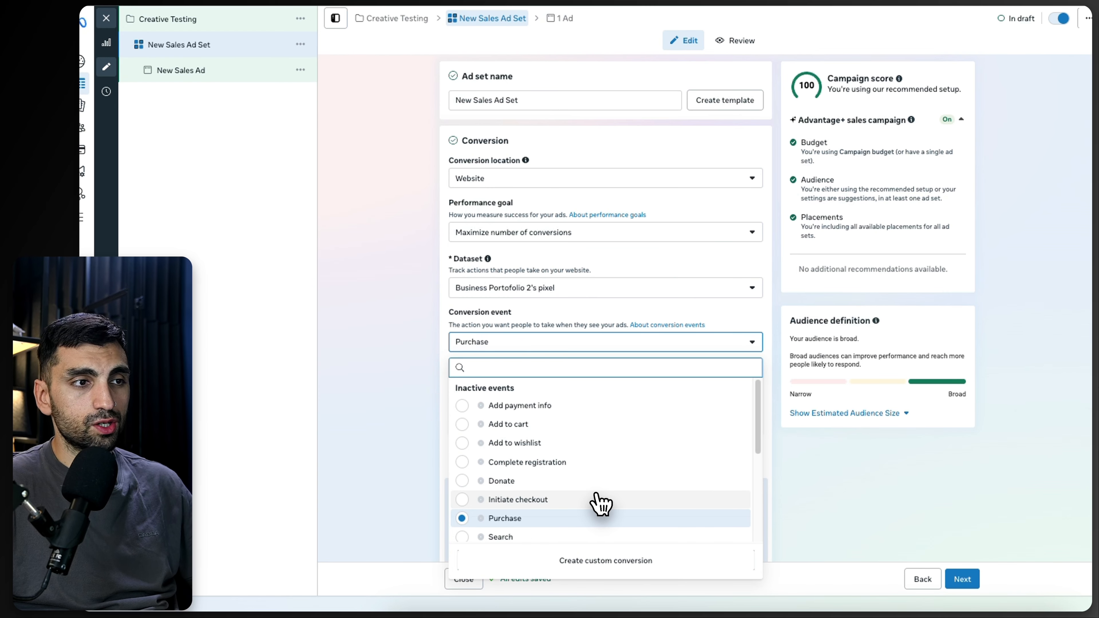
click(383, 435)
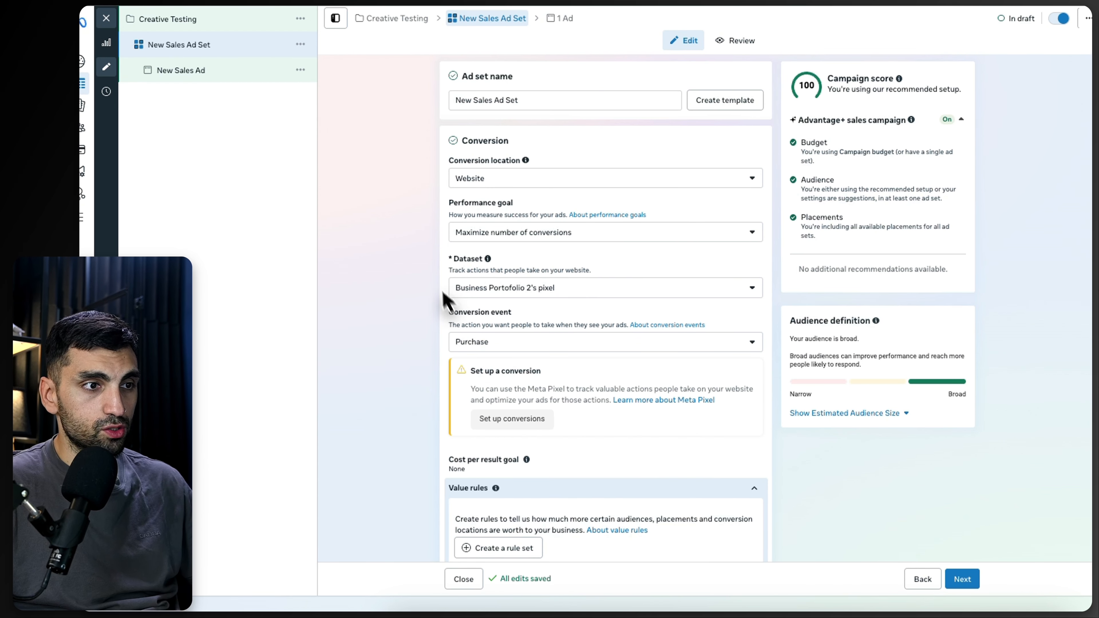
Step: Select Business Portofolio 2's pixel as the ad set's dataset
scroll(488, 221, down, 1)
scroll(488, 222, down, 5)
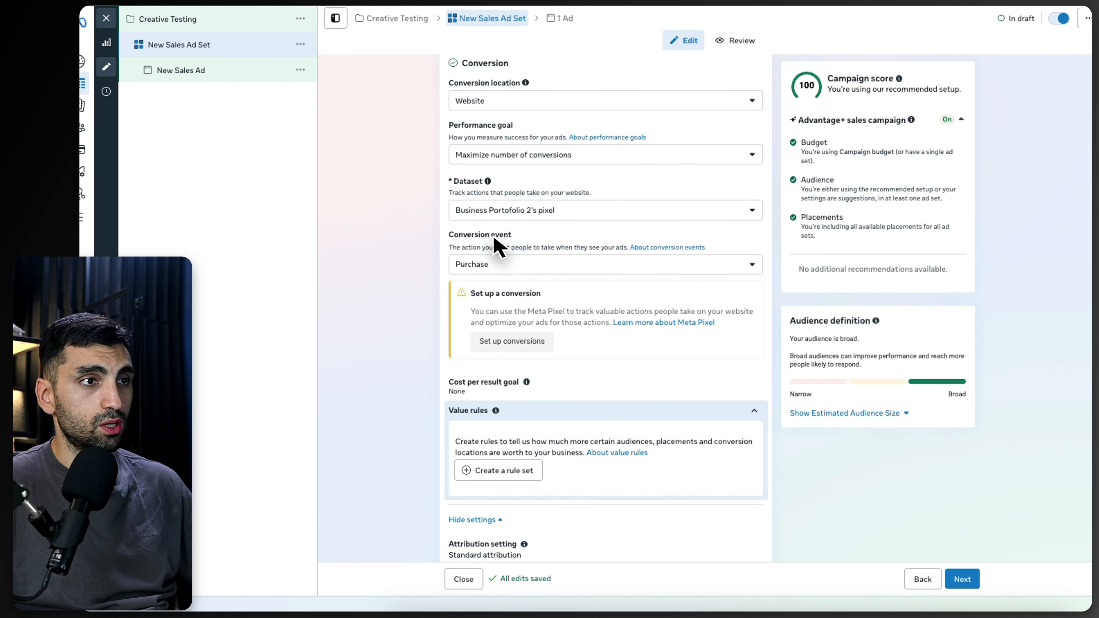
scroll(501, 253, up, 5)
click(519, 287)
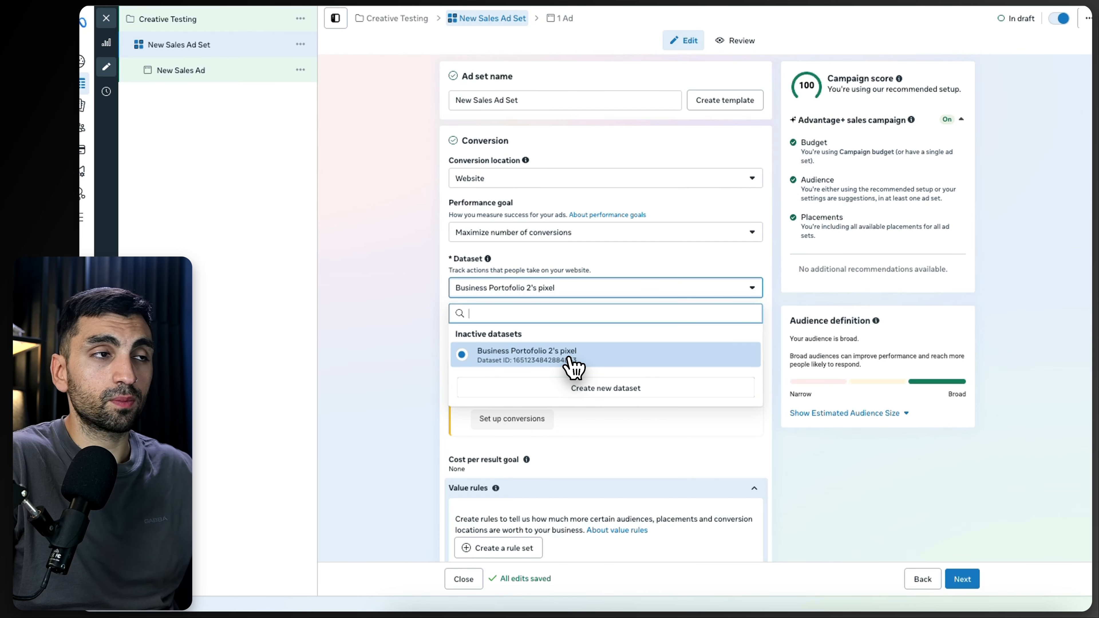
click(571, 360)
Step: Expand the standard attribution selections and review the click-through, engaged-view and view-through windows
scroll(431, 304, down, 10)
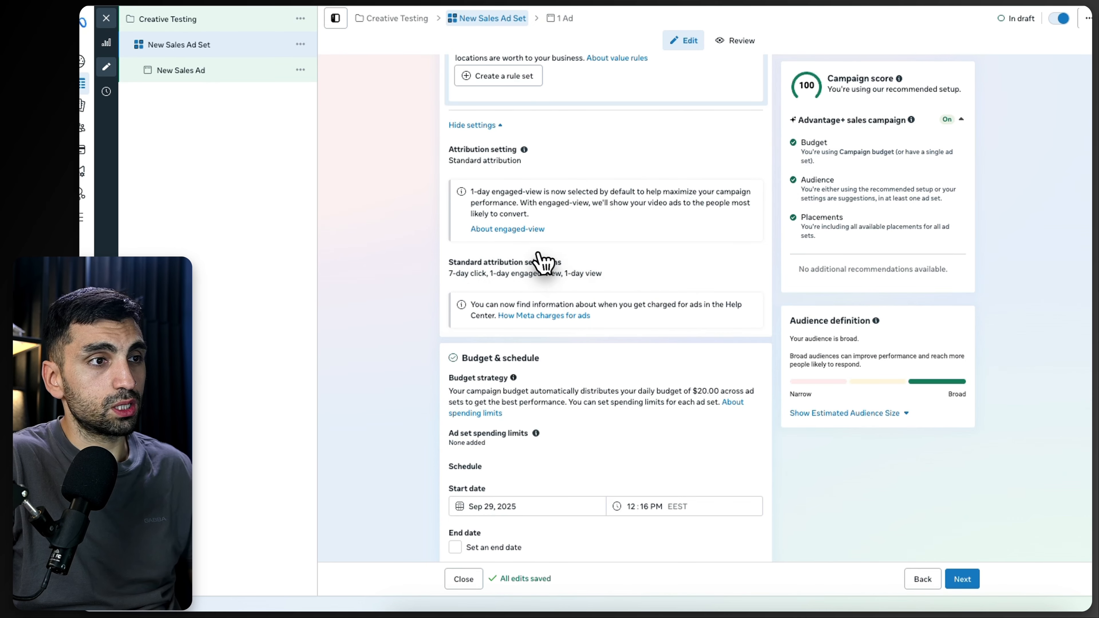
scroll(519, 260, up, 5)
scroll(486, 262, down, 5)
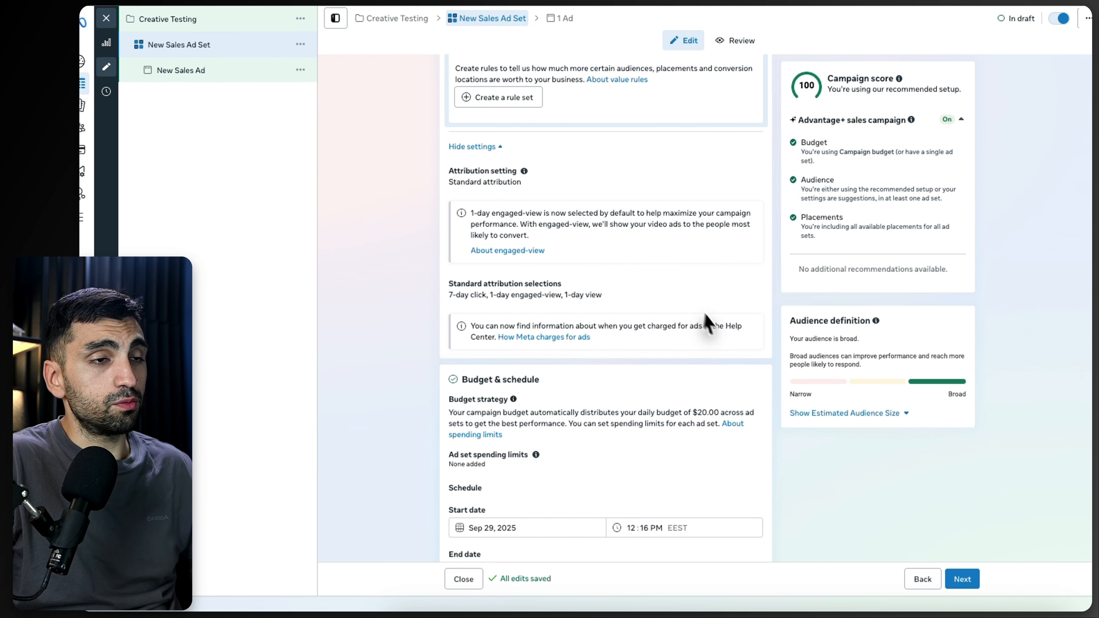
click(755, 291)
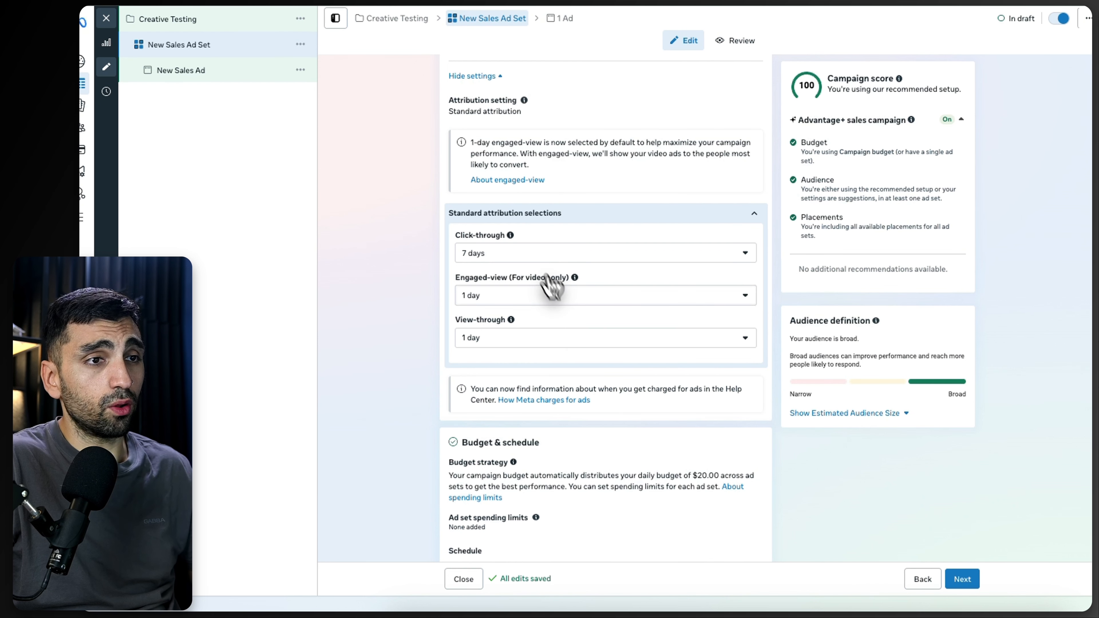
click(587, 336)
click(588, 340)
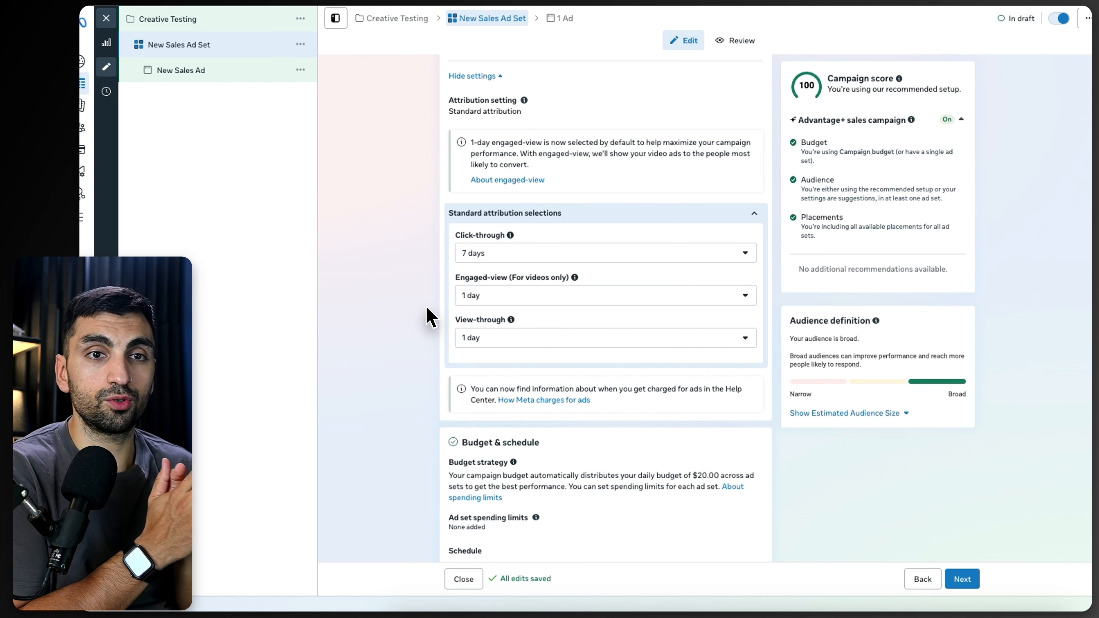
Step: Review the ad set's budget and schedule start date, then the audience section
scroll(530, 176, down, 7)
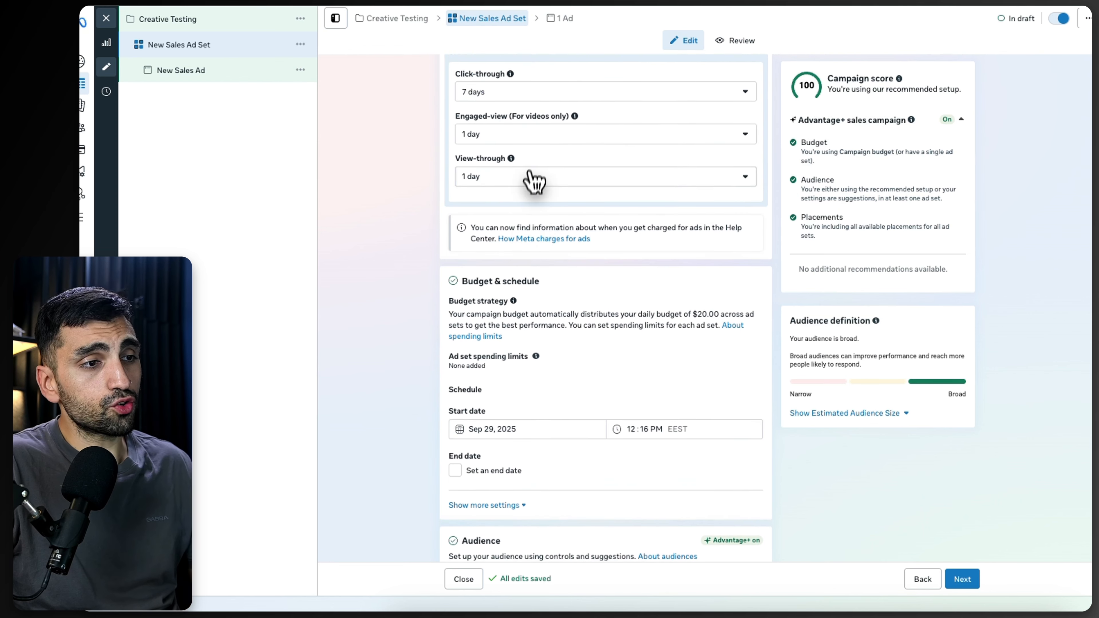
click(507, 282)
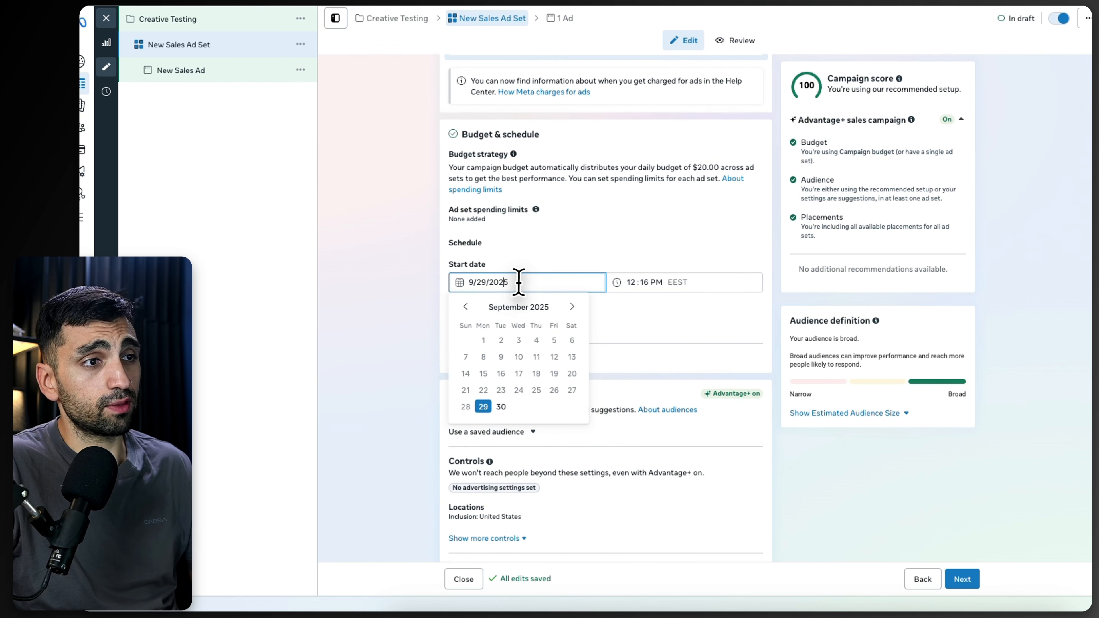
click(395, 291)
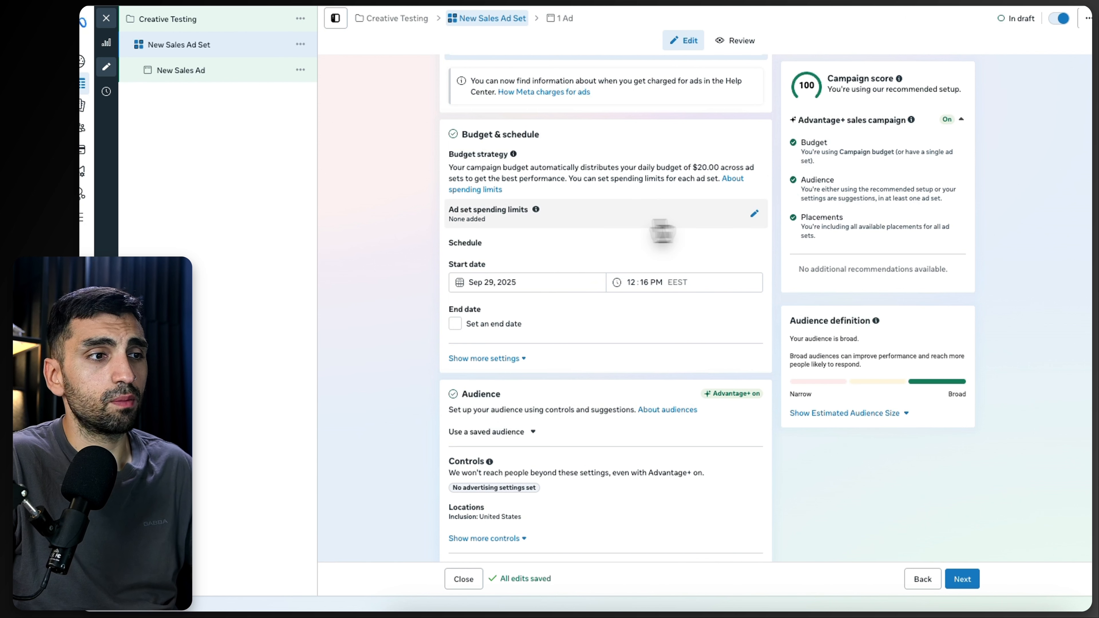
scroll(600, 320, down, 1)
scroll(598, 333, down, 4)
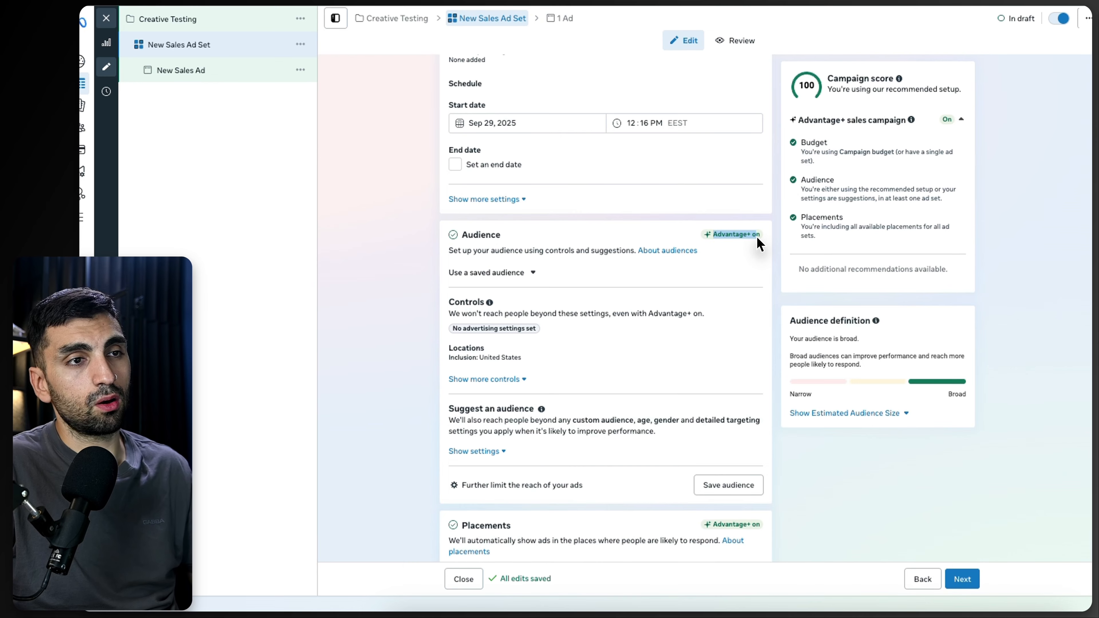
click(376, 308)
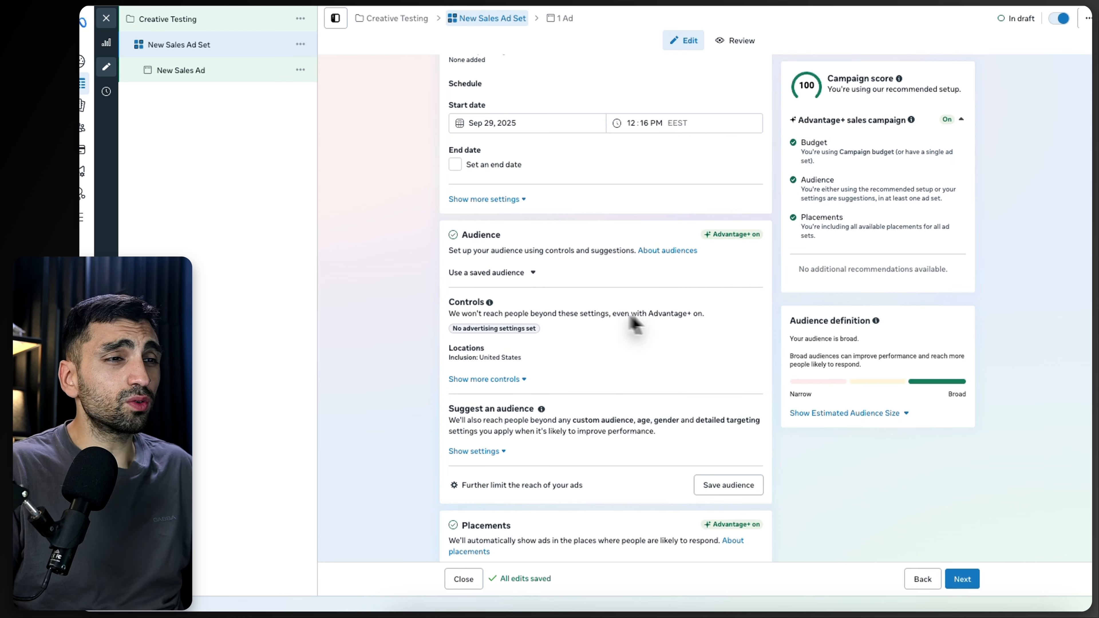
scroll(549, 381, down, 3)
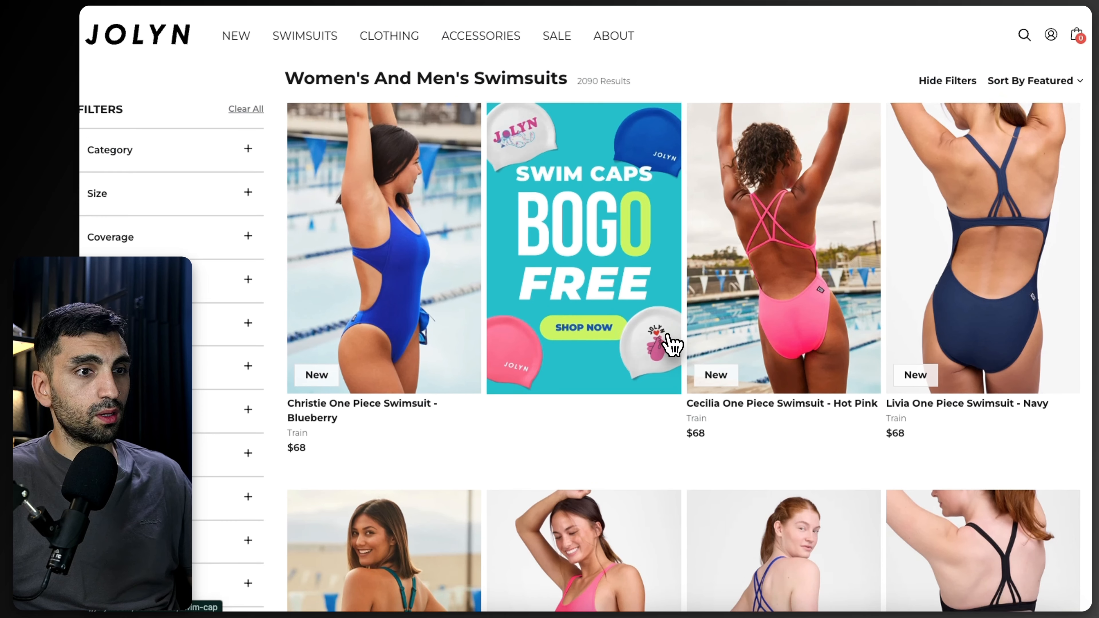
Step: Browse the JOLYN store's swimsuit product listings
scroll(667, 344, down, 3)
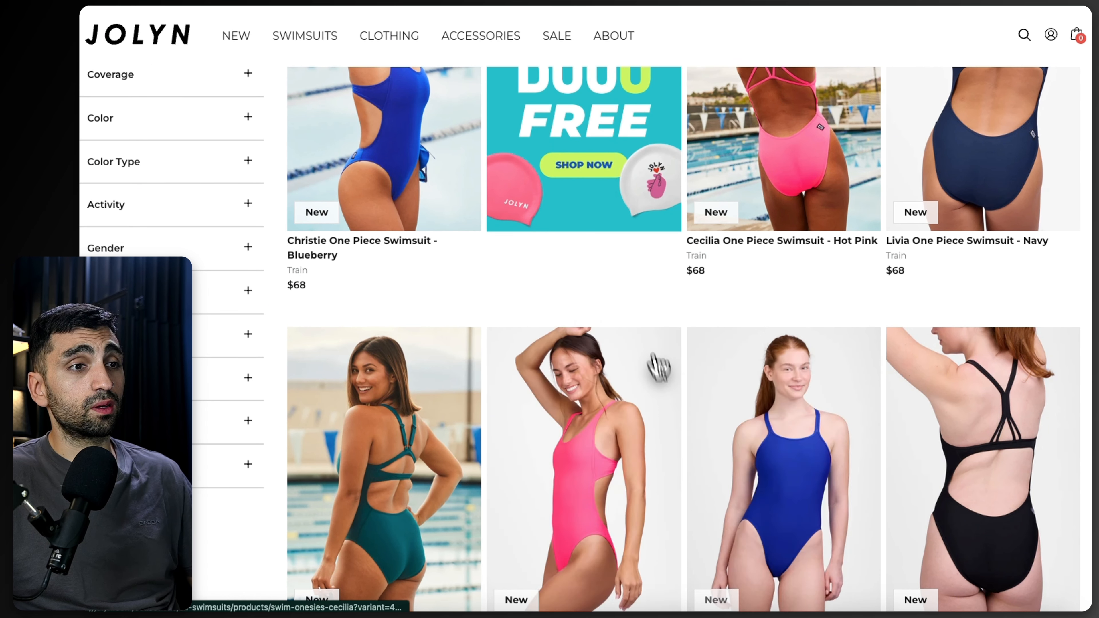
scroll(1040, 336, down, 5)
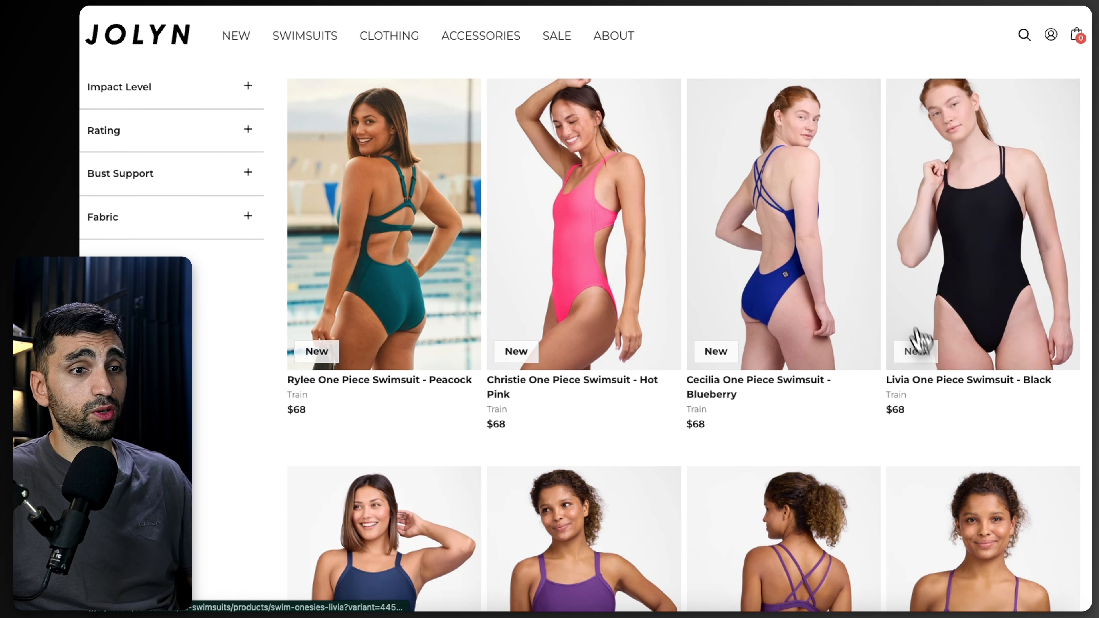
scroll(919, 346, down, 8)
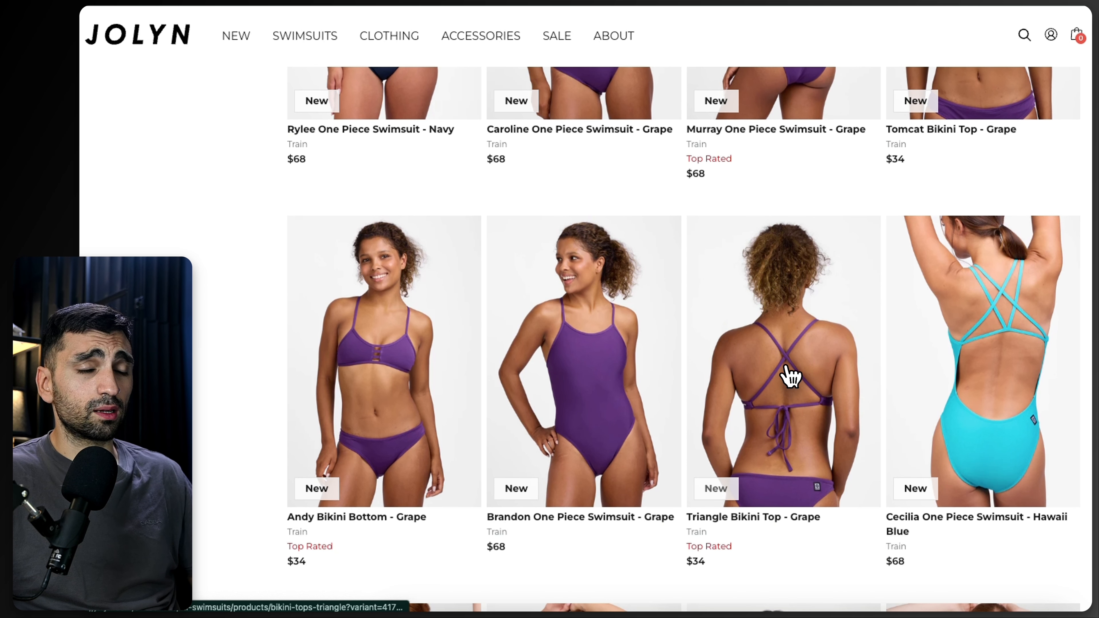
scroll(790, 376, down, 3)
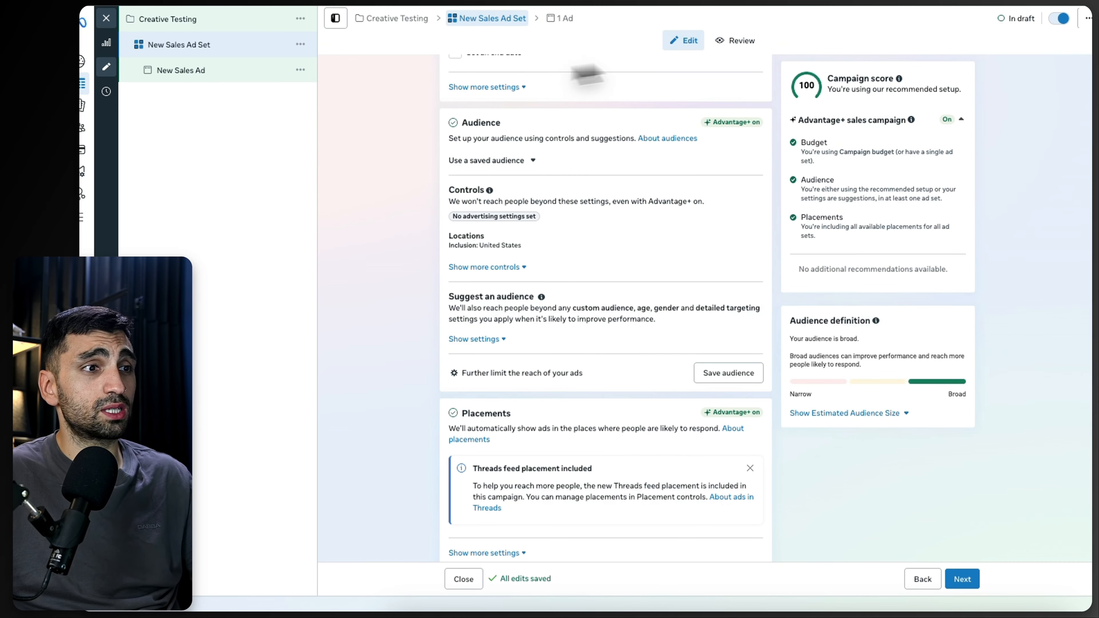
Step: Show more audience controls and open the Locations control for editing
scroll(576, 326, down, 1)
scroll(578, 318, up, 6)
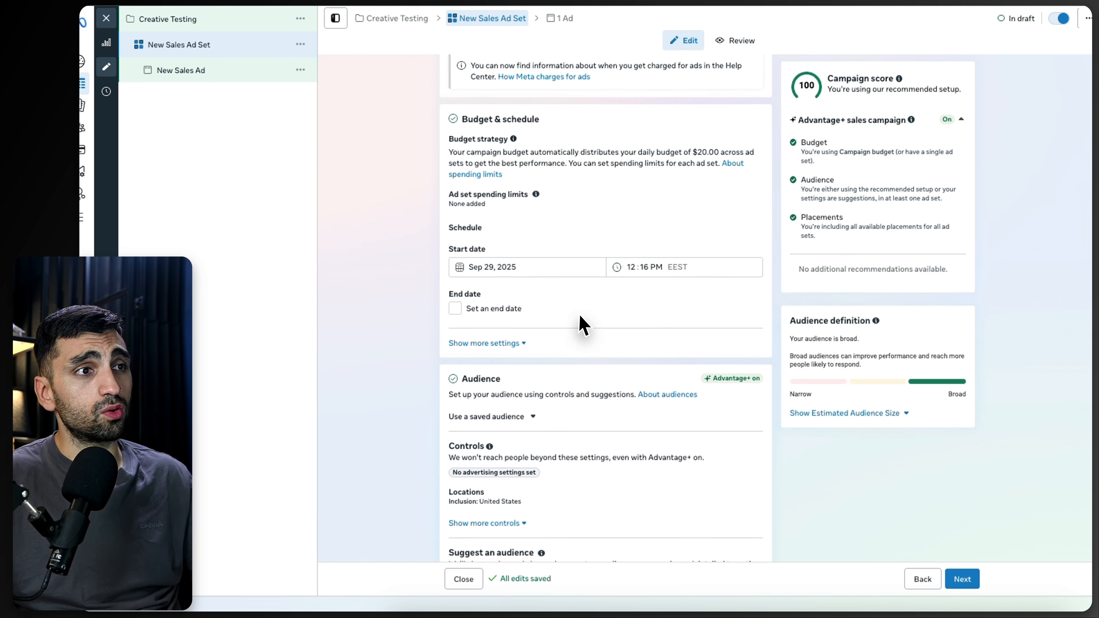
scroll(579, 322, down, 3)
scroll(582, 324, down, 2)
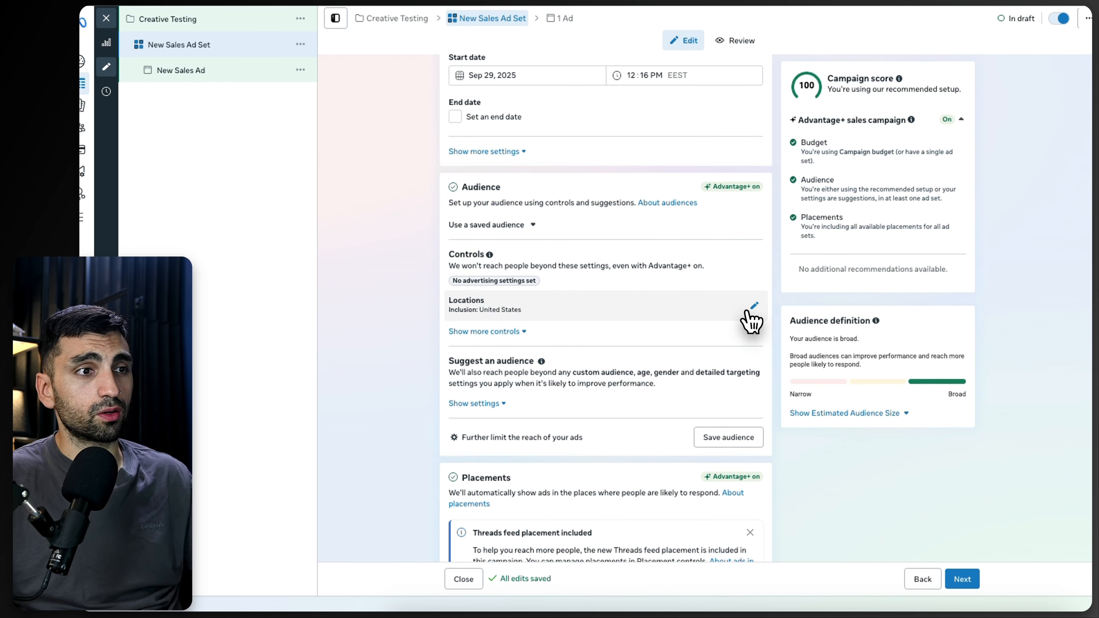
click(510, 331)
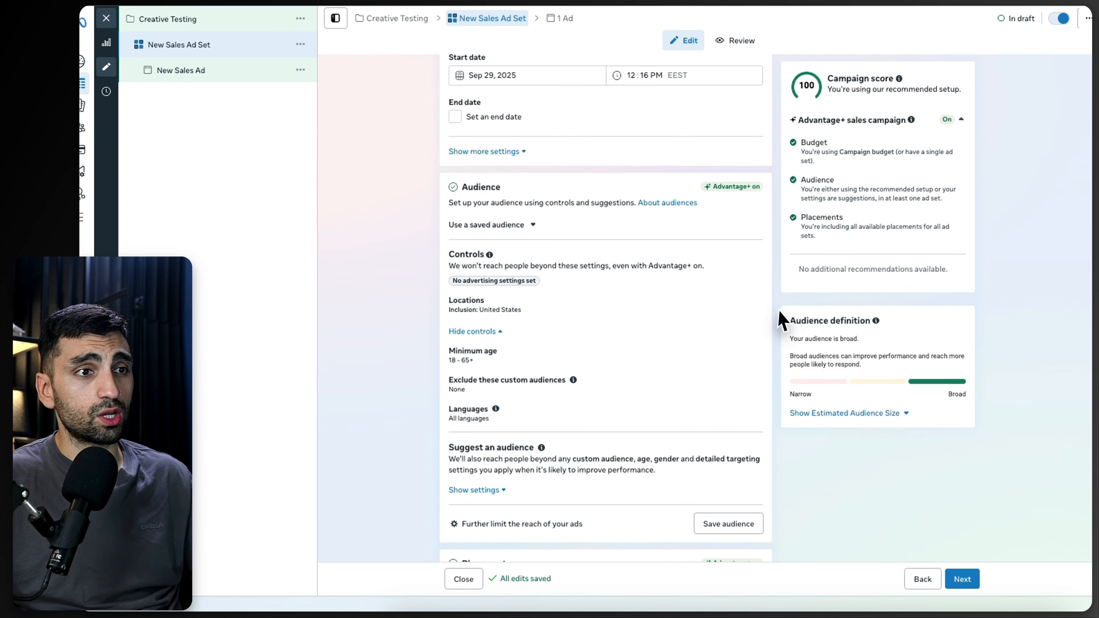
click(731, 318)
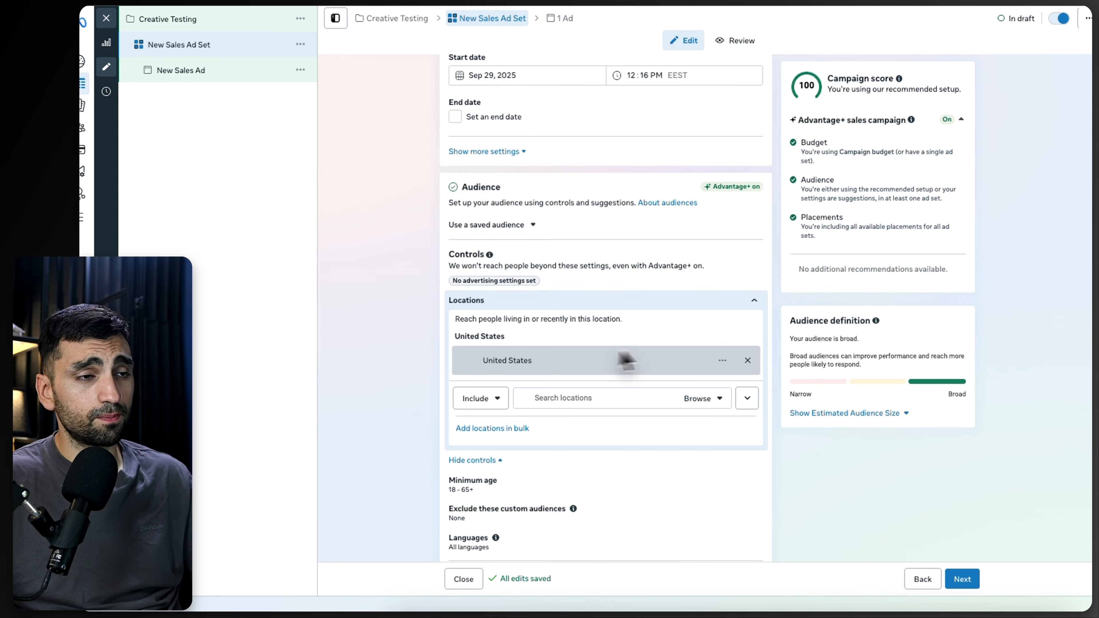
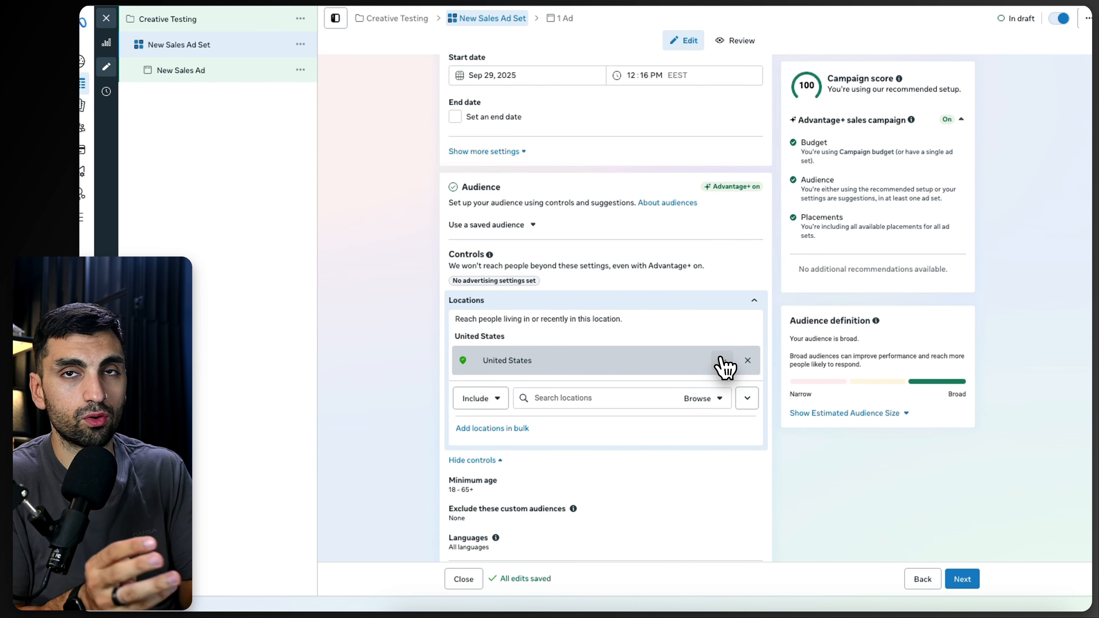
Step: Open the Minimum age audience control and inspect its age dropdown
scroll(739, 366, down, 3)
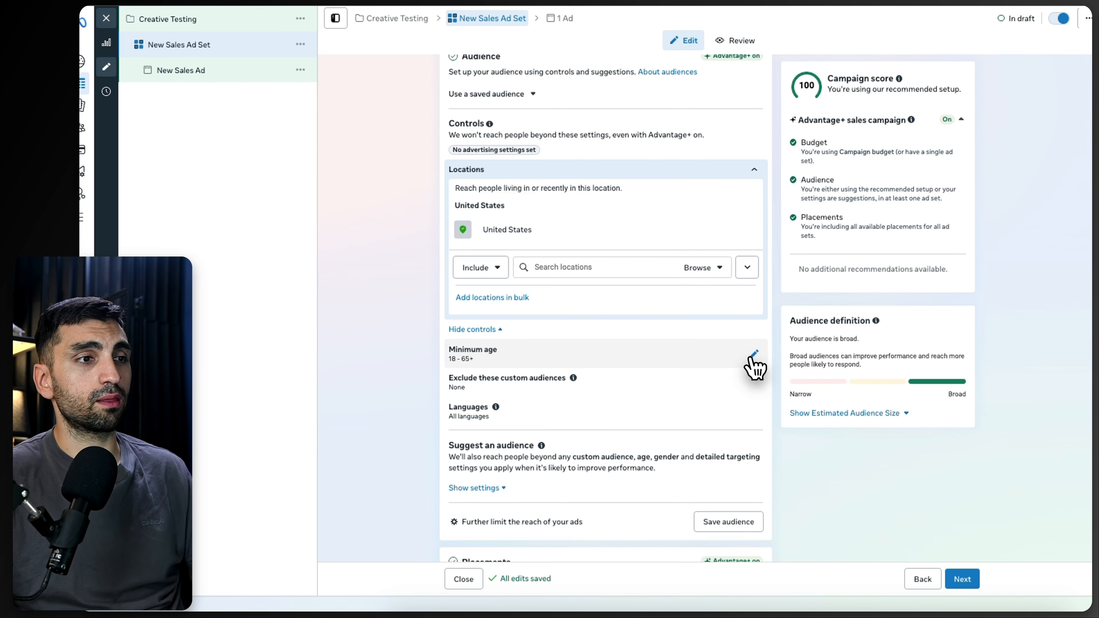
click(752, 358)
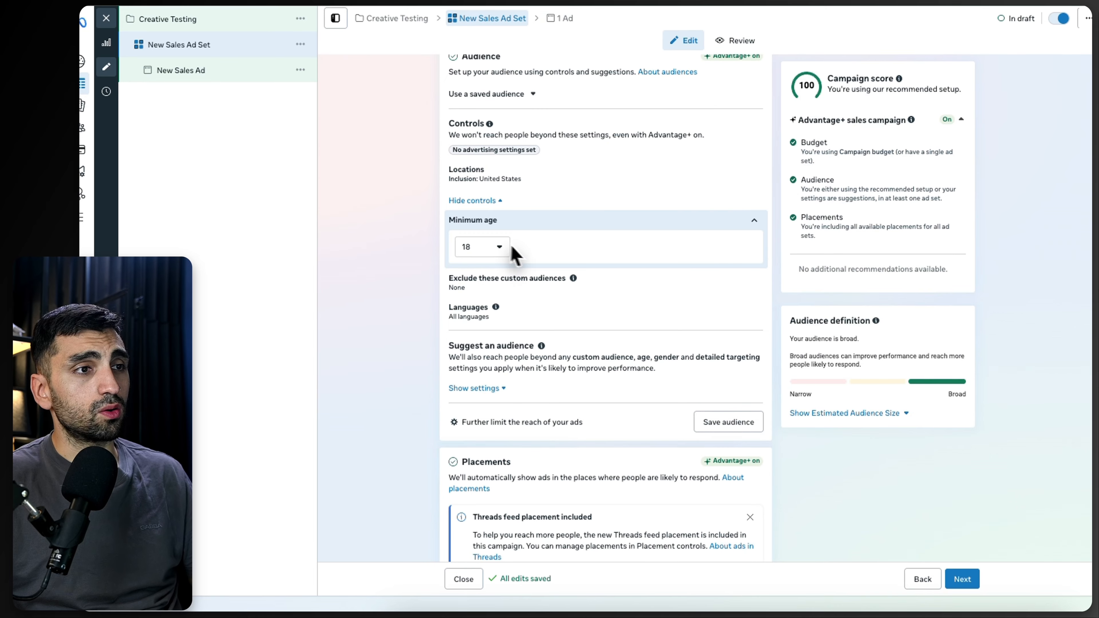
scroll(515, 255, up, 7)
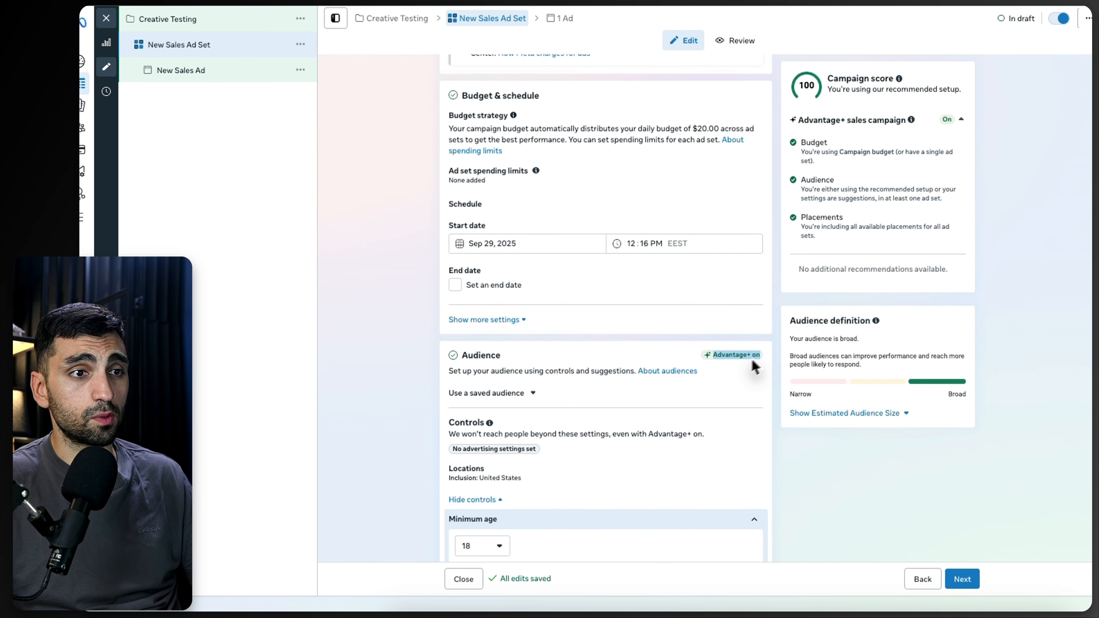
scroll(753, 366, down, 3)
click(487, 395)
click(400, 437)
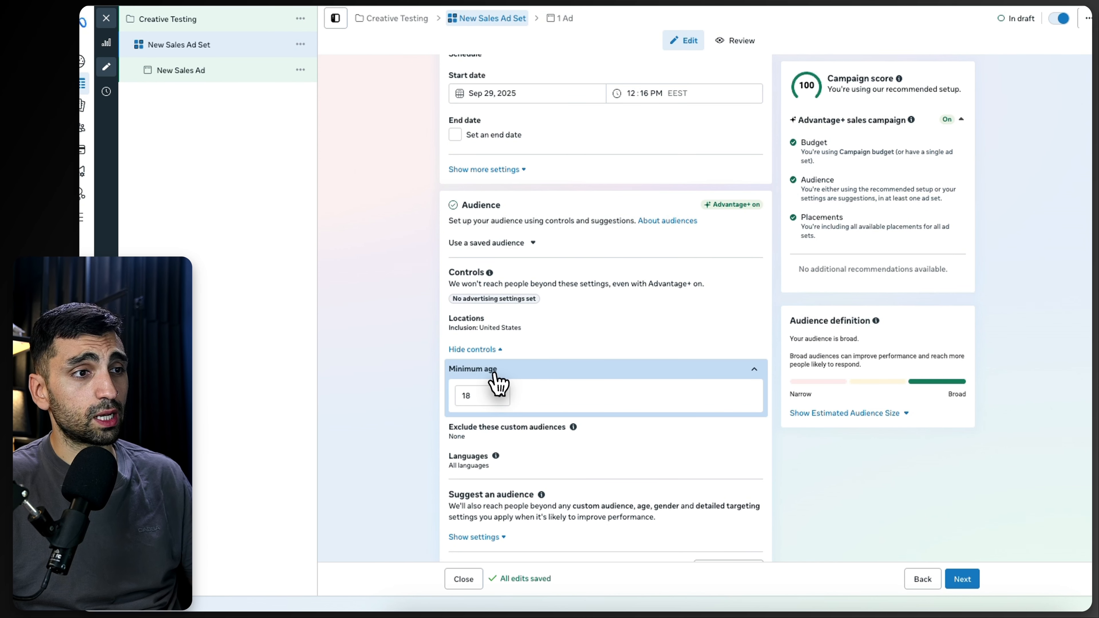
scroll(498, 383, down, 1)
scroll(545, 375, down, 4)
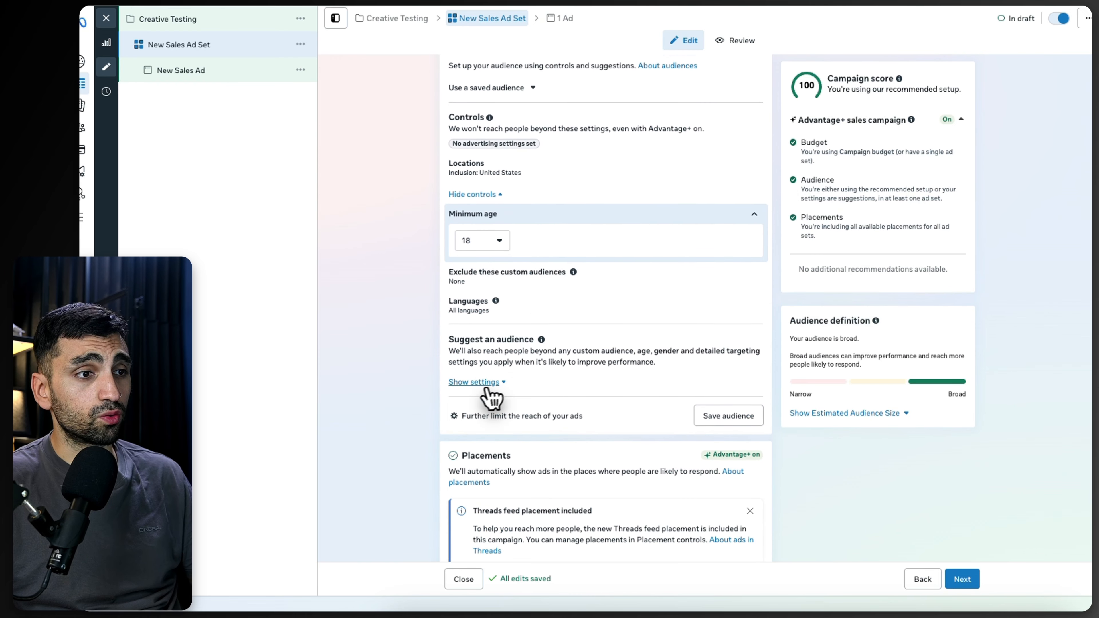
scroll(512, 402, up, 3)
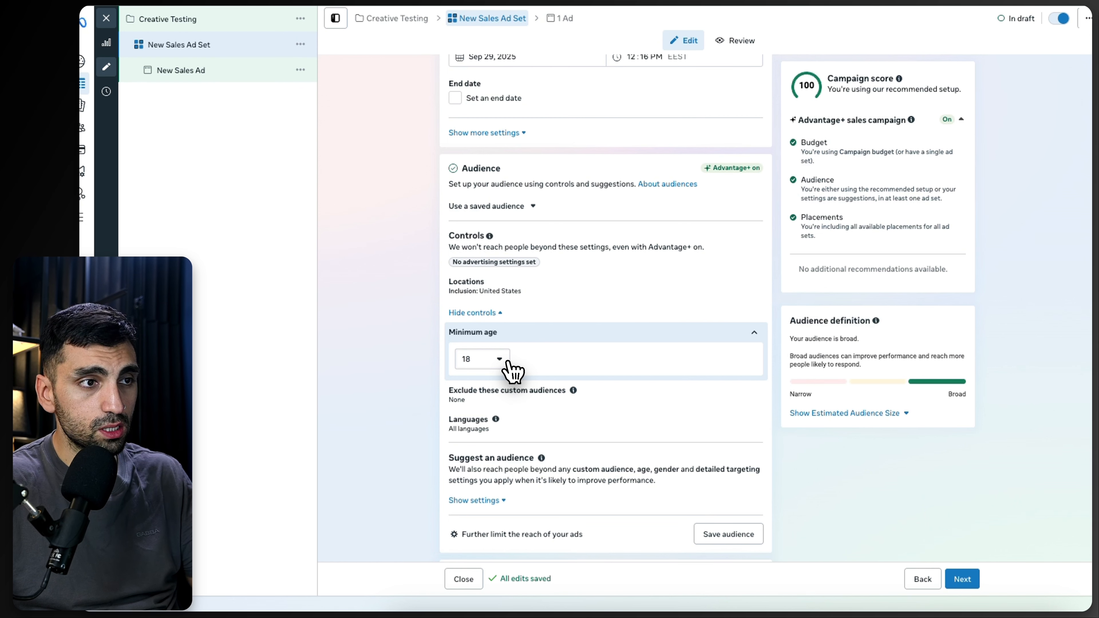
scroll(513, 372, down, 3)
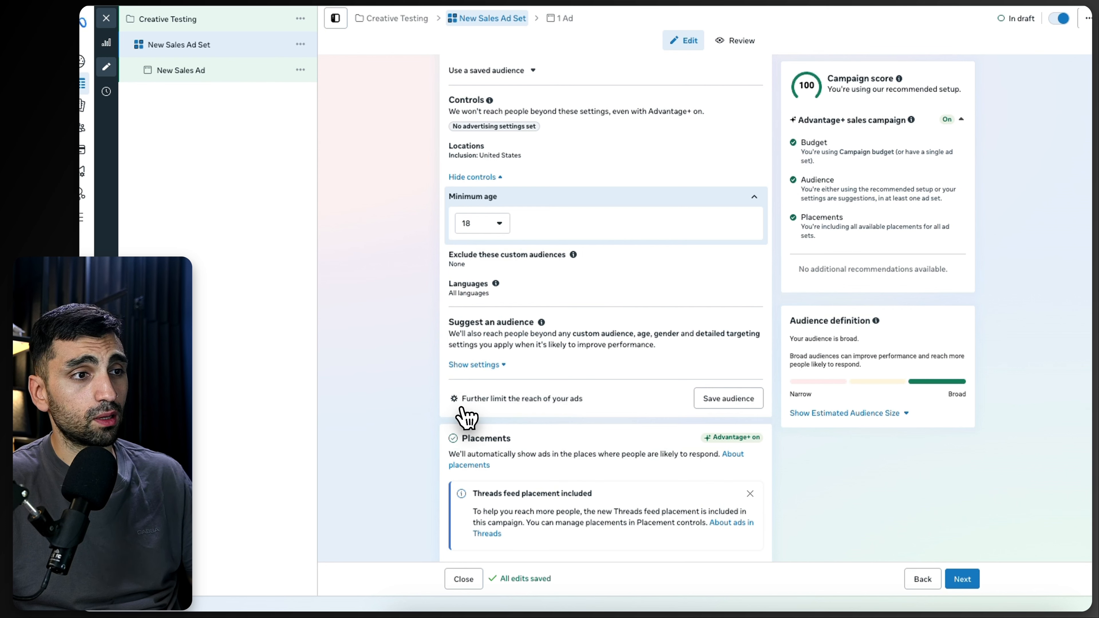
Step: Switch the audience to the setup that further limits the reach of the ads
click(523, 400)
click(613, 272)
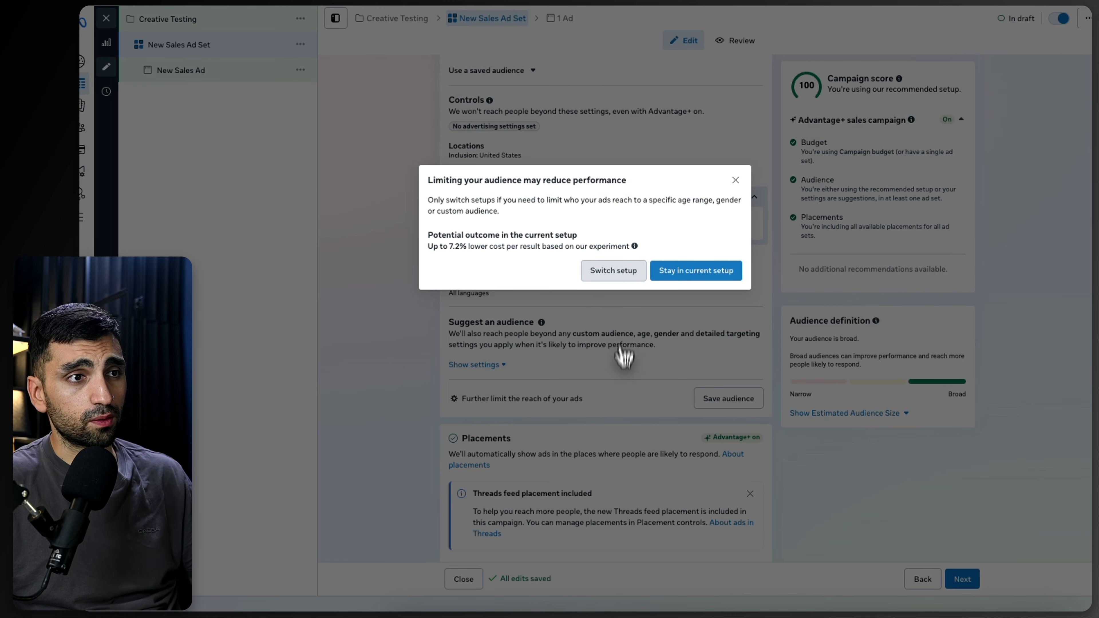
scroll(475, 269, up, 3)
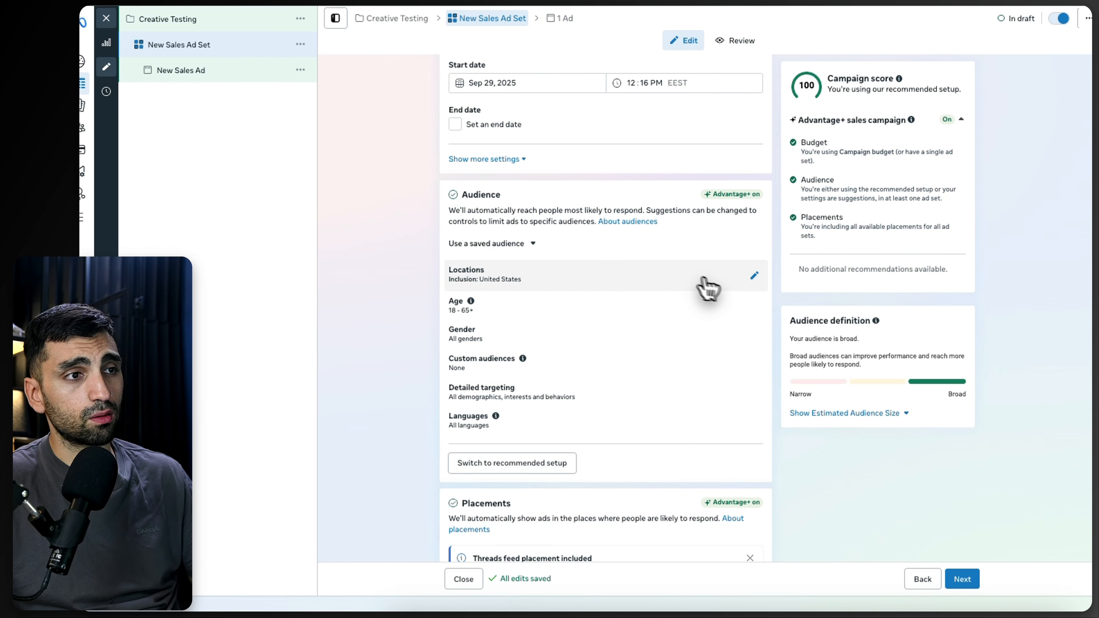
Step: Set the audience age range to 20–55 and clear the Use as a suggestion option
click(755, 303)
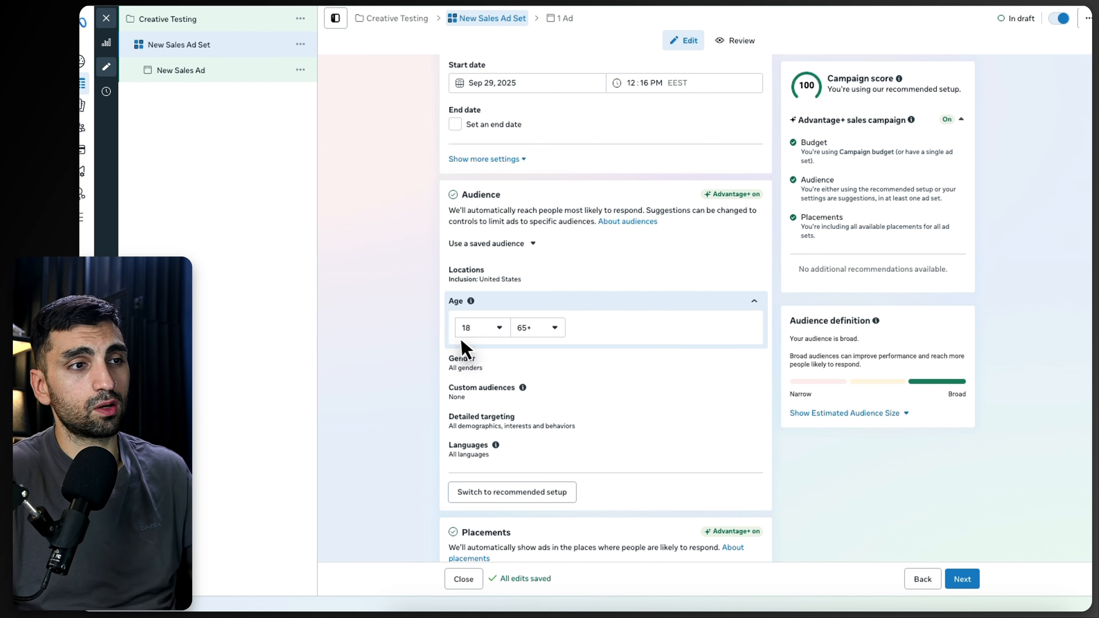
click(495, 328)
click(485, 485)
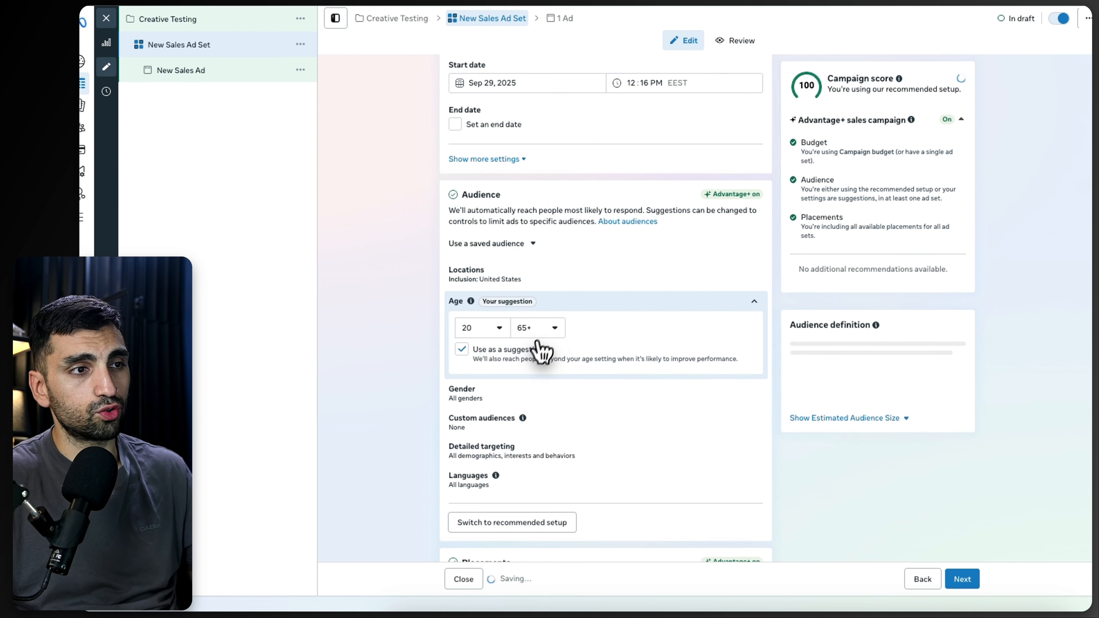
click(537, 331)
scroll(541, 424, up, 3)
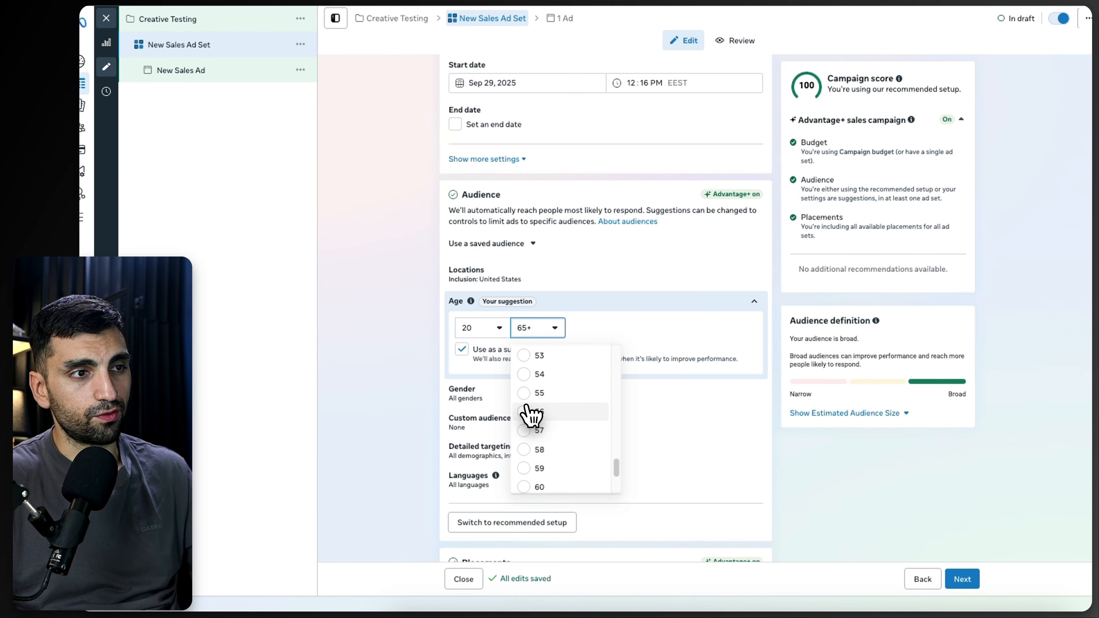
click(531, 420)
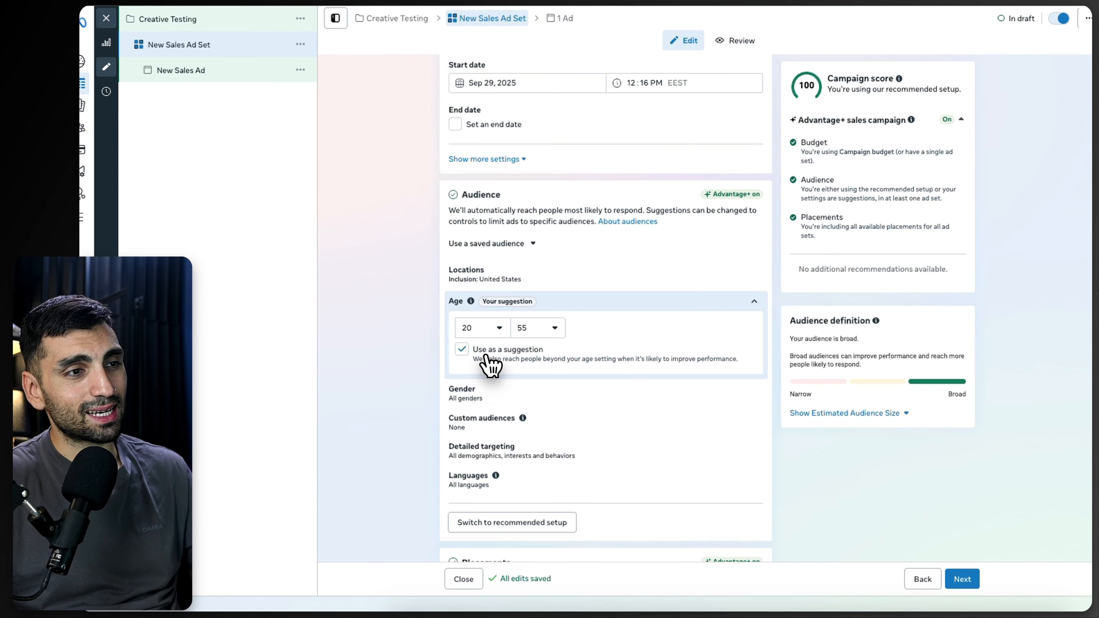
click(461, 349)
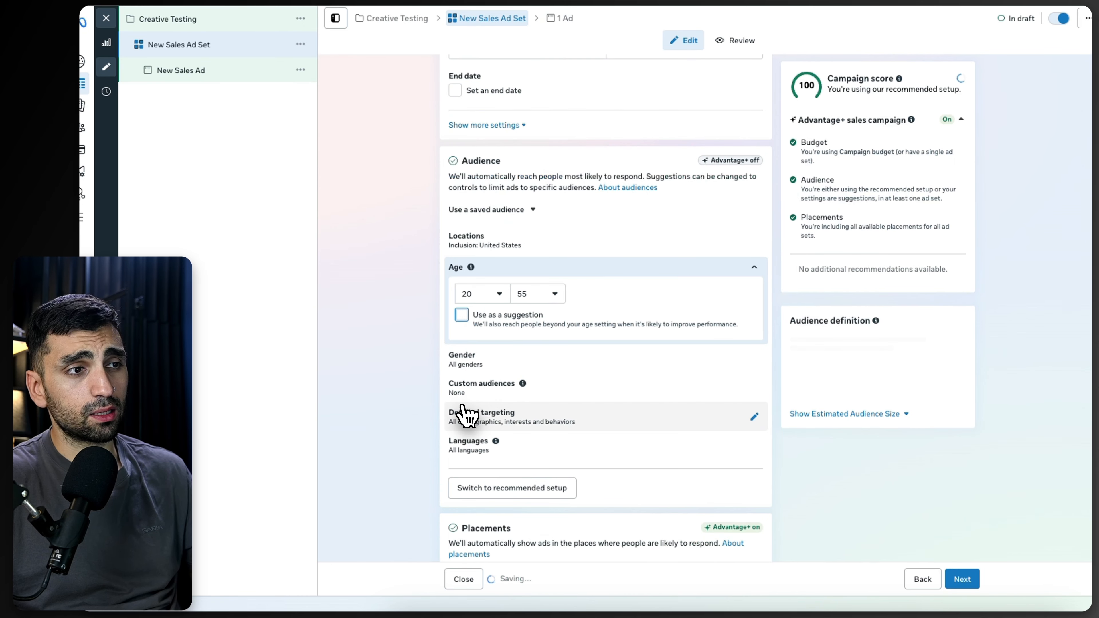
Step: Add the Health & wellness (personal care) interest to detailed targeting by searching for wellness
scroll(430, 414, down, 3)
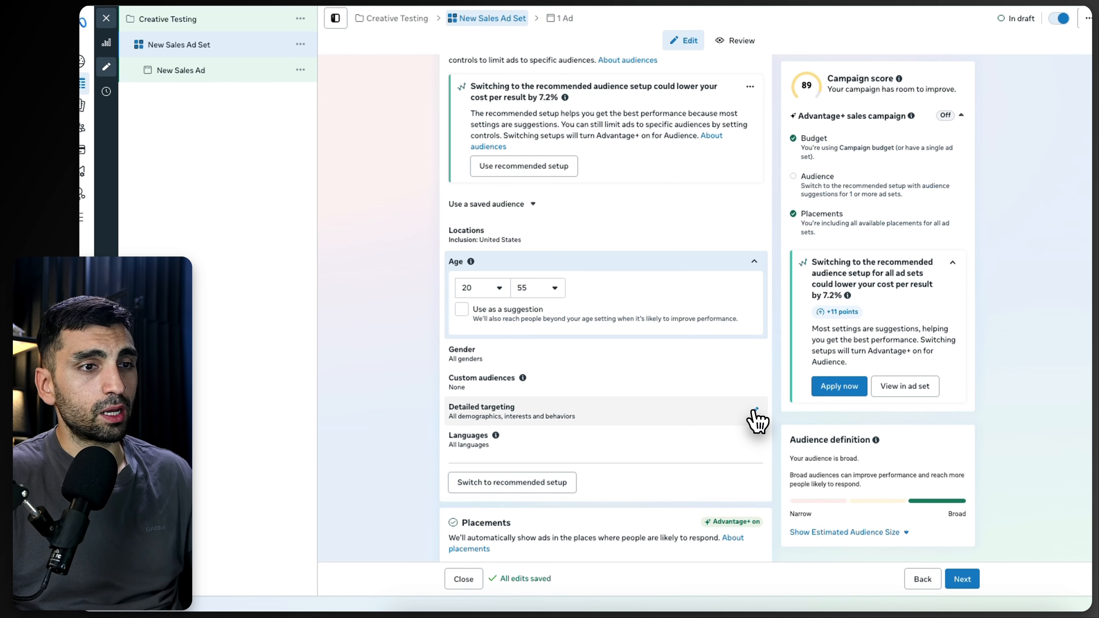
click(756, 417)
click(524, 386)
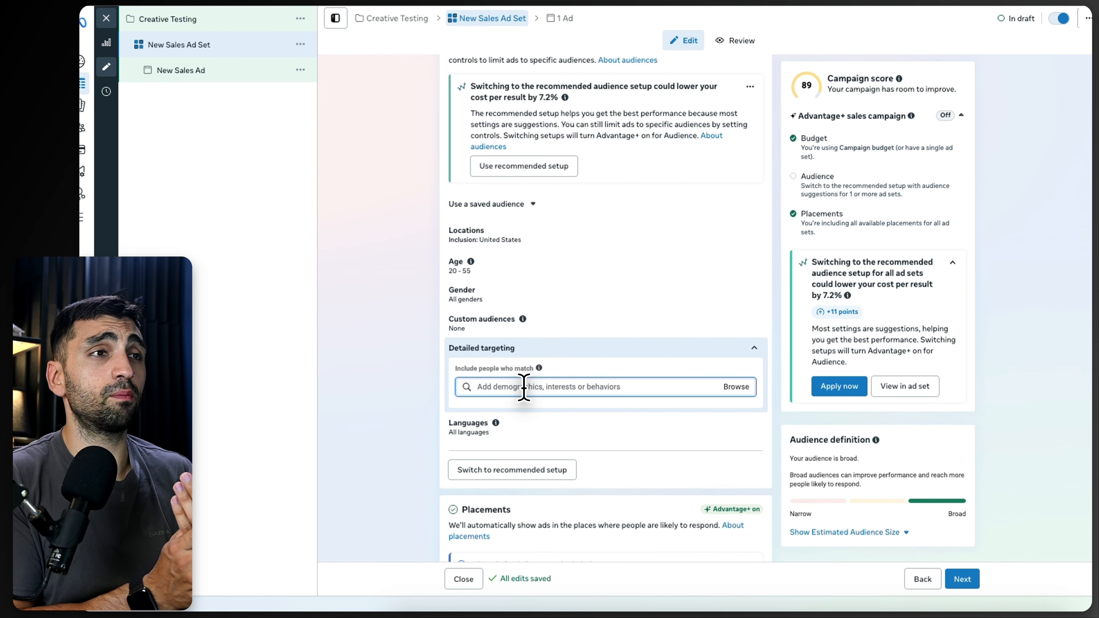
text(wellness)
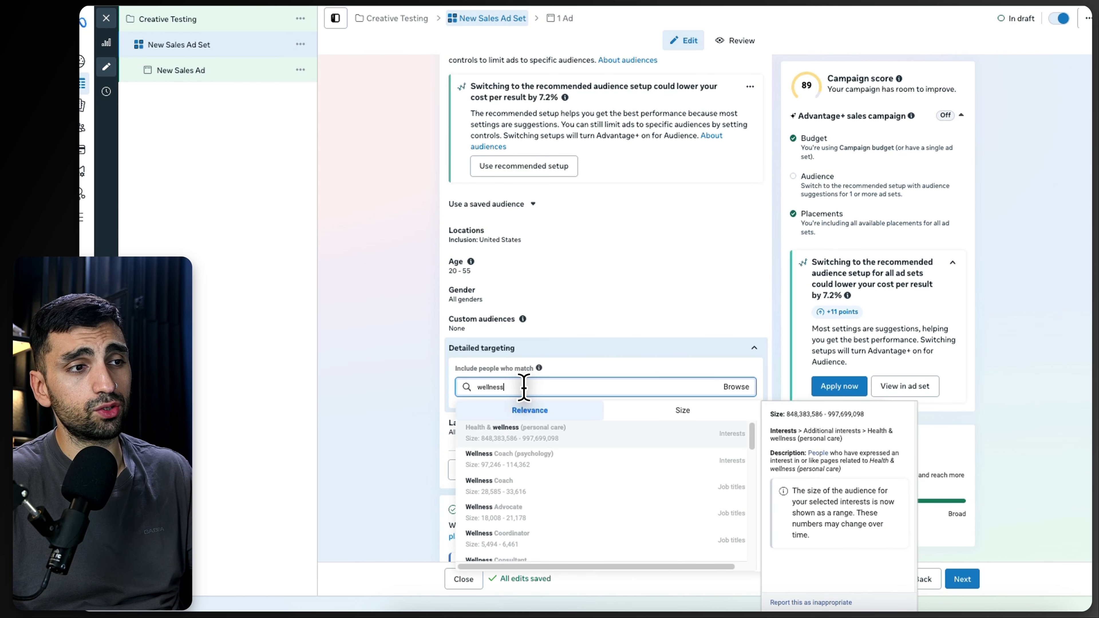
click(601, 474)
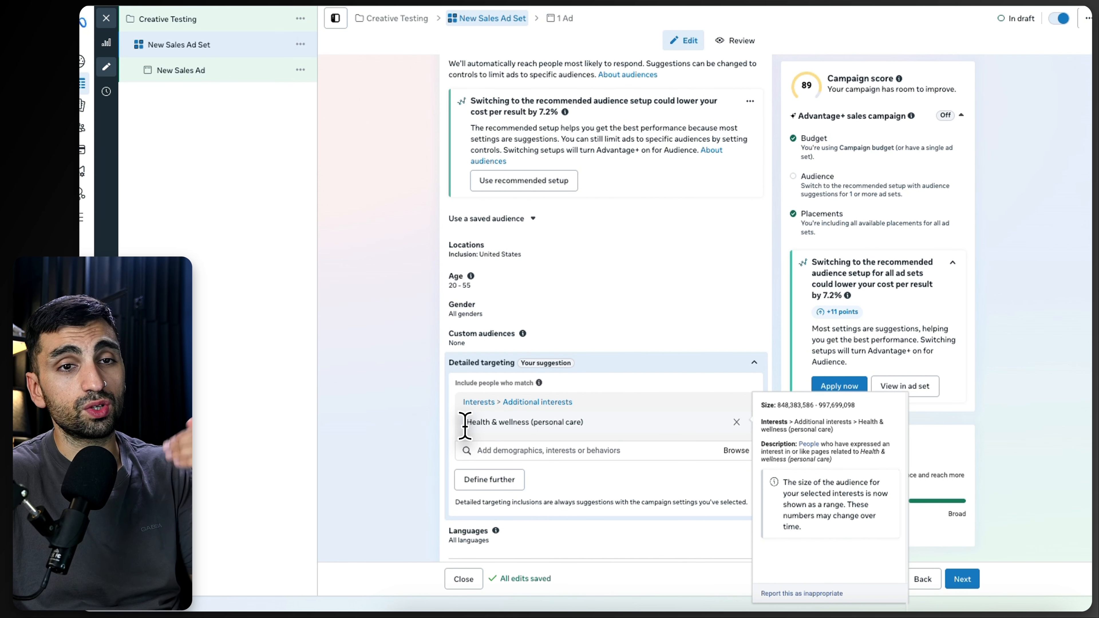
click(519, 451)
click(393, 448)
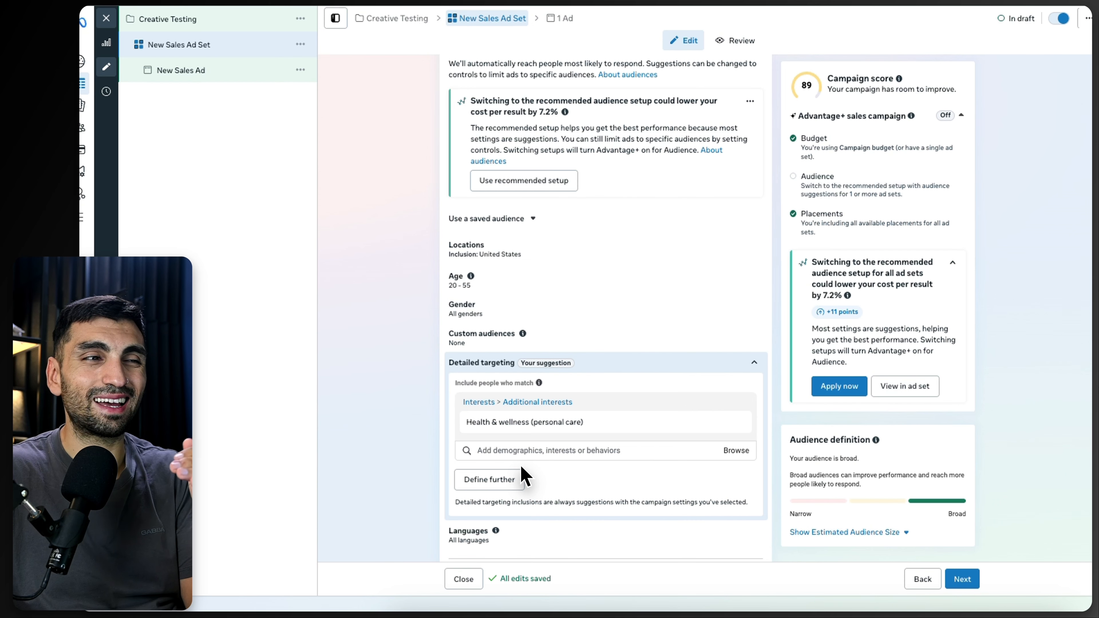
Step: Dismiss the Threads feed placement notice and show more placement settings
scroll(523, 476, down, 5)
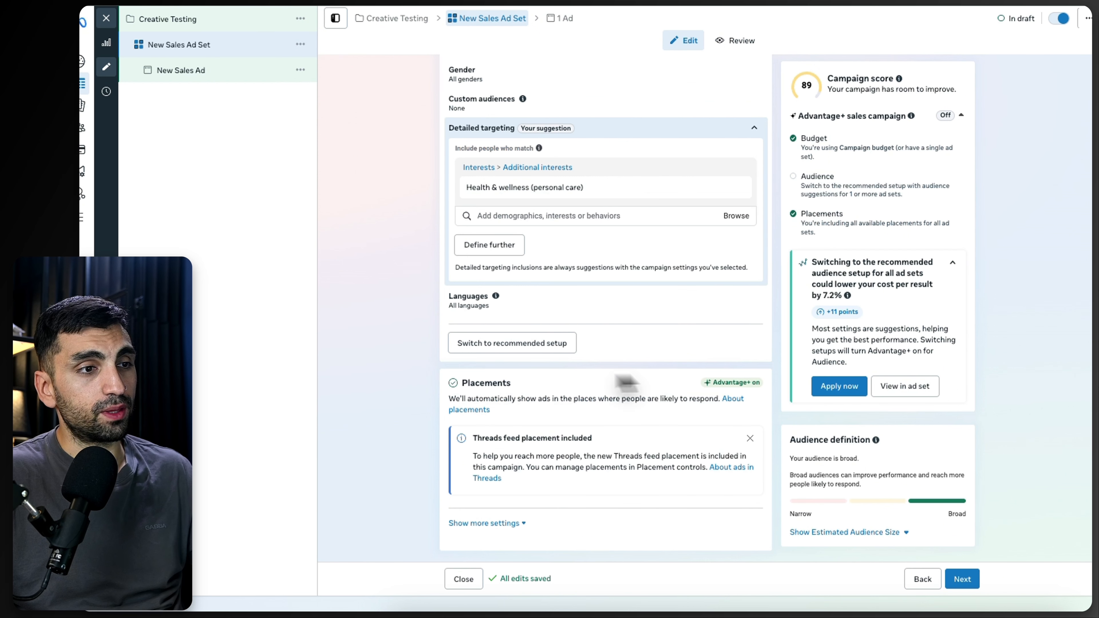
click(749, 438)
click(488, 524)
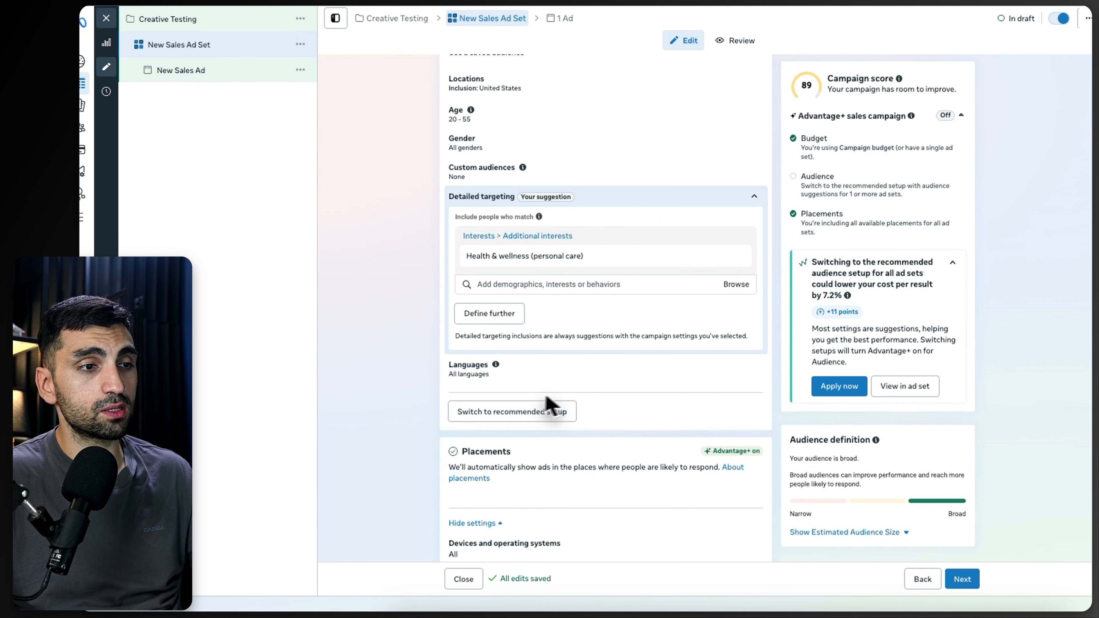
Step: Open the Placement controls and review the available placements
scroll(558, 411, down, 6)
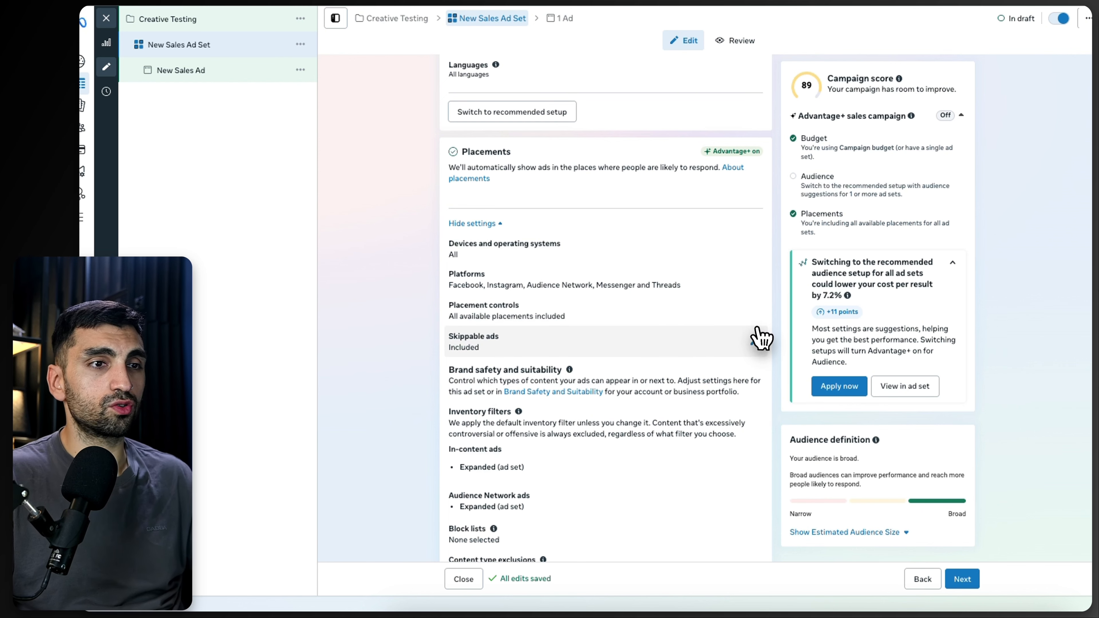
click(753, 315)
scroll(544, 385, down, 4)
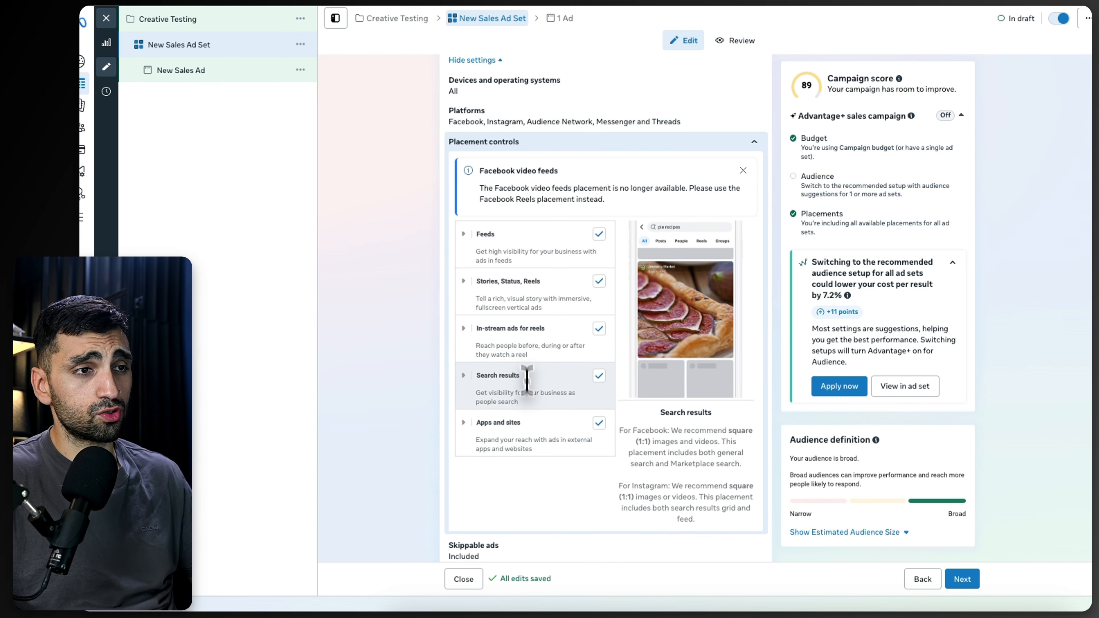
scroll(520, 392, up, 6)
scroll(483, 393, down, 3)
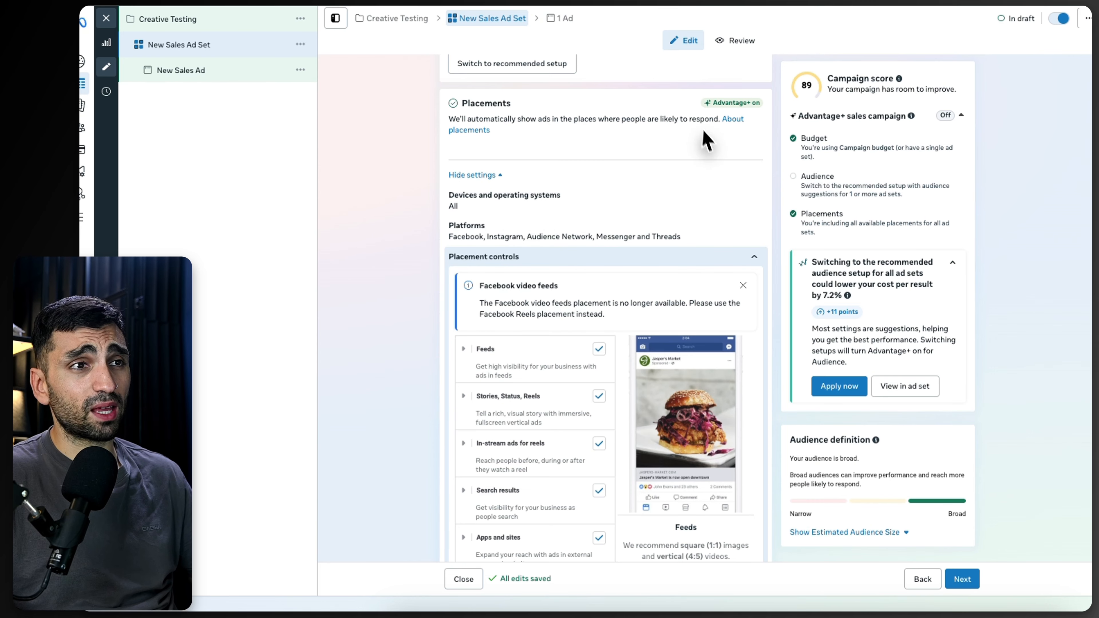
Step: Scroll through the ad set to review placements, brand safety, attribution and audience settings
drag(690, 100, 762, 101)
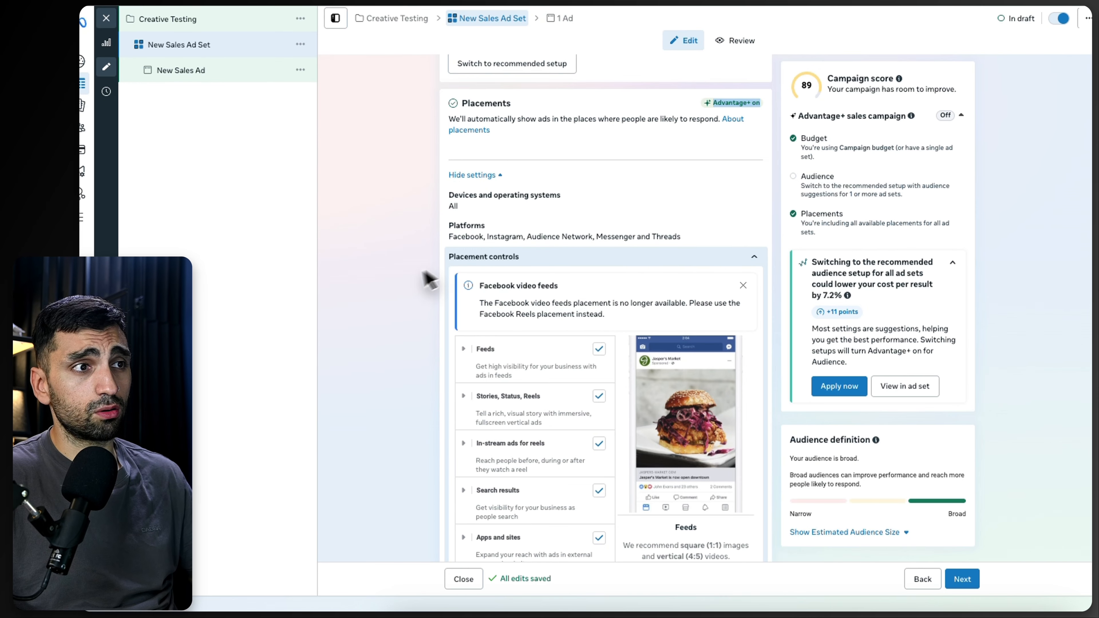
click(426, 281)
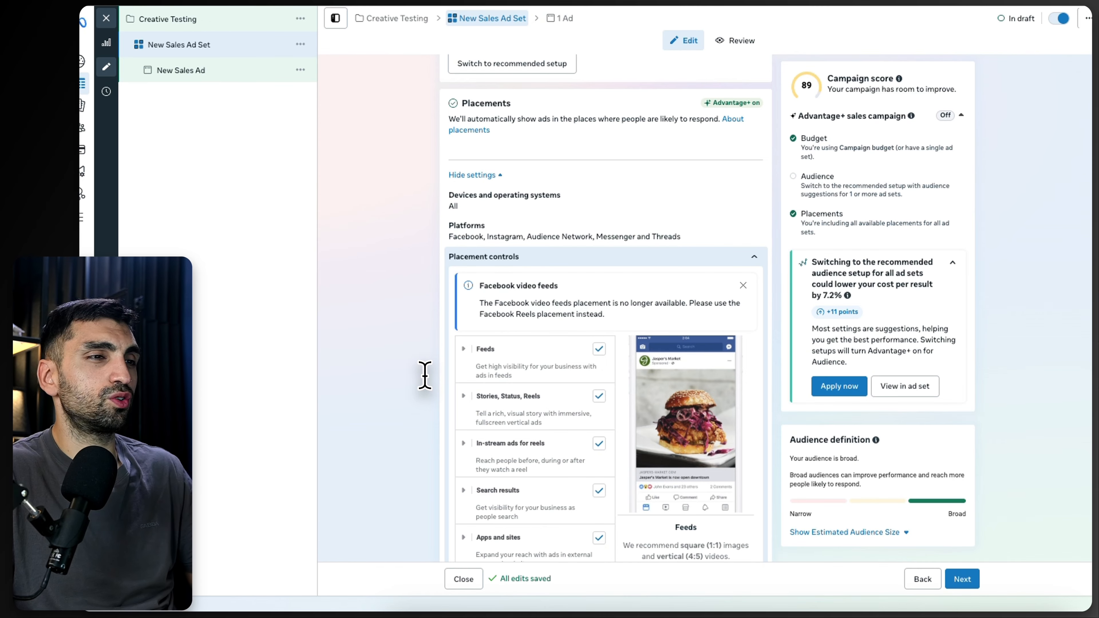
scroll(563, 459, down, 1)
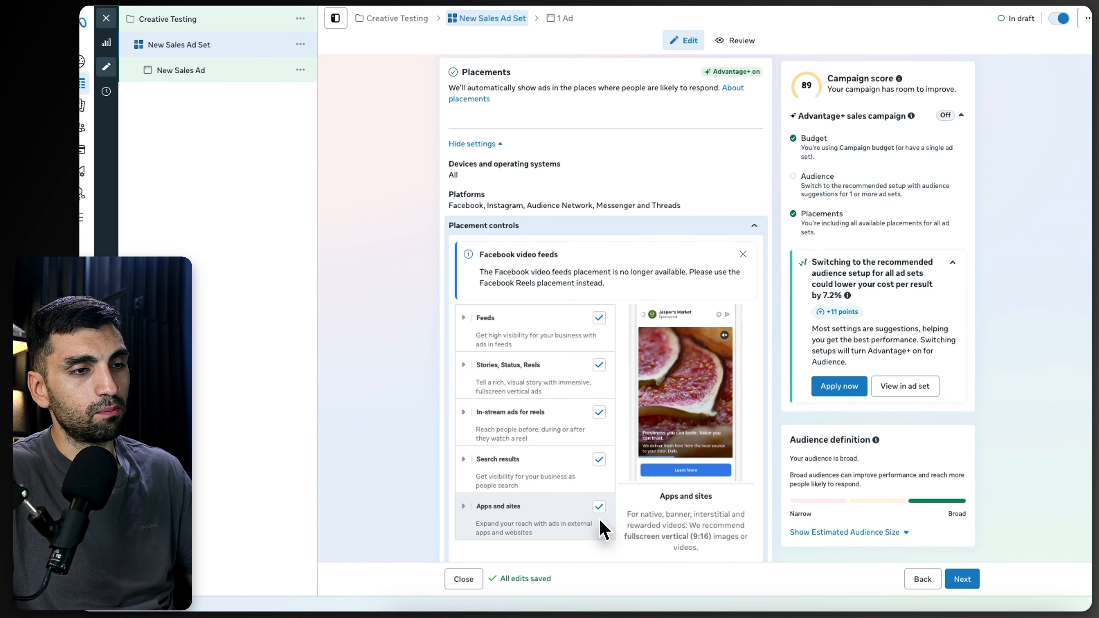
scroll(402, 462, down, 6)
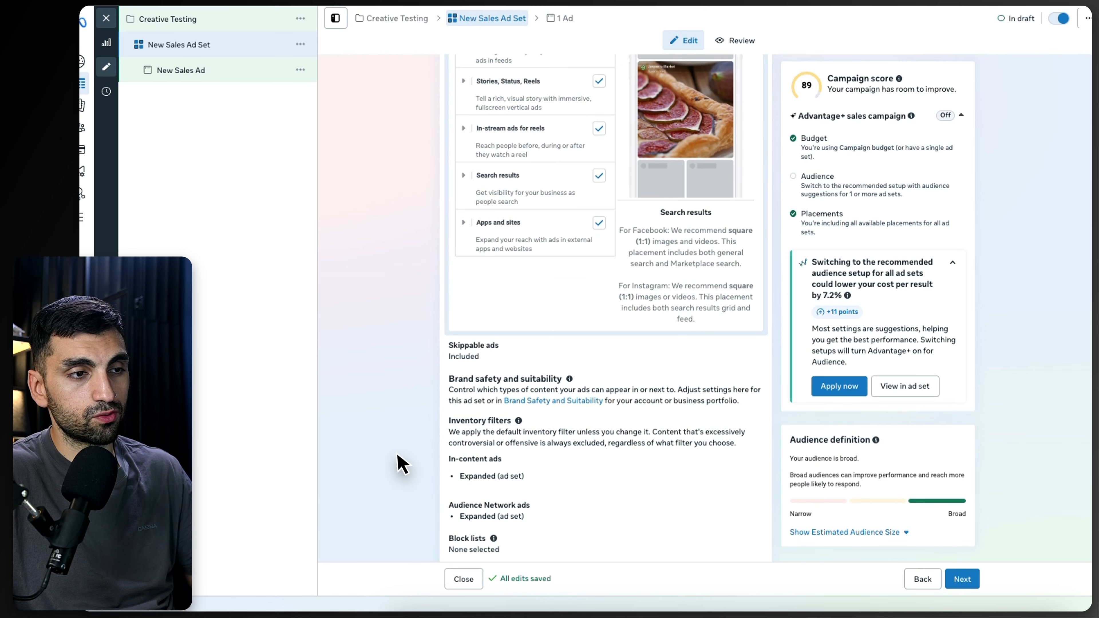
scroll(400, 458, down, 2)
scroll(417, 463, up, 11)
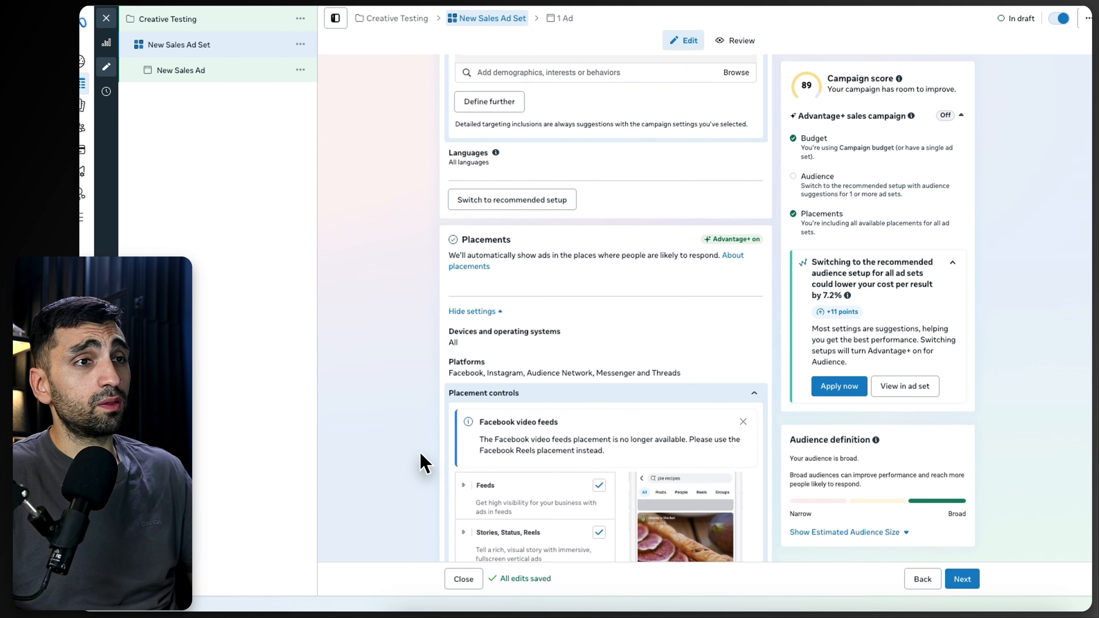
scroll(422, 463, up, 15)
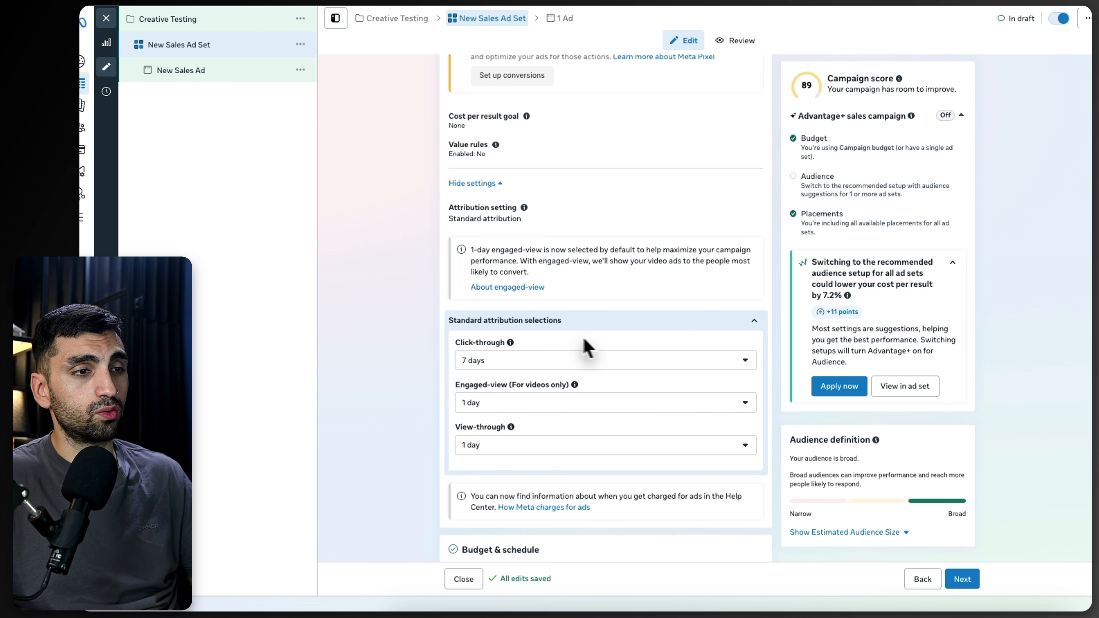
scroll(586, 346, down, 15)
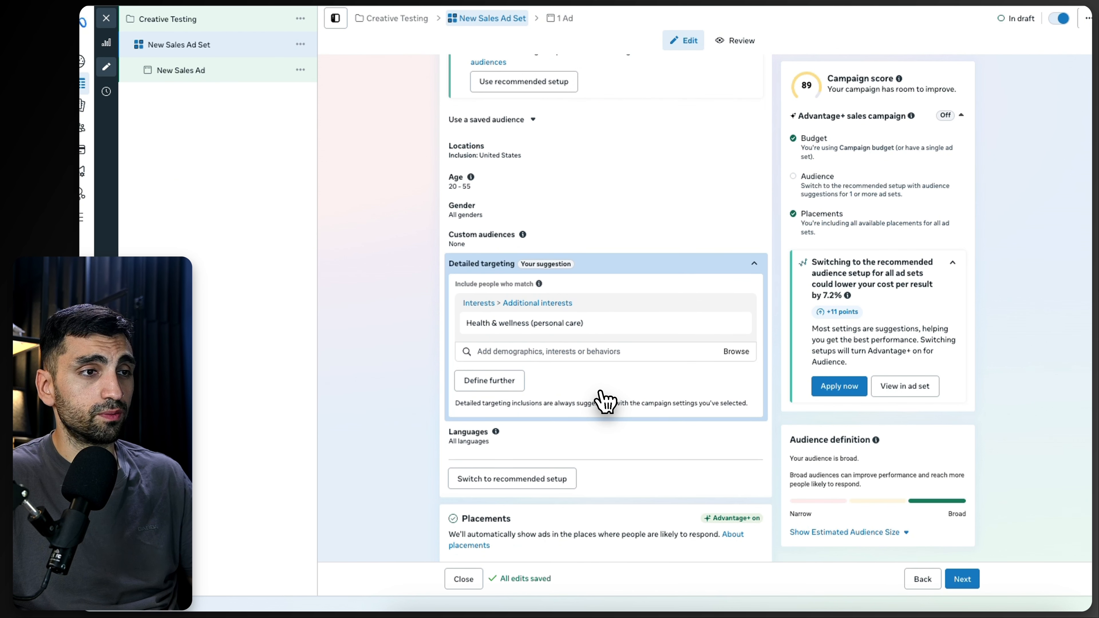
scroll(601, 394, down, 3)
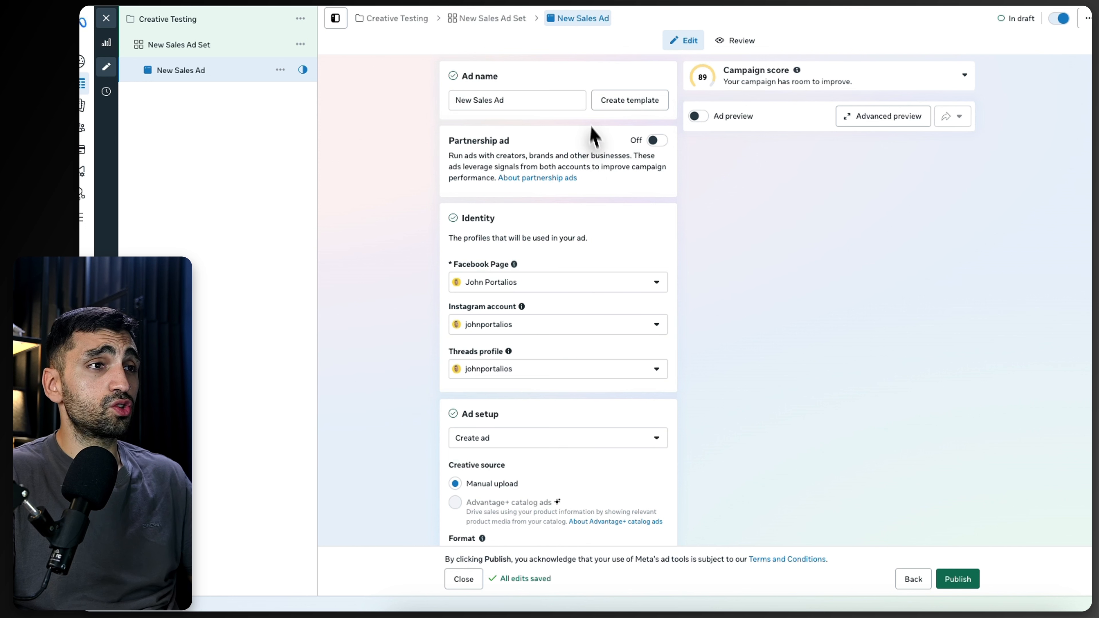
Step: Open the business portfolio settings' Pages section
triple_click(527, 99)
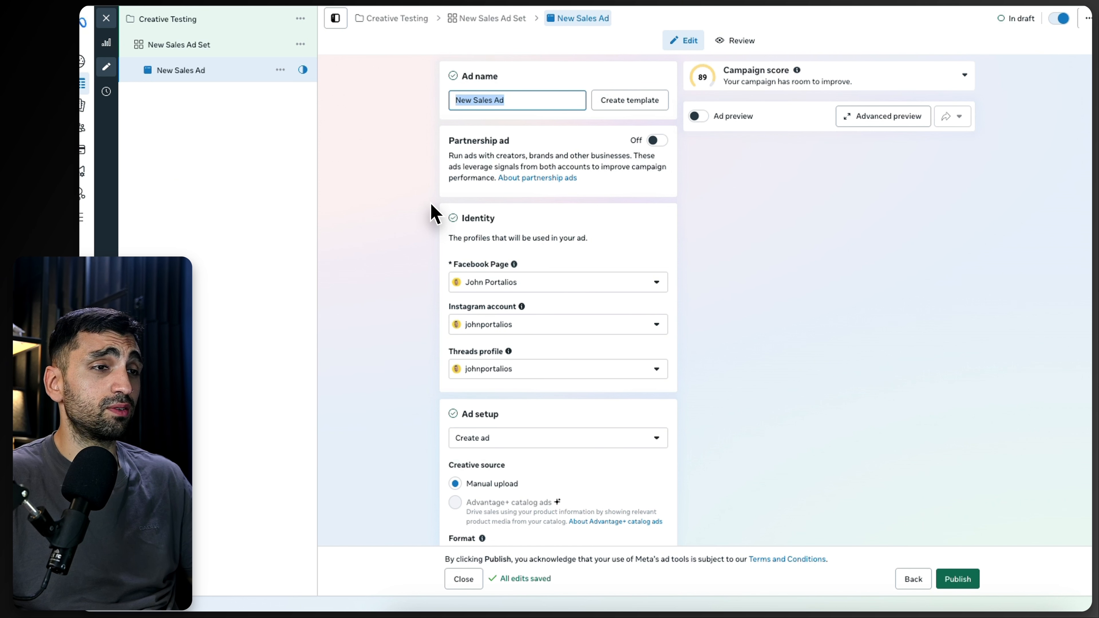
click(435, 221)
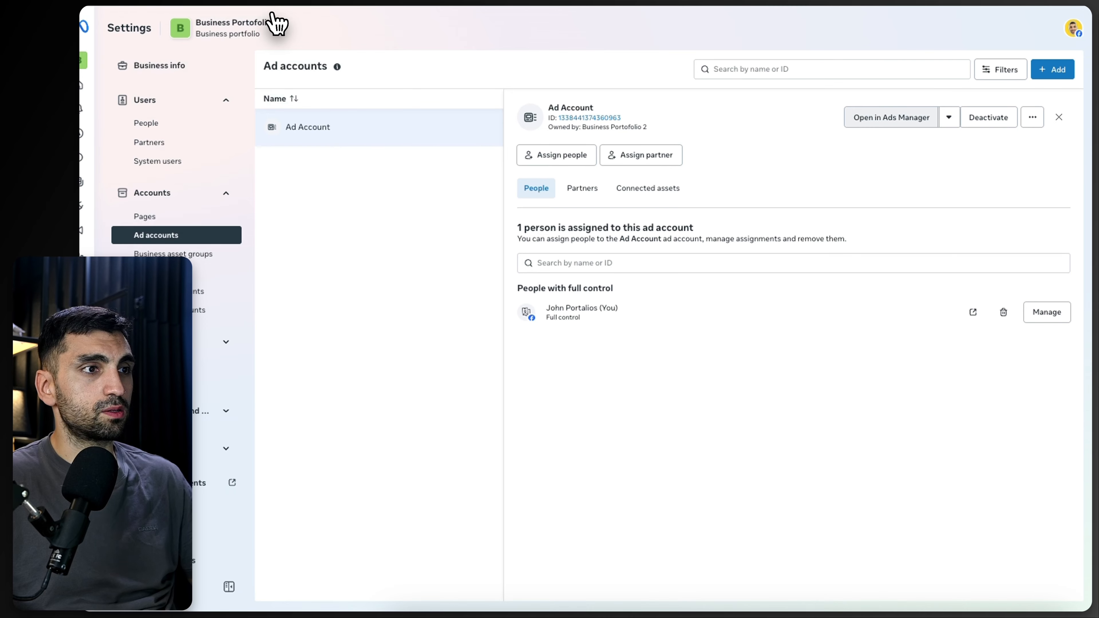
click(166, 217)
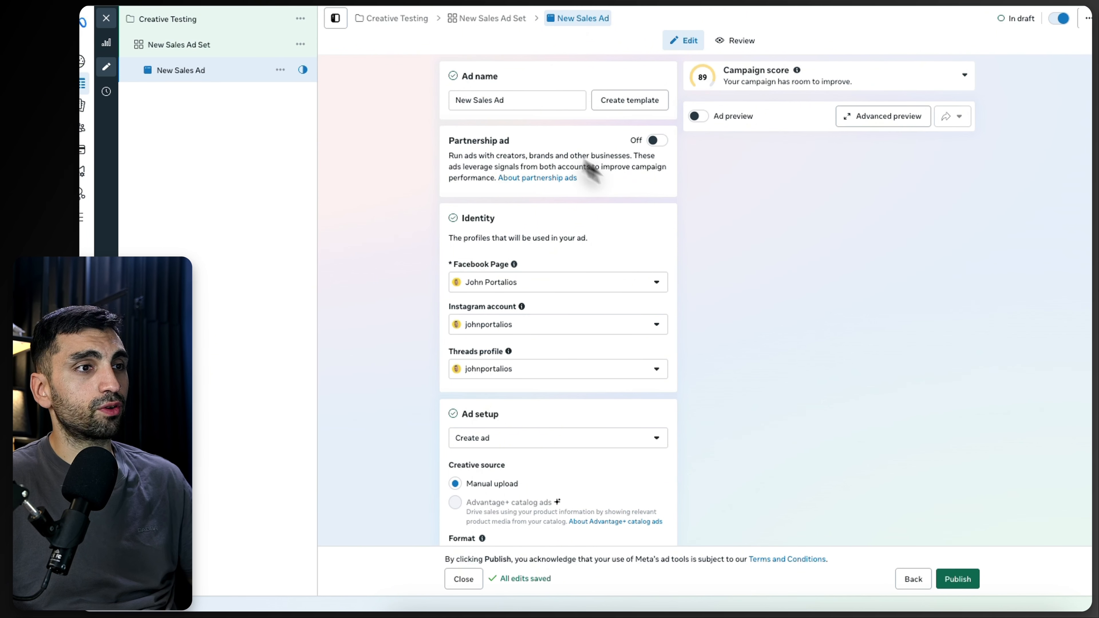
click(599, 288)
click(790, 383)
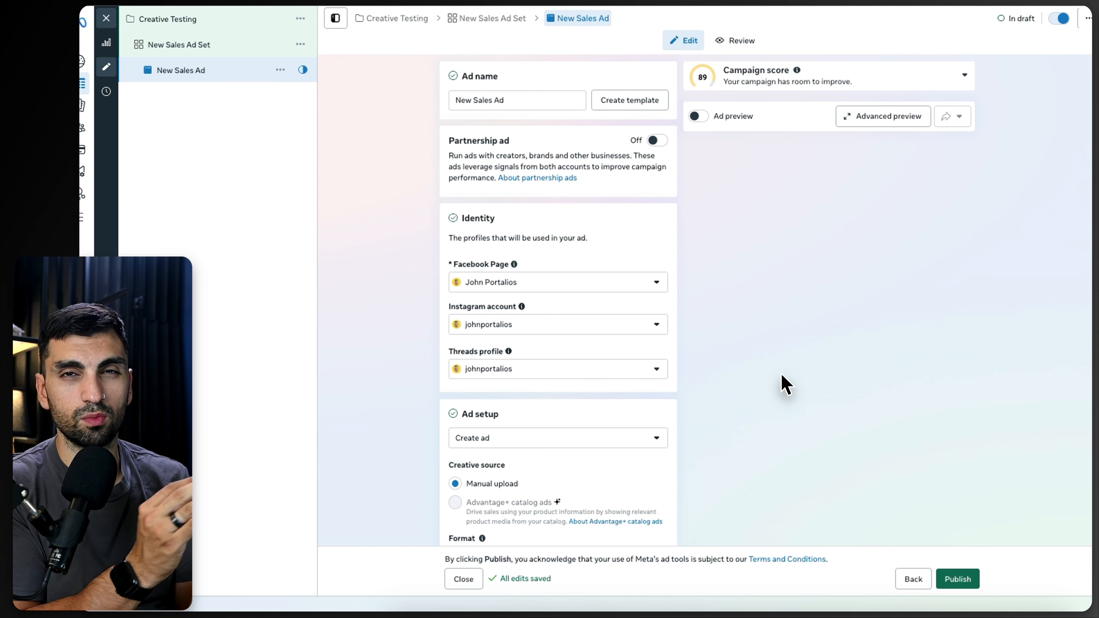
Step: Switch the ad format through Flexible and Carousel and settle on Single image or video
scroll(547, 229, down, 3)
scroll(547, 230, down, 4)
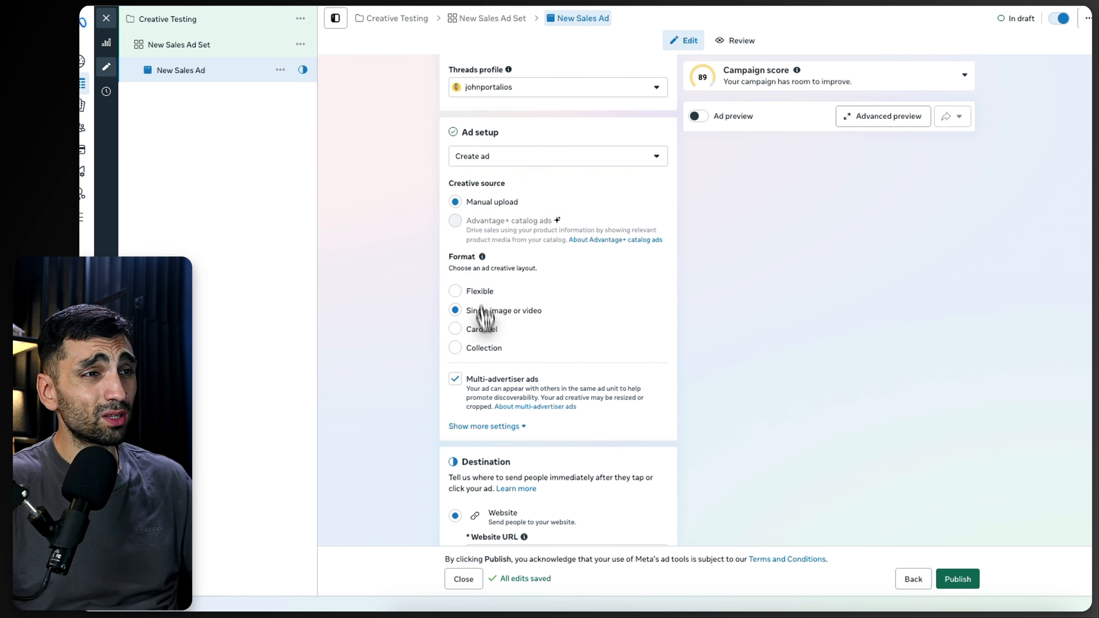
drag(527, 298, 426, 290)
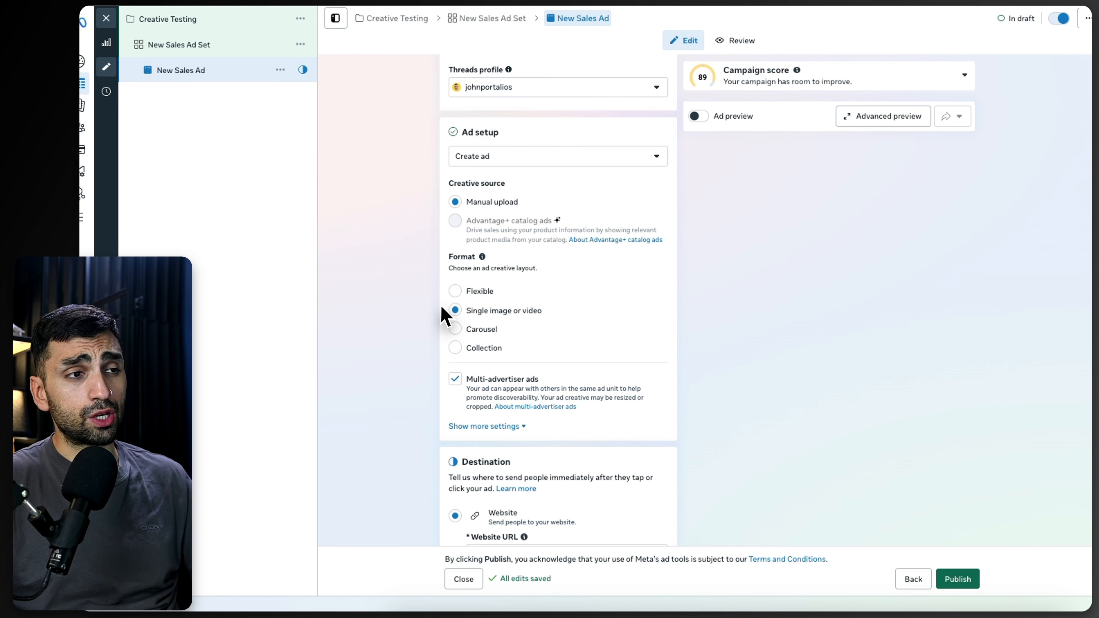
drag(498, 300, 455, 291)
click(454, 291)
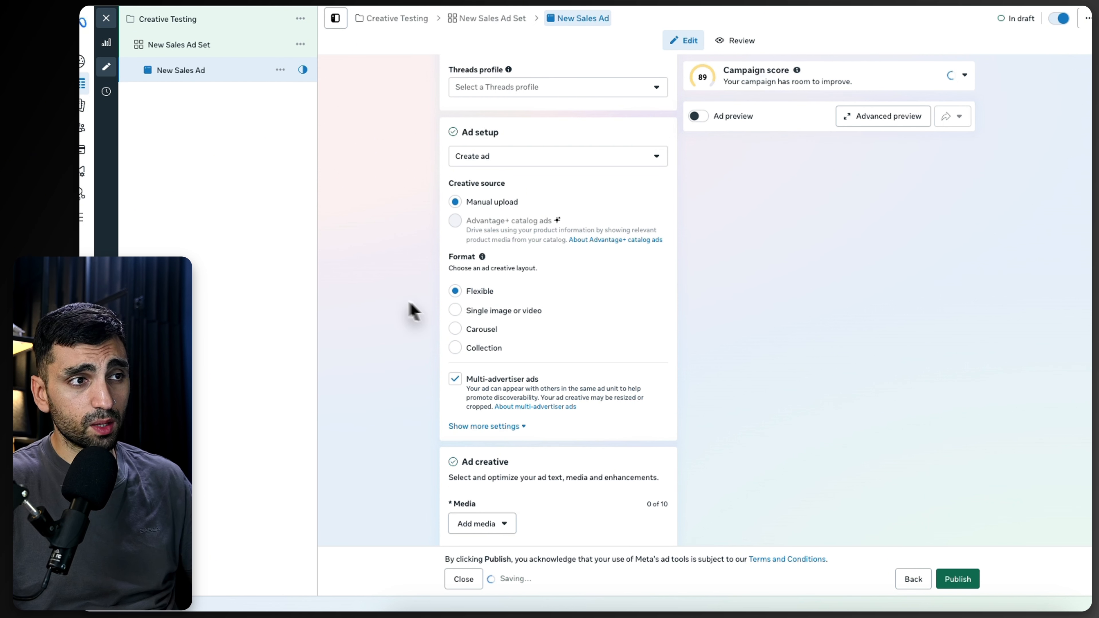
click(467, 309)
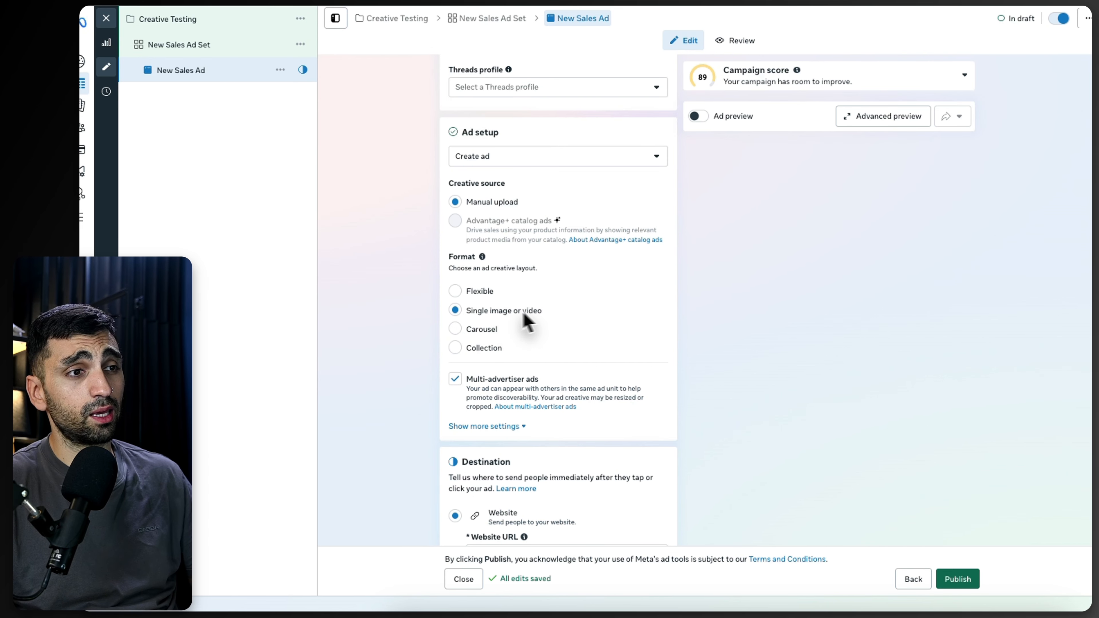
click(480, 330)
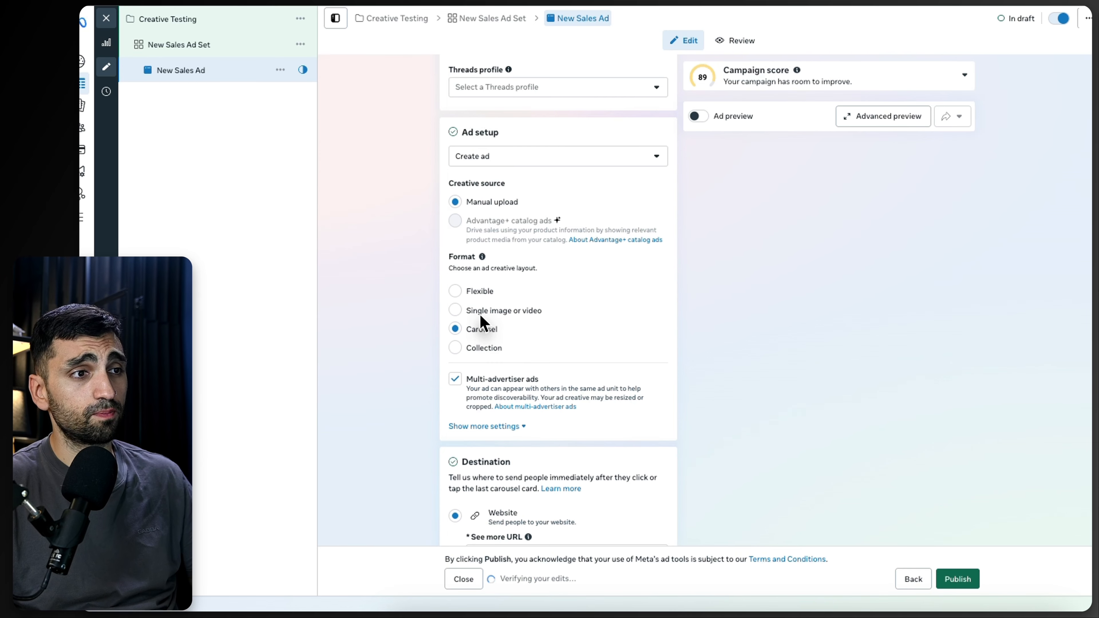
click(480, 313)
click(478, 329)
click(472, 312)
Step: Browse Savd clothing's ads in the Inspo ad library for creative inspiration
scroll(495, 341, down, 3)
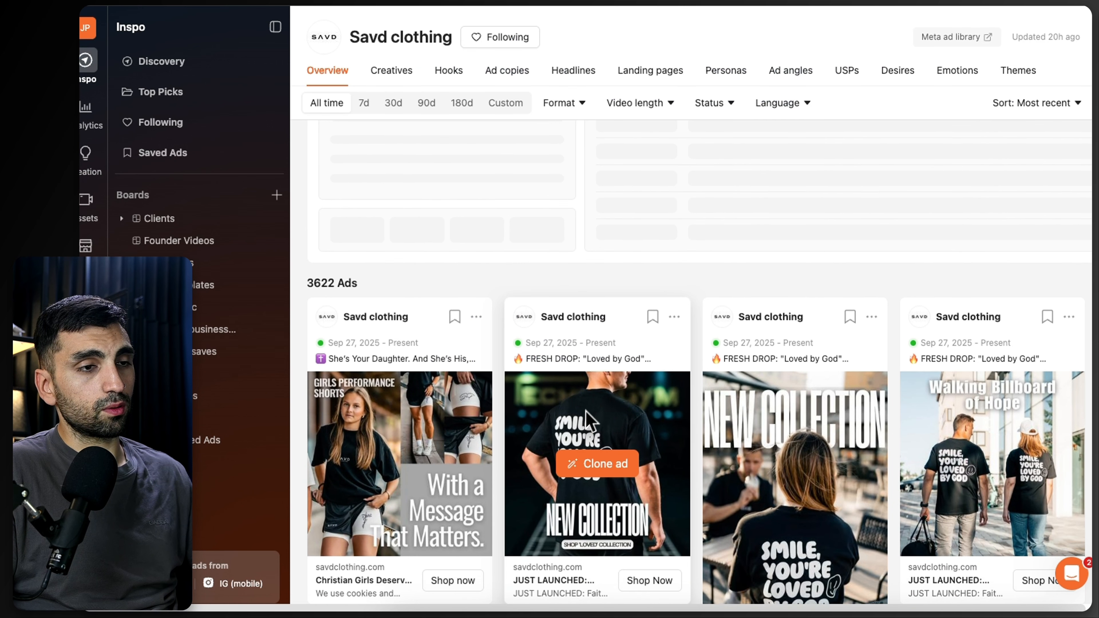
scroll(588, 419, down, 3)
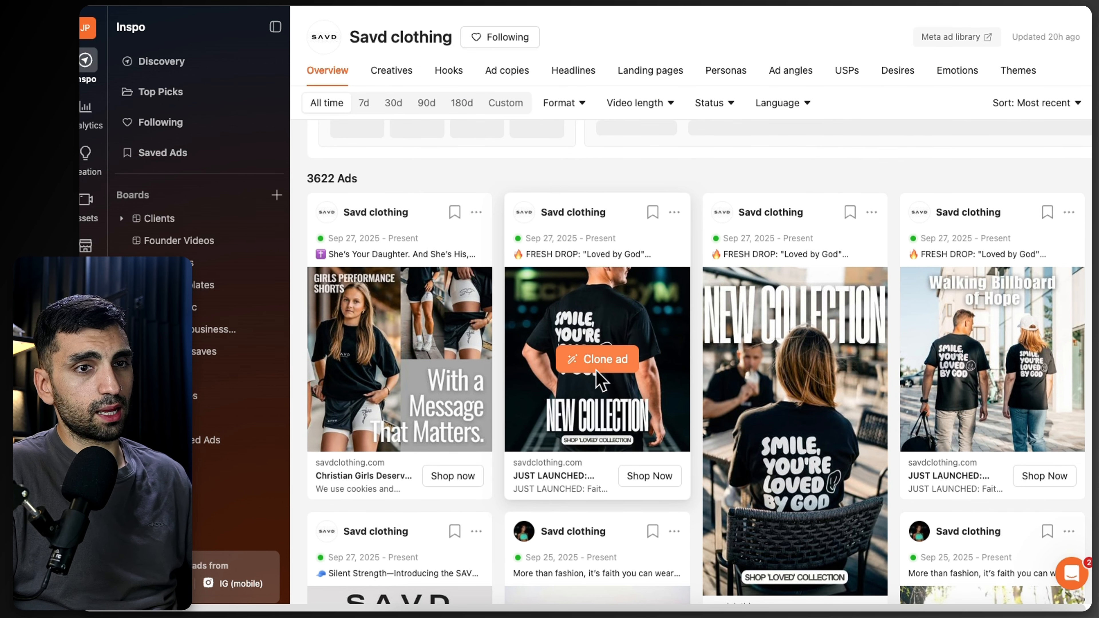
scroll(600, 381, down, 15)
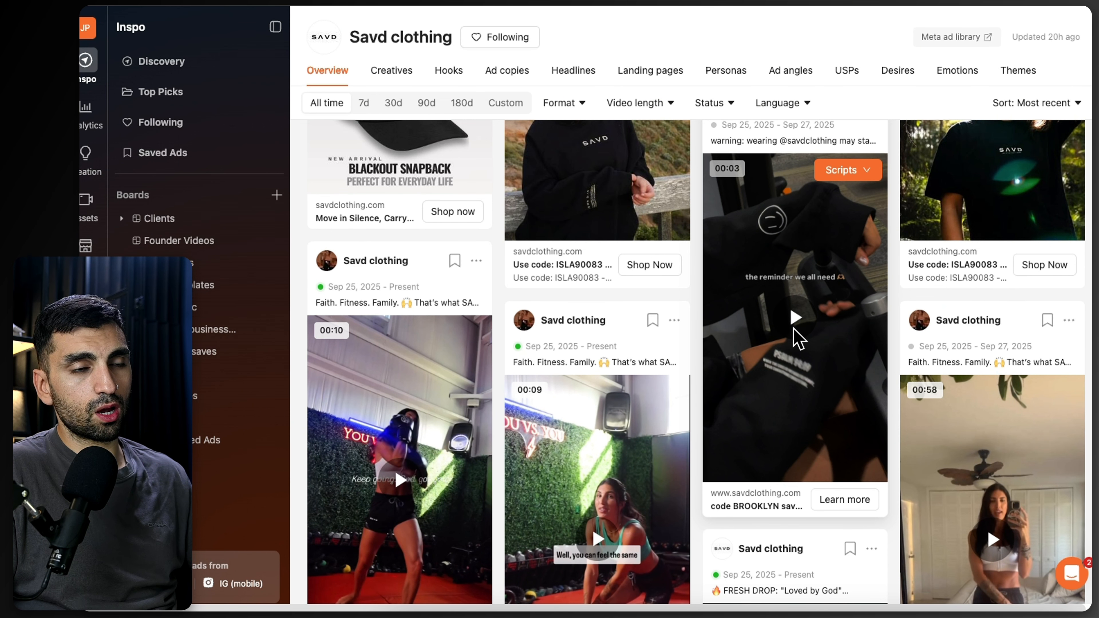
scroll(793, 344, up, 1)
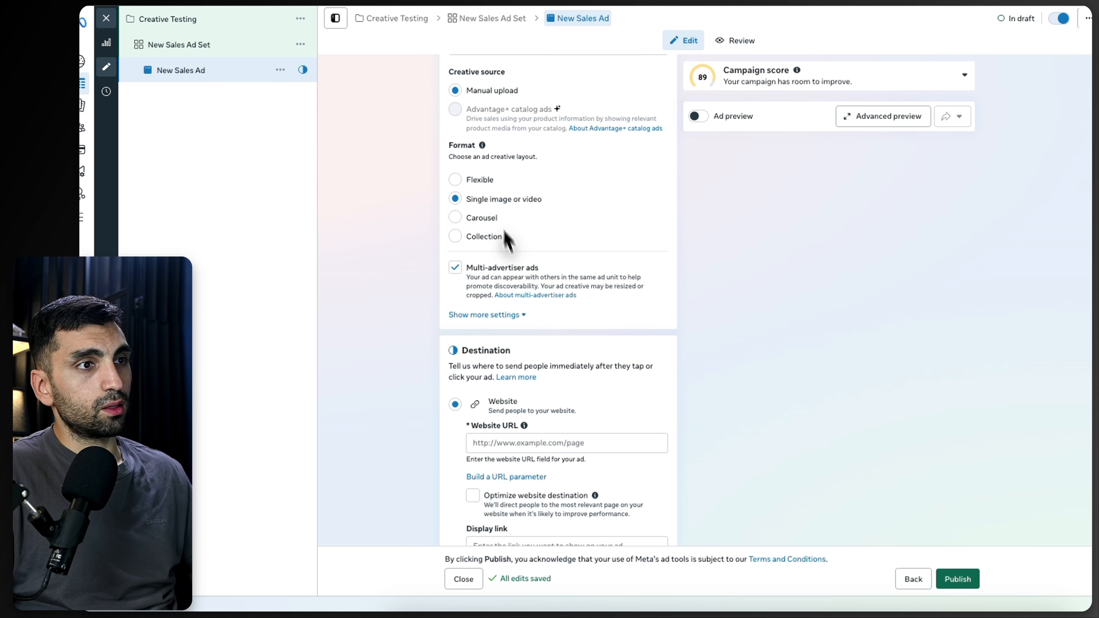
Step: Set the ad's website URL to the JOLYN store's Andy Bikini Bottom - Grape product page
scroll(507, 240, down, 3)
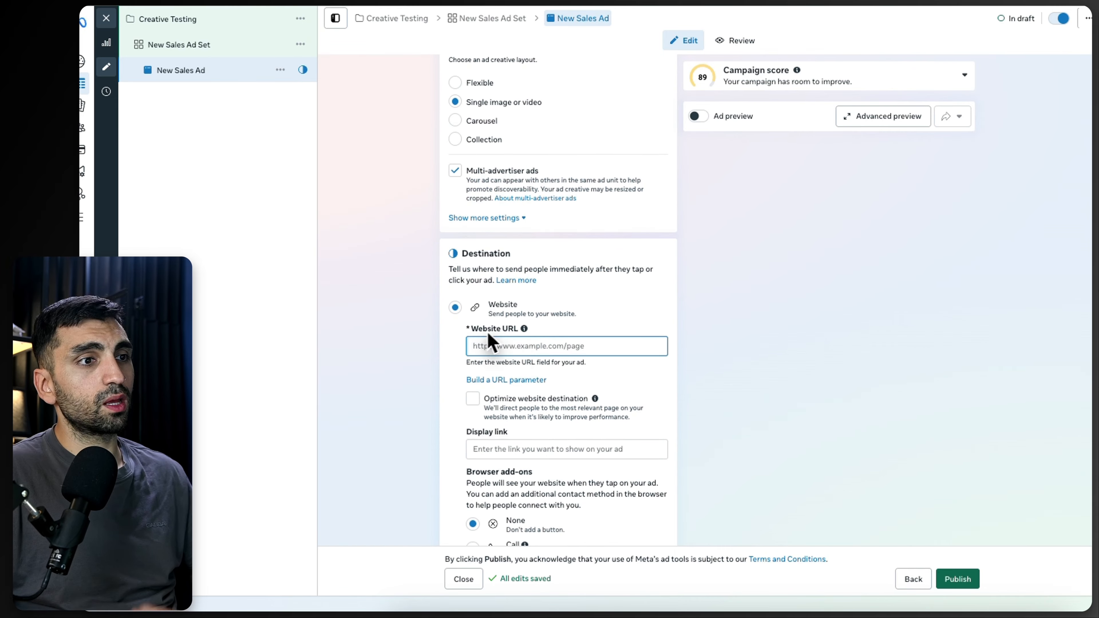
double_click(490, 329)
click(506, 347)
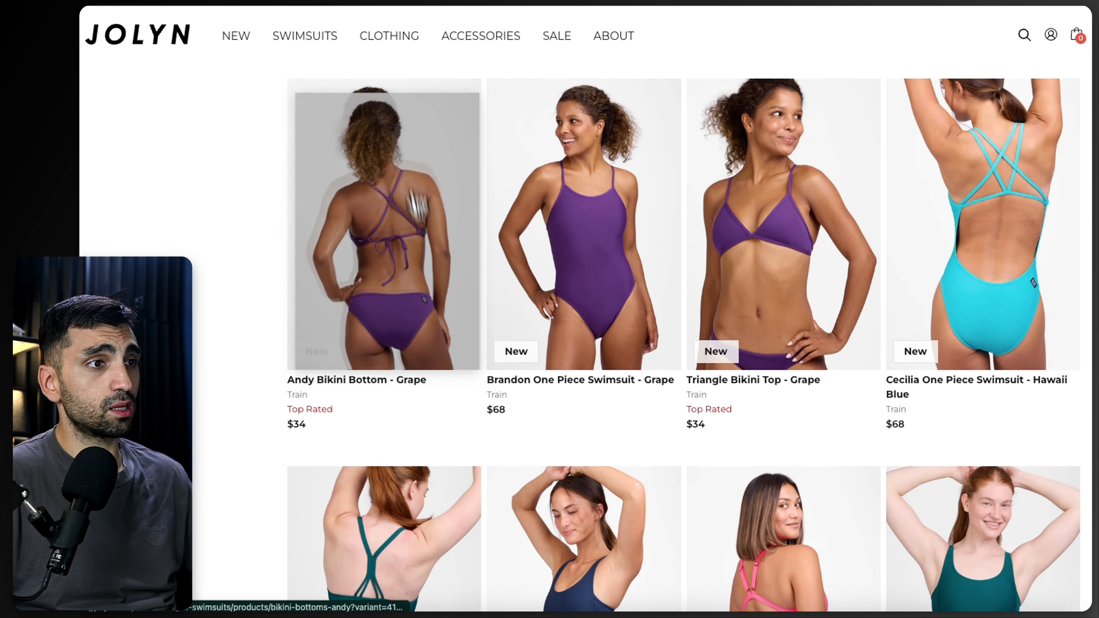
mouse_move(386, 15)
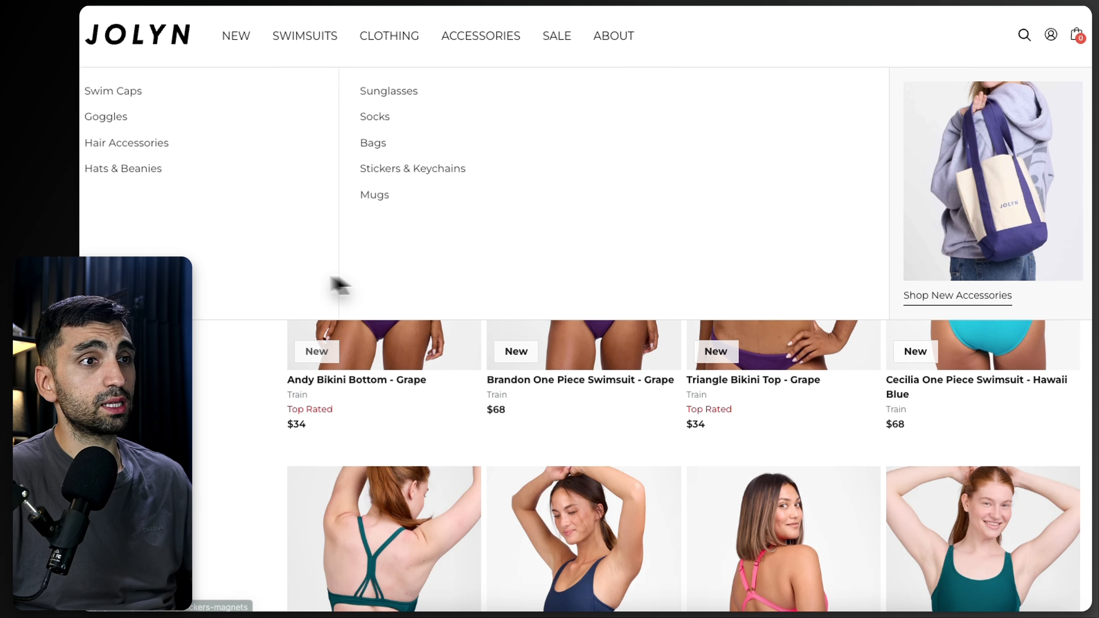
scroll(303, 303, up, 1)
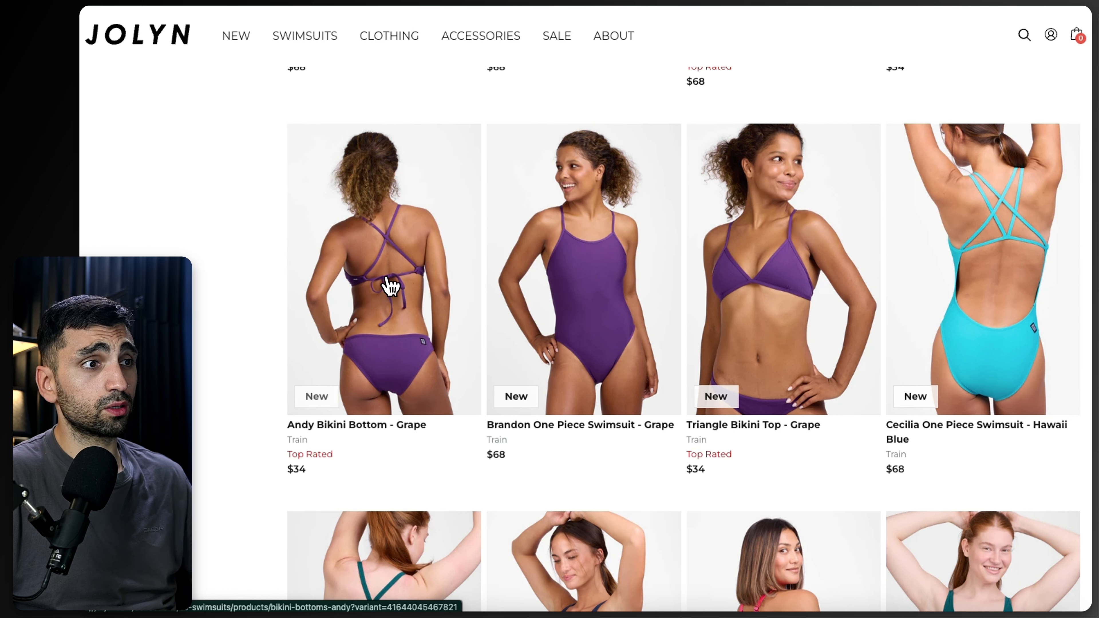
click(390, 285)
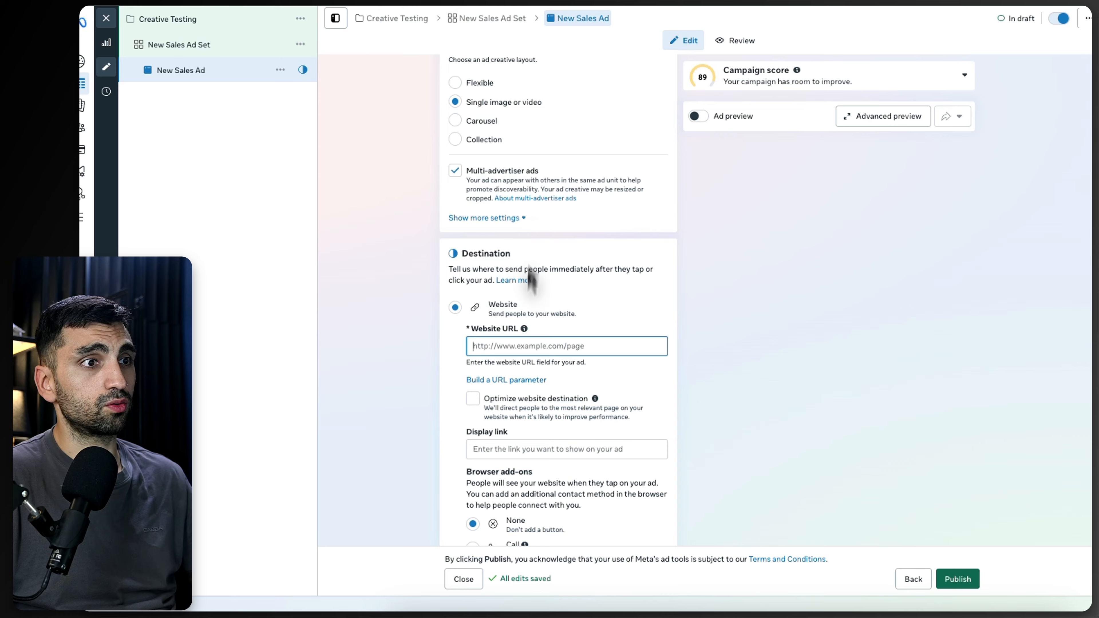
key(super+v)
click(802, 337)
scroll(478, 287, down, 10)
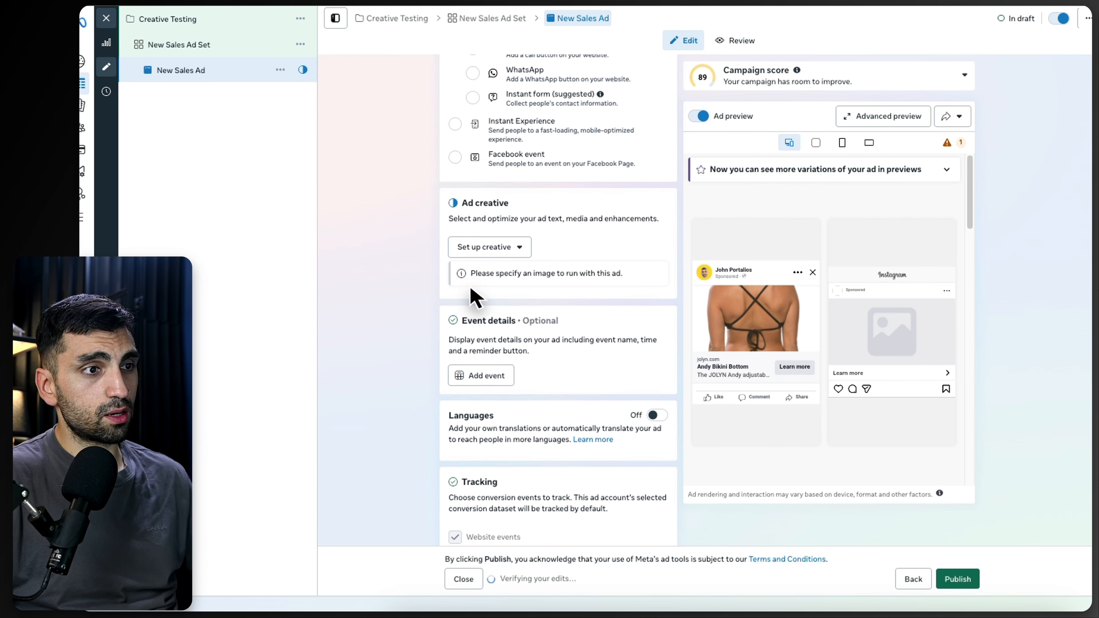
click(484, 249)
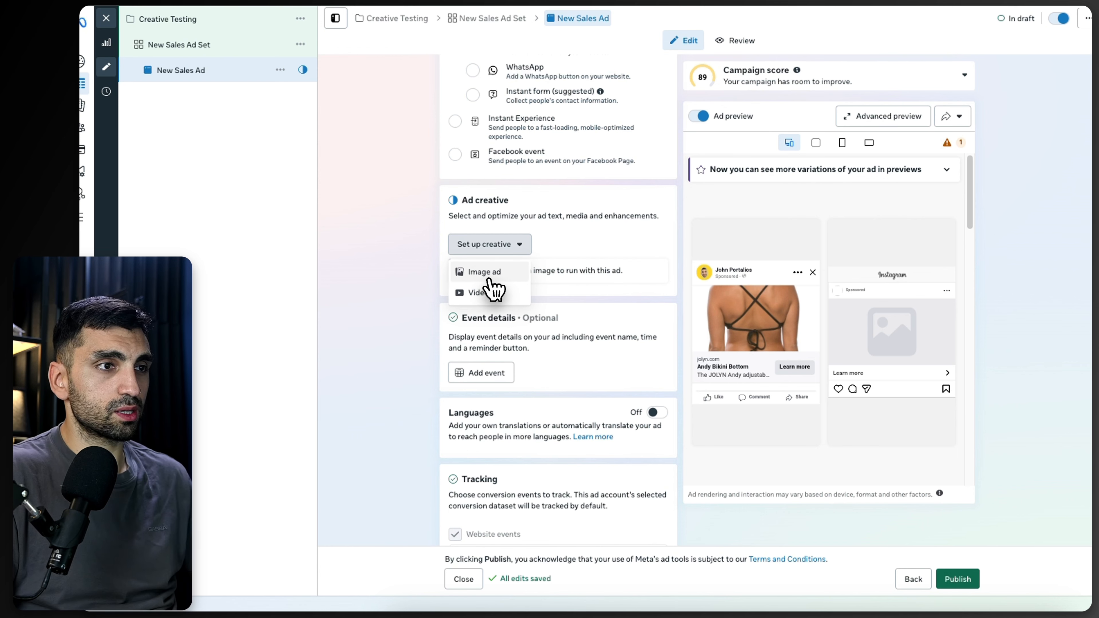
click(488, 277)
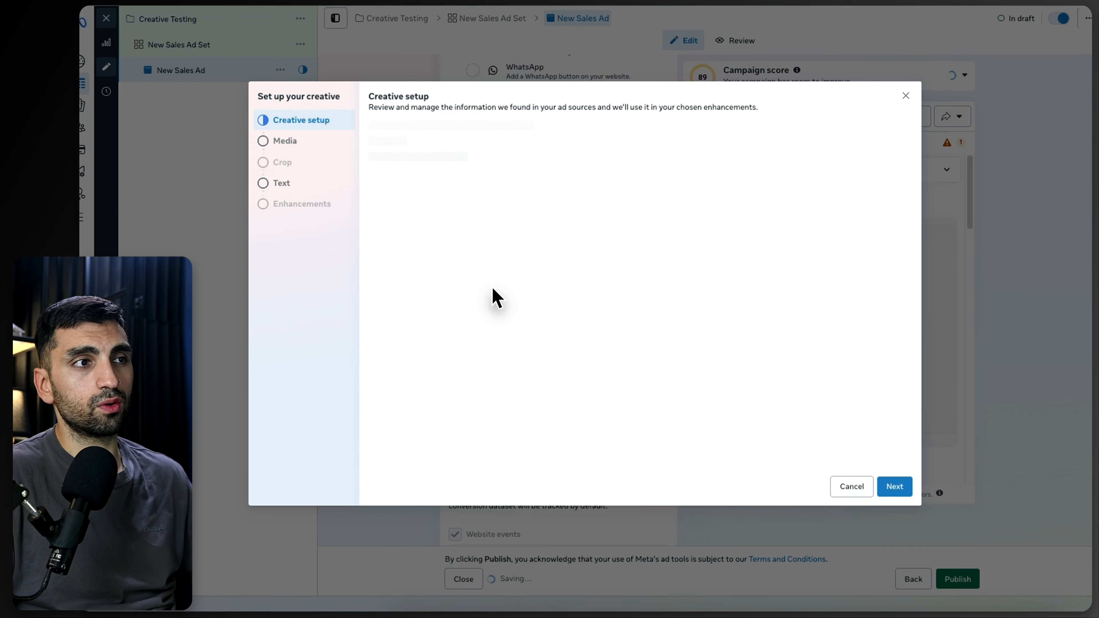
click(294, 144)
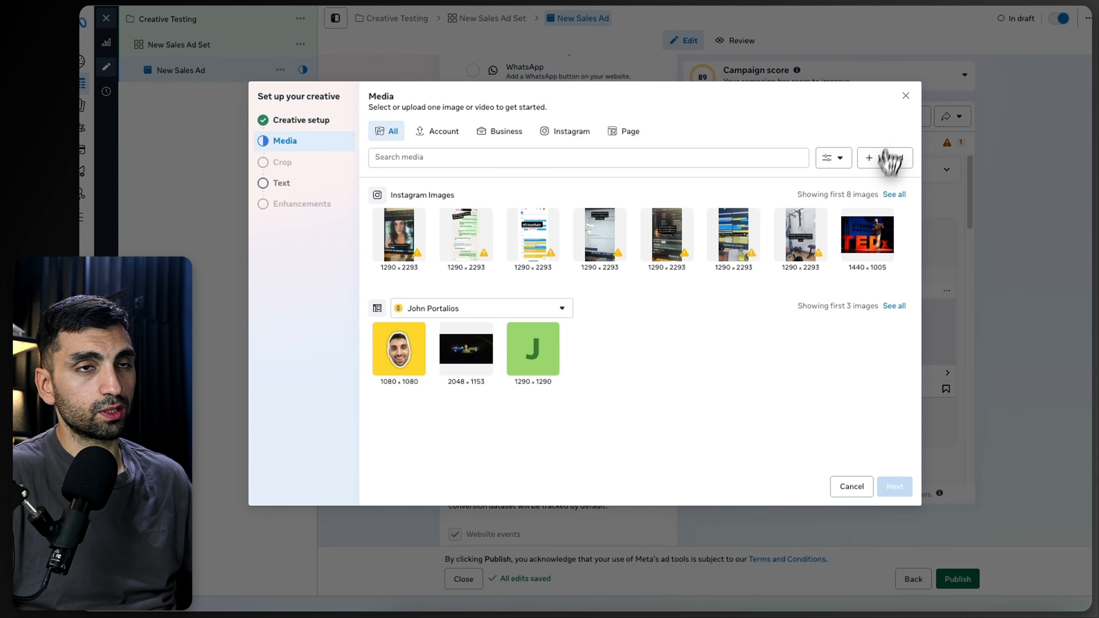
click(906, 96)
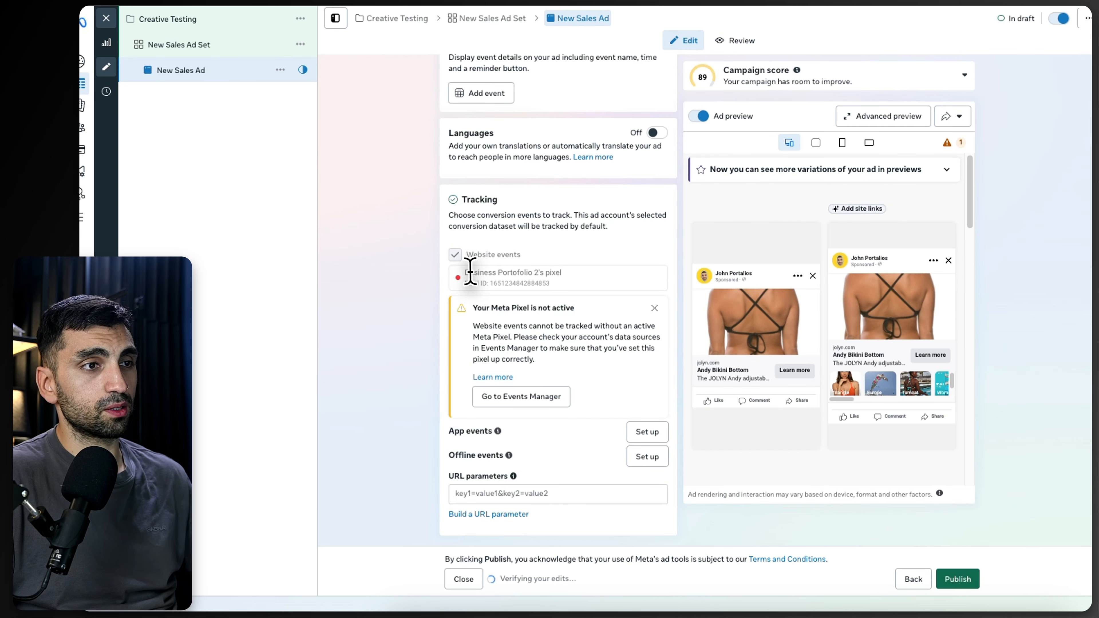
Step: Dismiss the inactive Meta Pixel notice in the ad's Tracking section
drag(465, 272, 575, 275)
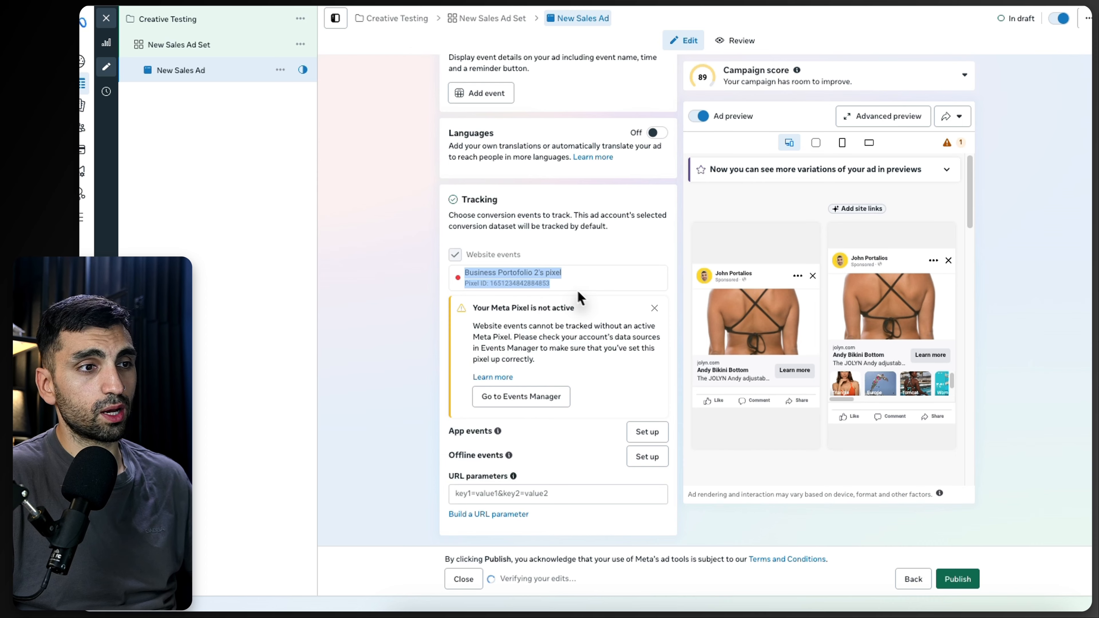
click(654, 308)
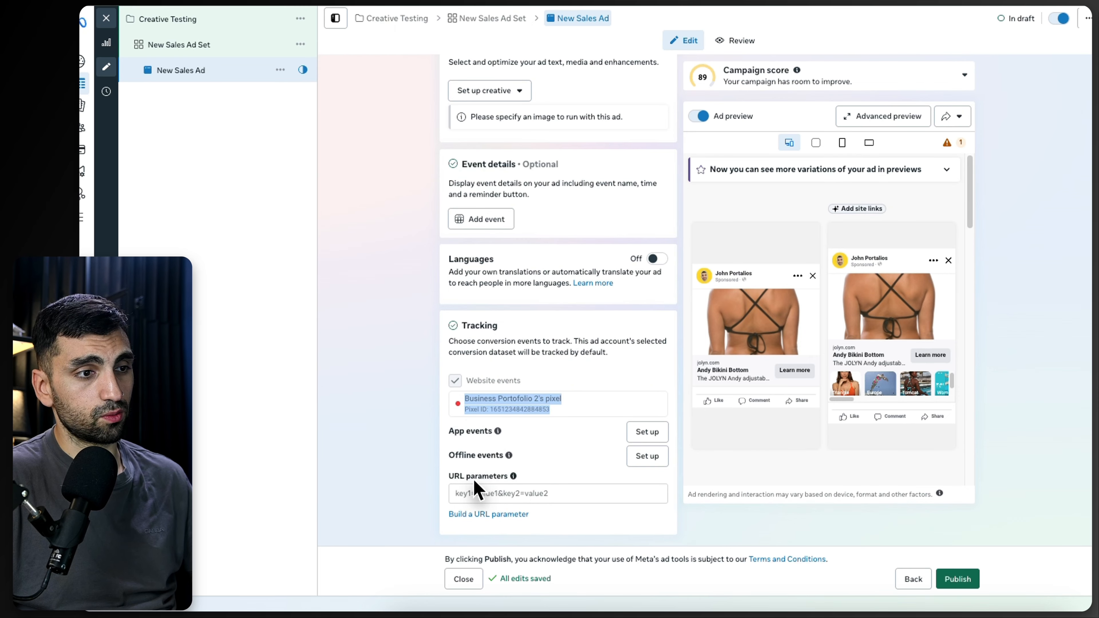
click(475, 493)
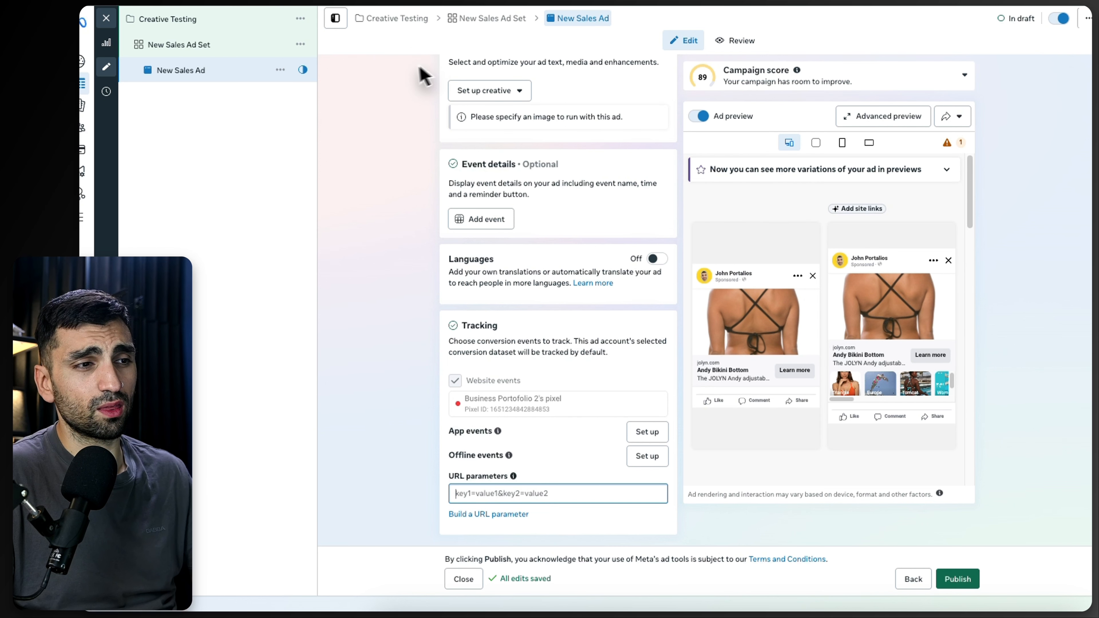
click(401, 489)
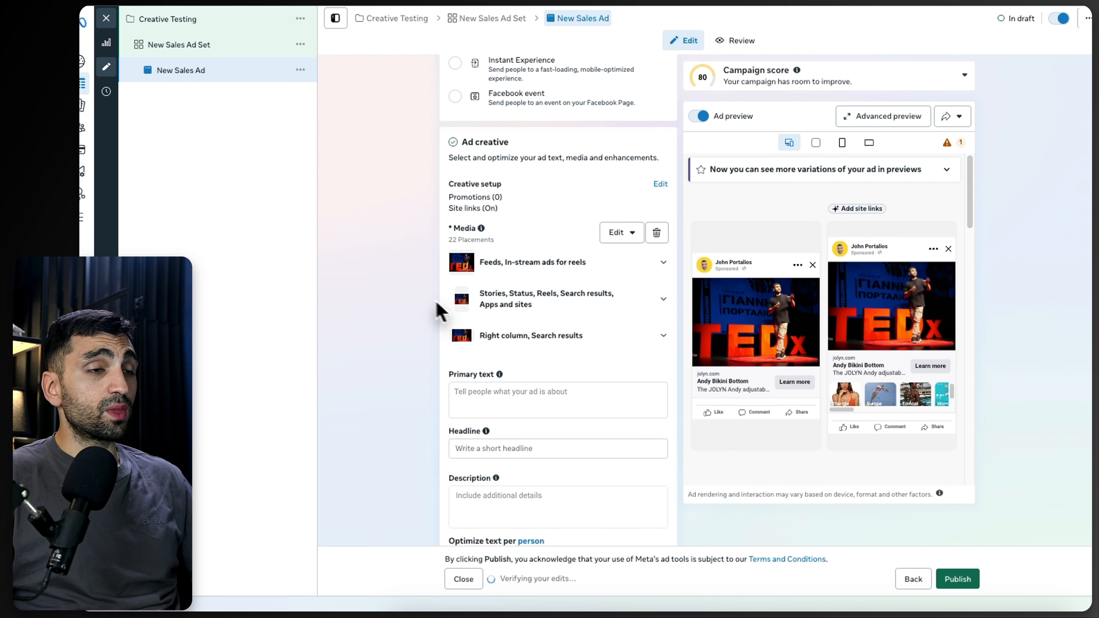
Step: Examine the media edit options and the primary text and headline fields of the ad creative
click(621, 235)
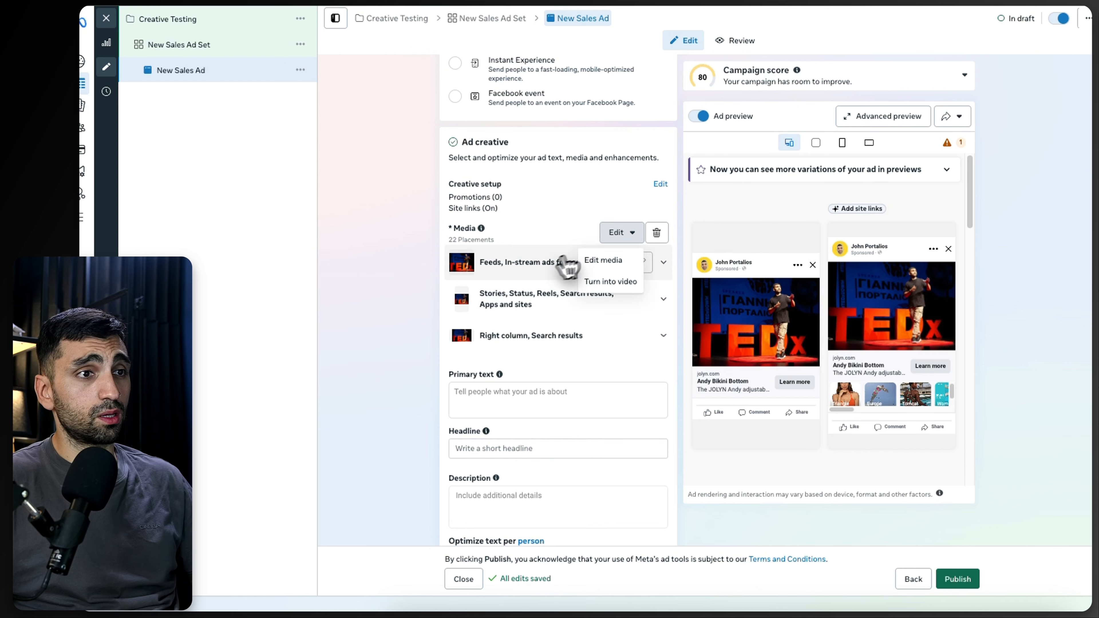
click(336, 299)
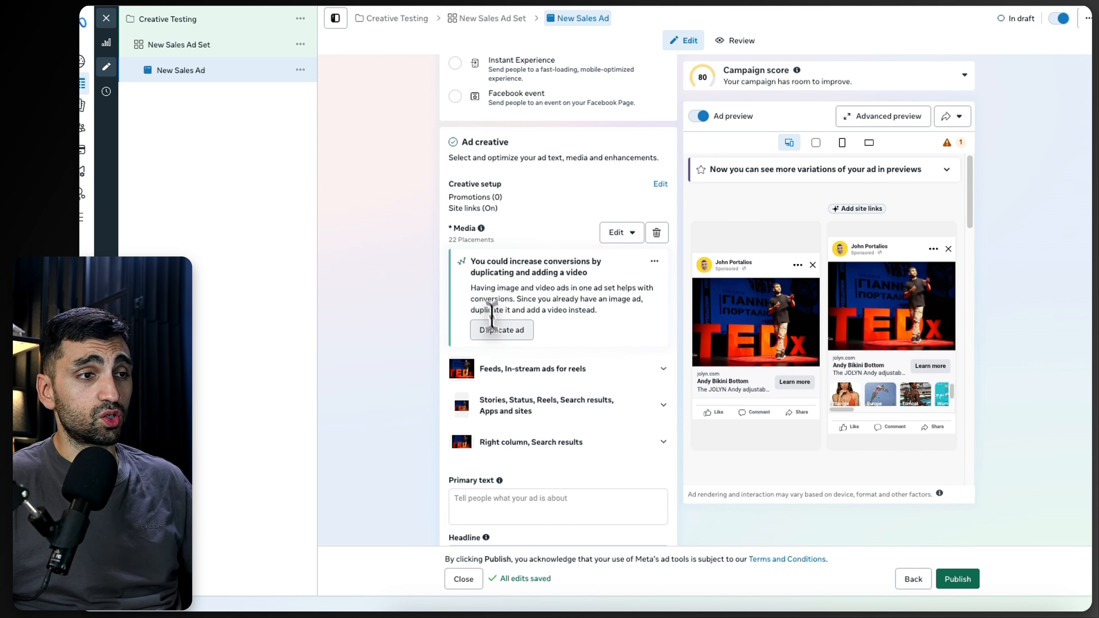
scroll(464, 375, down, 2)
click(462, 424)
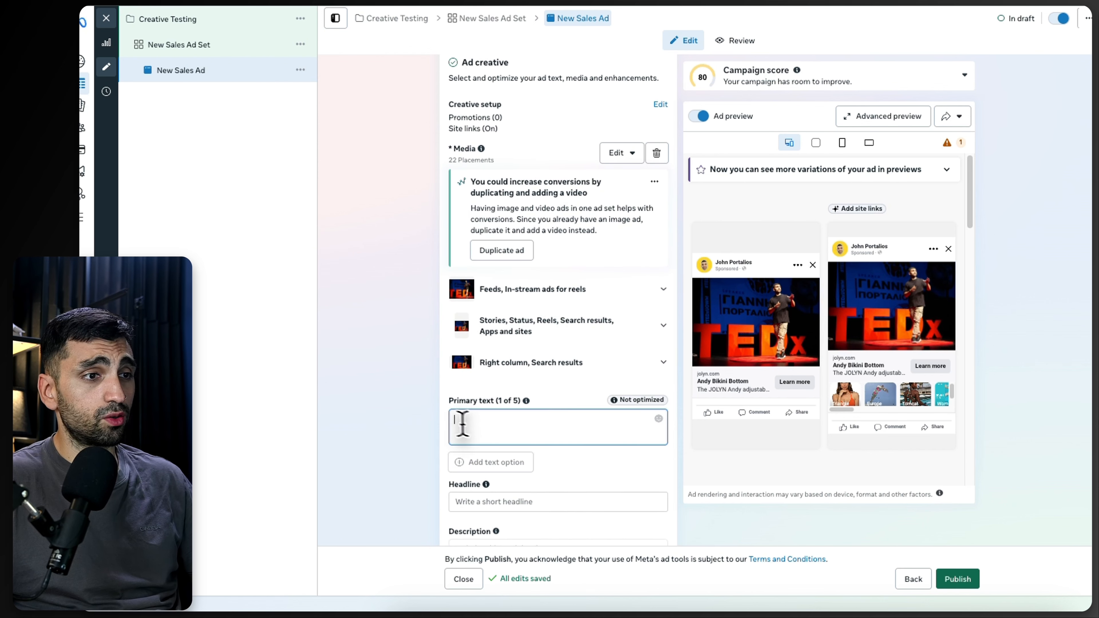
scroll(511, 411, down, 3)
click(474, 370)
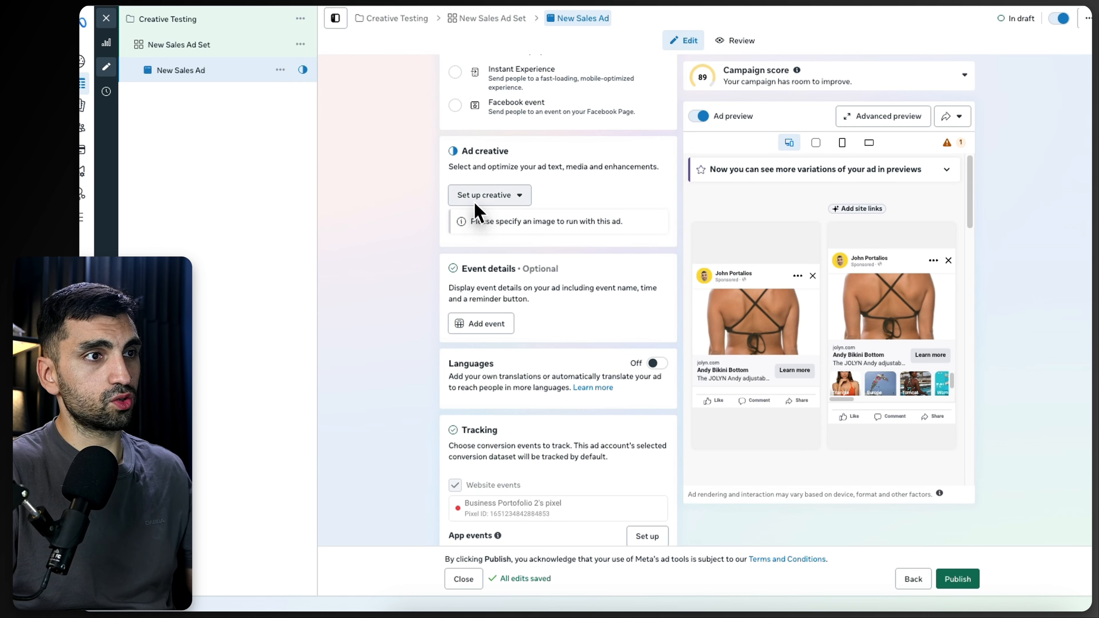
click(488, 195)
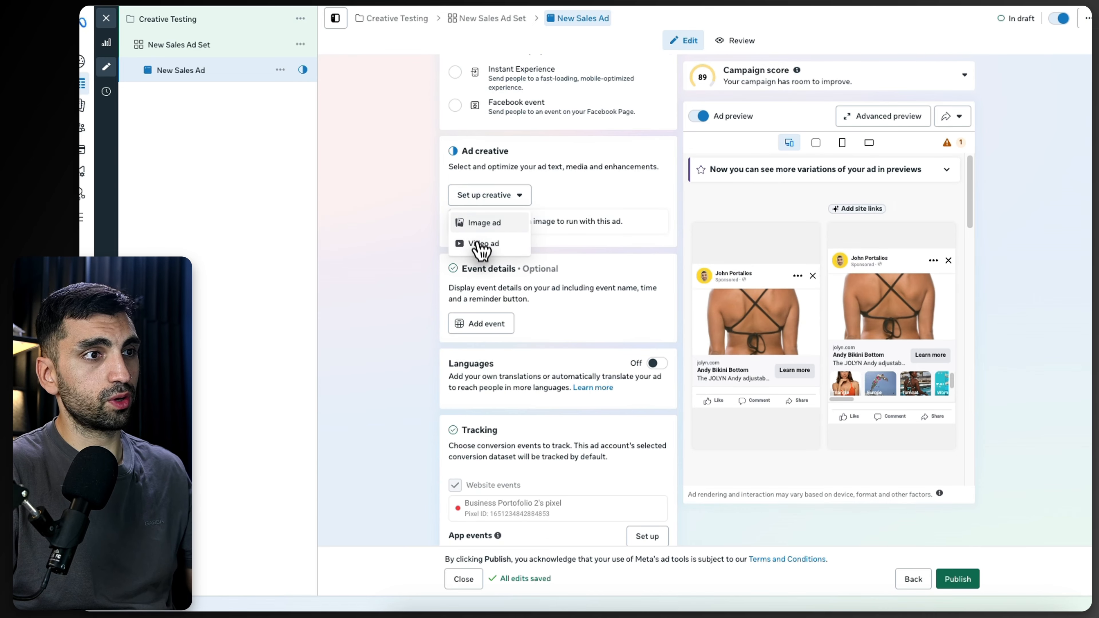
click(478, 245)
click(284, 140)
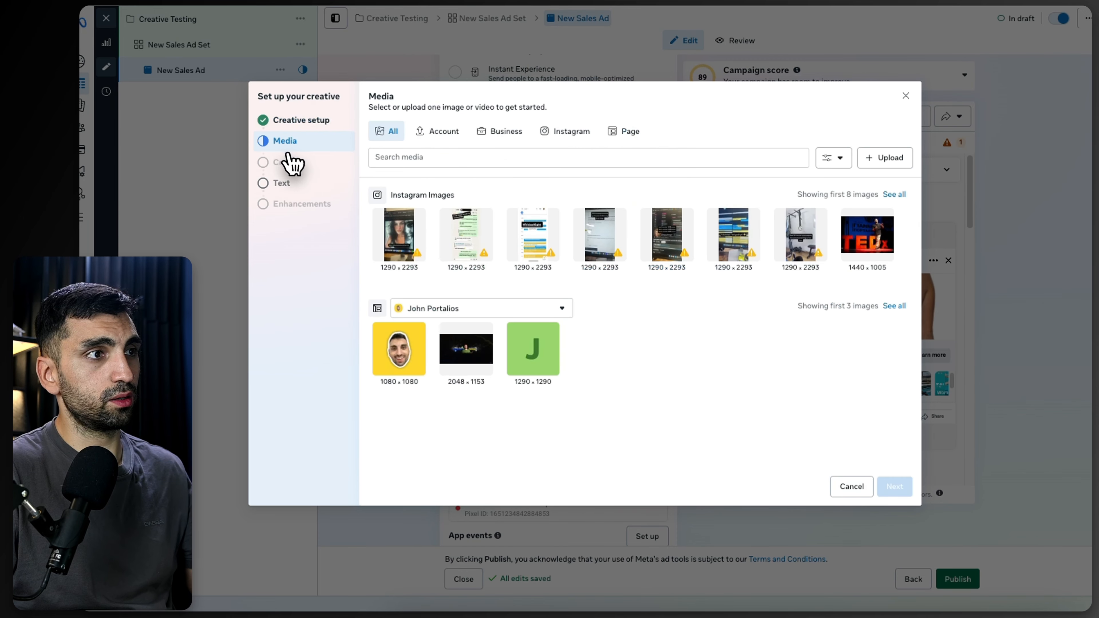
click(881, 158)
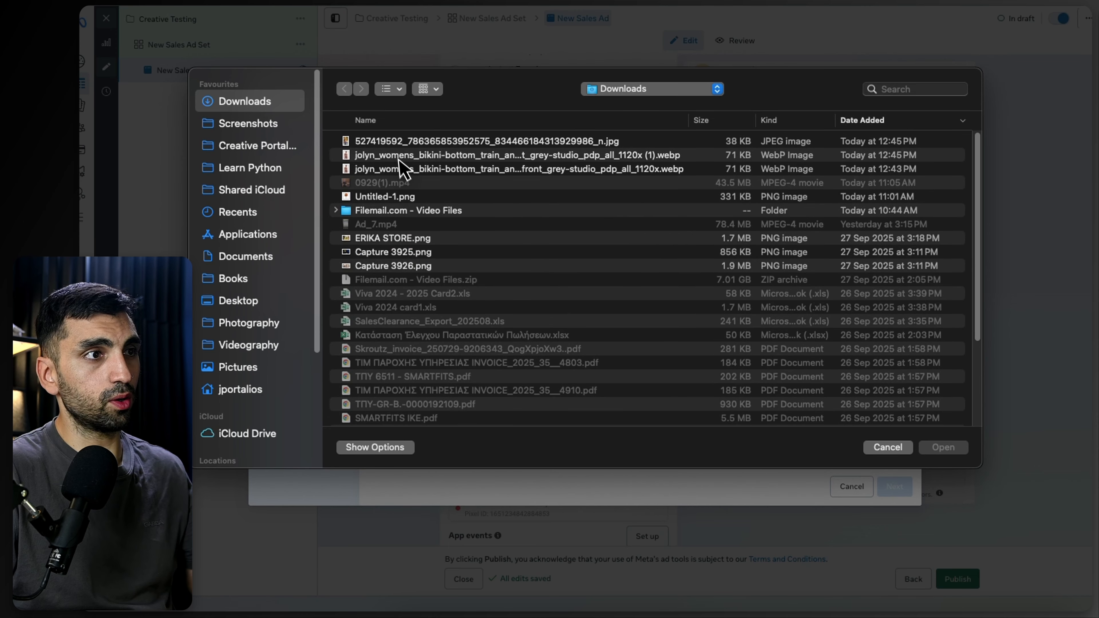
click(391, 143)
key(space)
key(space)
click(943, 447)
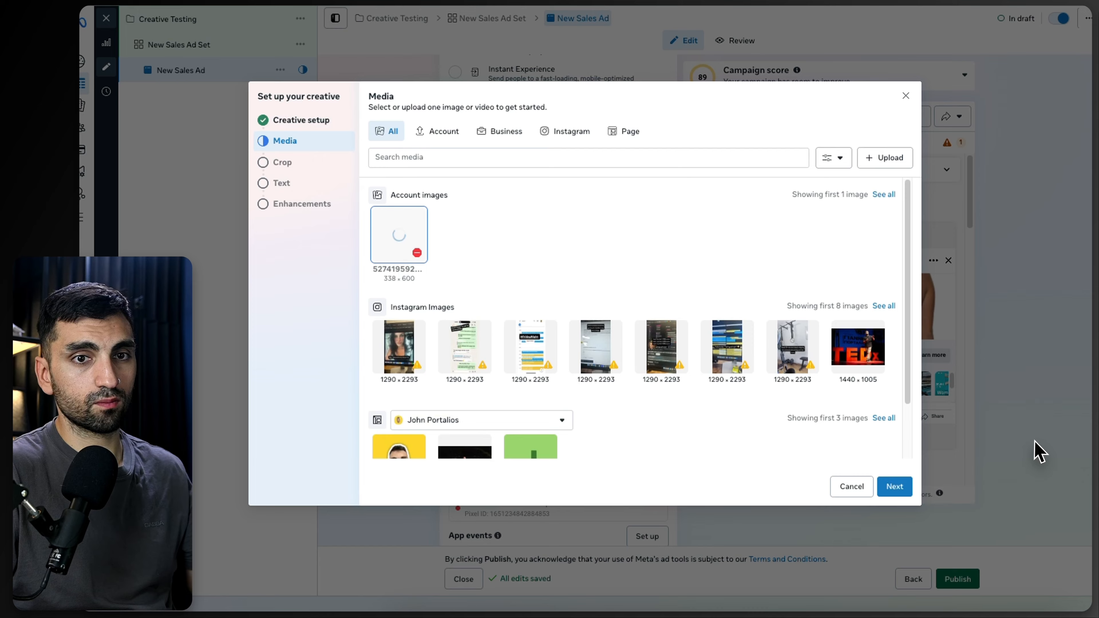
Step: Keep the uploaded image's default placement crops and advance to the creative's text options
click(897, 487)
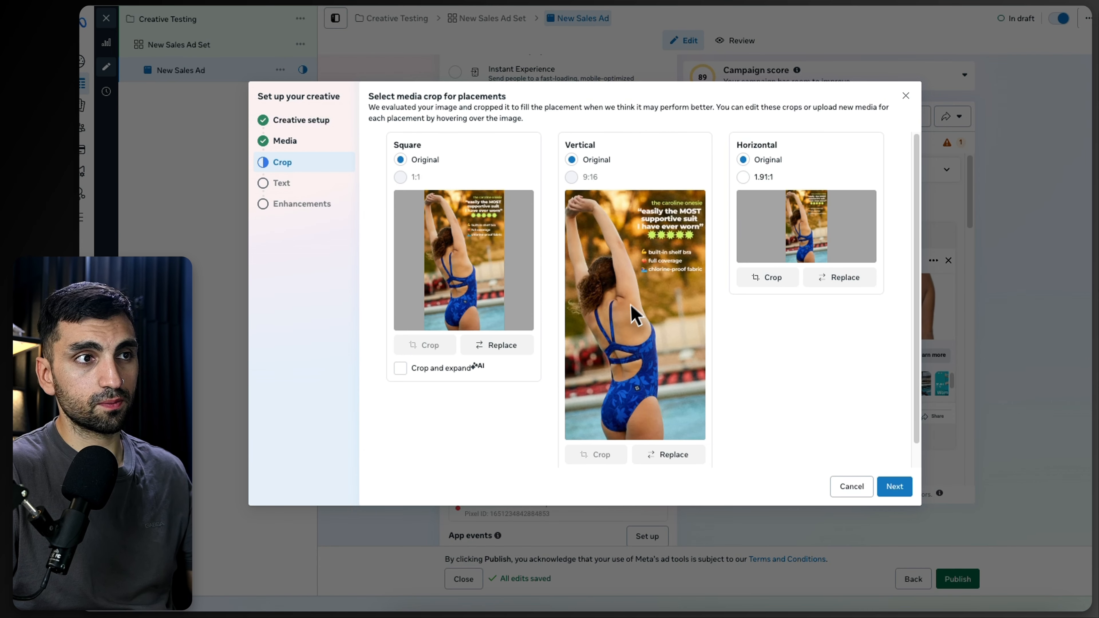
click(890, 487)
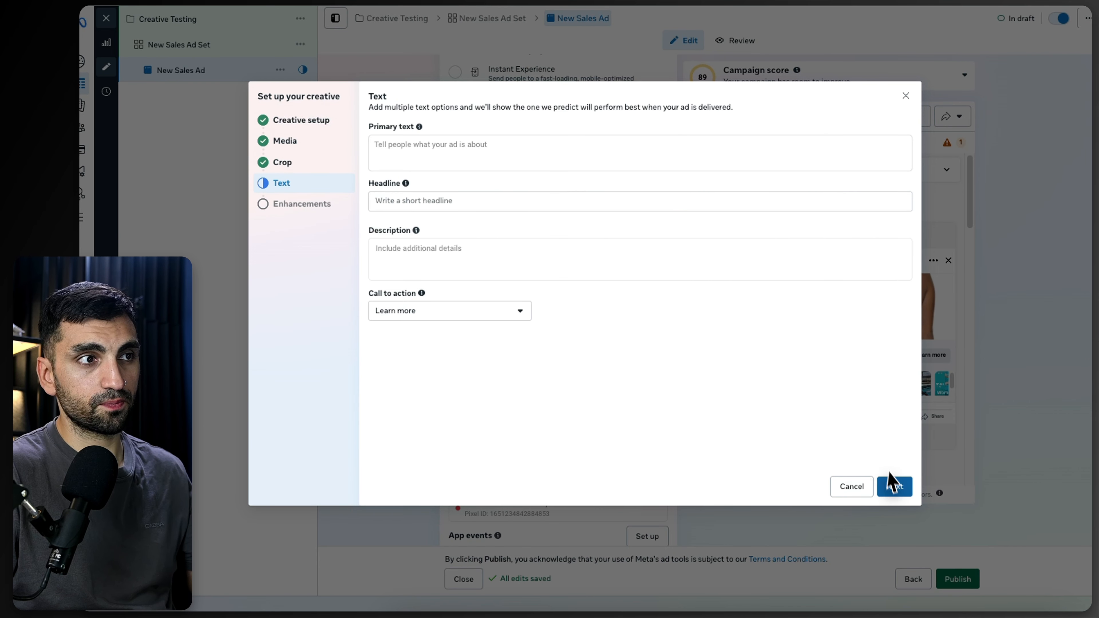
click(417, 144)
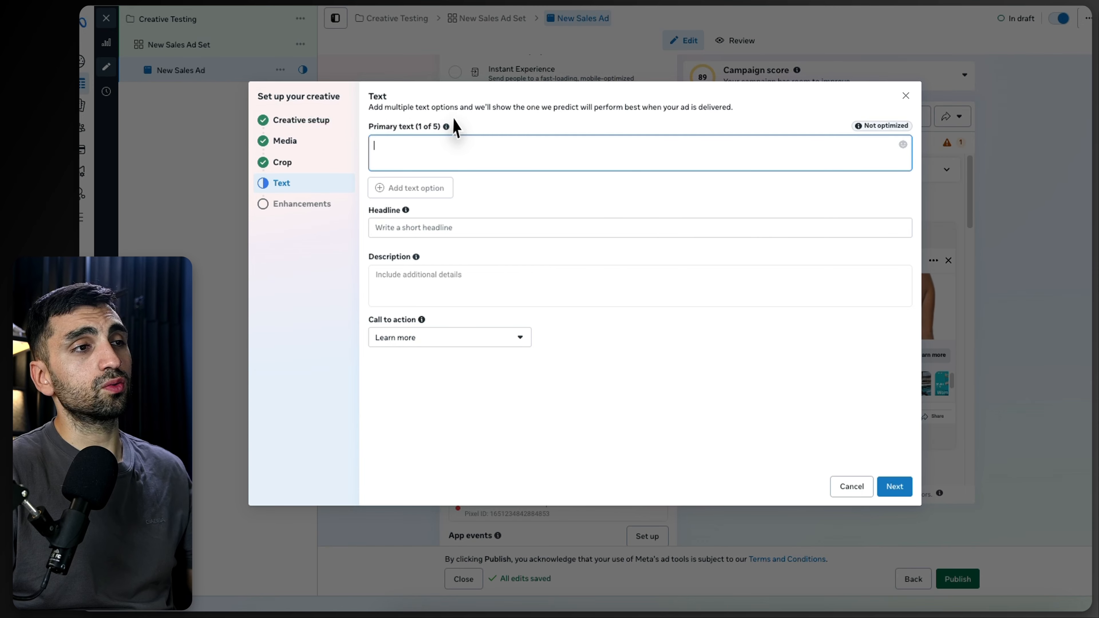
mouse_move(439, 128)
click(411, 220)
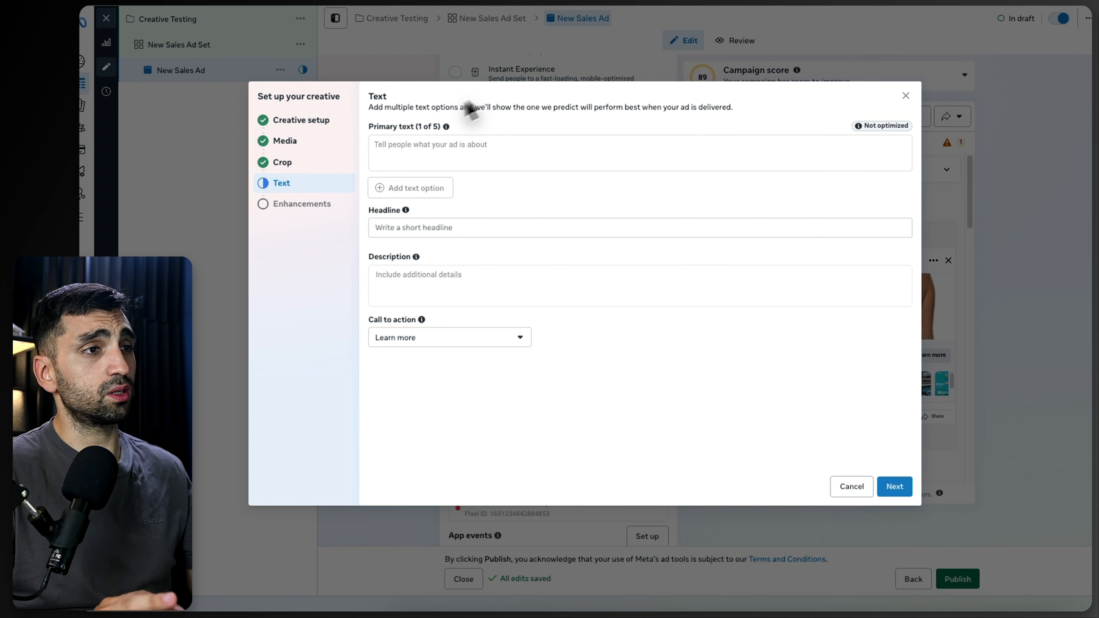
click(411, 144)
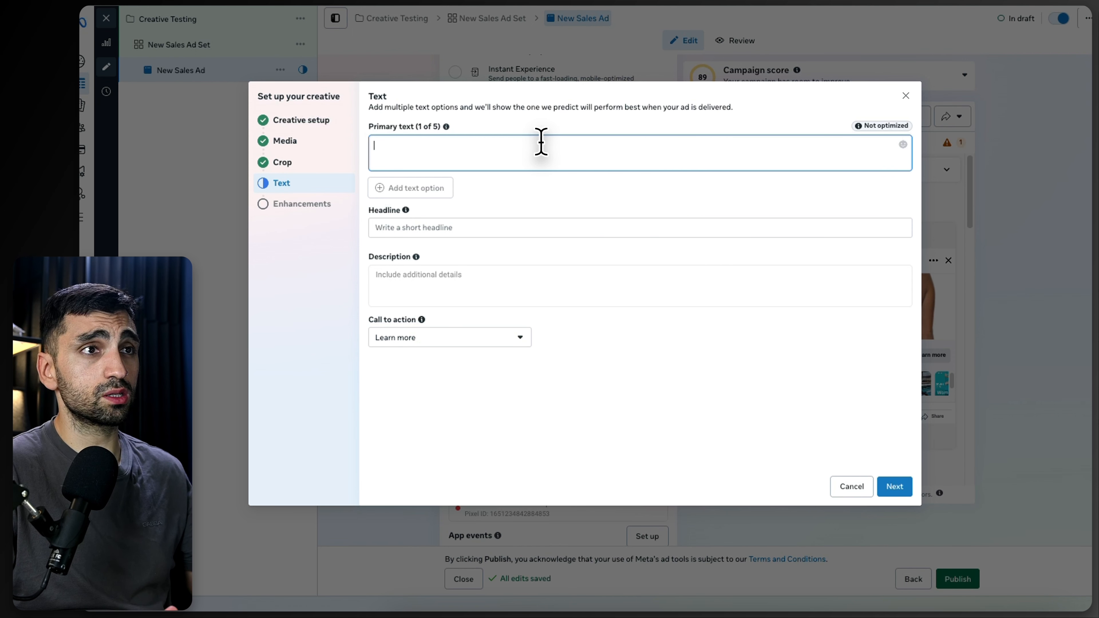
Step: Copy all text from the Andy Bikini Bottom product page and paste it into a new ChatGPT prompt
click(739, 6)
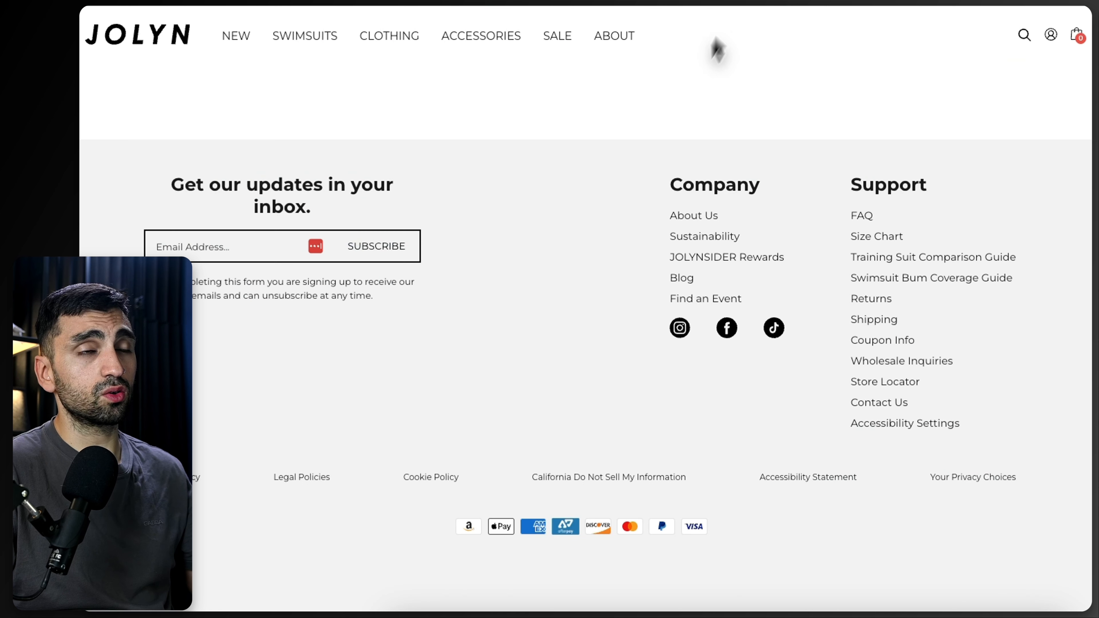
scroll(579, 206, up, 15)
scroll(561, 217, up, 20)
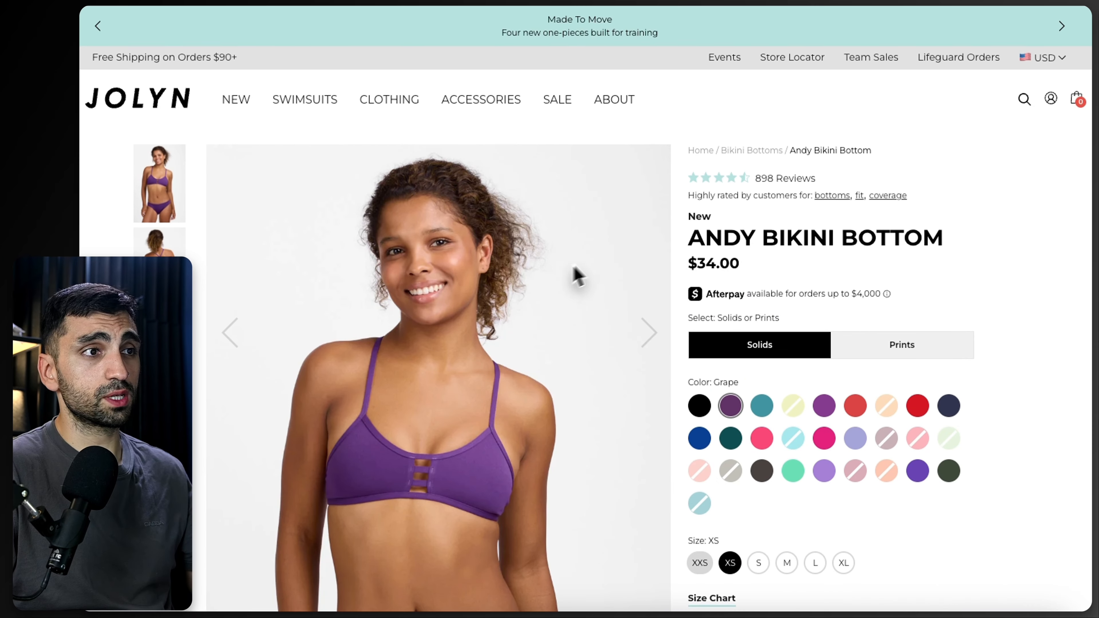
key(ctrl+a)
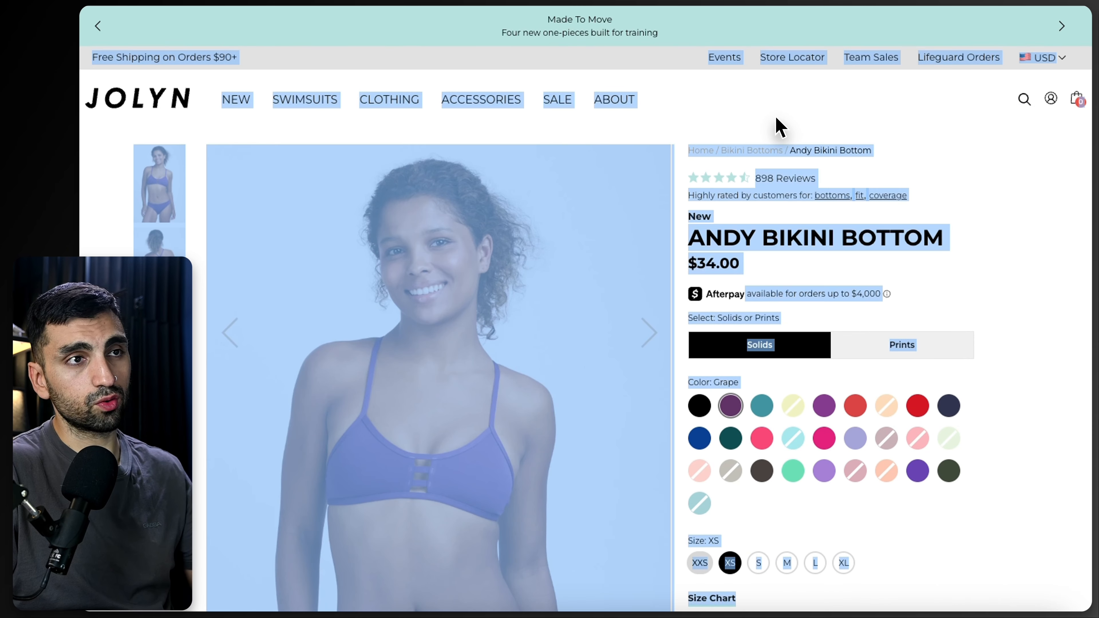
click(789, 135)
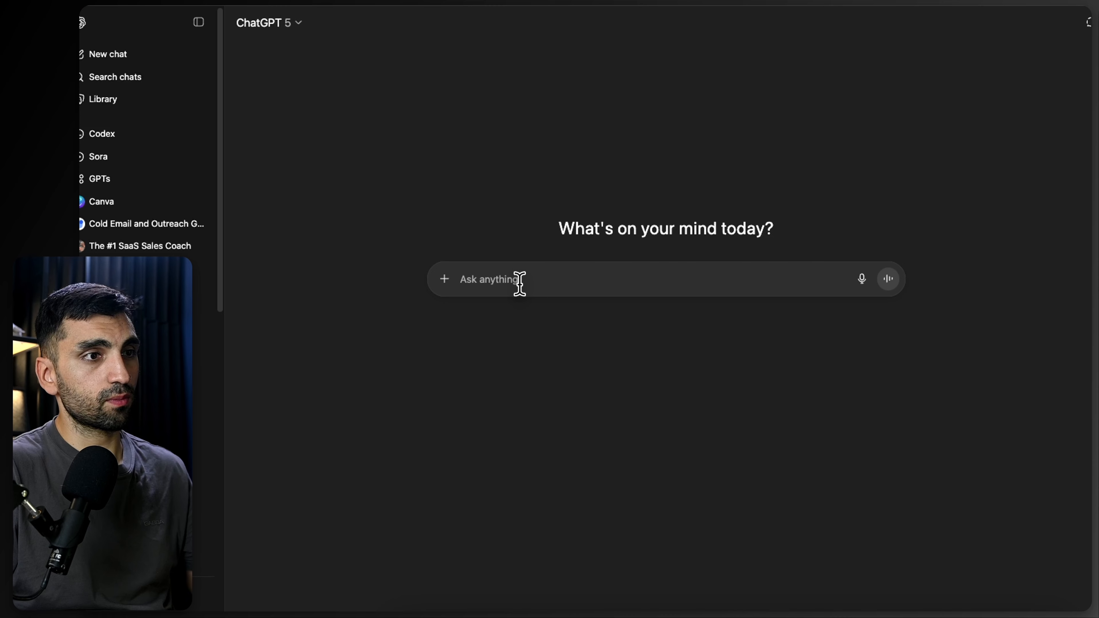
key(ctrl+v)
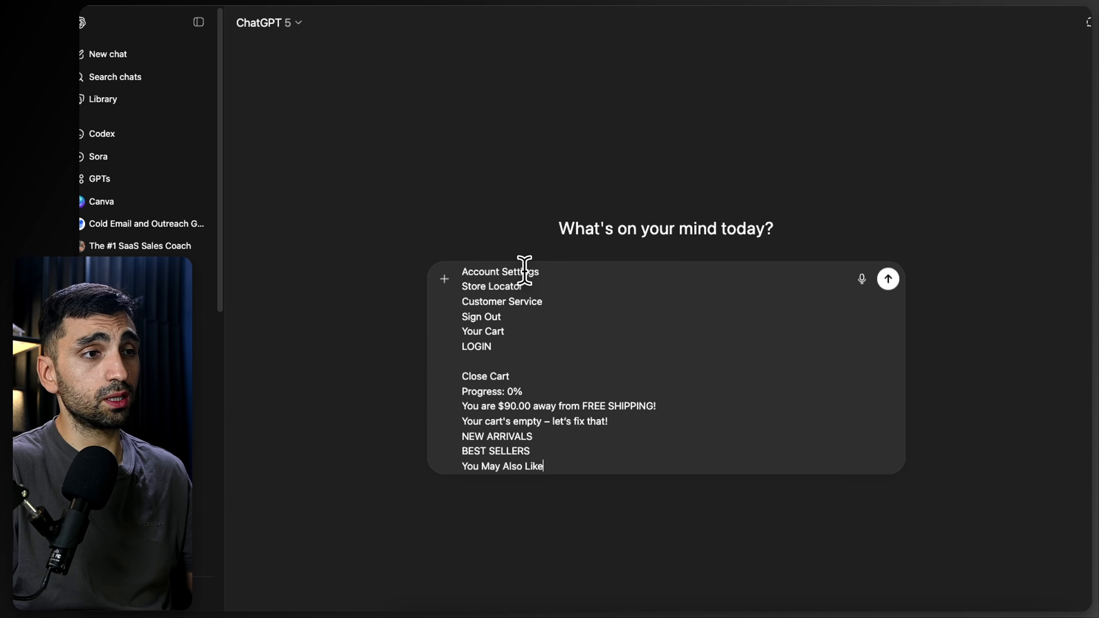
Step: Dictate and send a request for Facebook ad primary text, headline and description for this product
key(shift+Return)
key(shift+Return)
key(shift+Return)
key(shift+Return)
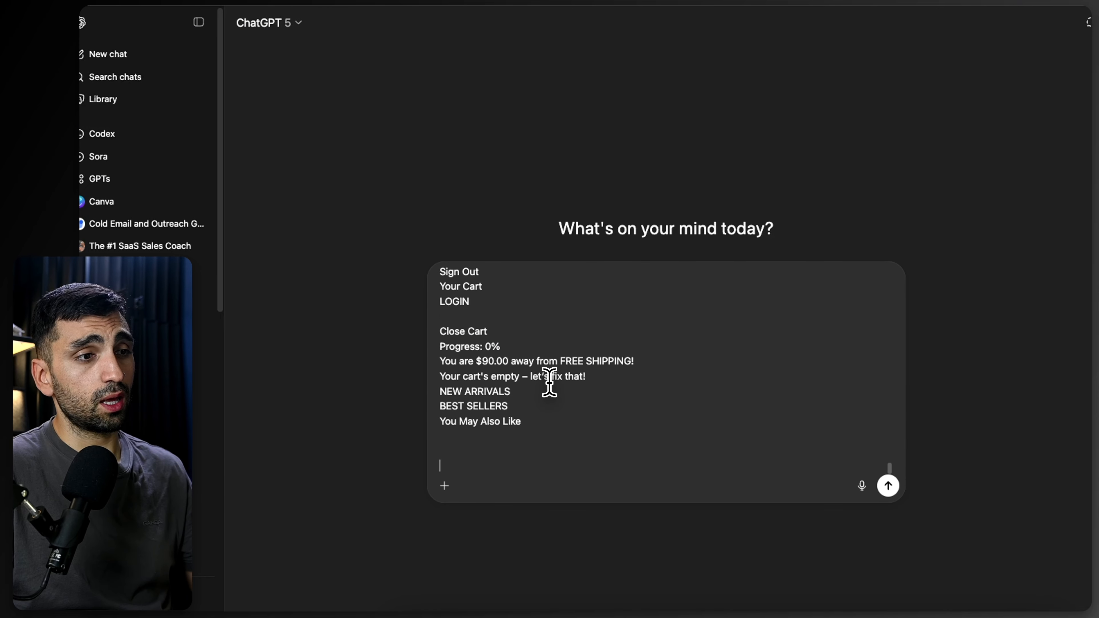
click(862, 486)
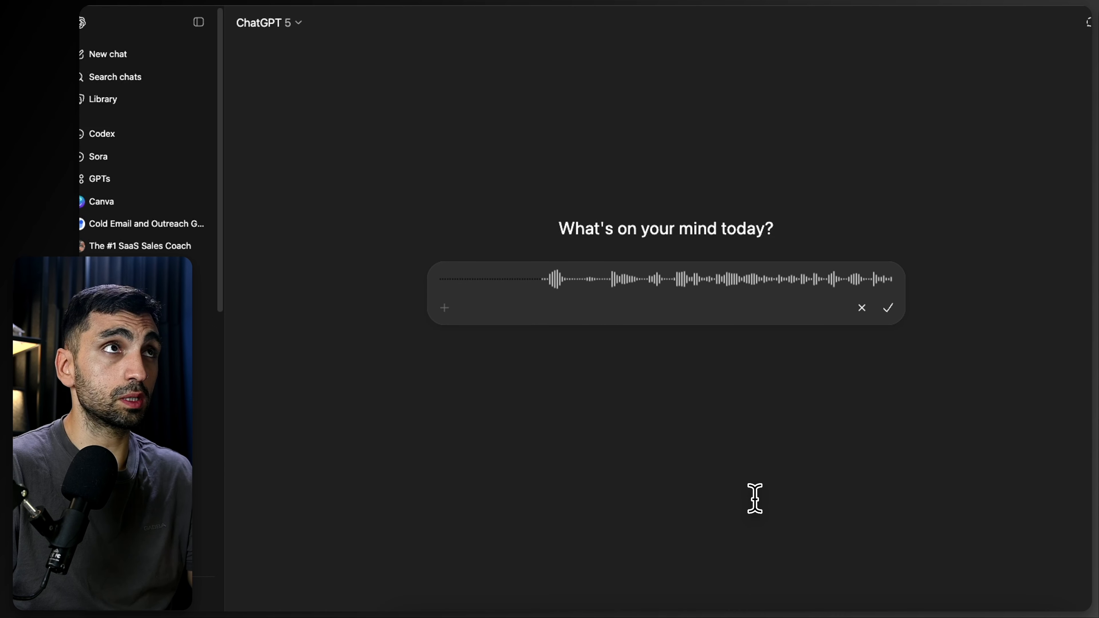
click(888, 307)
click(887, 484)
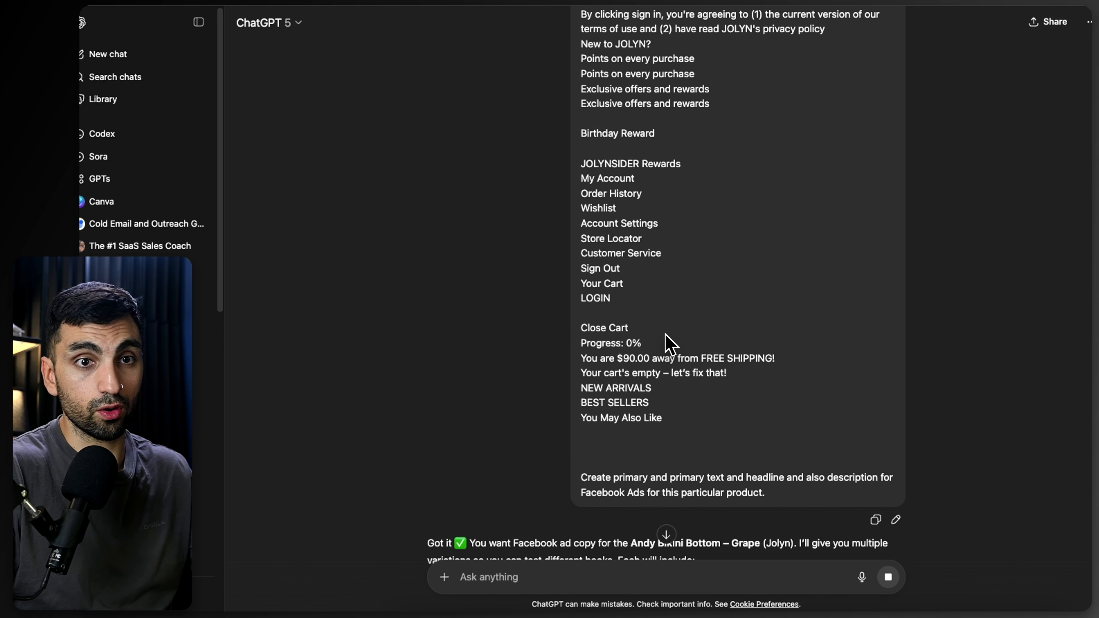
Step: Copy ChatGPT's Version 1 primary text and paste it into the ad's Primary text field
scroll(618, 125, down, 10)
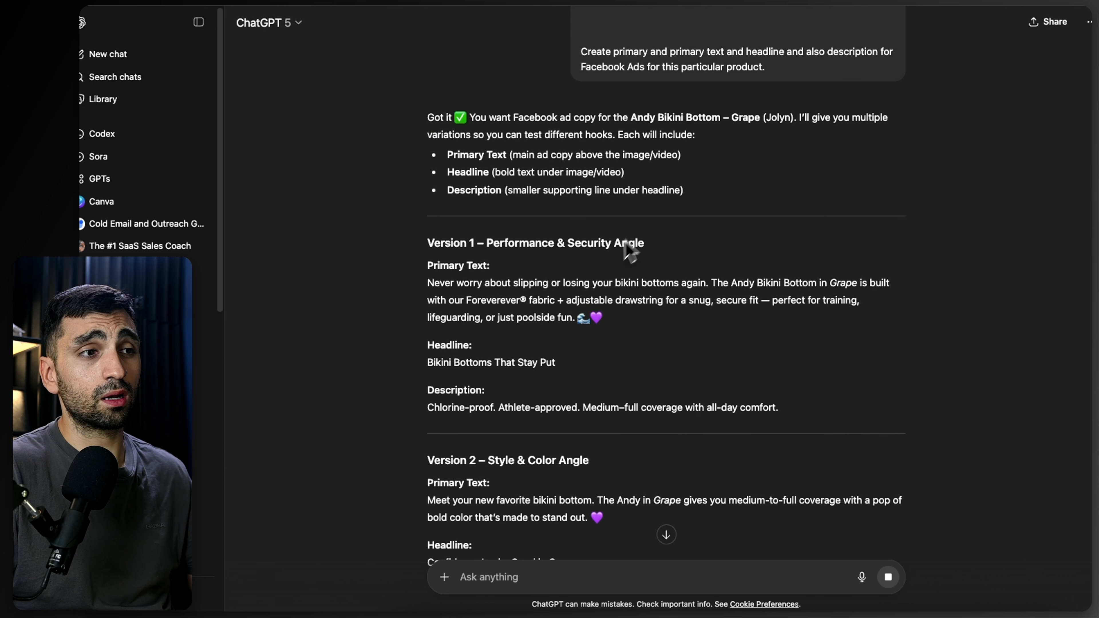
drag(425, 279, 643, 312)
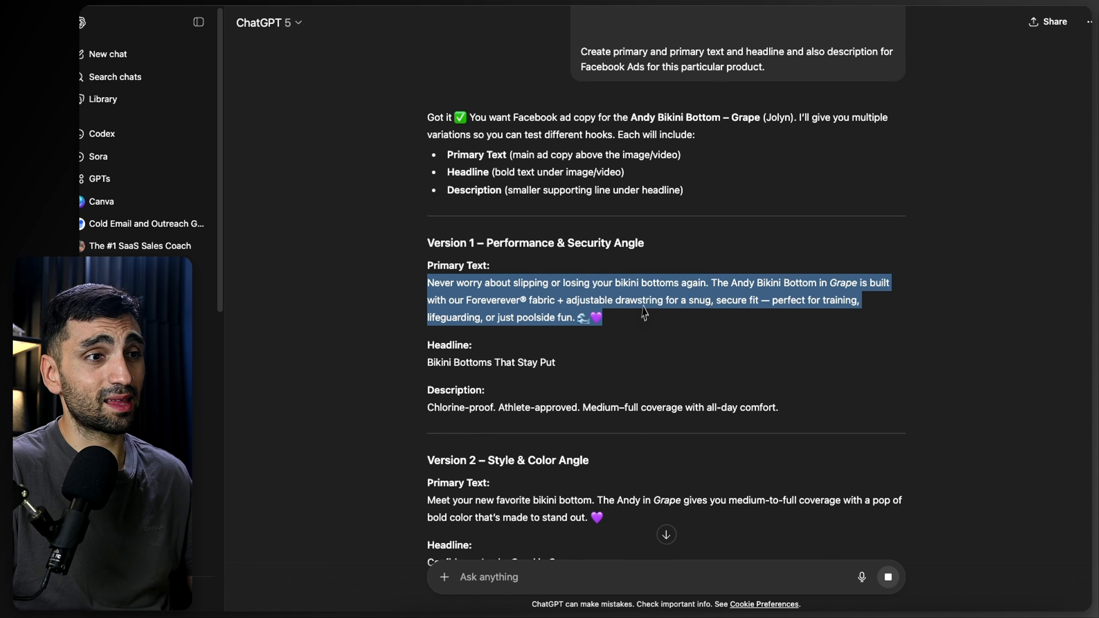
click(604, 351)
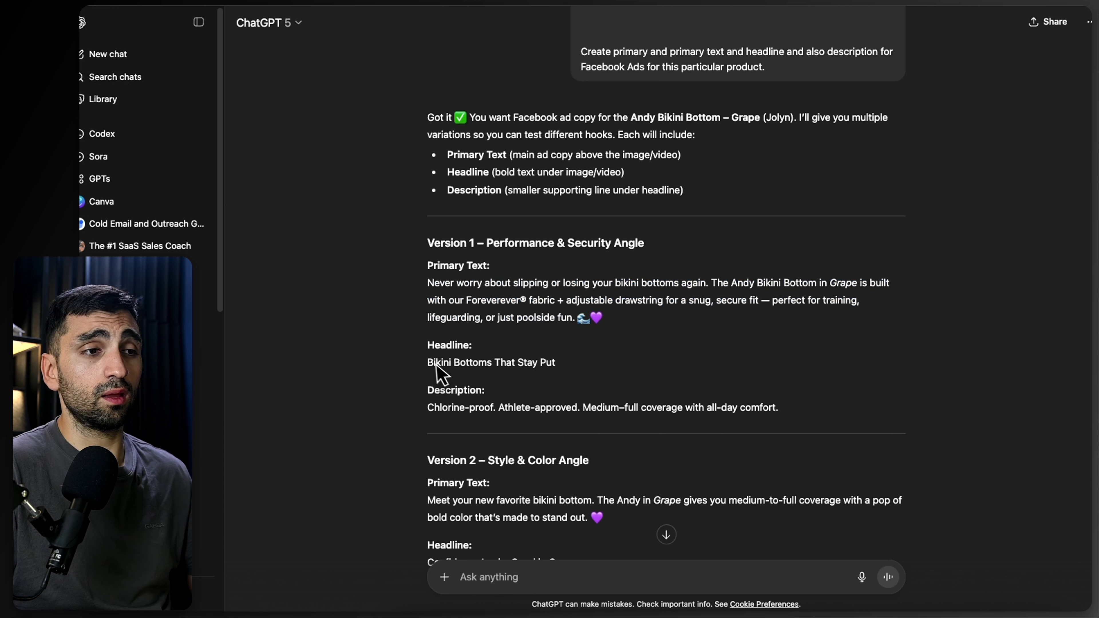
drag(616, 321, 406, 284)
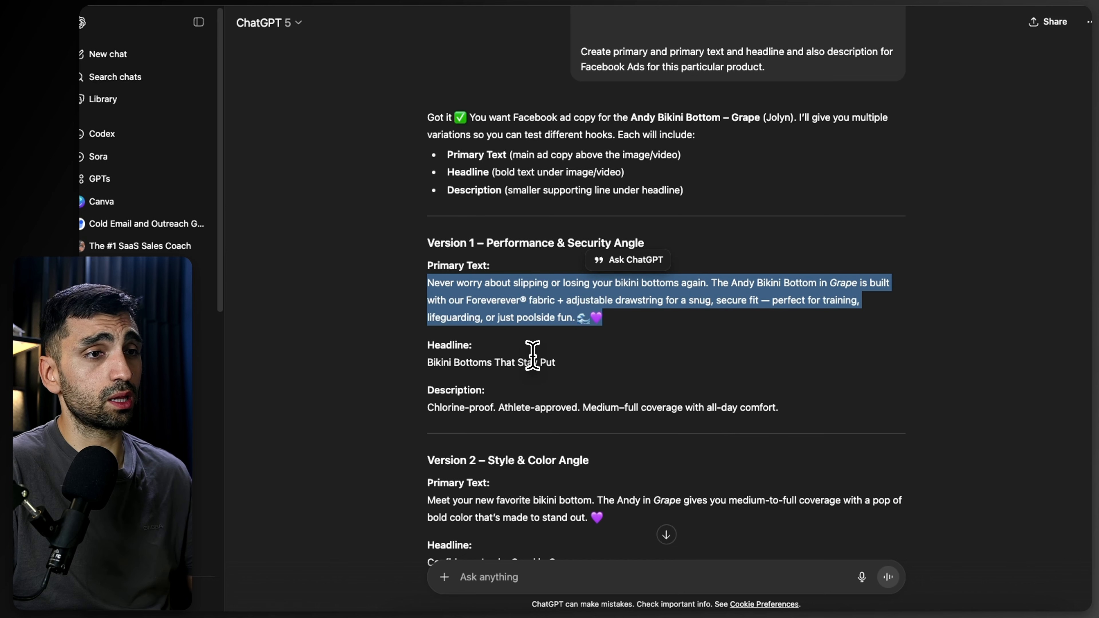
scroll(532, 355, down, 3)
drag(640, 187, 634, 180)
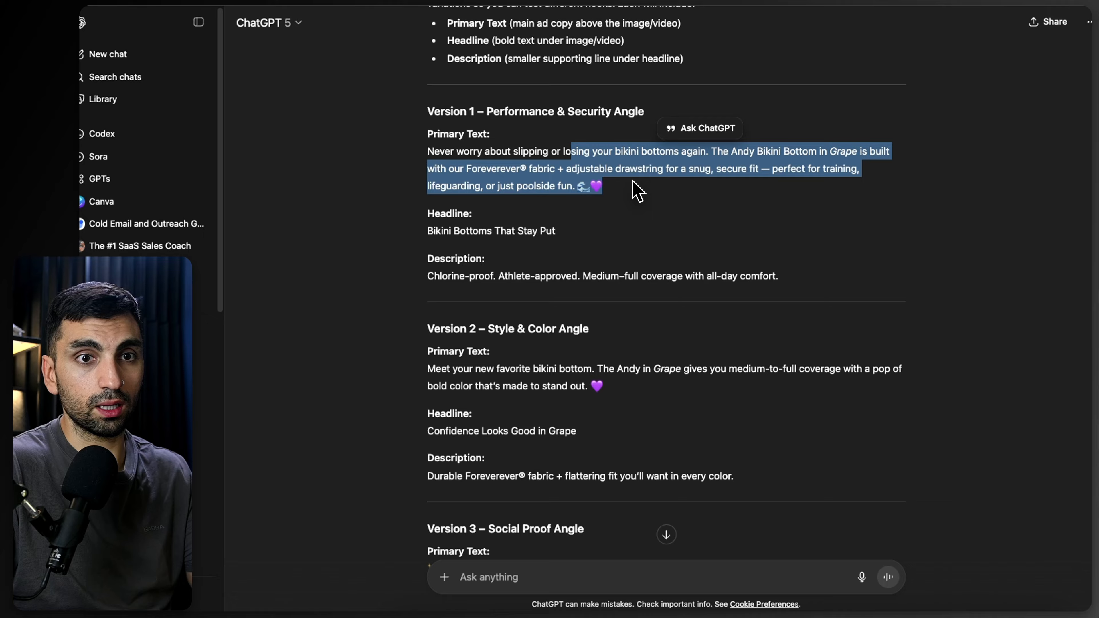
drag(625, 195, 413, 167)
key(ctrl+c)
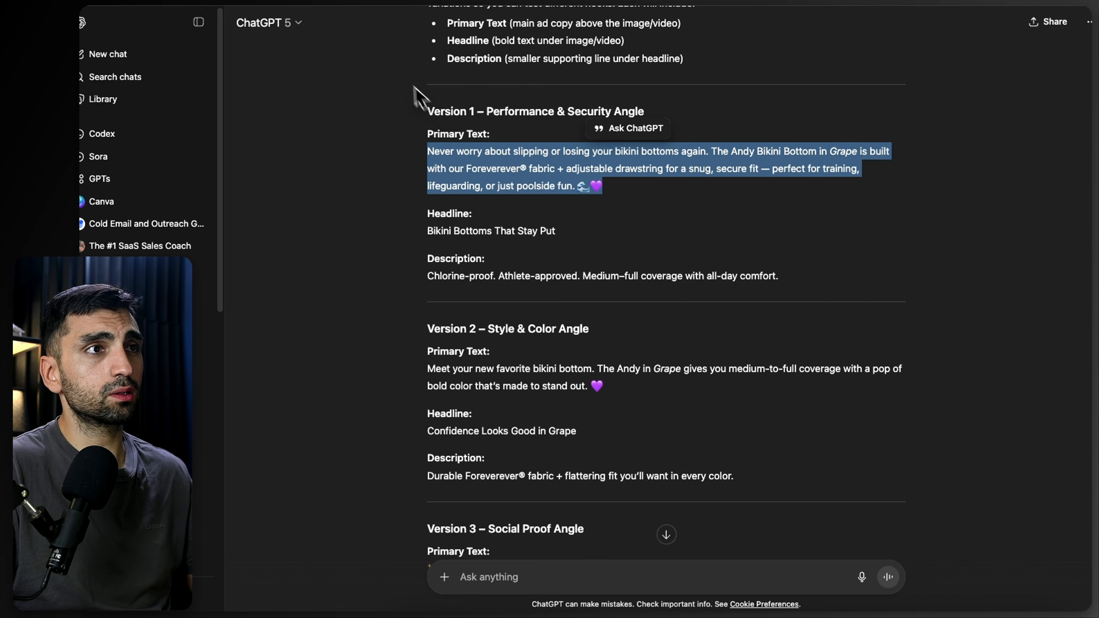
key(ctrl+Tab)
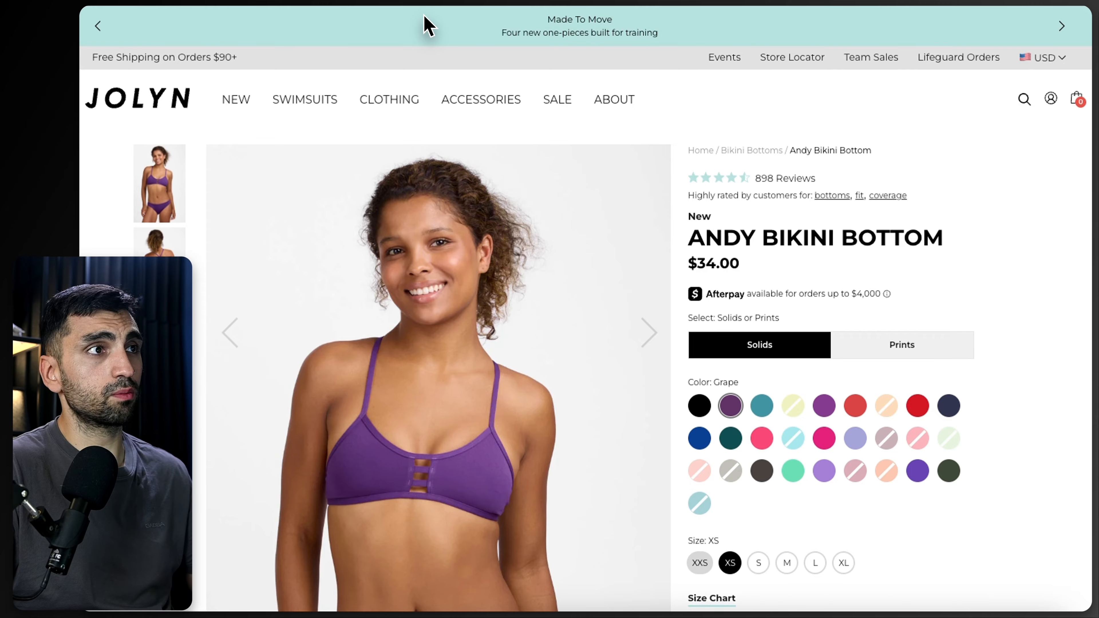
key(ctrl+Tab)
click(422, 163)
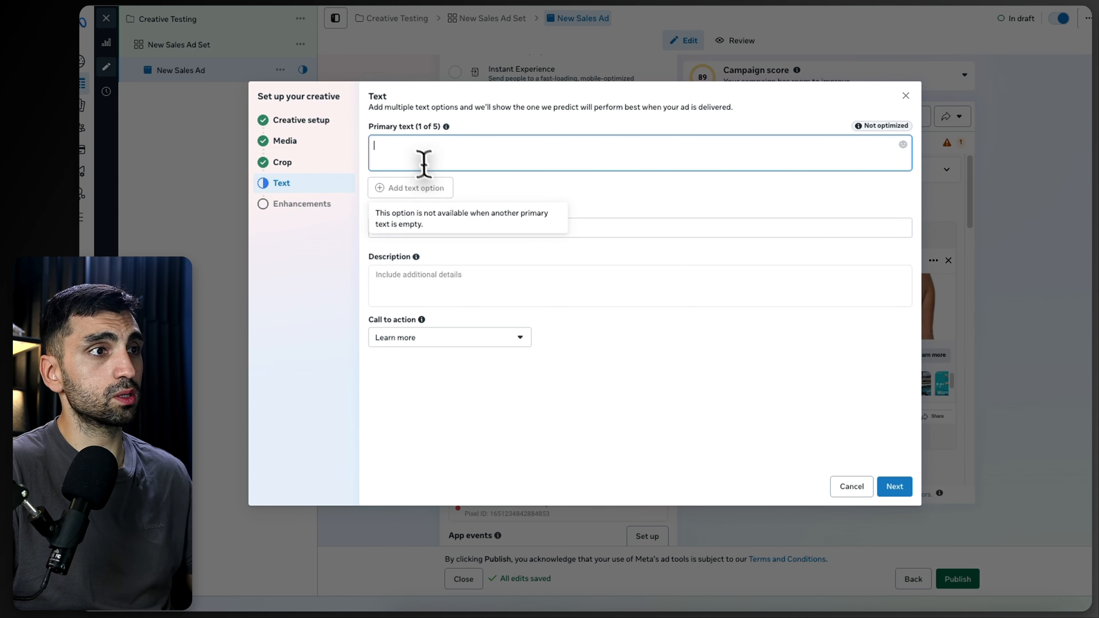
key(ctrl+v)
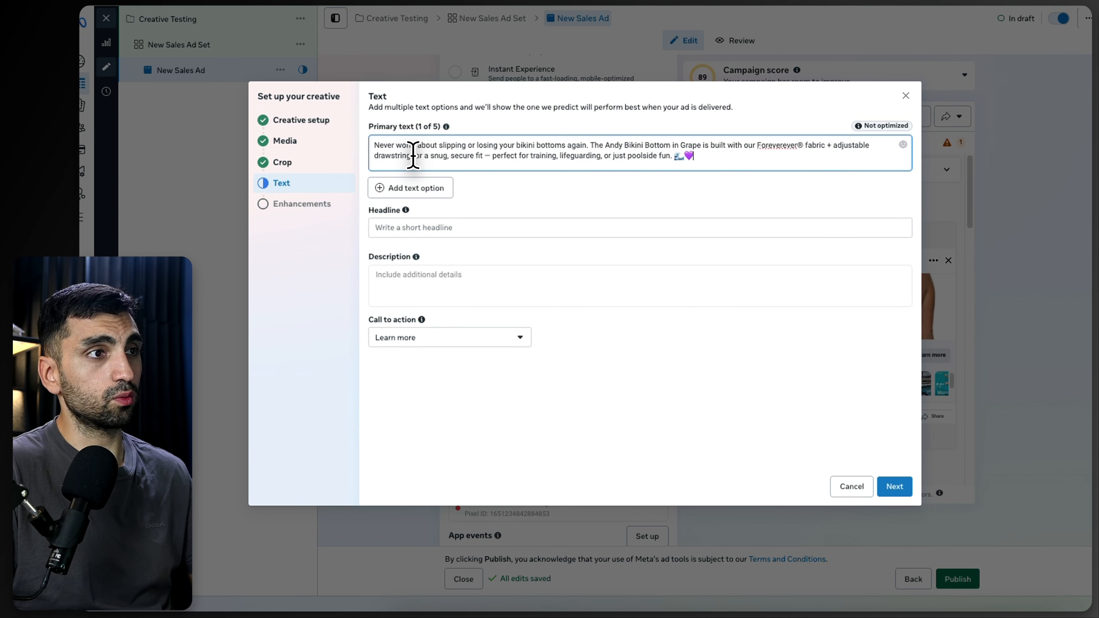
Step: Copy the headline "Bikini Bottoms That Stay Put" from ChatGPT into the ad's Headline field
key(ctrl+shift+Tab)
triple_click(489, 226)
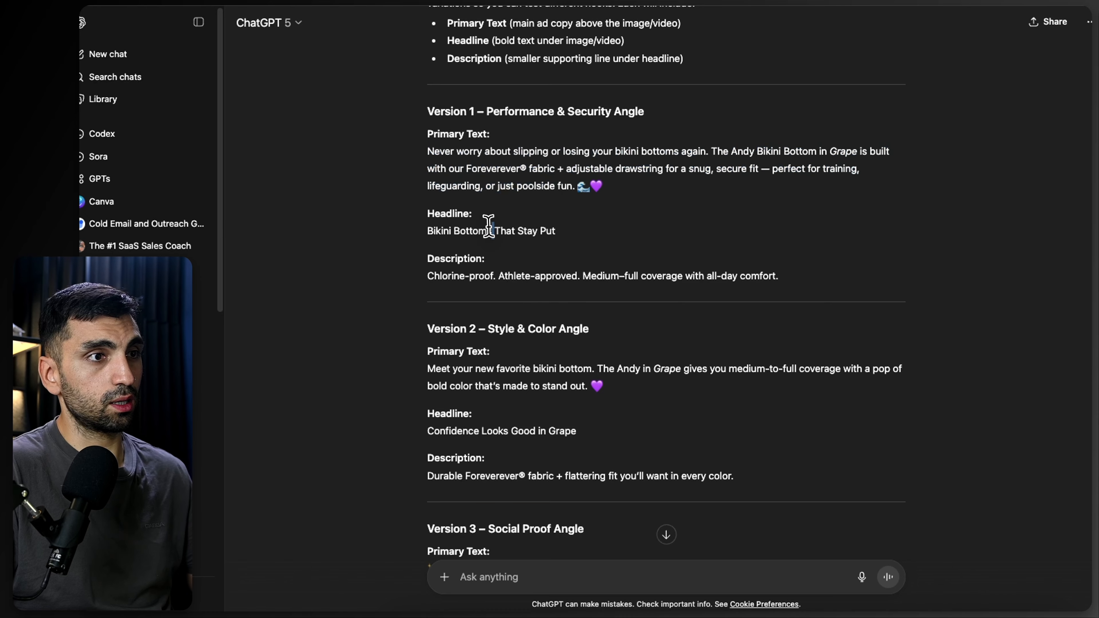
key(ctrl+c)
key(ctrl+Tab)
click(486, 226)
key(ctrl+v)
Step: Copy the Version 1 description from ChatGPT into the ad's Description field
key(ctrl+shift+Tab)
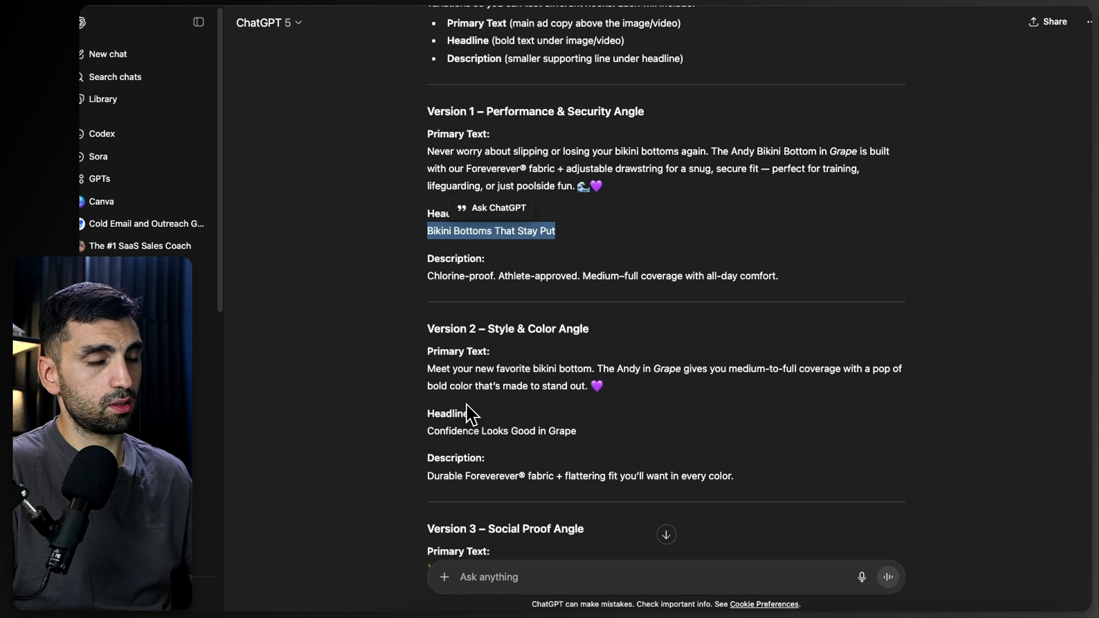
triple_click(430, 276)
key(ctrl+c)
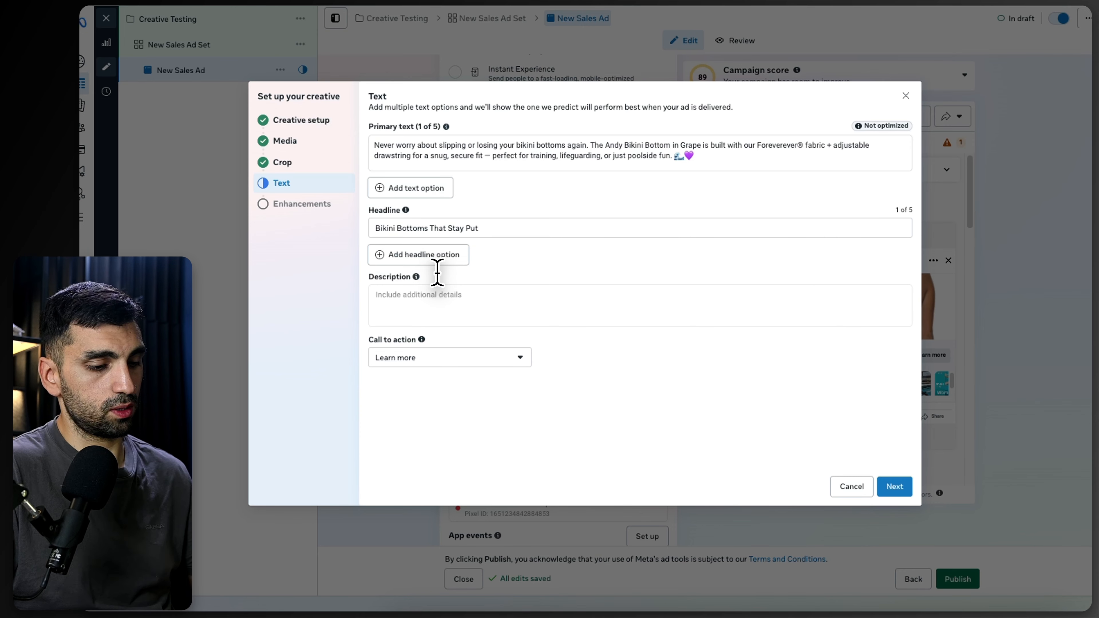
key(ctrl+Tab)
click(433, 295)
key(ctrl+v)
Step: Set the call to action to Shop now and continue to the enhancements step
click(491, 384)
scroll(498, 426, up, 5)
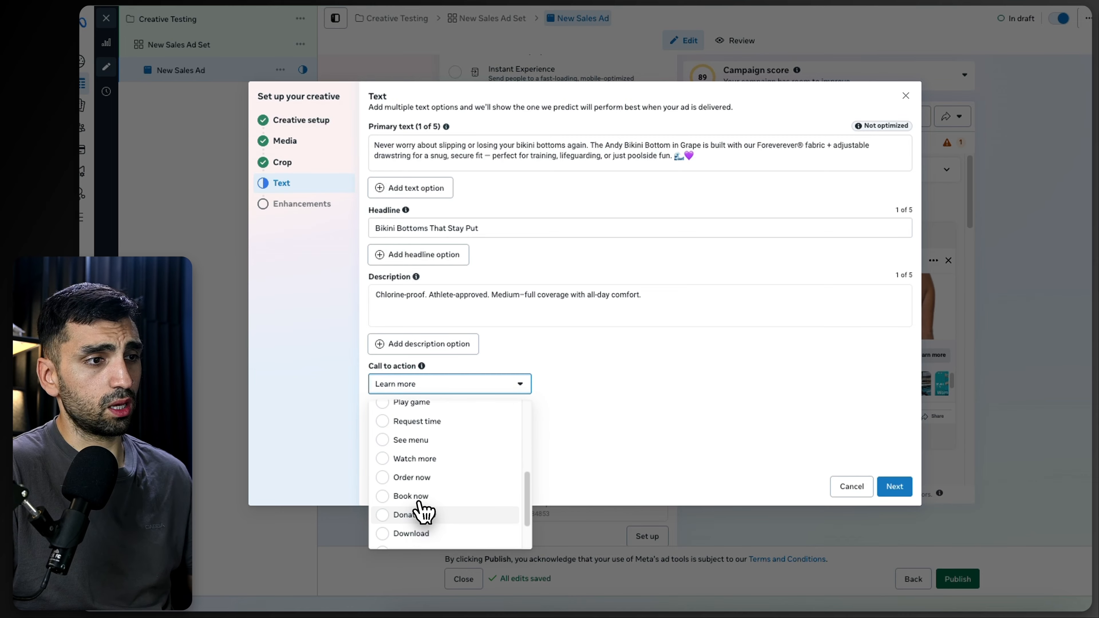
scroll(409, 505, up, 5)
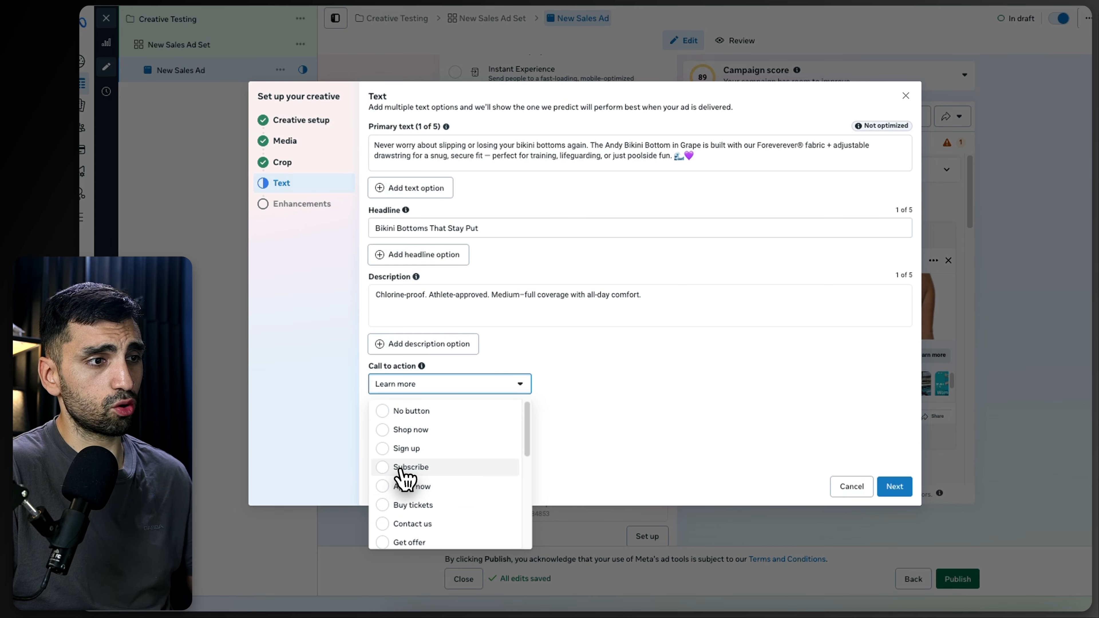
click(389, 430)
click(894, 486)
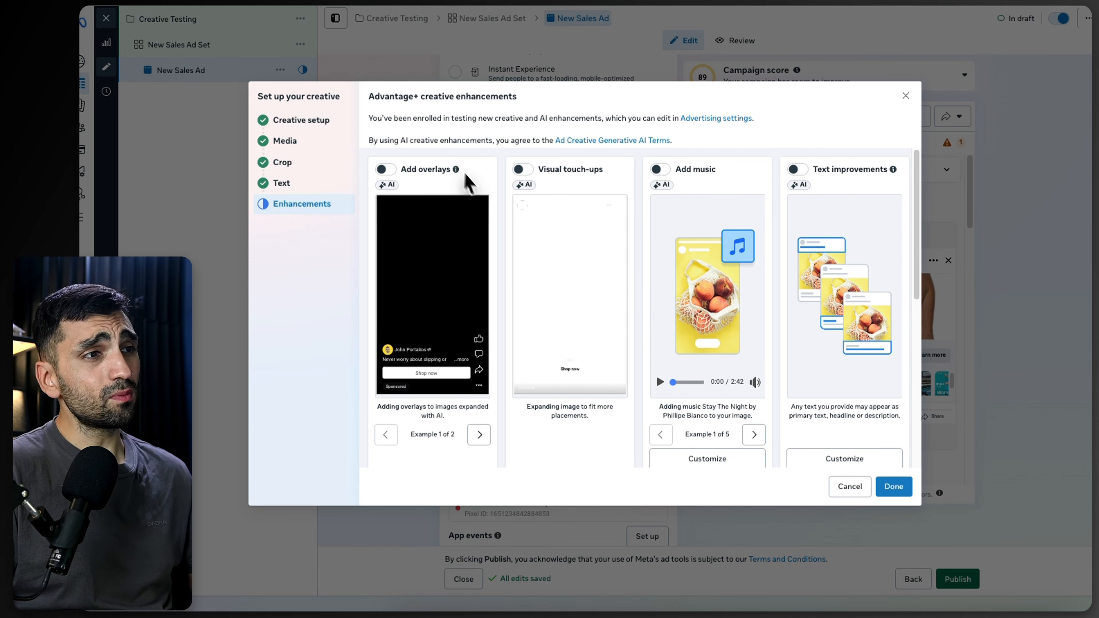
Step: Review the available Advantage+ creative enhancement options
mouse_move(456, 171)
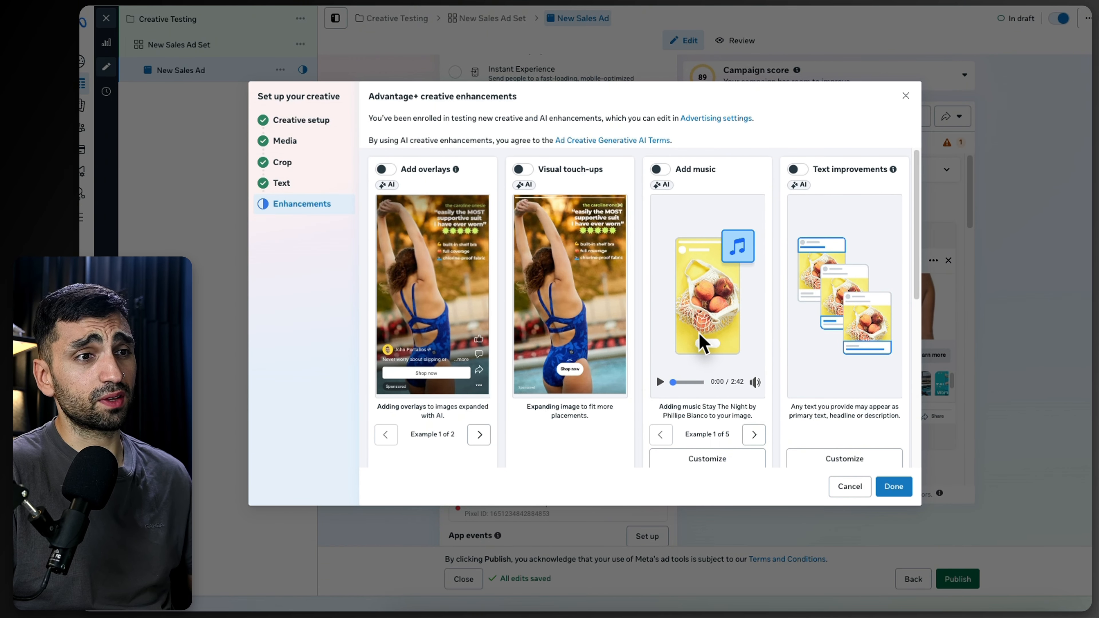
scroll(670, 356, down, 1)
scroll(669, 355, up, 1)
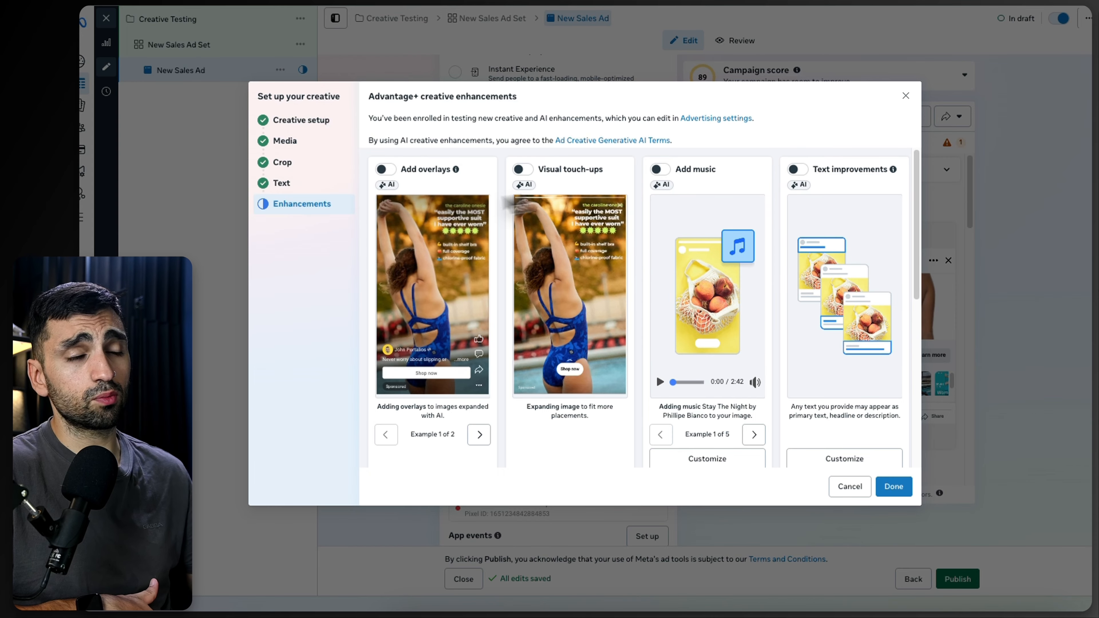
scroll(549, 298, down, 4)
scroll(368, 331, down, 3)
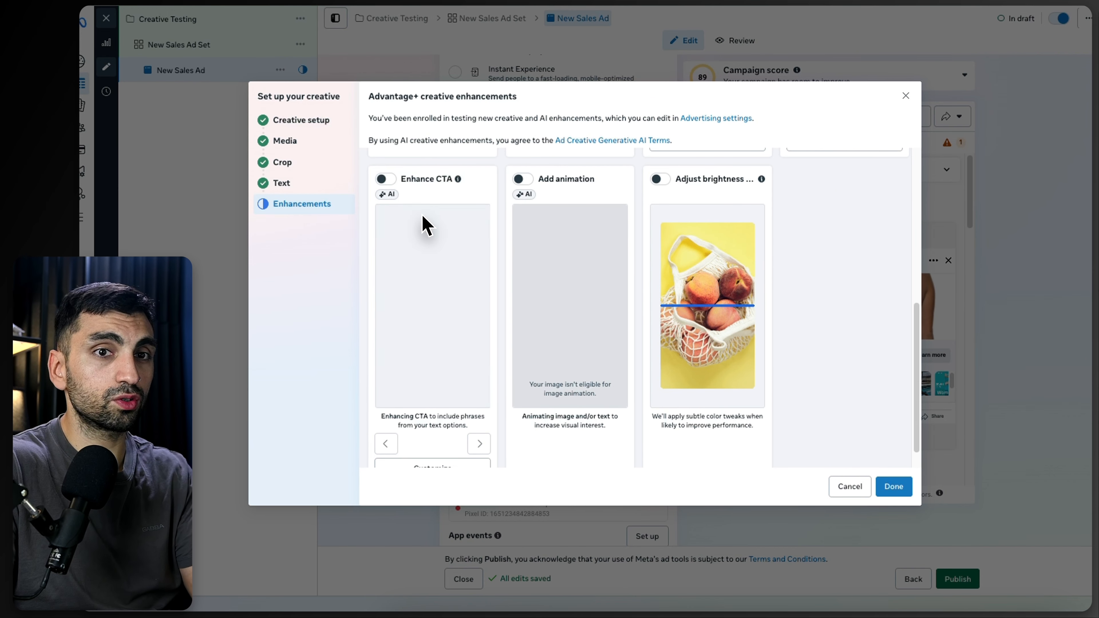
scroll(519, 265, down, 1)
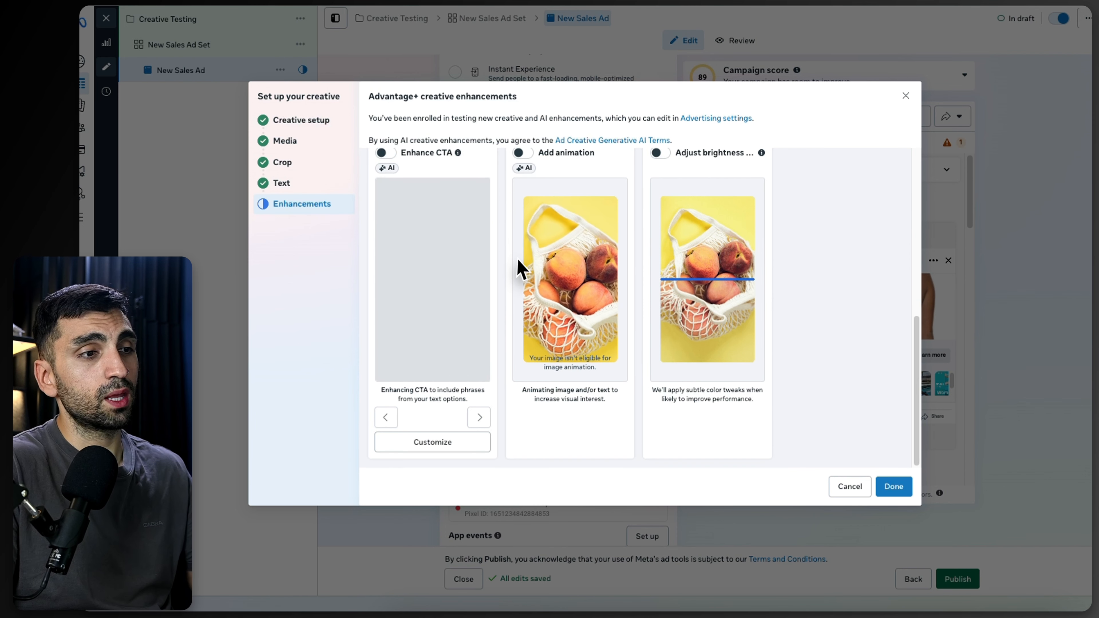
scroll(513, 295, up, 5)
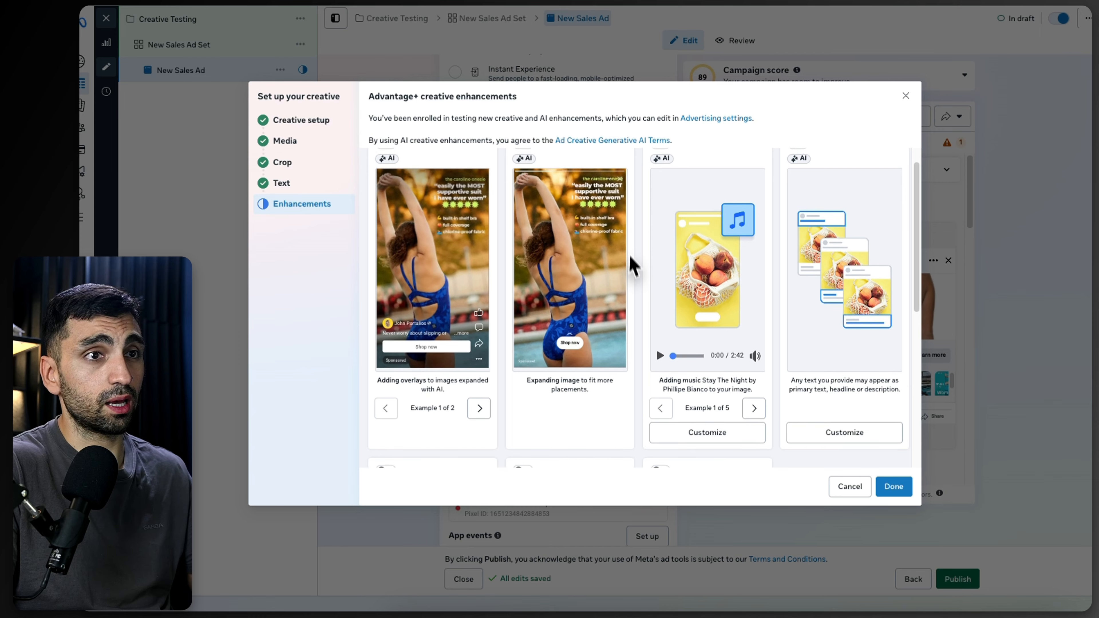
scroll(605, 269, down, 5)
scroll(531, 318, down, 1)
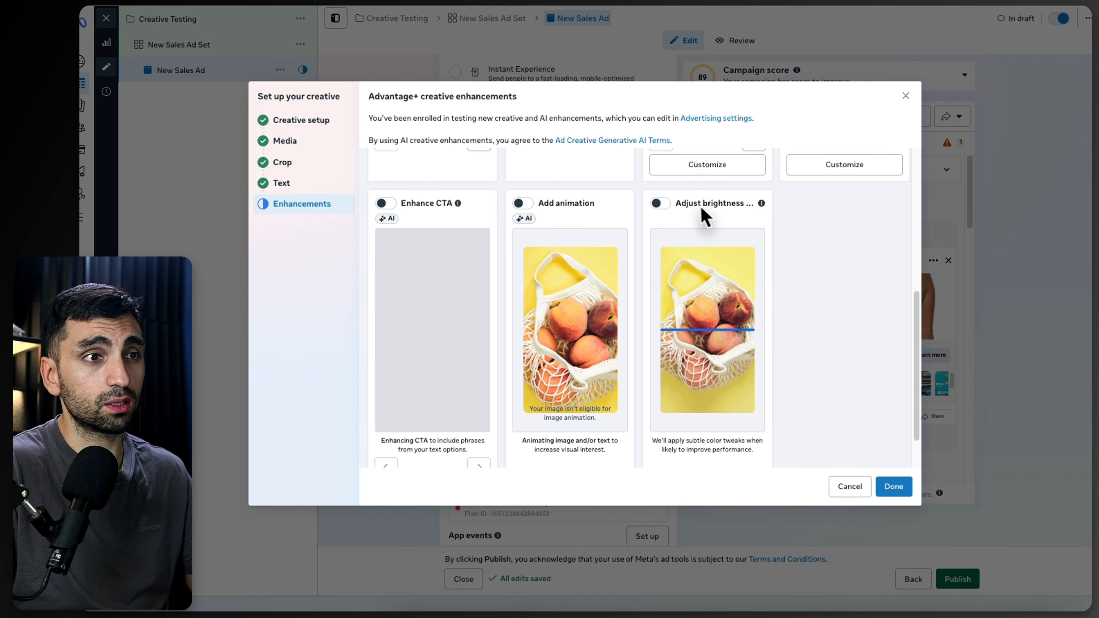
drag(683, 206, 743, 209)
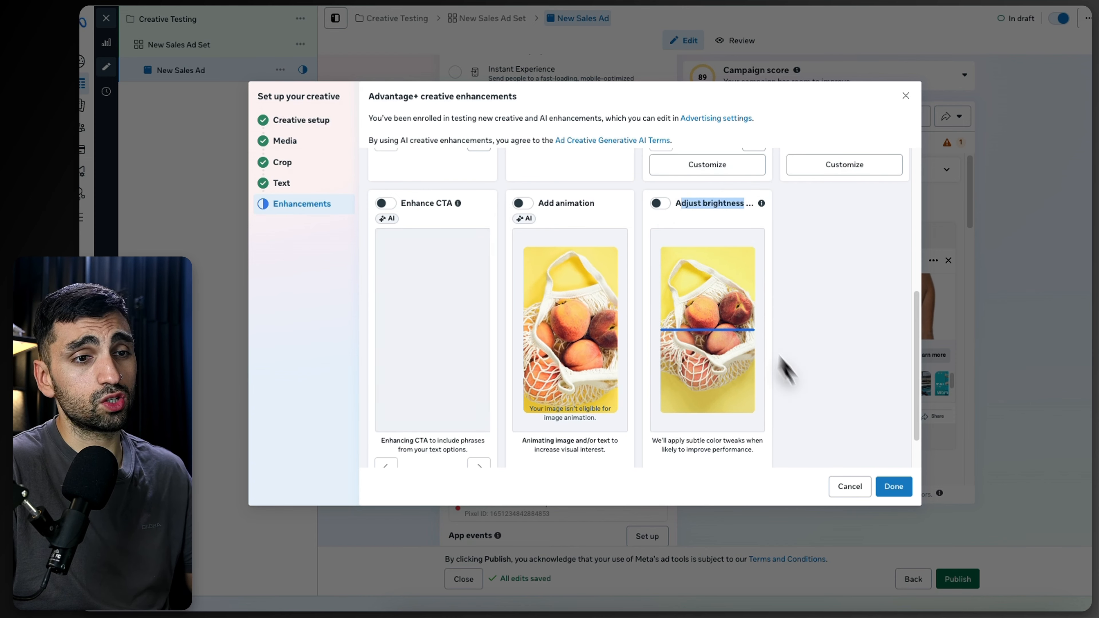
Step: Finish the creative enhancements and quick-duplicate the New Sales Ad within its ad set
click(885, 491)
click(281, 70)
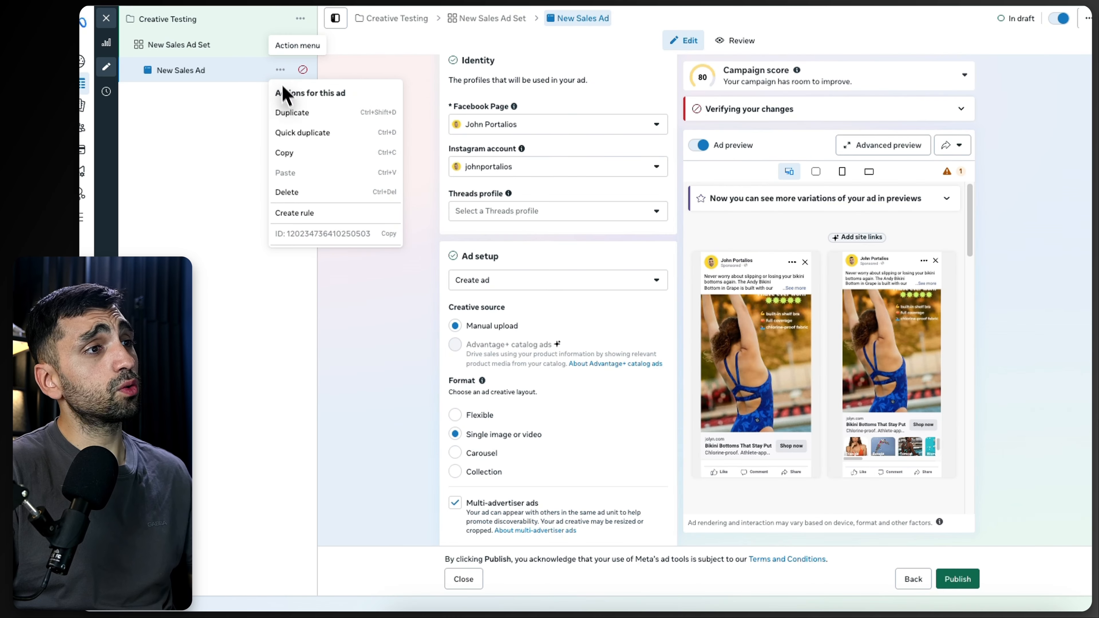
click(293, 134)
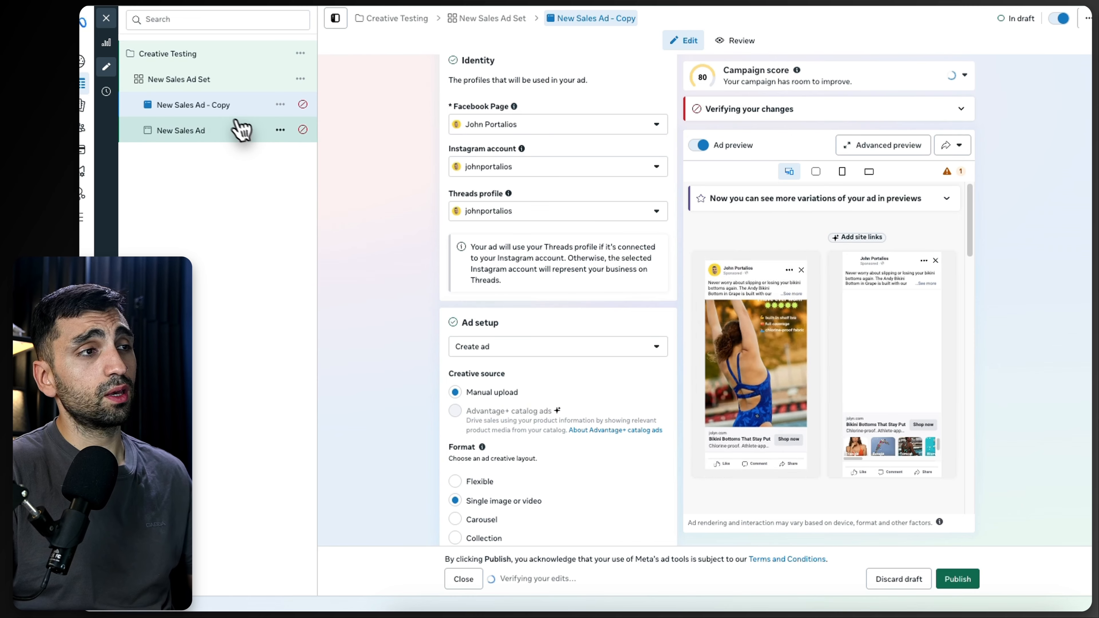
Step: Open the original New Sales Ad, check its destination settings, and quick-duplicate it again
click(215, 130)
scroll(472, 298, down, 5)
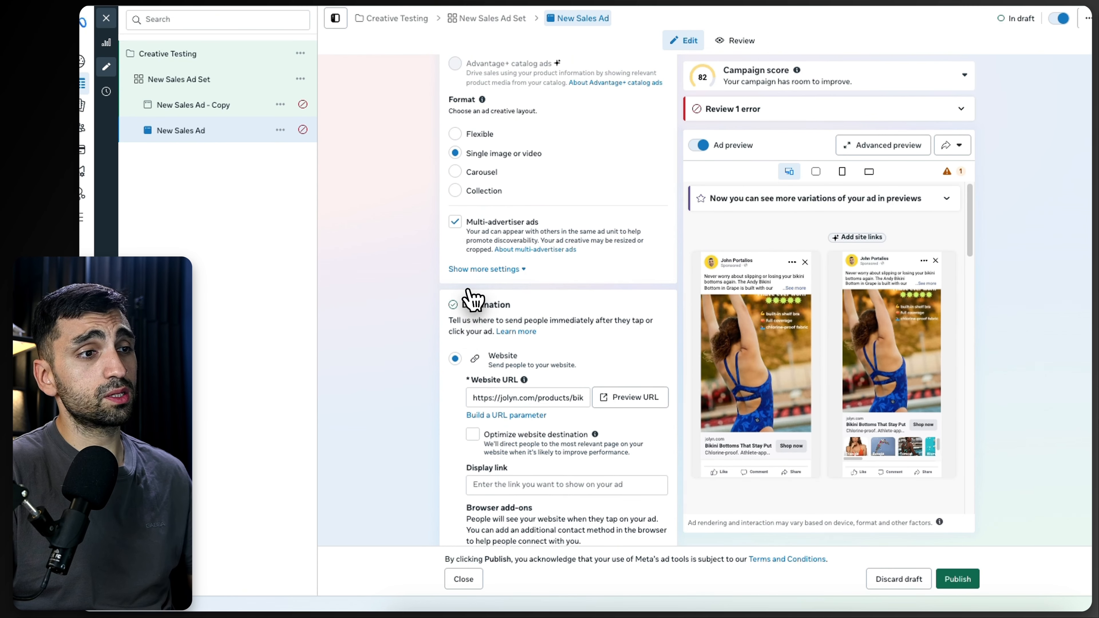
scroll(473, 298, down, 3)
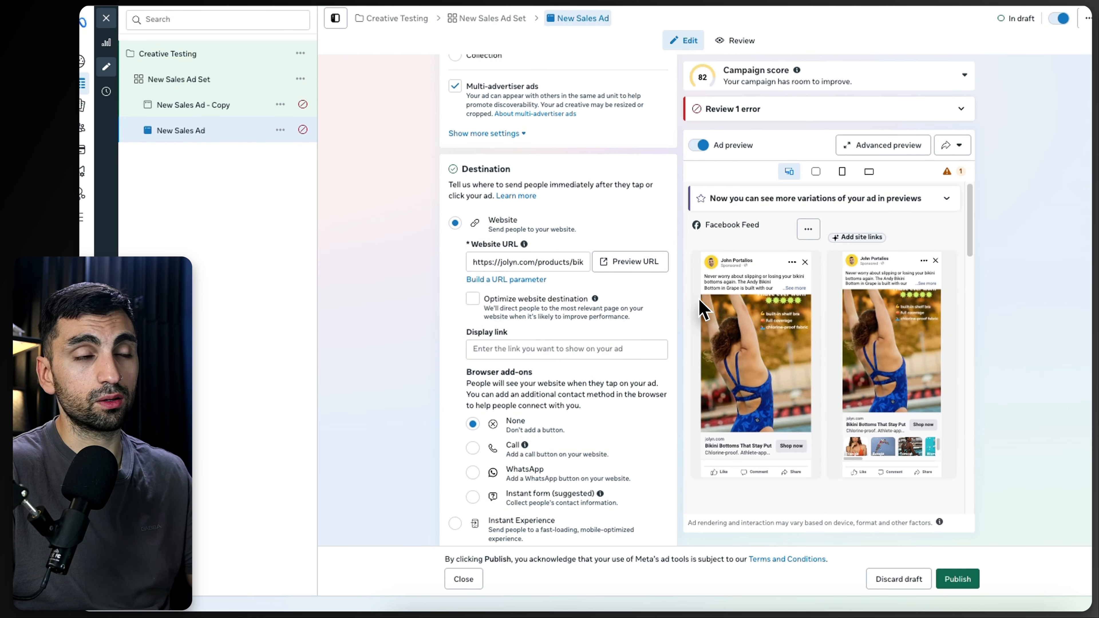
scroll(540, 288, down, 3)
click(281, 130)
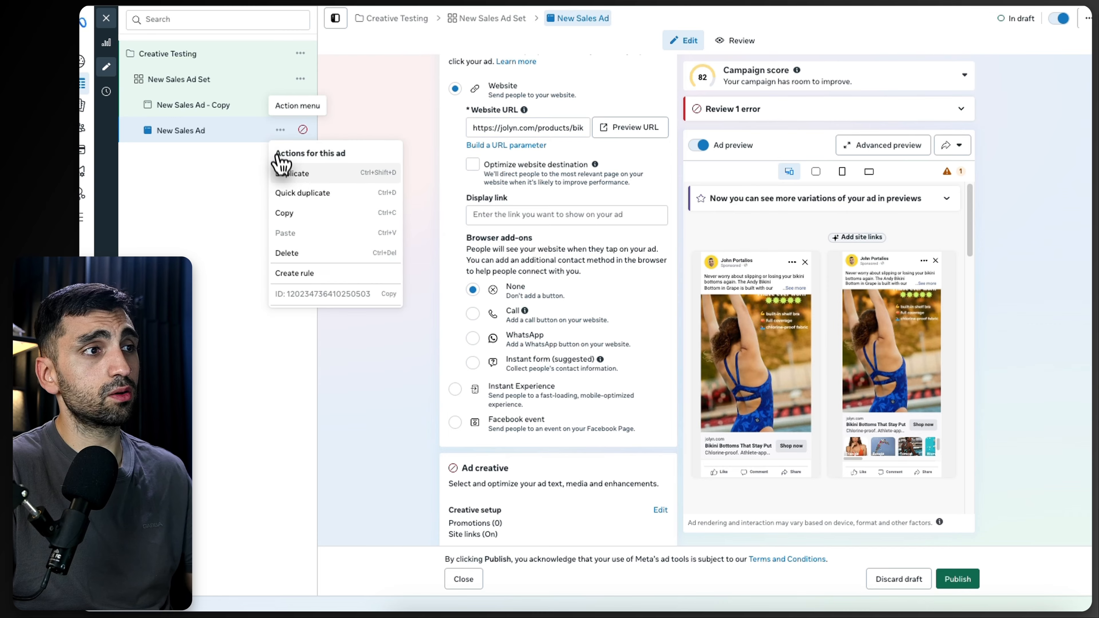
click(289, 194)
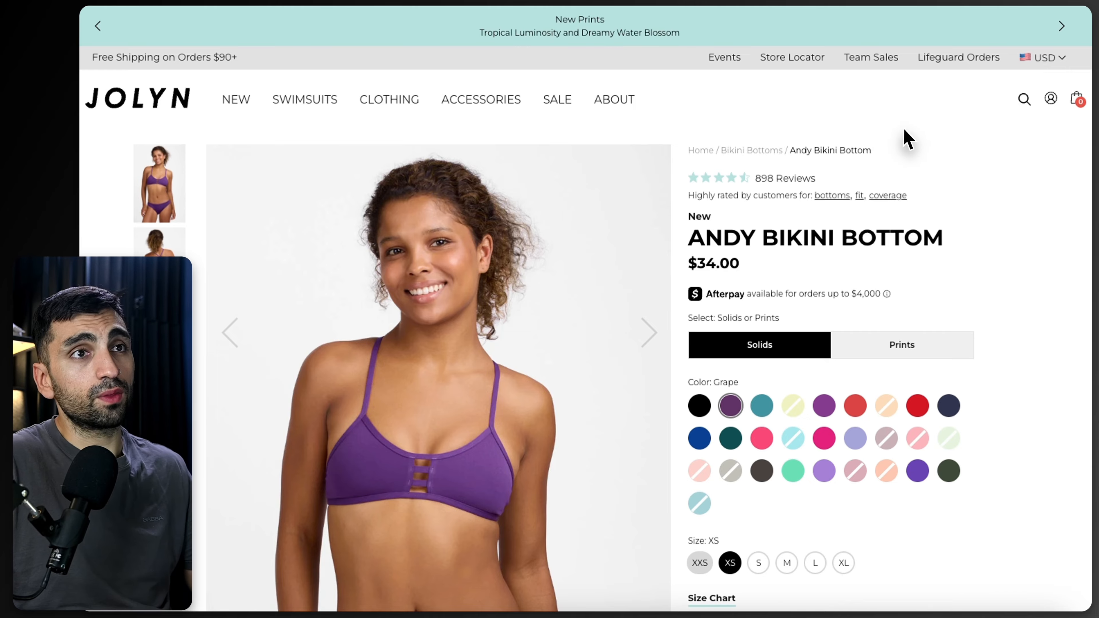
Step: Switch back to Ads Manager and open the New Sales Ad Set's ads for editing
key(ctrl+Tab)
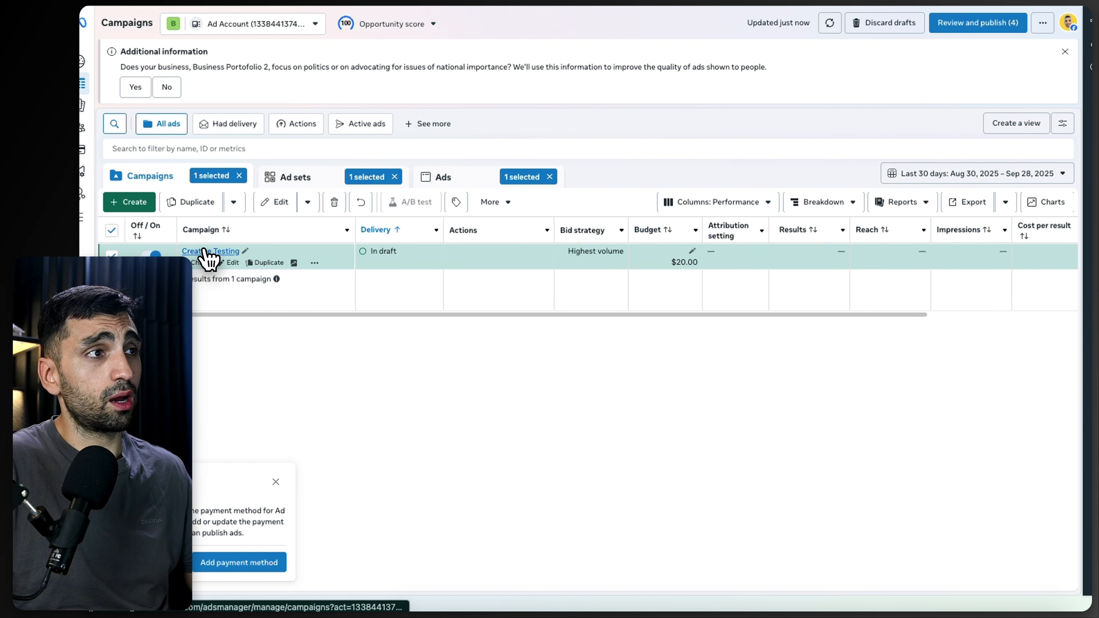
click(204, 250)
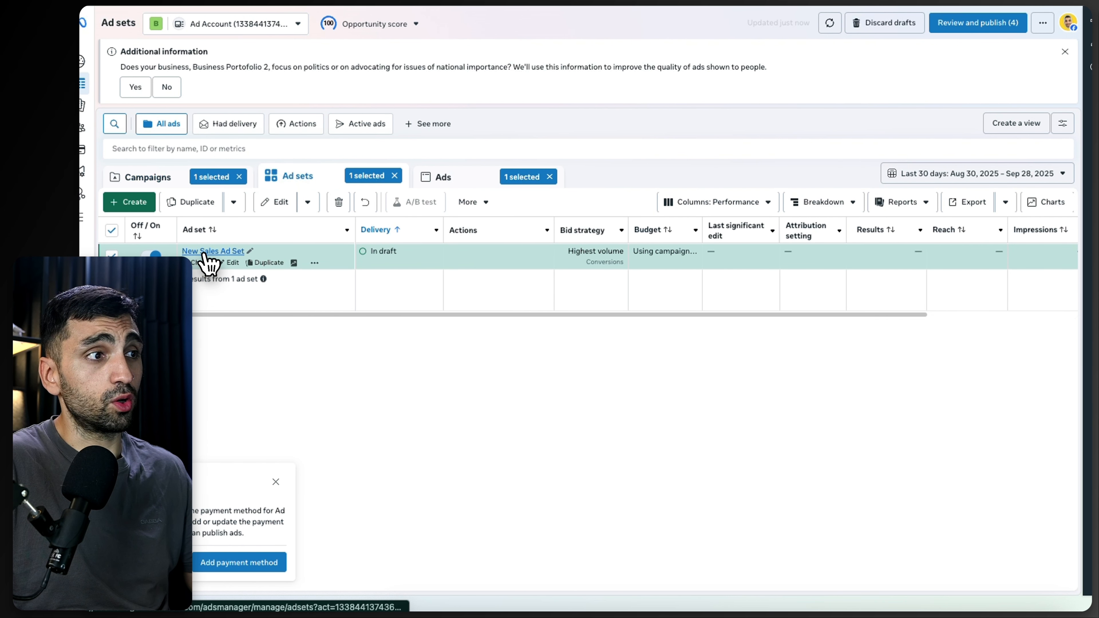
click(212, 253)
click(260, 263)
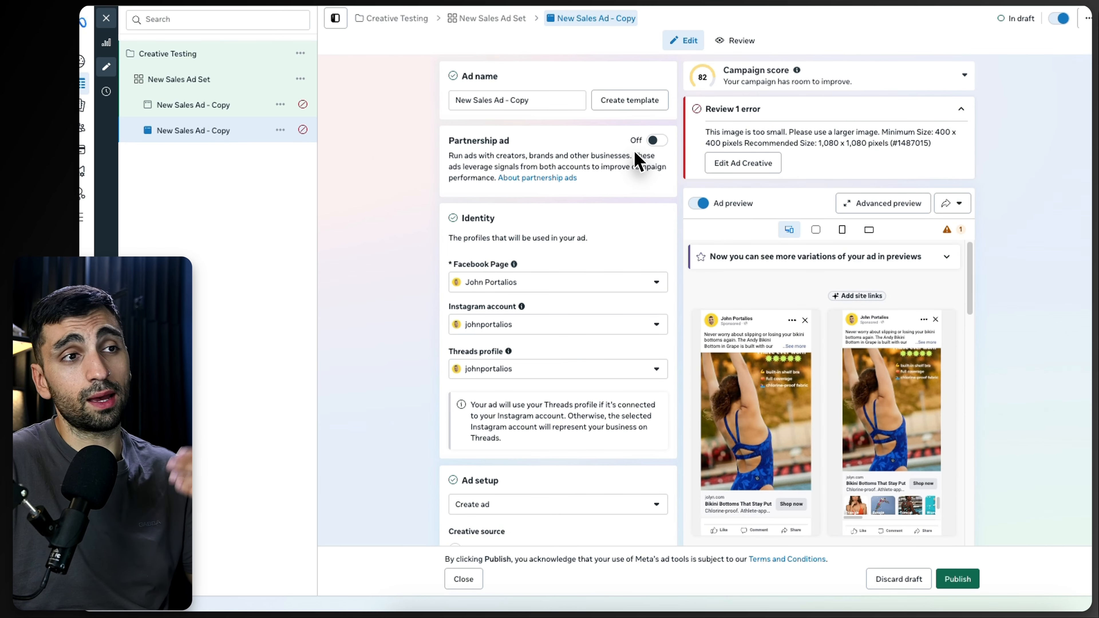
Step: Examine the image-size error on the duplicated ad and close the editor to return to the ads list
drag(930, 134, 965, 152)
drag(861, 145, 856, 145)
click(816, 144)
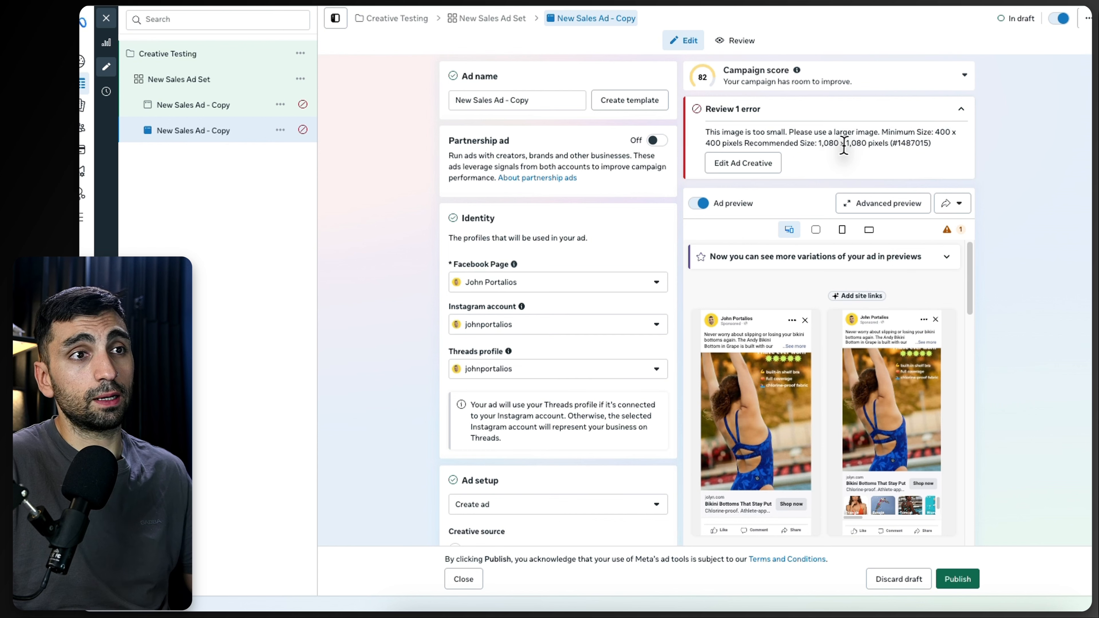
drag(931, 132, 950, 148)
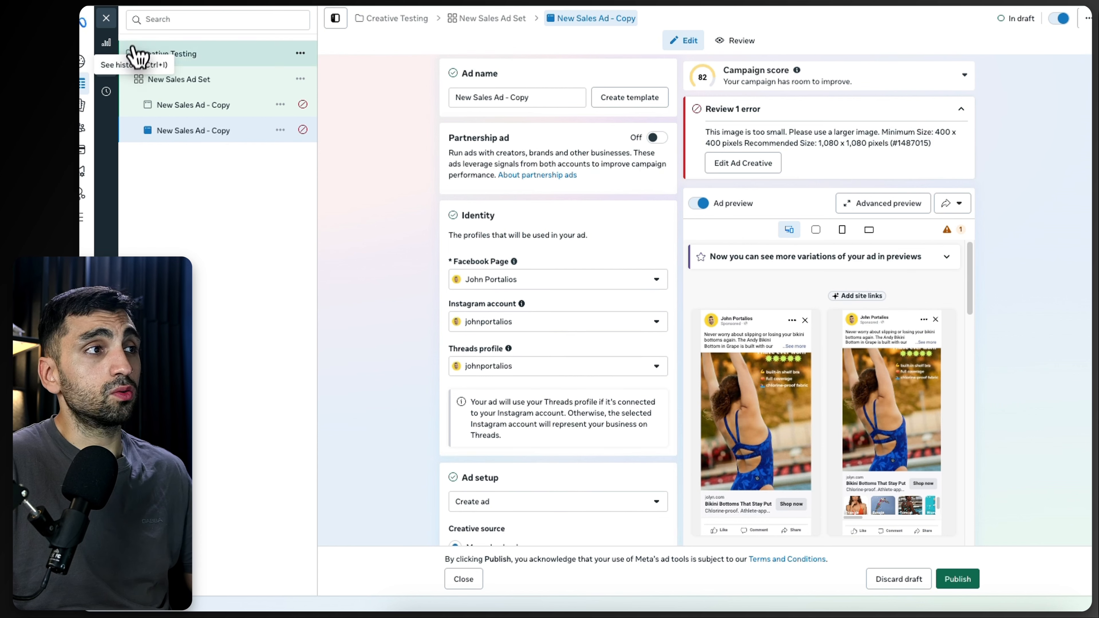
click(107, 19)
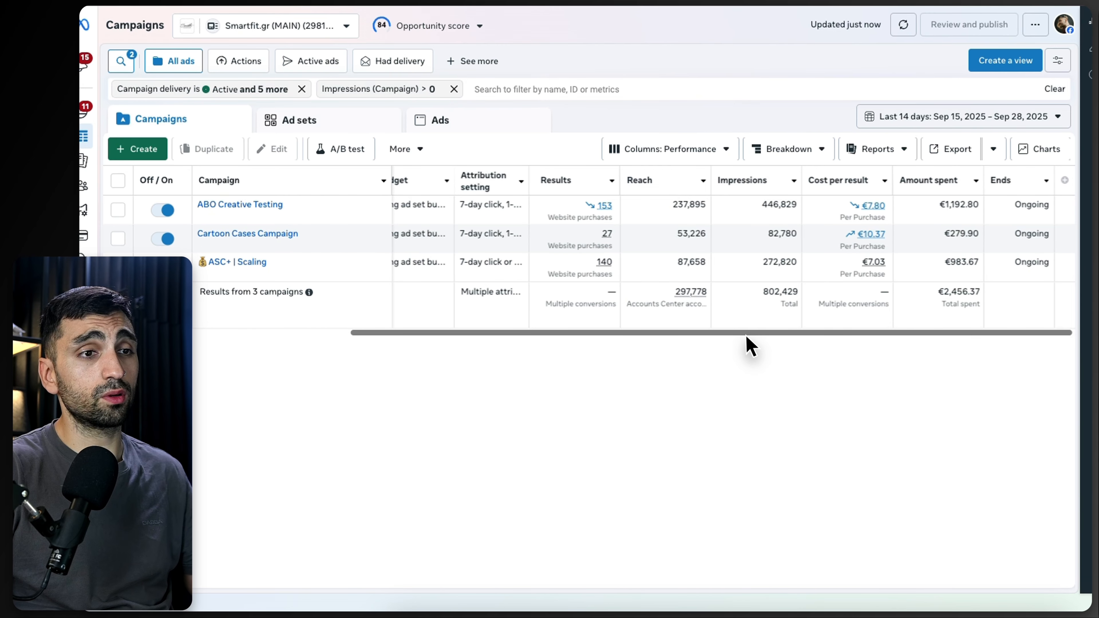
Step: Scroll through the campaign performance columns in the other ad account and select ABO Creative Testing
drag(745, 335, 572, 320)
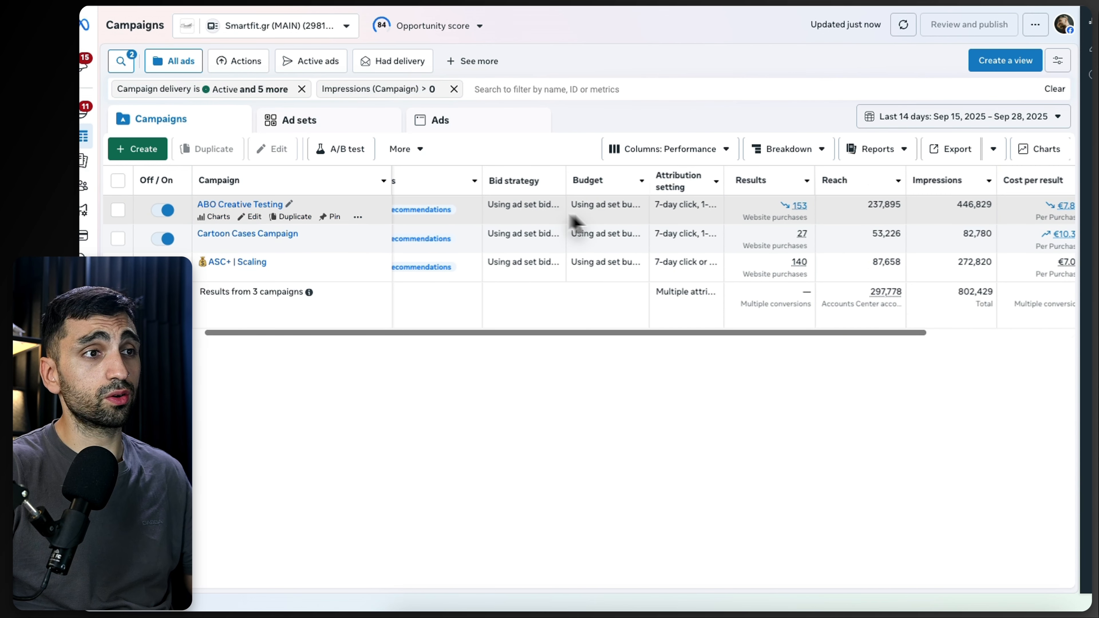
mouse_move(800, 192)
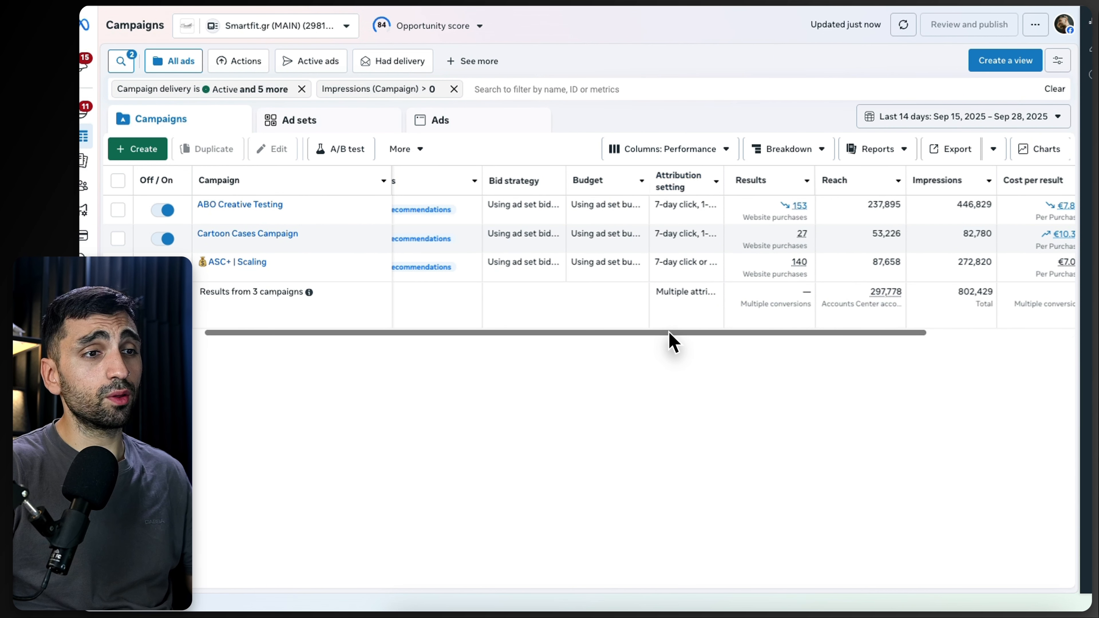
drag(669, 334, 805, 346)
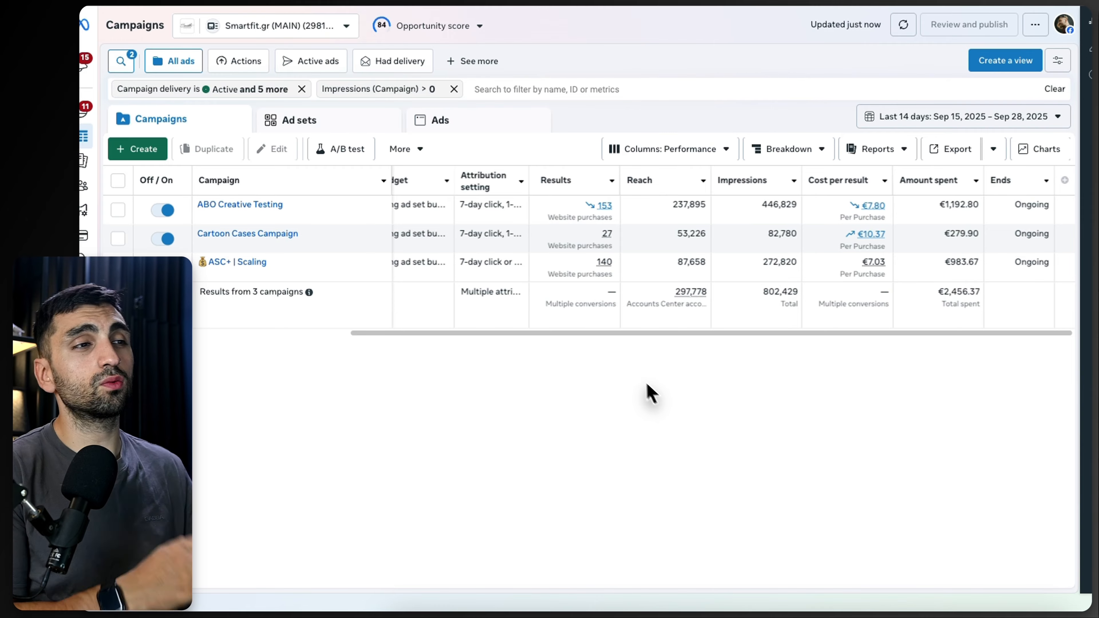
drag(592, 334, 617, 349)
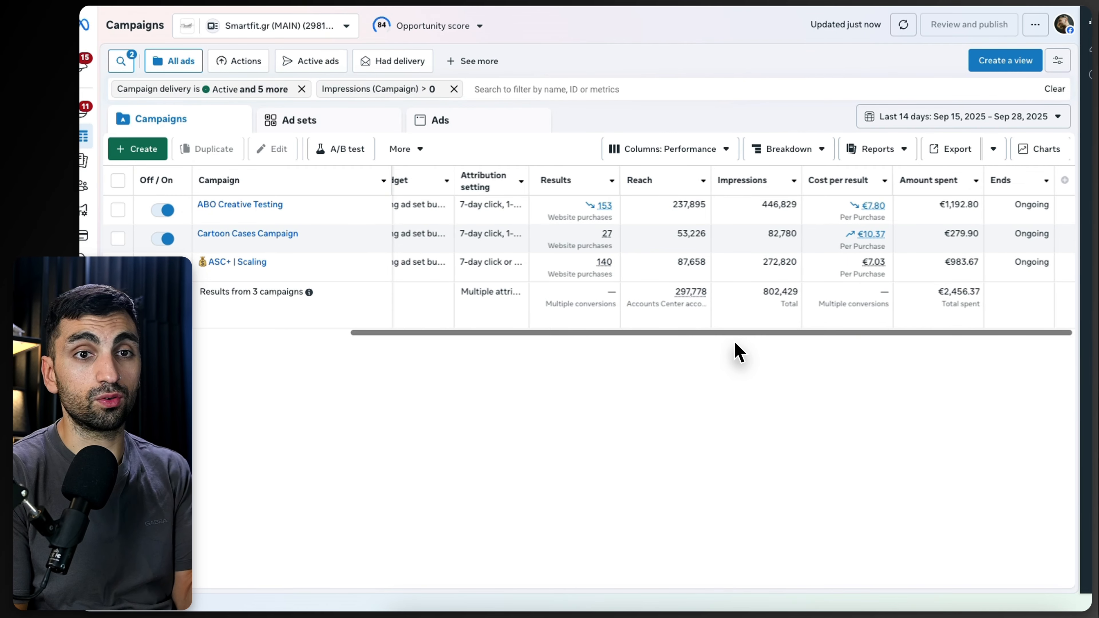
click(939, 215)
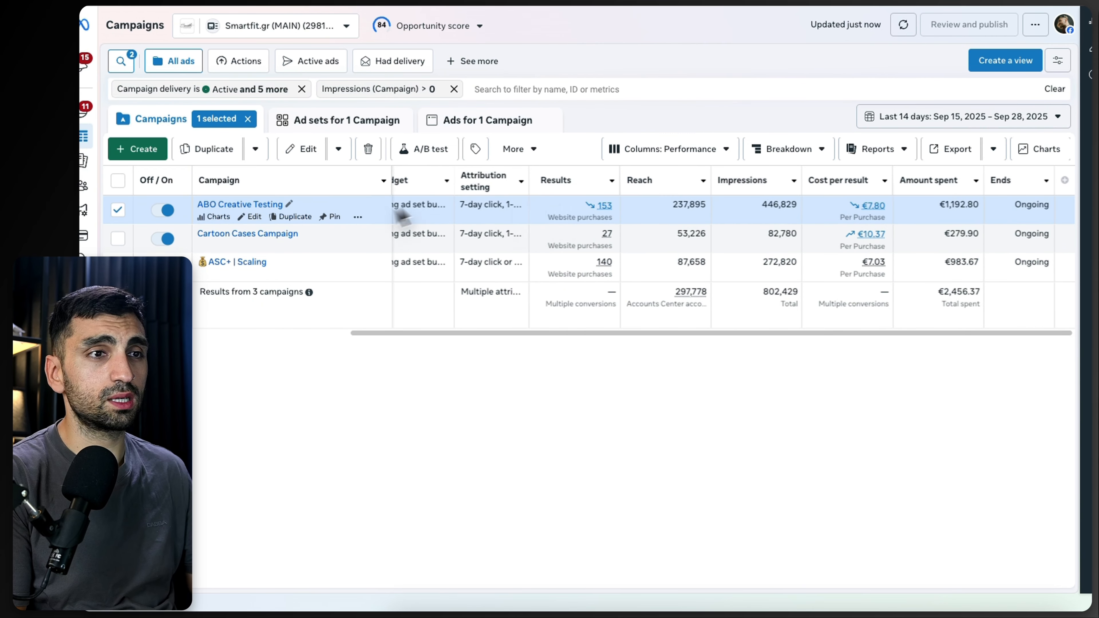
drag(557, 333, 451, 332)
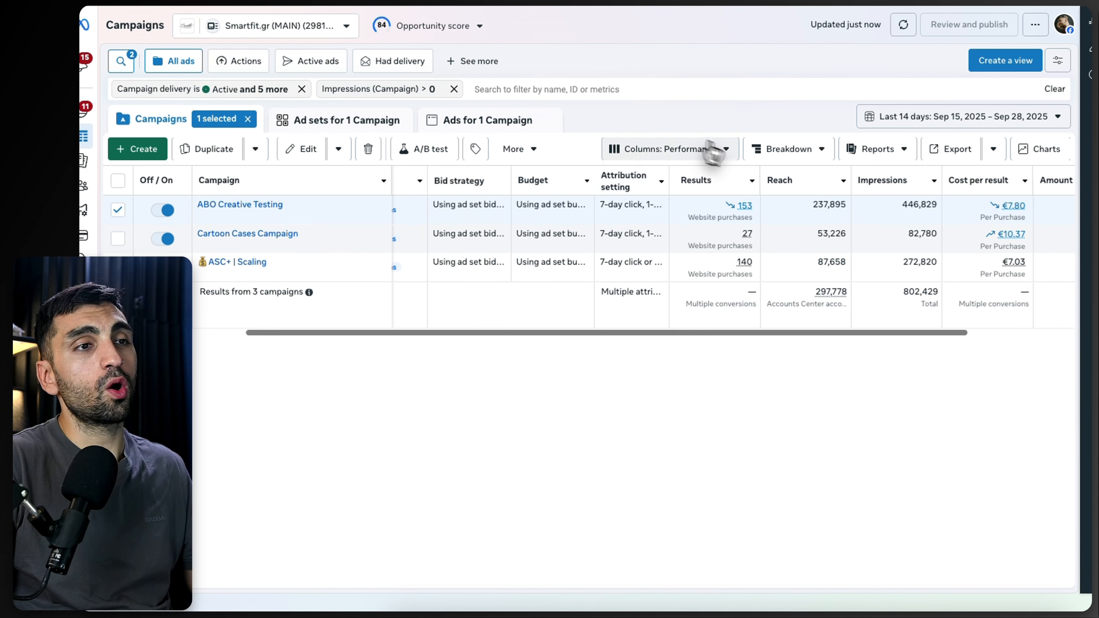
Step: Open the Custom column preset for editing and remove every column except Campaign
click(728, 154)
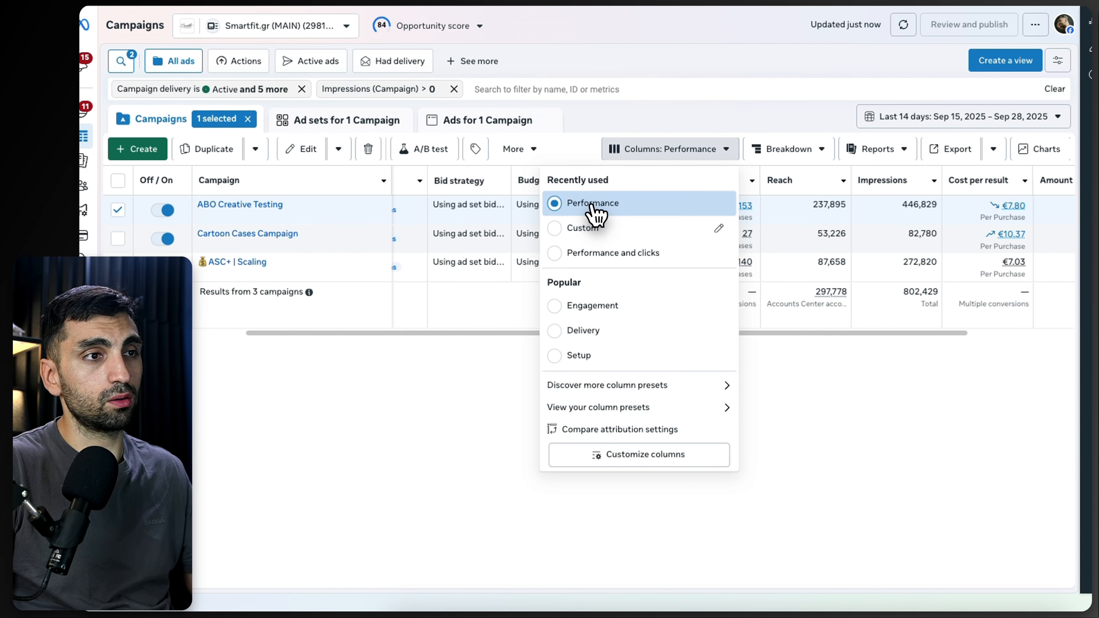
click(718, 229)
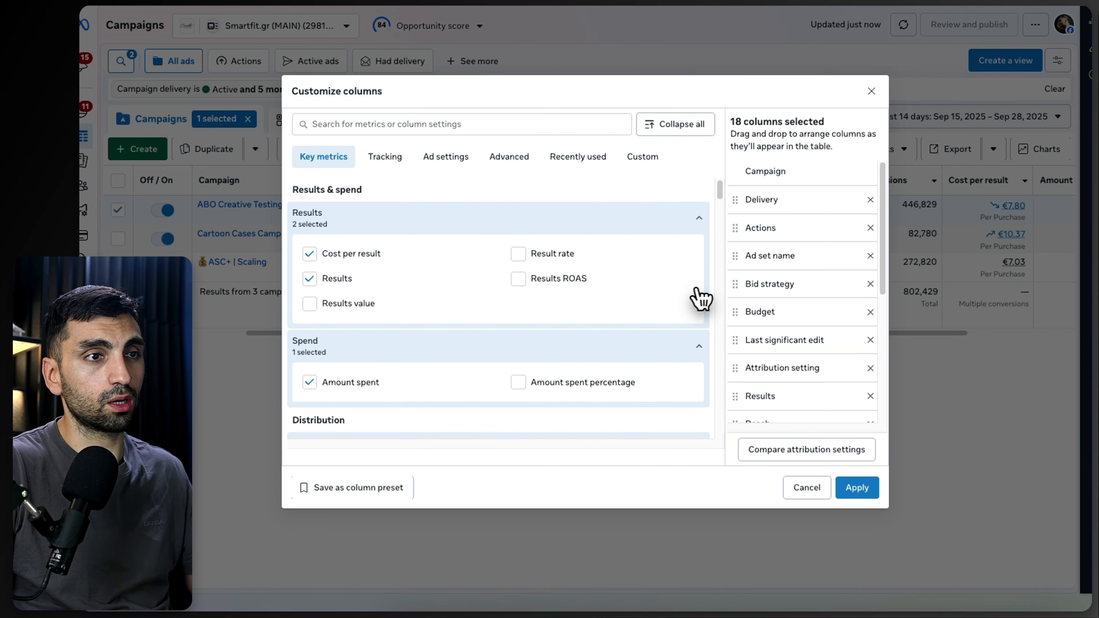
click(870, 199)
click(870, 199)
click(869, 199)
click(870, 199)
click(870, 199)
click(870, 199)
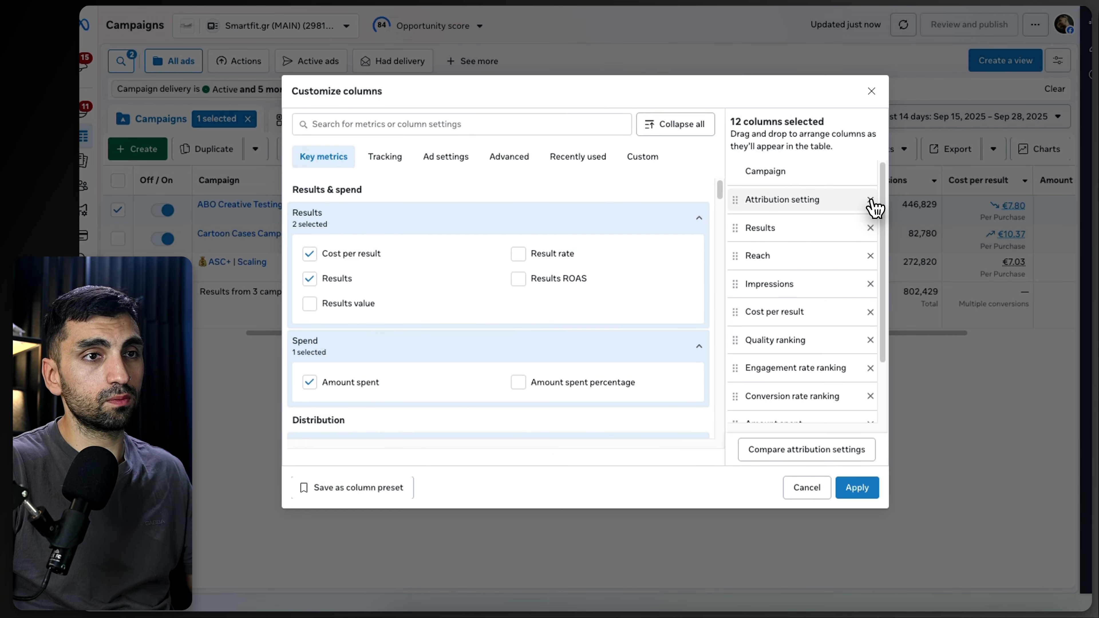
double_click(870, 199)
click(870, 200)
double_click(869, 199)
double_click(870, 199)
double_click(870, 199)
click(869, 199)
click(870, 199)
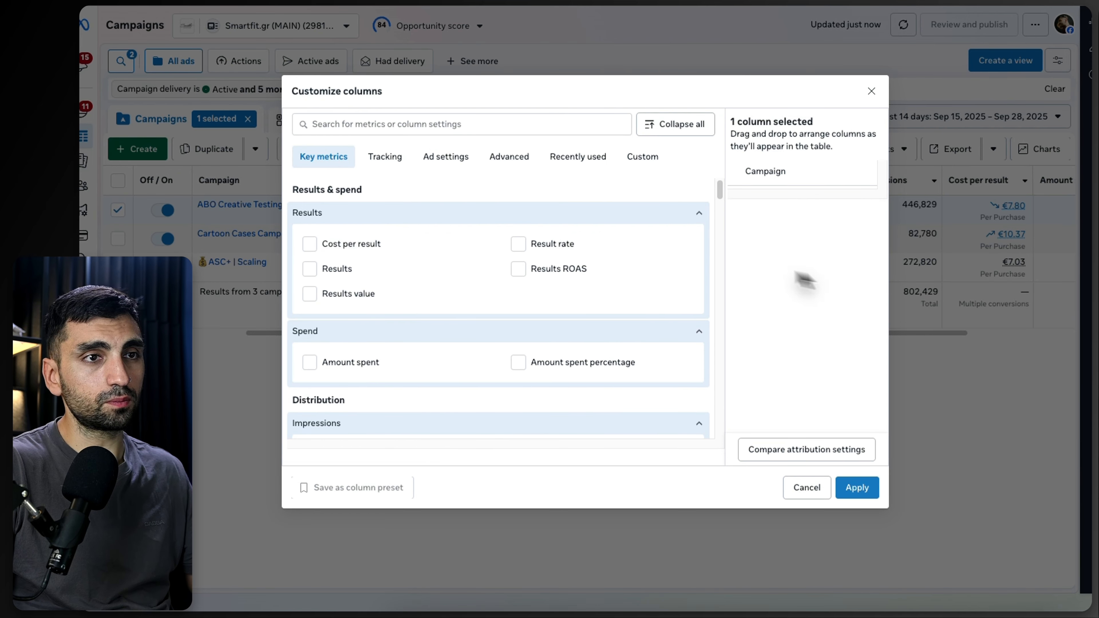
Step: Add the Budget and Amount spent columns to the custom preset
click(436, 132)
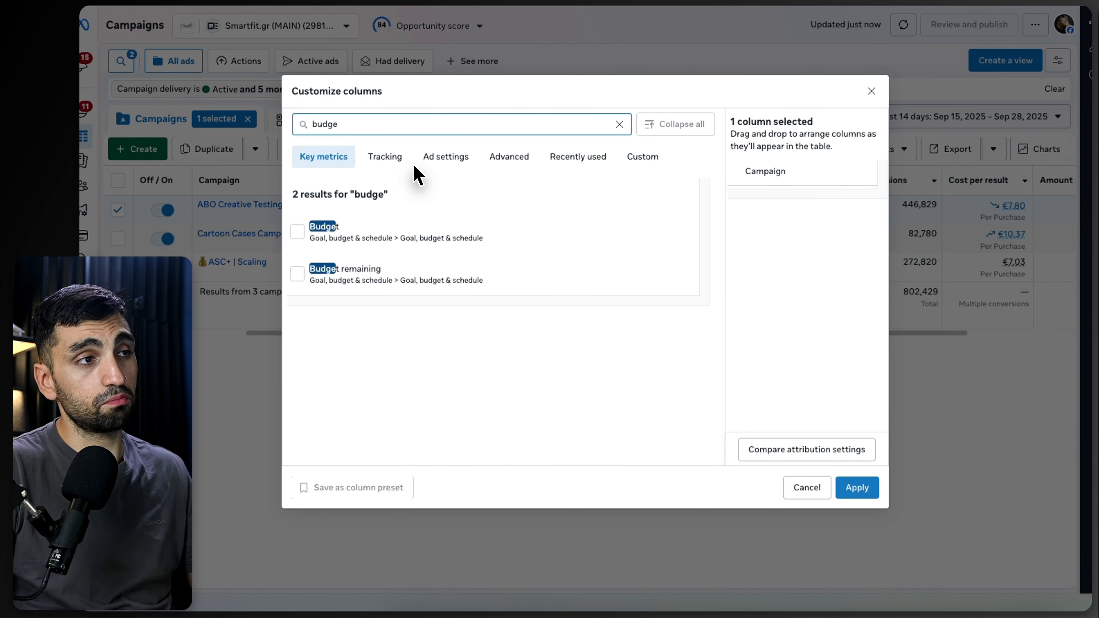
click(397, 246)
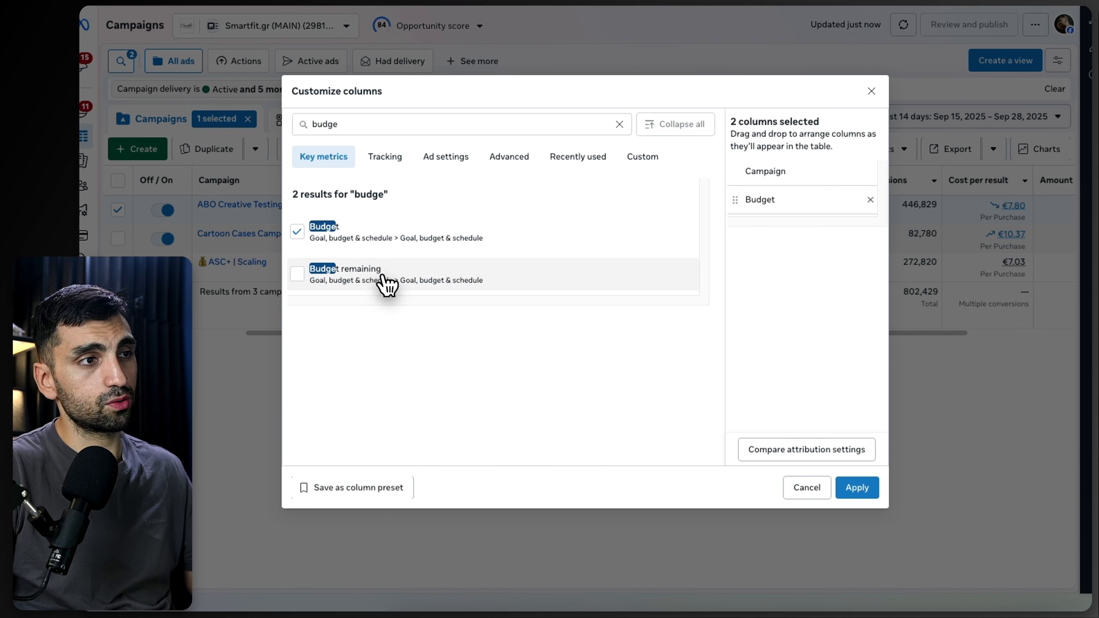
double_click(378, 124)
text(amou)
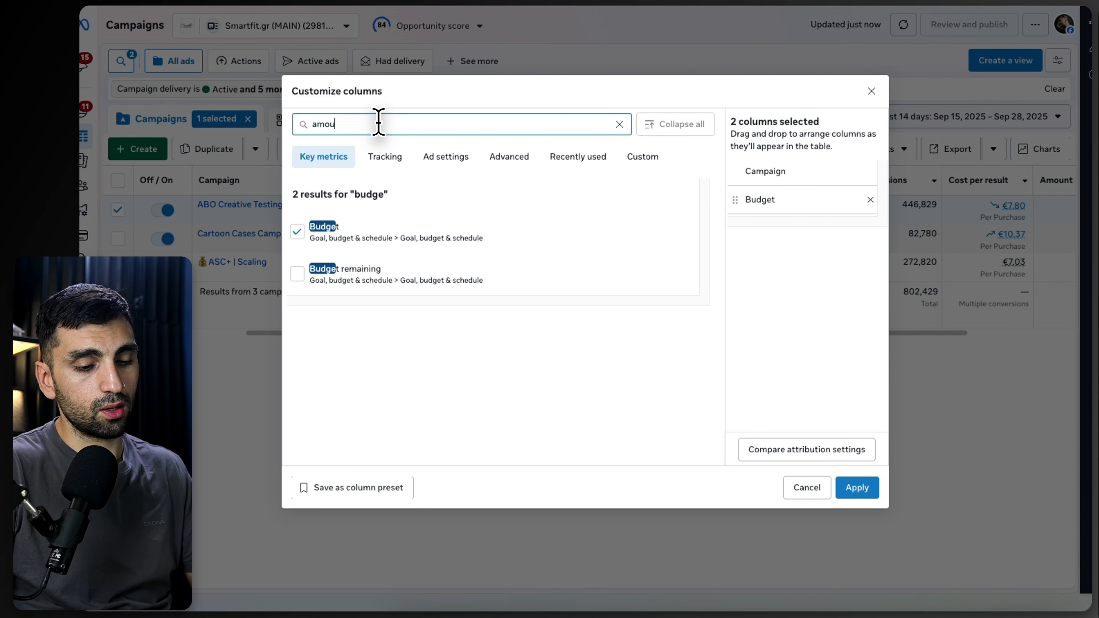
text(nt)
click(344, 277)
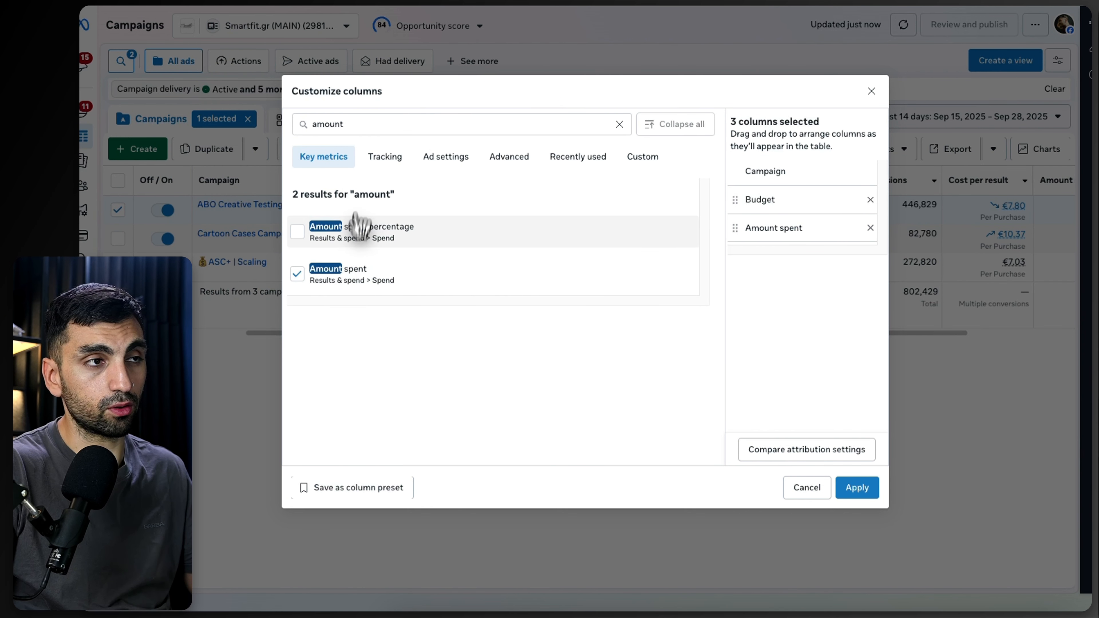
Step: Add Purchases conversion value, Purchase ROAS total, Purchases total, and Cost per purchase columns
click(358, 125)
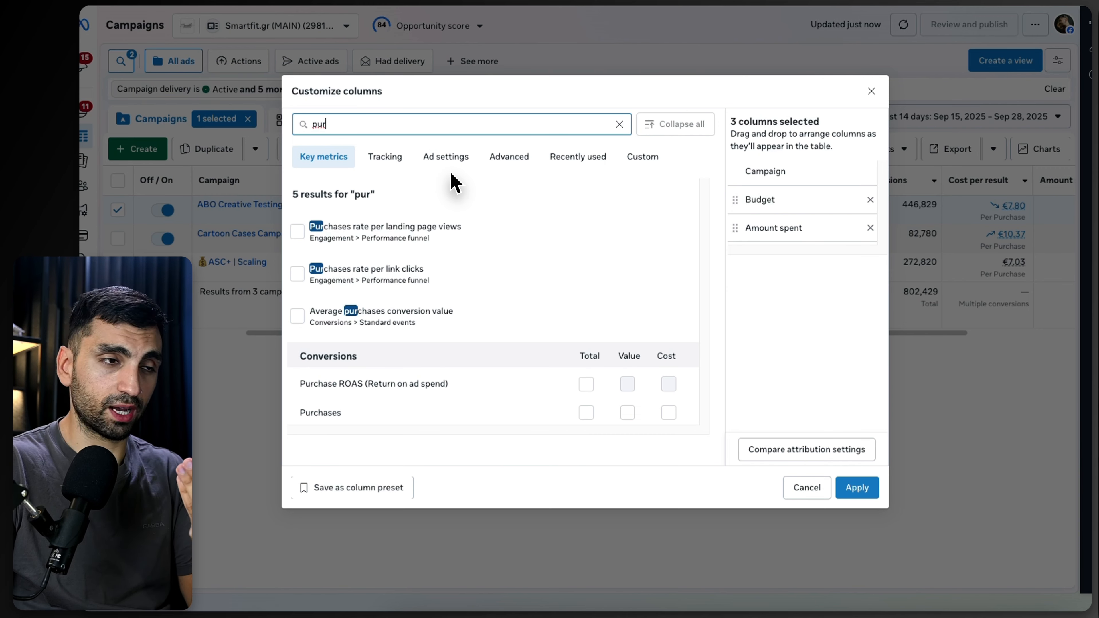
click(627, 412)
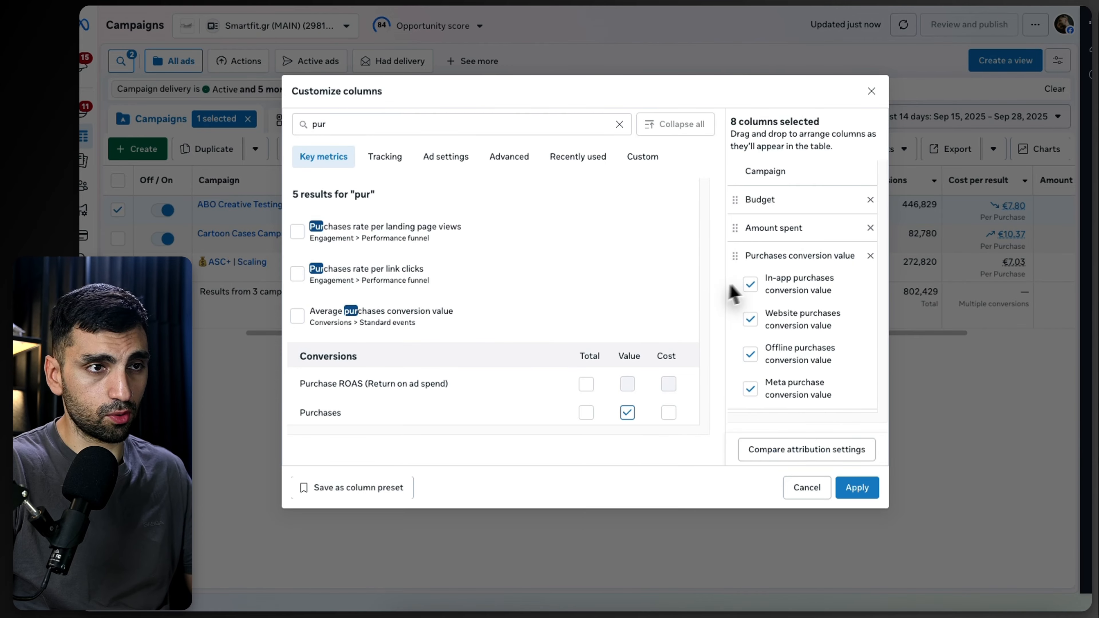
click(586, 384)
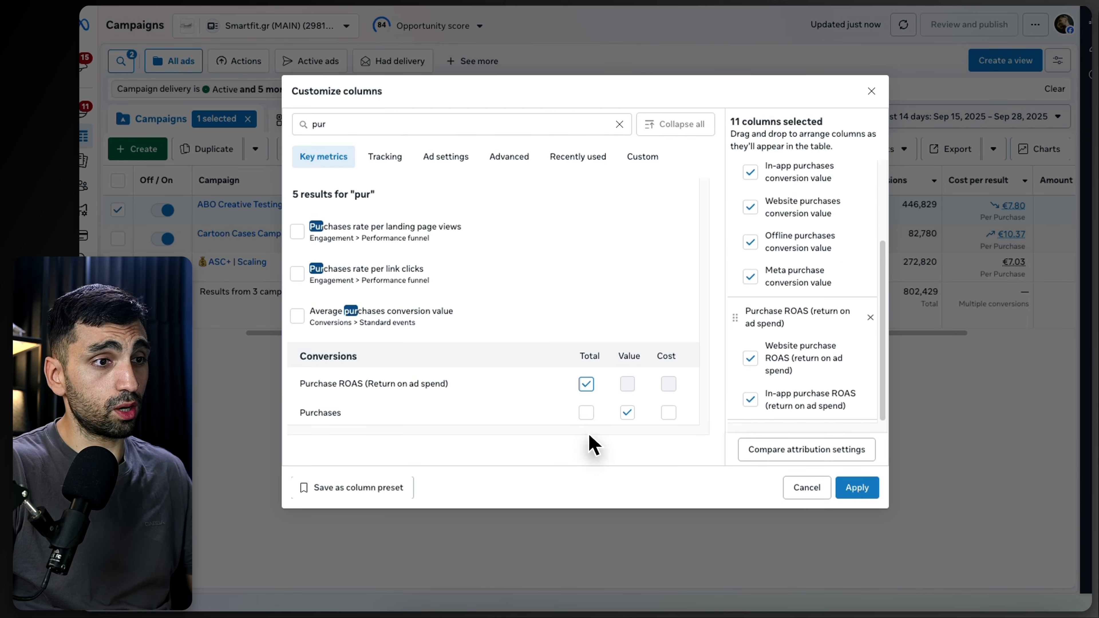
click(587, 412)
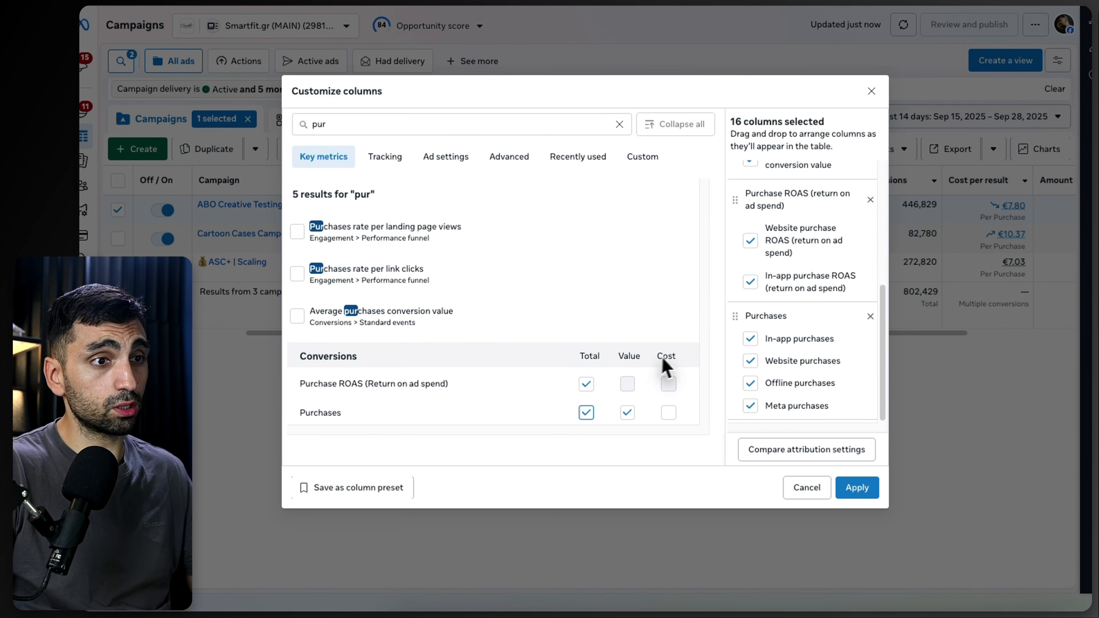
click(668, 412)
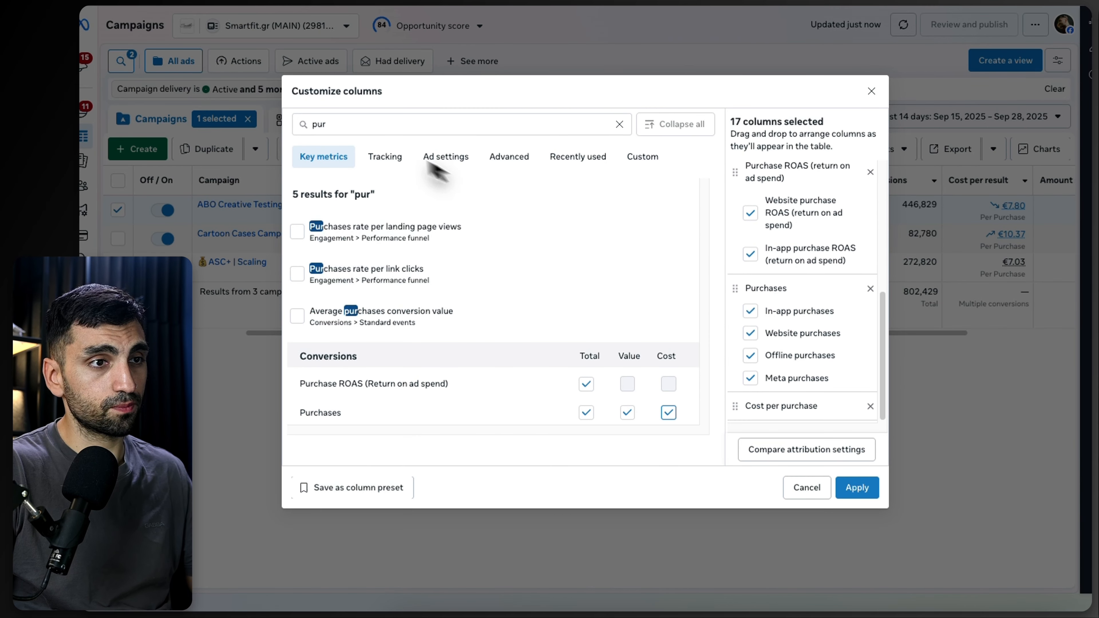
Step: Add the Results and Cost per result columns to the preset
click(348, 124)
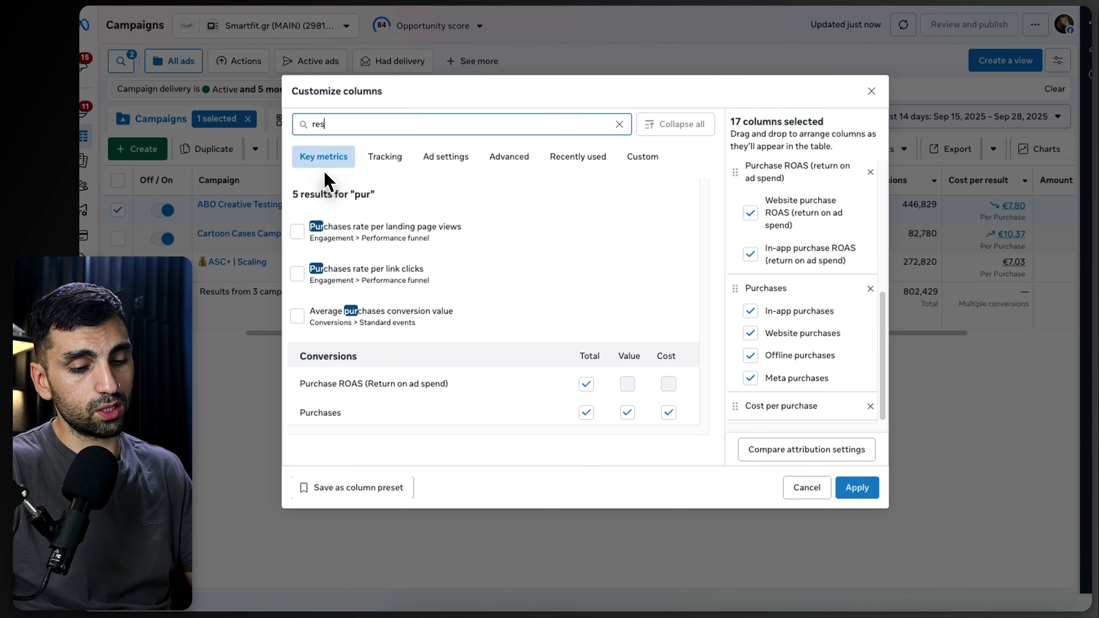
text(result)
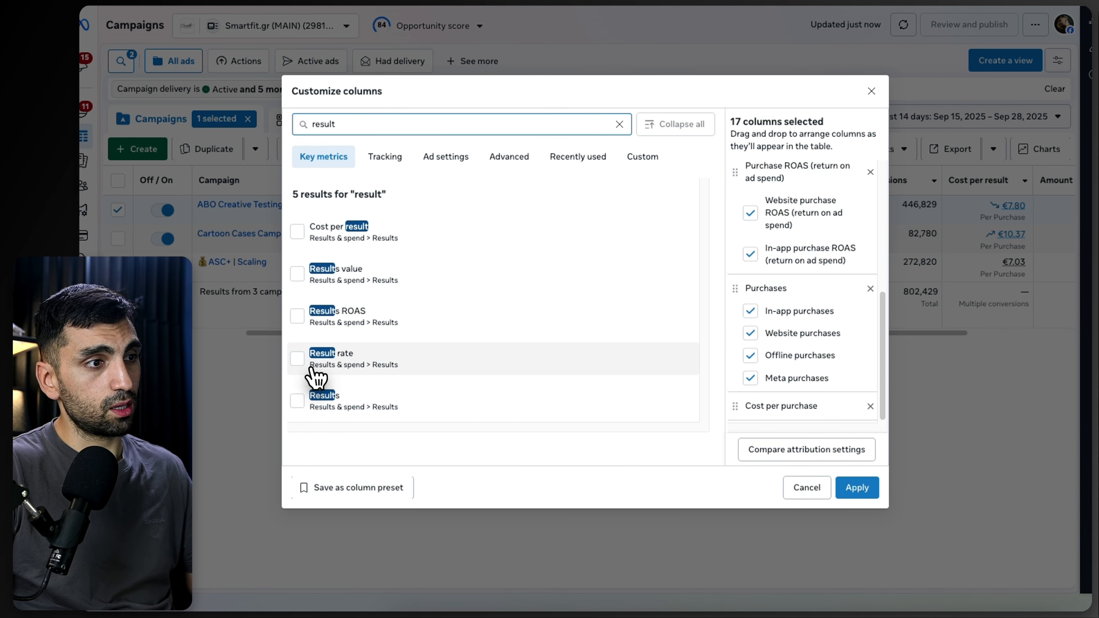
click(299, 401)
click(297, 230)
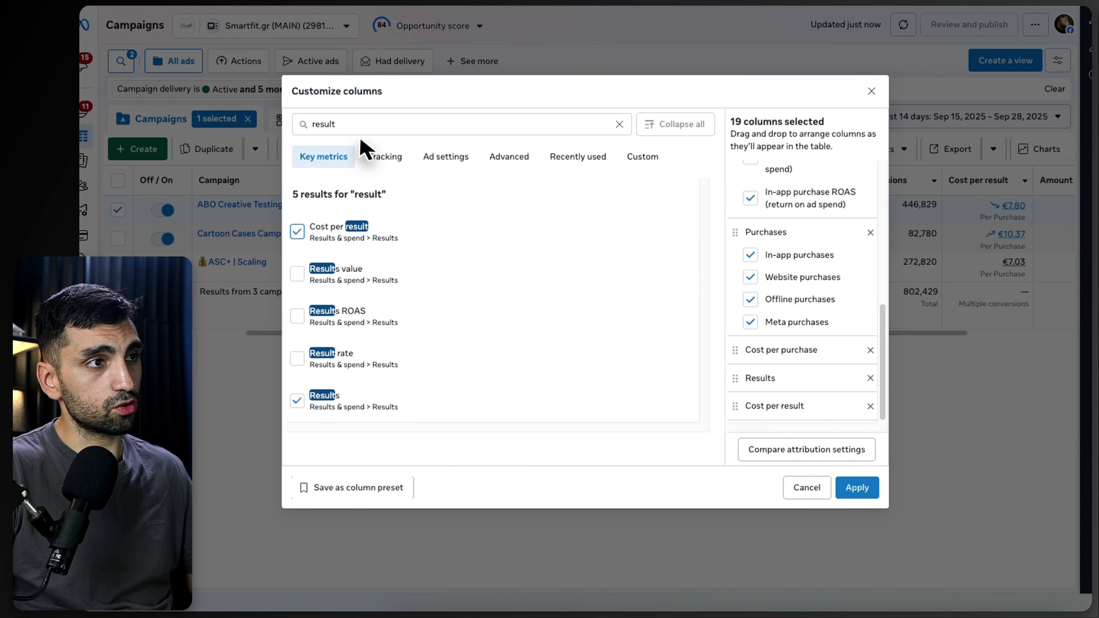
Step: Add the Checkouts initiated and Cost per checkout initiated columns to the preset
double_click(351, 124)
text(initi)
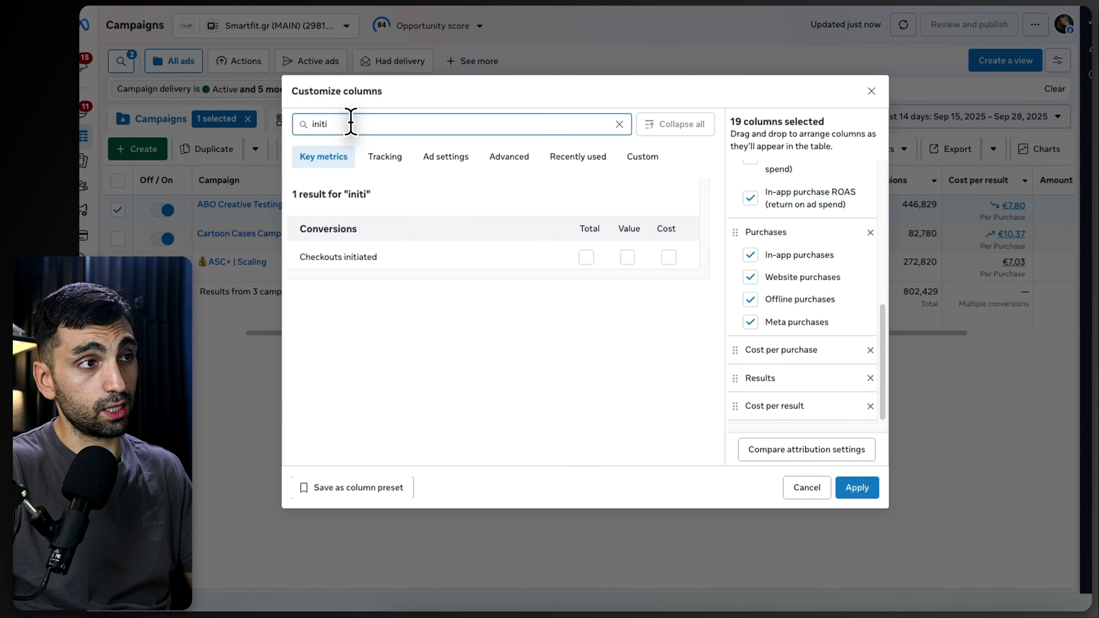
click(586, 257)
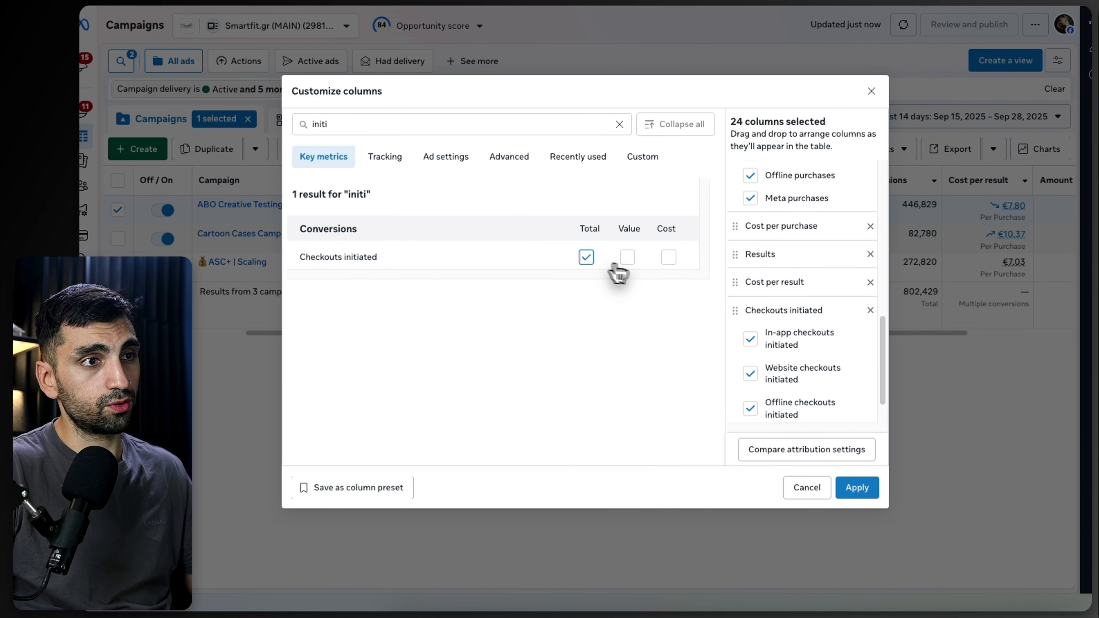
click(668, 257)
Step: Search for cart metrics and add the Adds to cart and Cost per add to cart columns
double_click(402, 121)
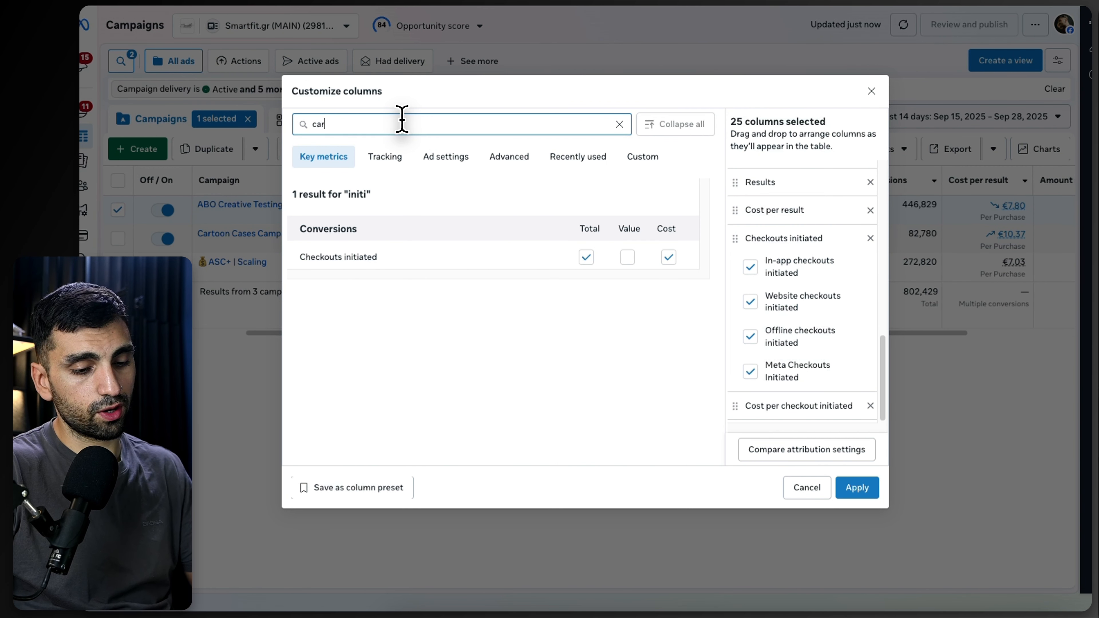
click(586, 257)
click(667, 256)
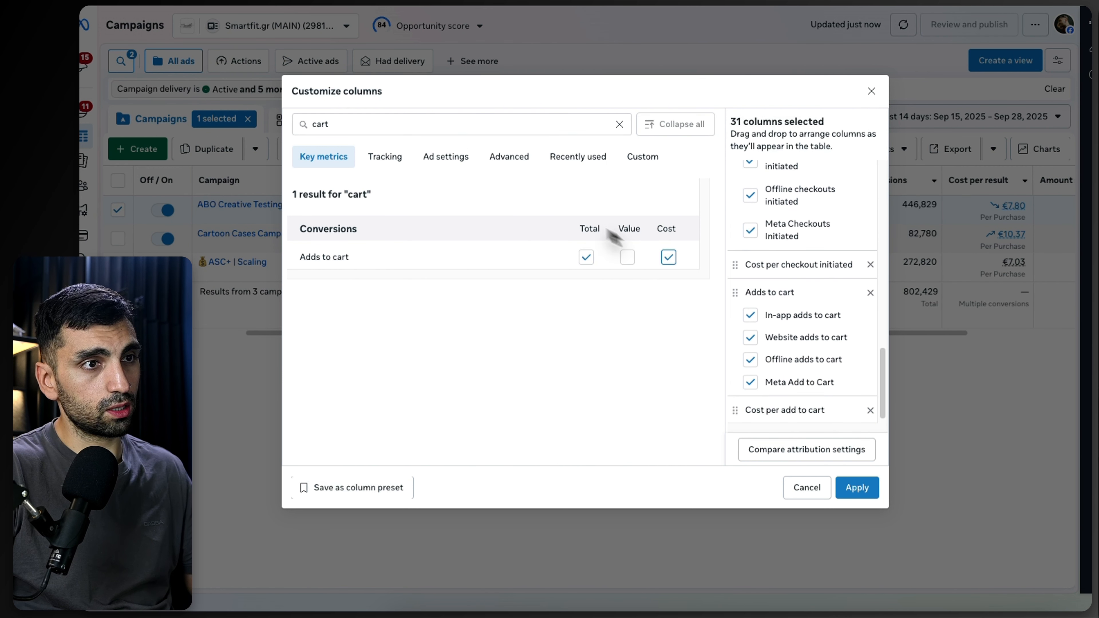
Step: Add the CPC (cost per link click), Link clicks, and CTR (link click-through rate) columns
text(link)
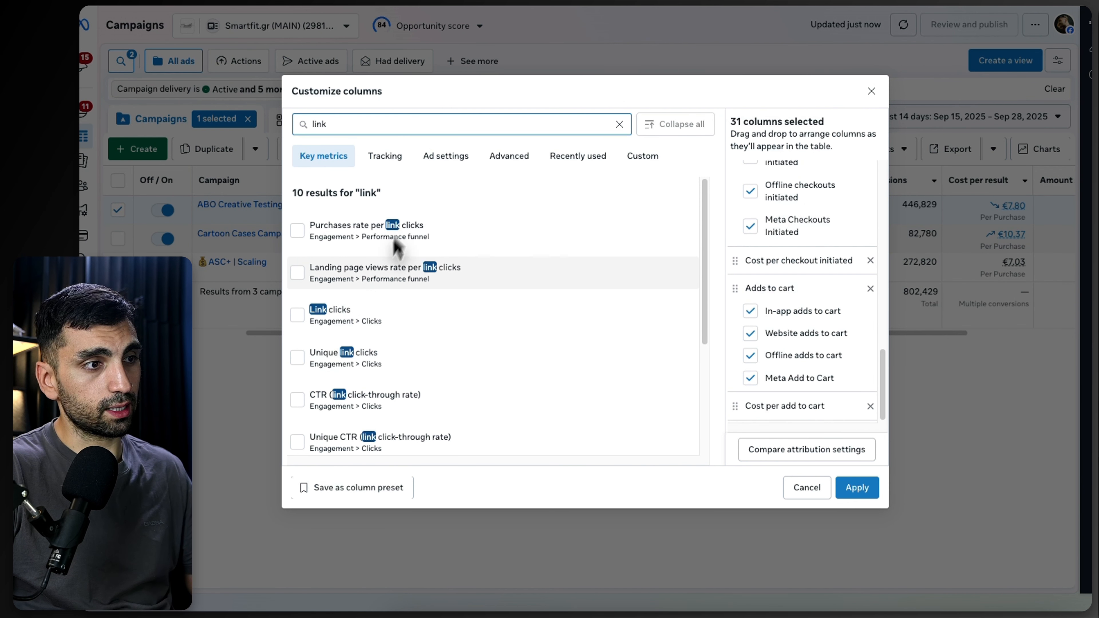
scroll(331, 351, down, 3)
click(297, 342)
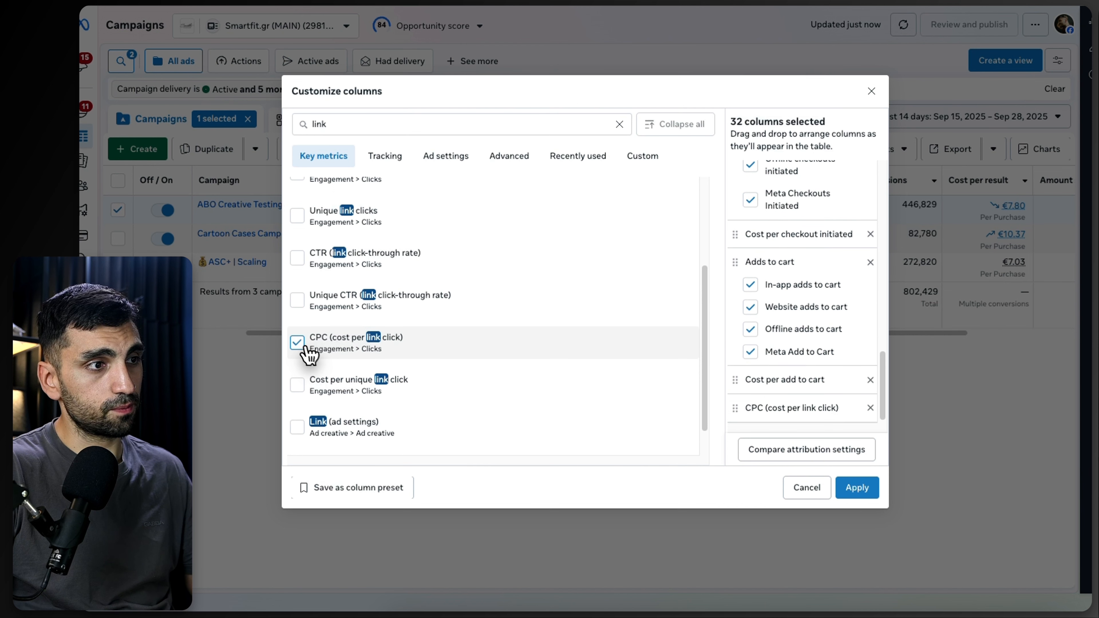
scroll(311, 338, up, 2)
click(297, 273)
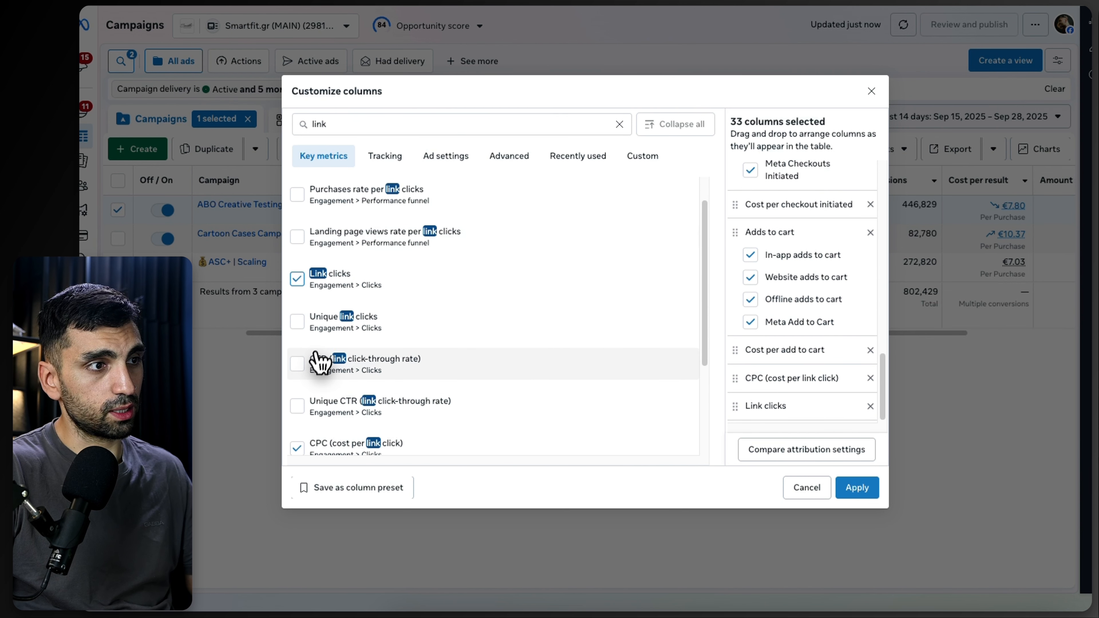
mouse_move(349, 373)
click(315, 363)
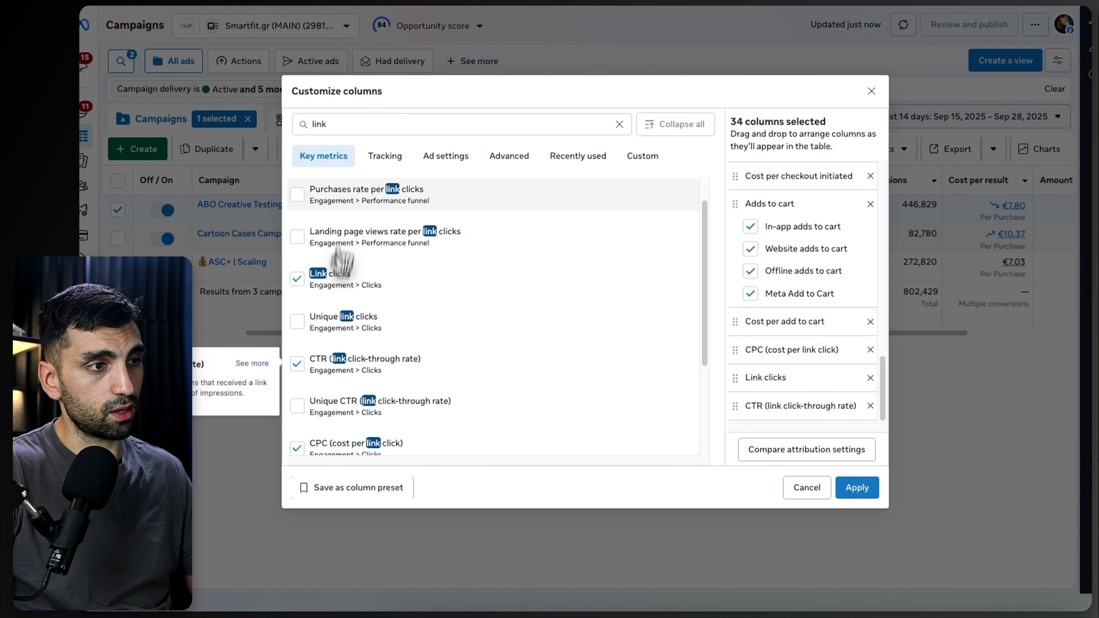
Step: Add the CPM (cost per 1,000 impressions) column to the preset
click(348, 130)
text(cpm)
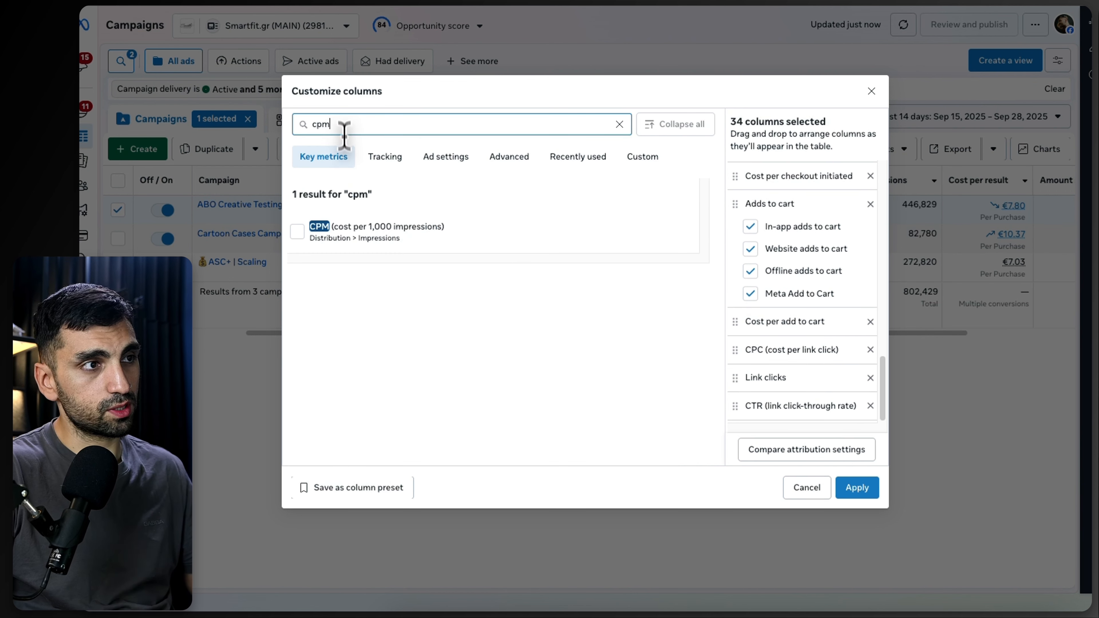
click(344, 223)
double_click(335, 125)
text(date)
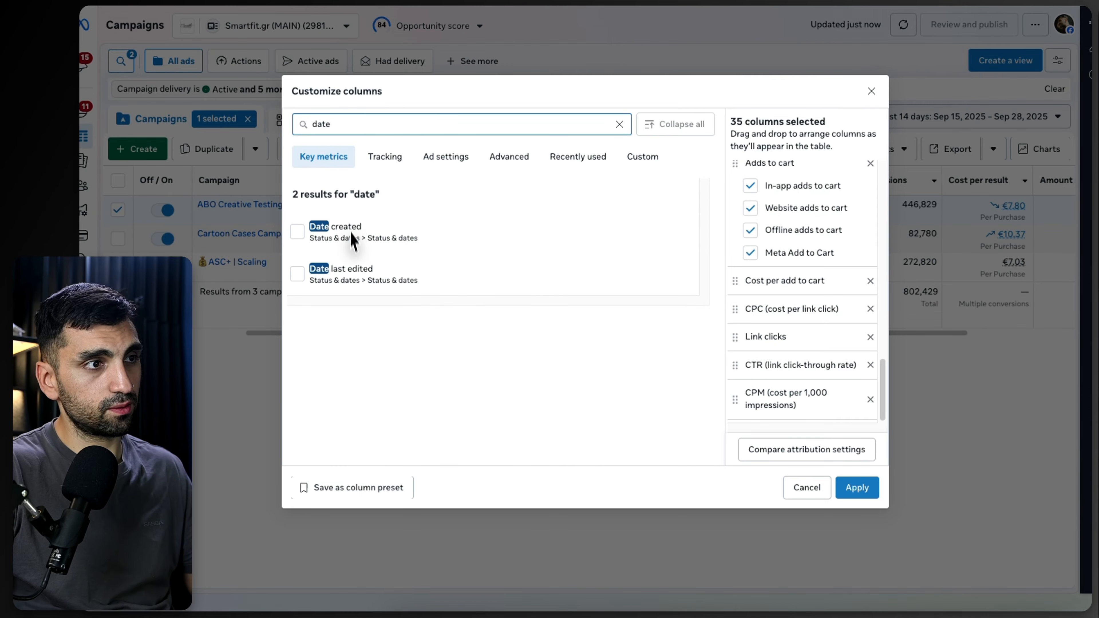
click(351, 234)
click(357, 282)
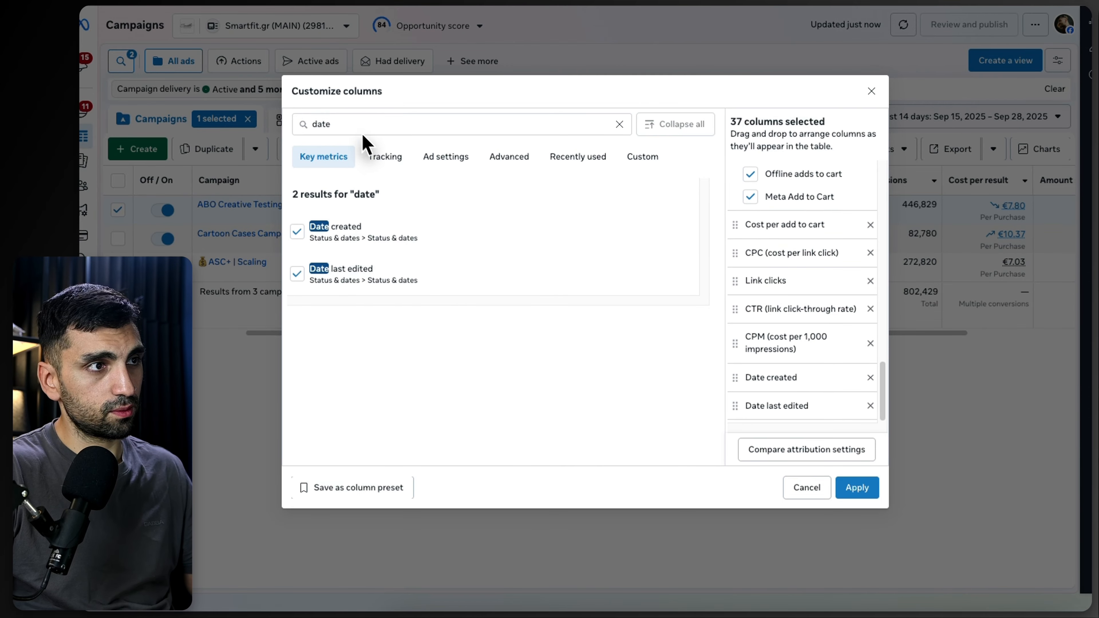
click(343, 228)
click(335, 269)
Step: Add the Engagement rate ranking column to the preset
double_click(330, 124)
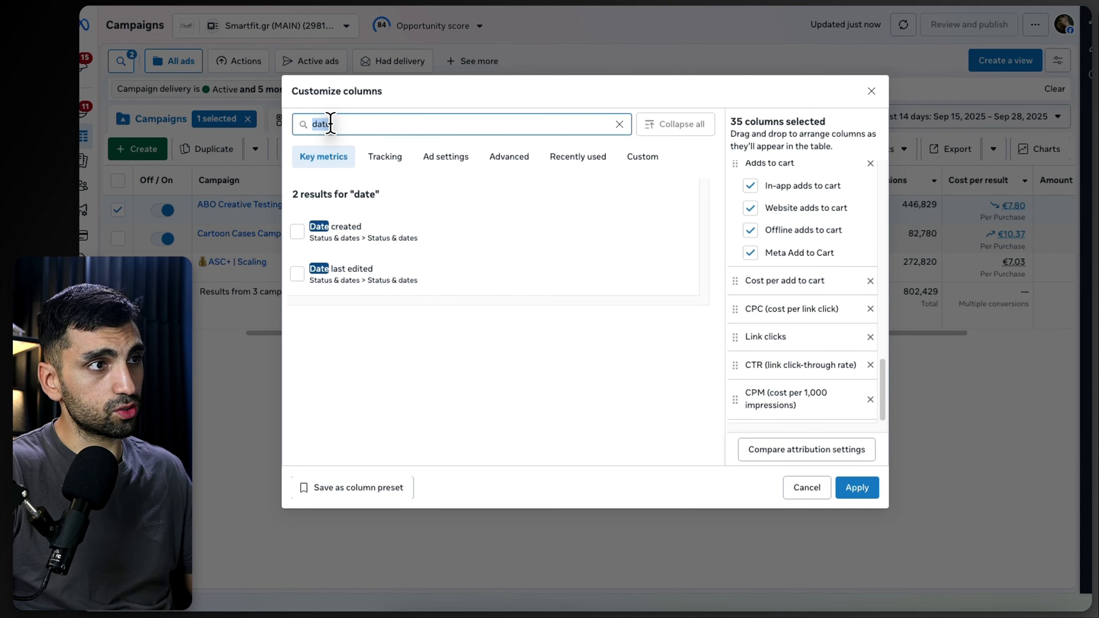
text(engag)
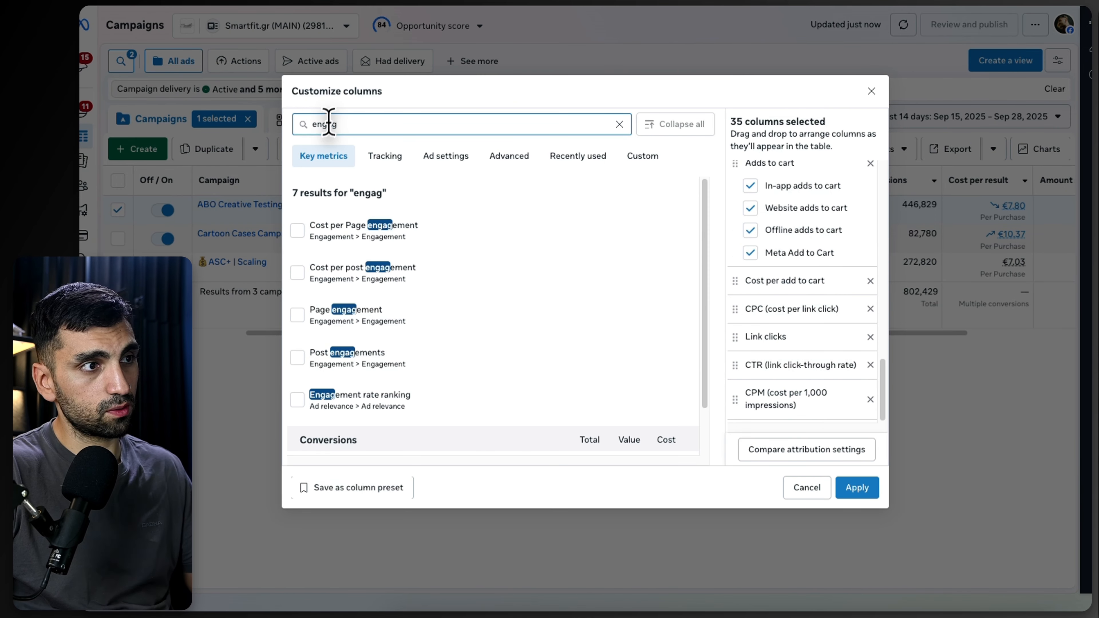
scroll(344, 337, down, 2)
click(330, 365)
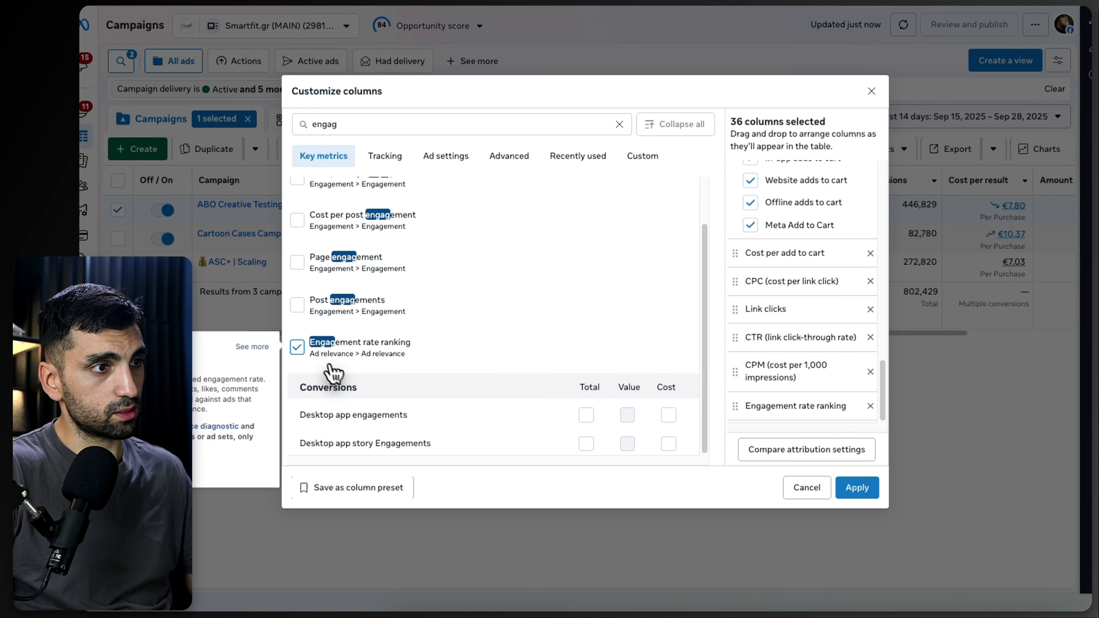
scroll(351, 375, up, 2)
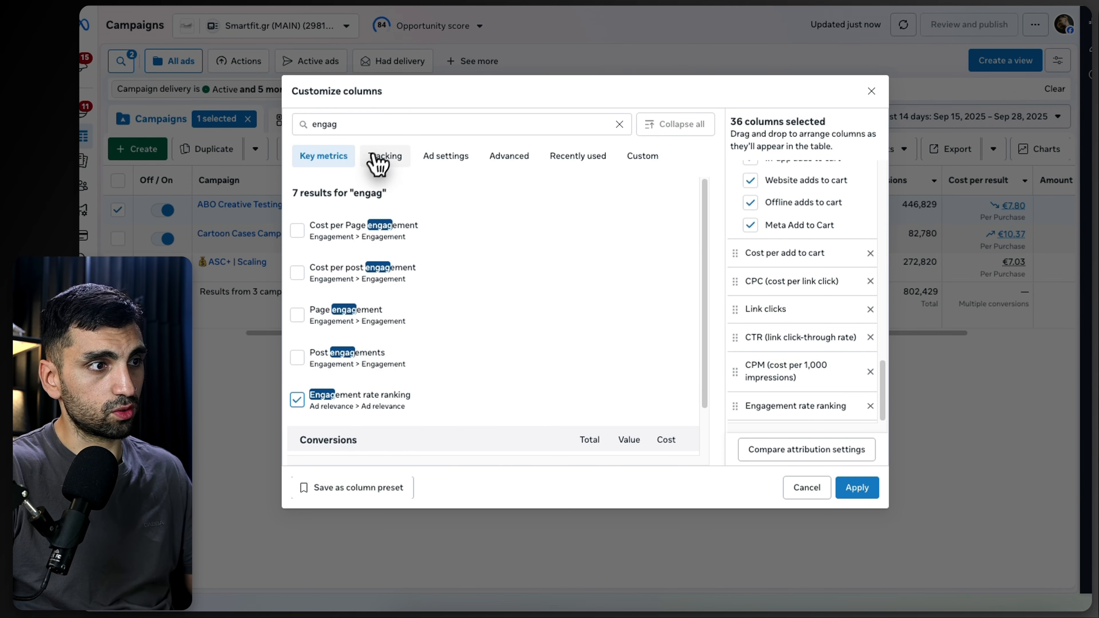
Step: Add the Date created and Date last edited columns to the preset
click(351, 124)
text(date)
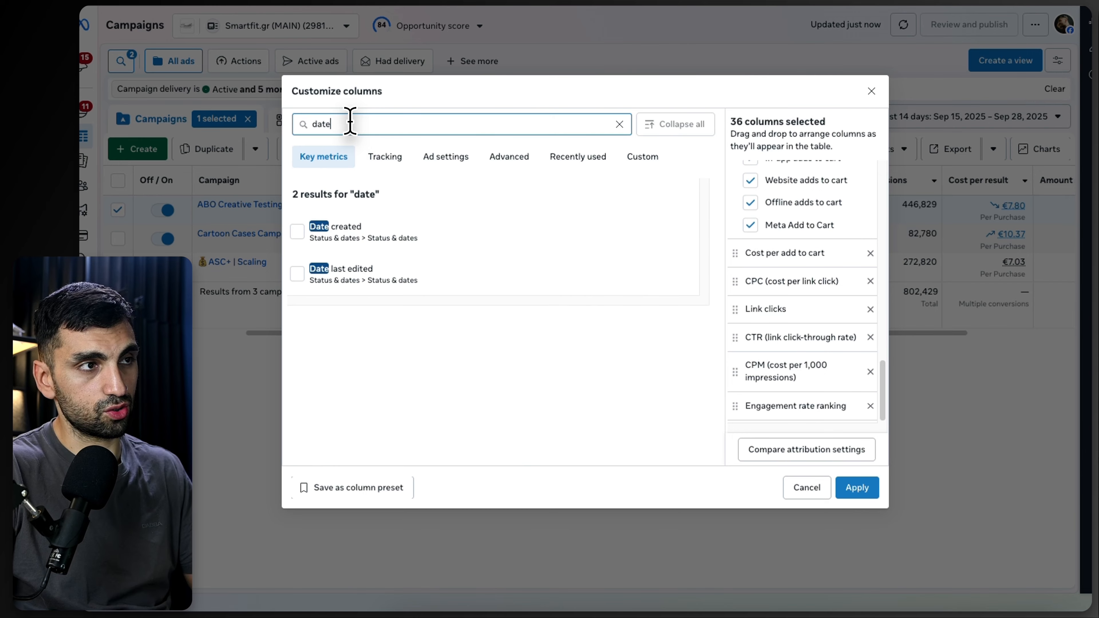
click(383, 232)
click(376, 274)
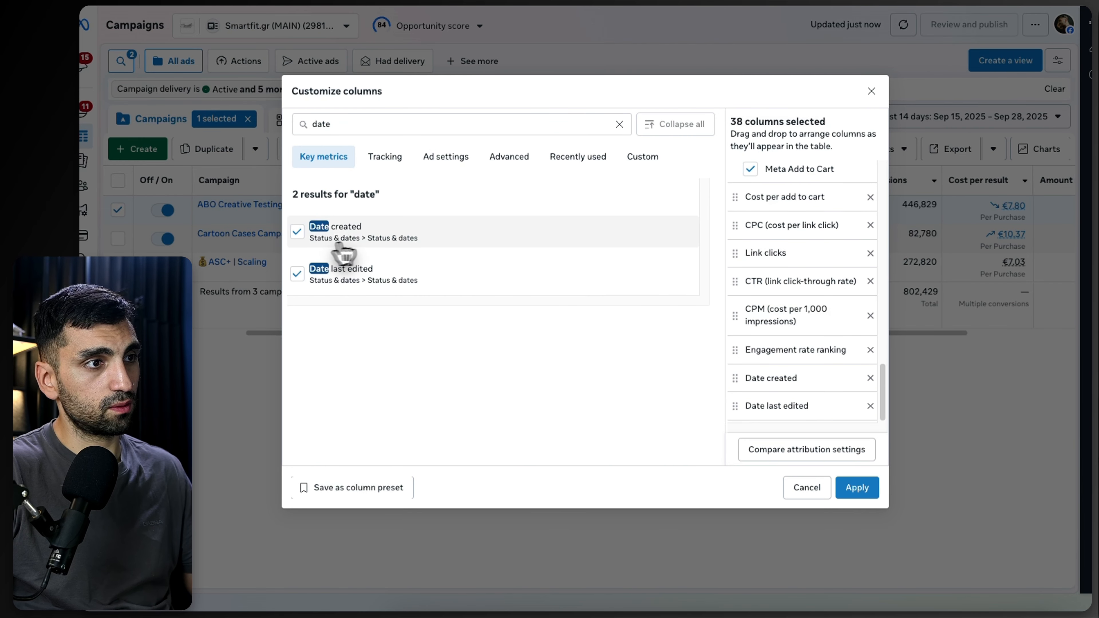
Step: Deselect the in-app, website, offline and Meta breakdown options under Adds to cart
click(344, 129)
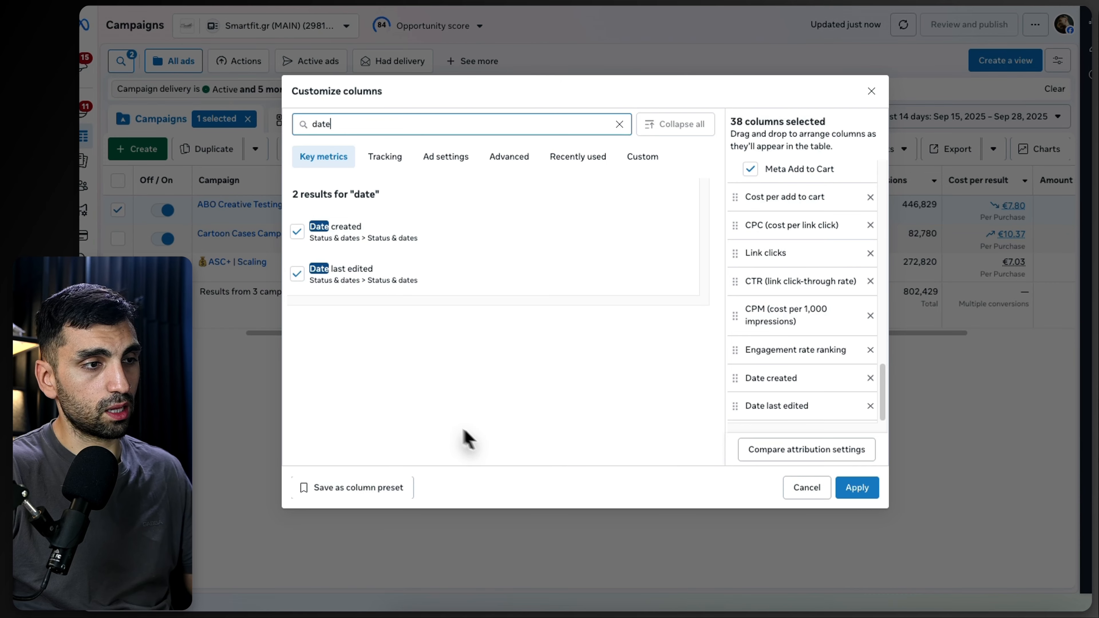
scroll(803, 364, up, 5)
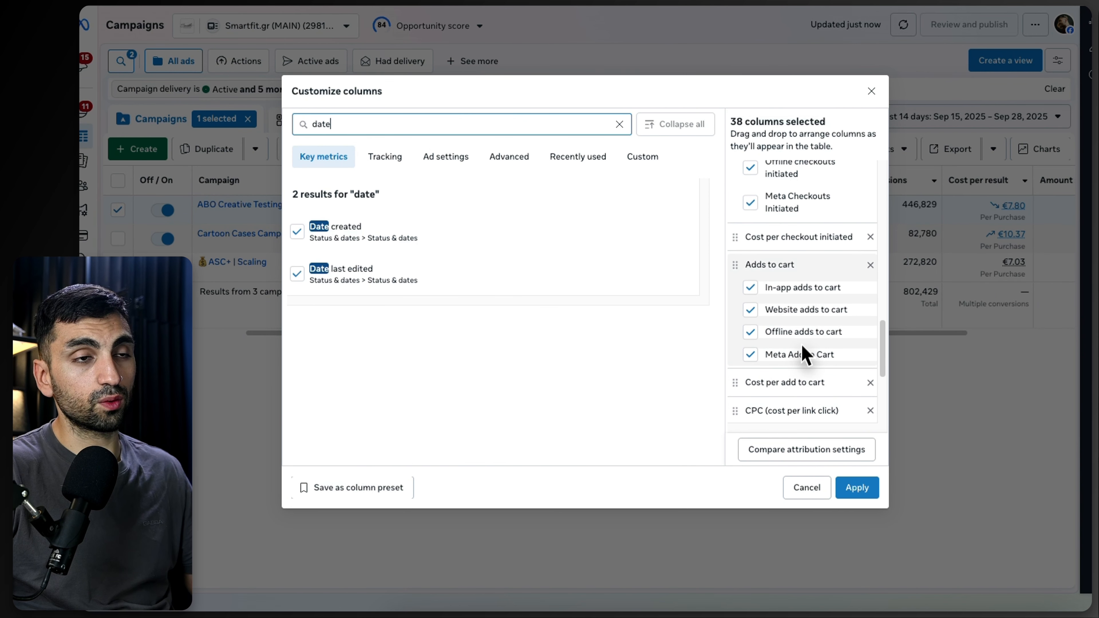
scroll(755, 324, up, 6)
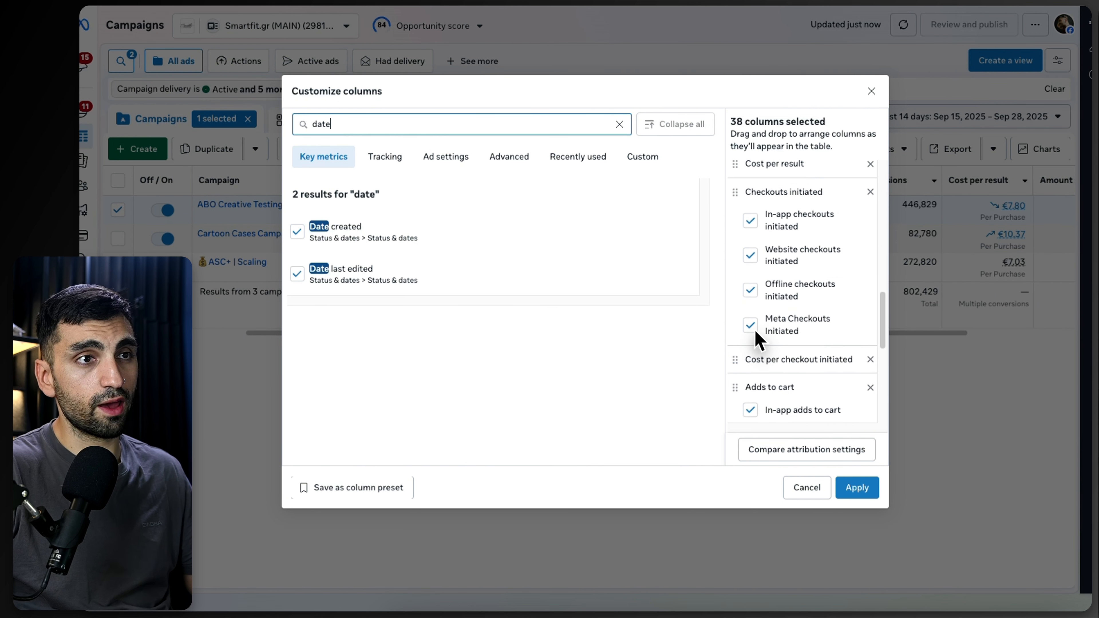
scroll(753, 346, down, 5)
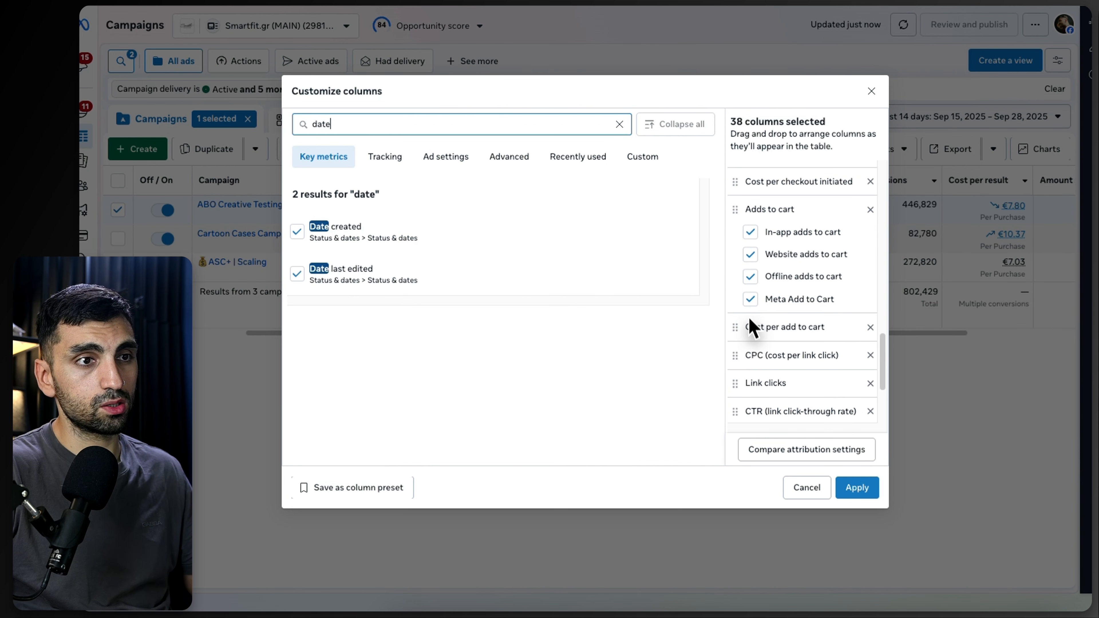
click(751, 298)
click(752, 276)
click(750, 232)
Step: Deselect the individual breakdown options under Purchases and Purchases conversion value in the selected columns list
scroll(755, 294, up, 4)
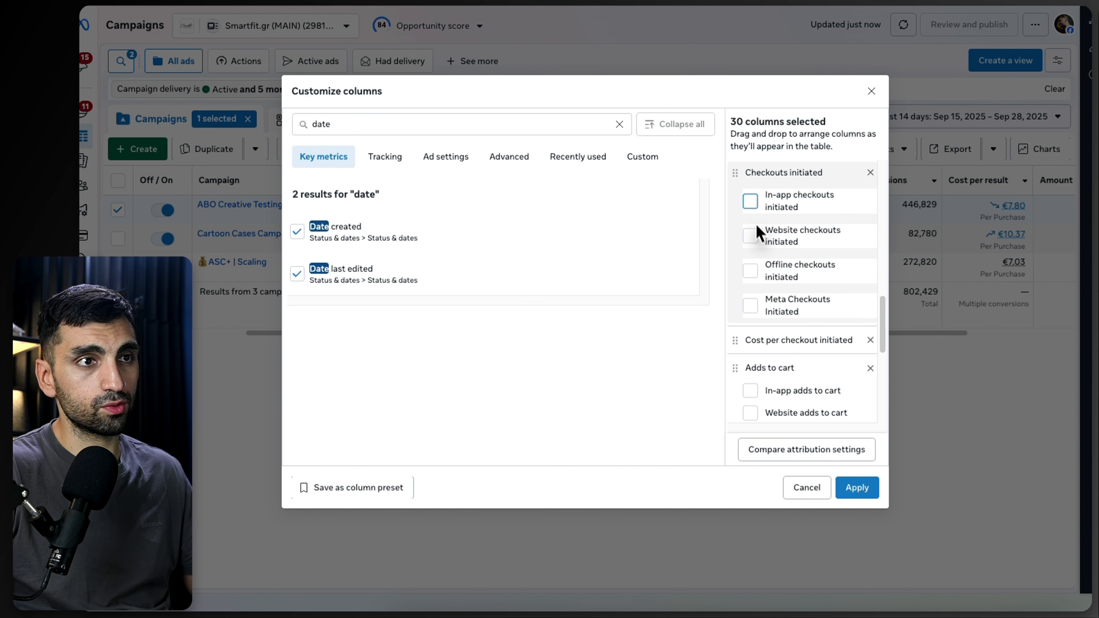
scroll(756, 234, up, 4)
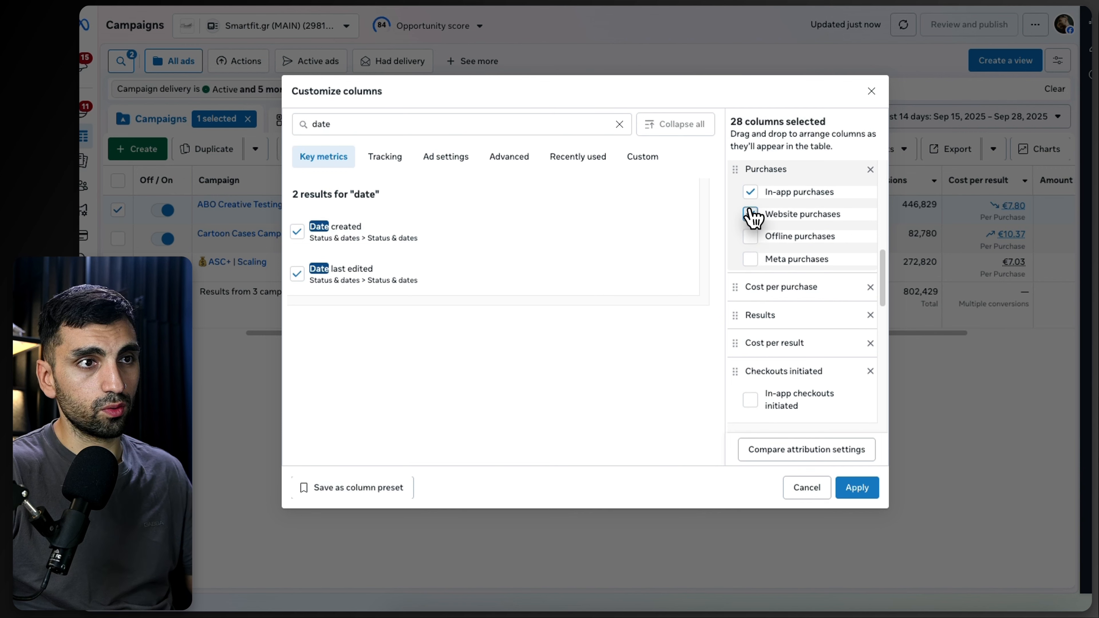
click(751, 214)
click(751, 192)
scroll(768, 260, up, 3)
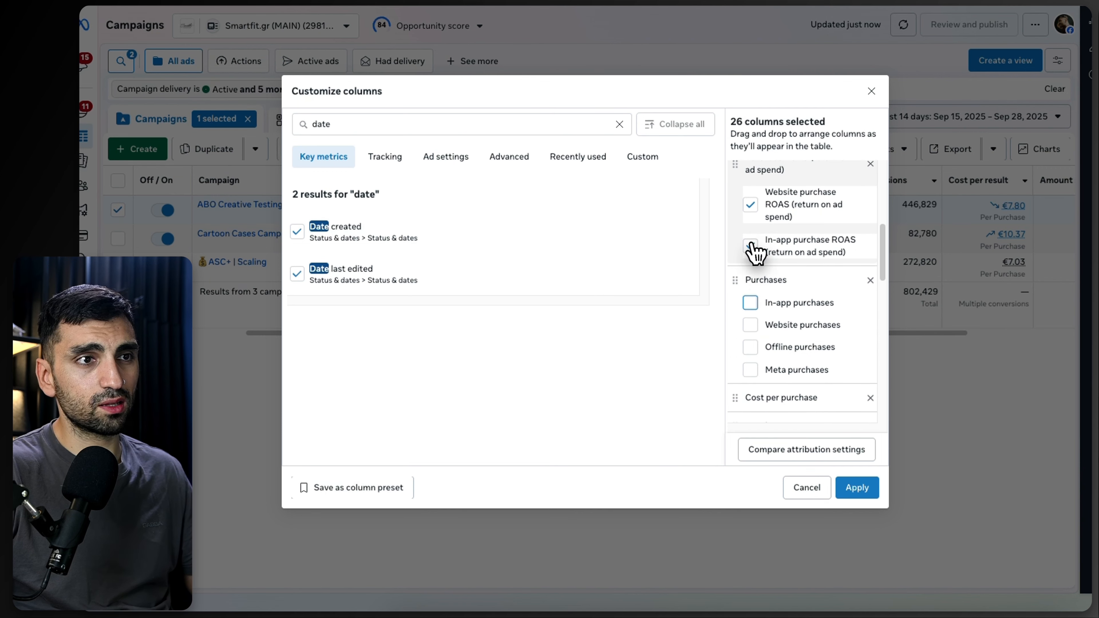
scroll(753, 216, up, 3)
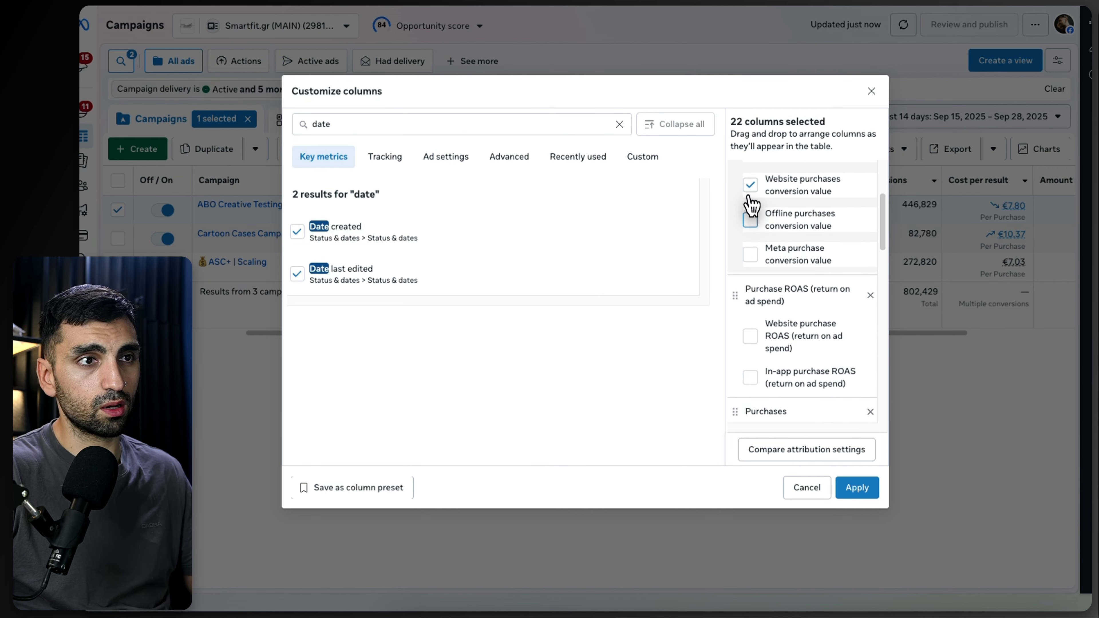
click(751, 186)
scroll(754, 225, up, 3)
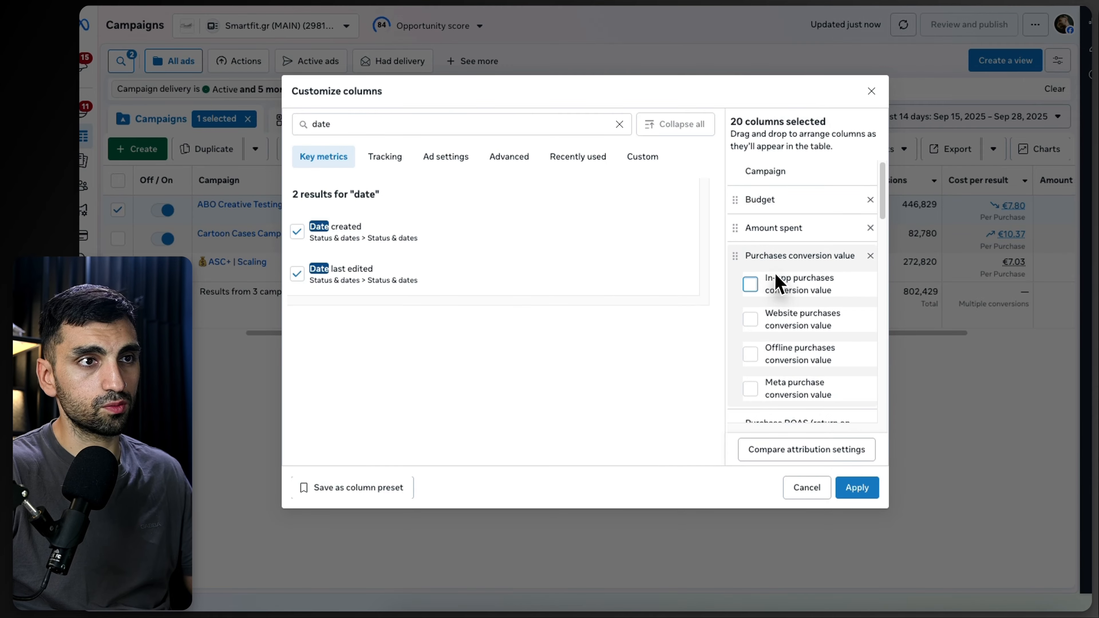
Step: Save the selected columns as a new column preset named john
scroll(778, 303, down, 10)
click(343, 489)
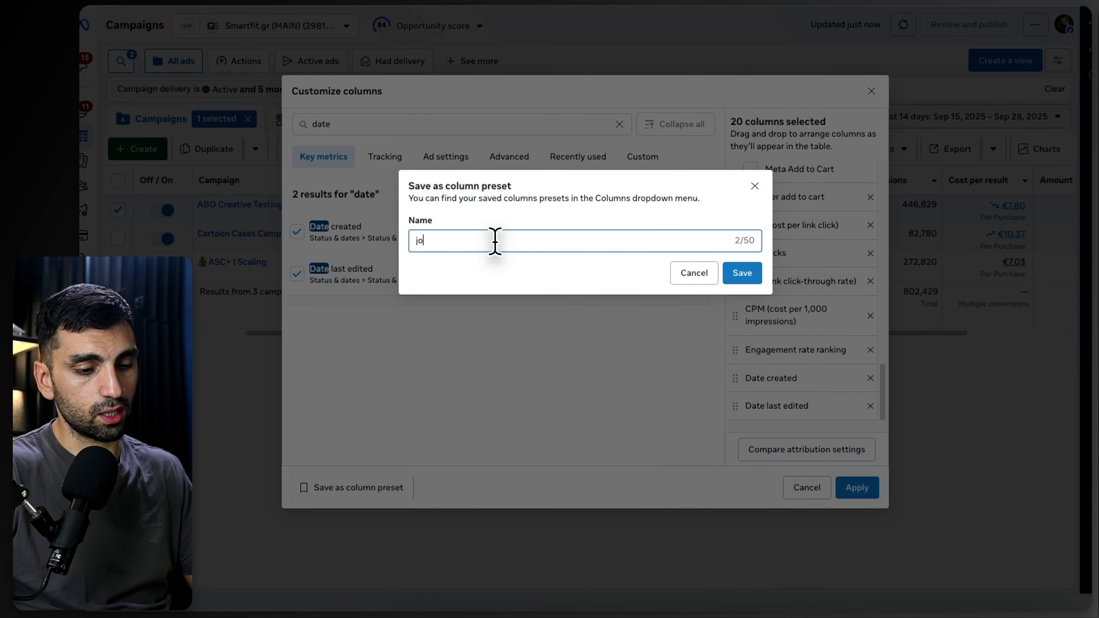
click(743, 275)
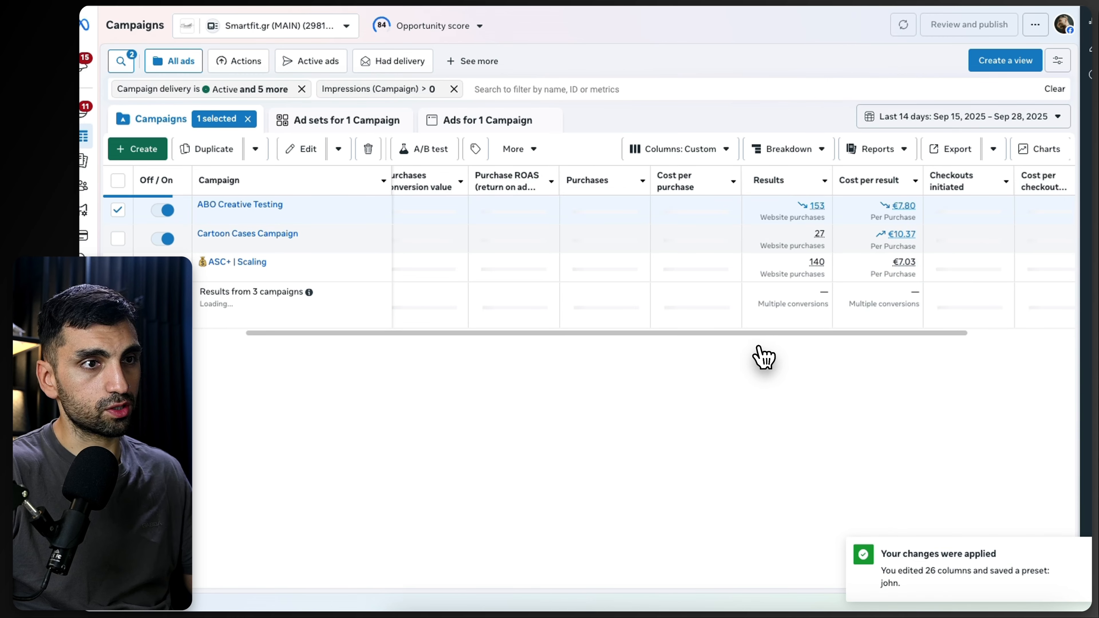
Step: Review the campaigns and their ad sets using the new column preset
scroll(674, 333, left, 5)
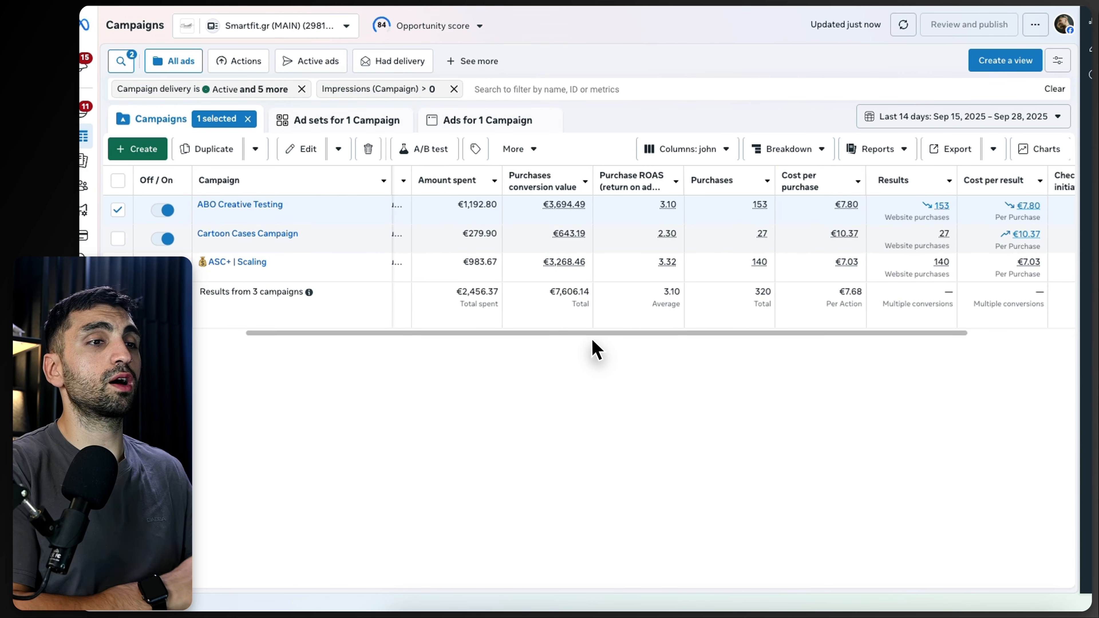
drag(562, 334, 465, 309)
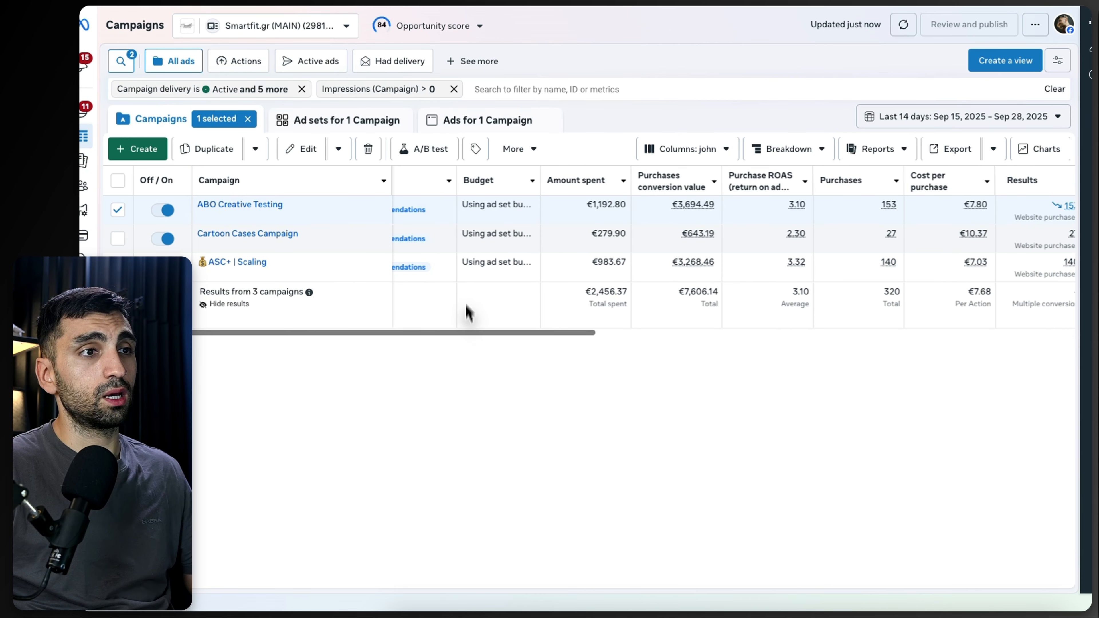
click(268, 206)
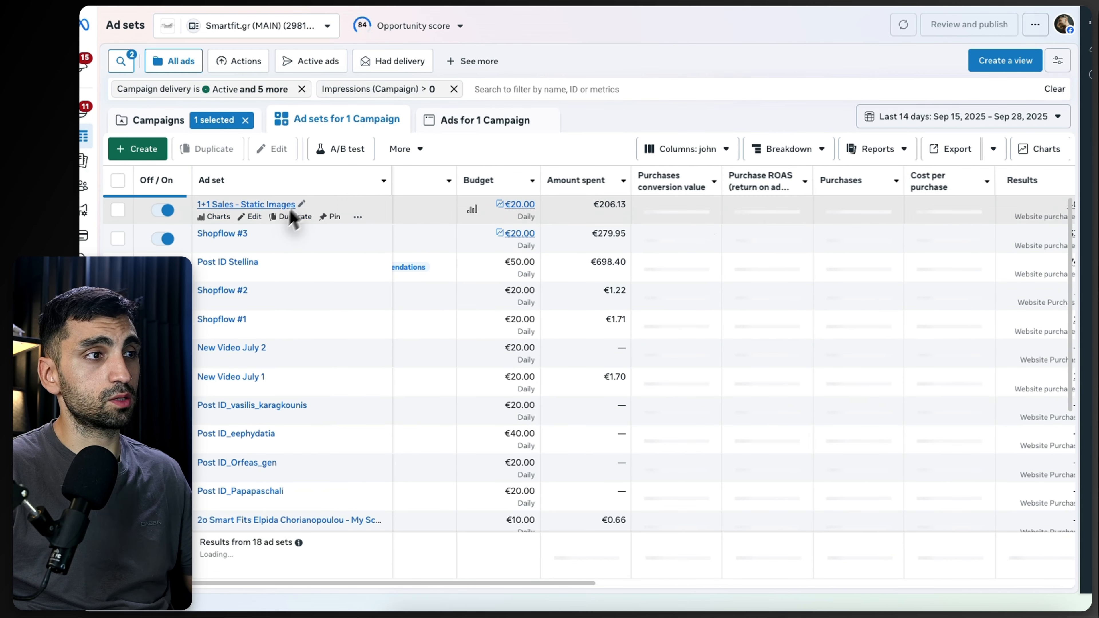
click(212, 129)
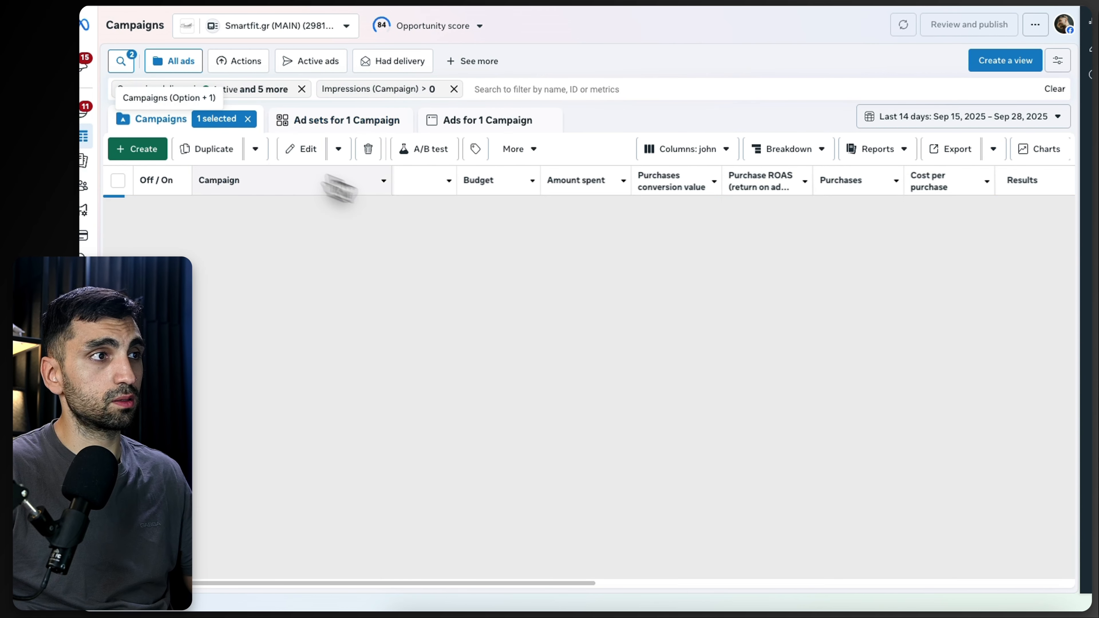
drag(532, 342, 618, 341)
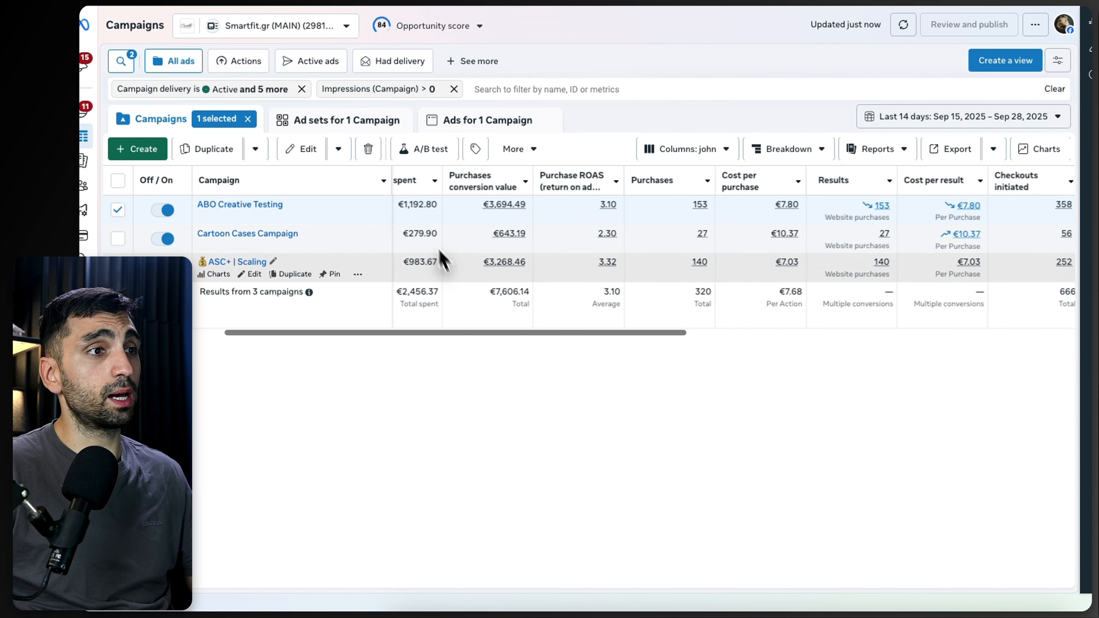
drag(465, 334, 415, 332)
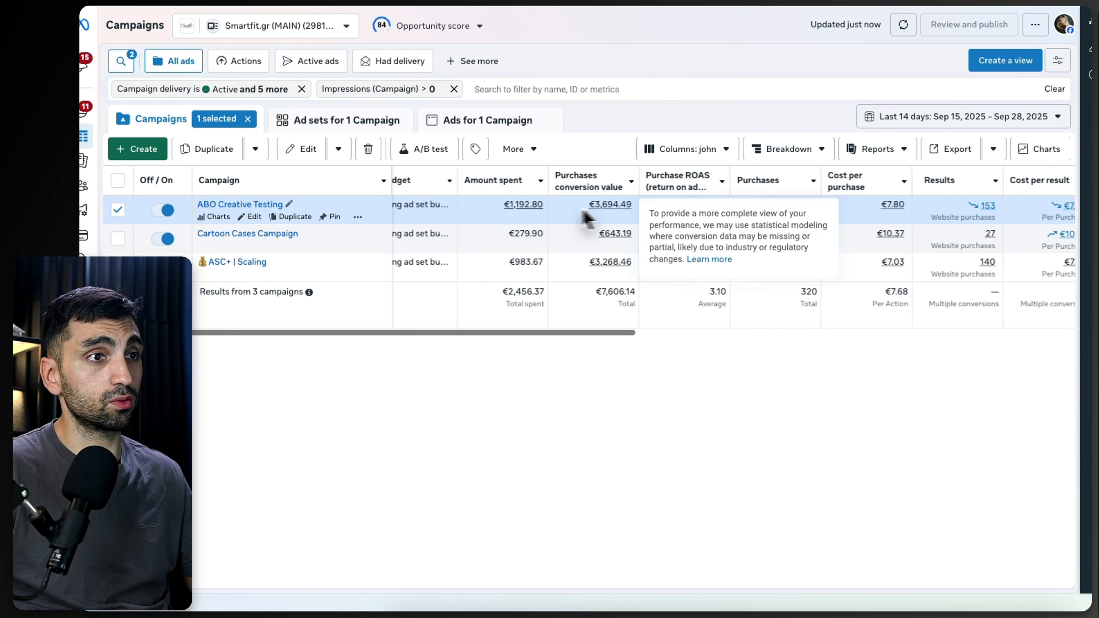
mouse_move(599, 202)
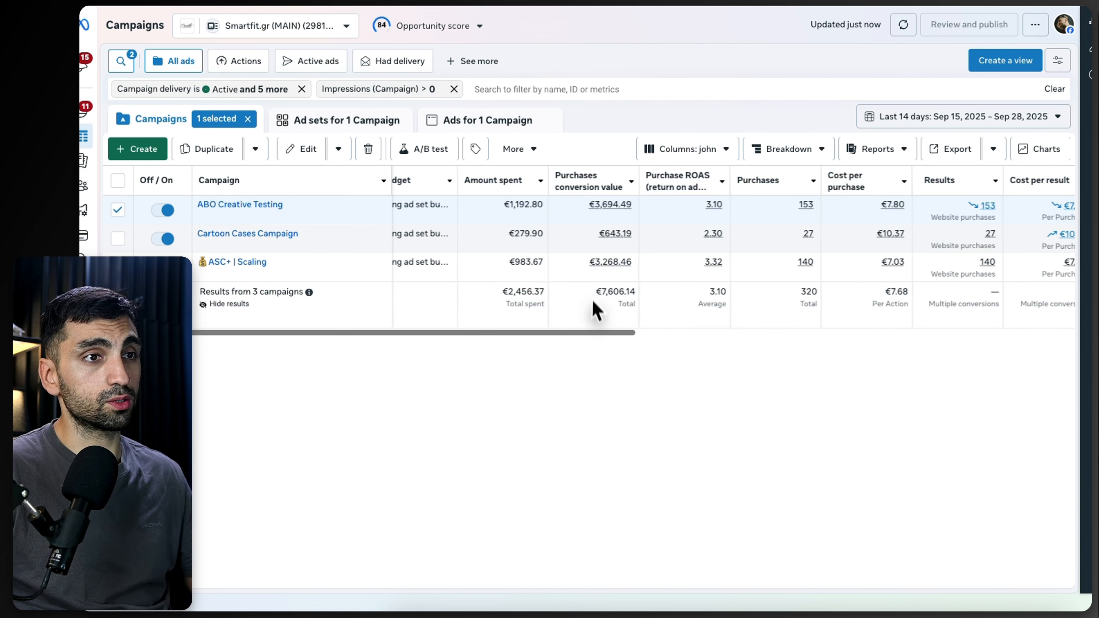
Step: Scroll across all columns of the john preset to examine each campaign's metrics
scroll(591, 307, right, 5)
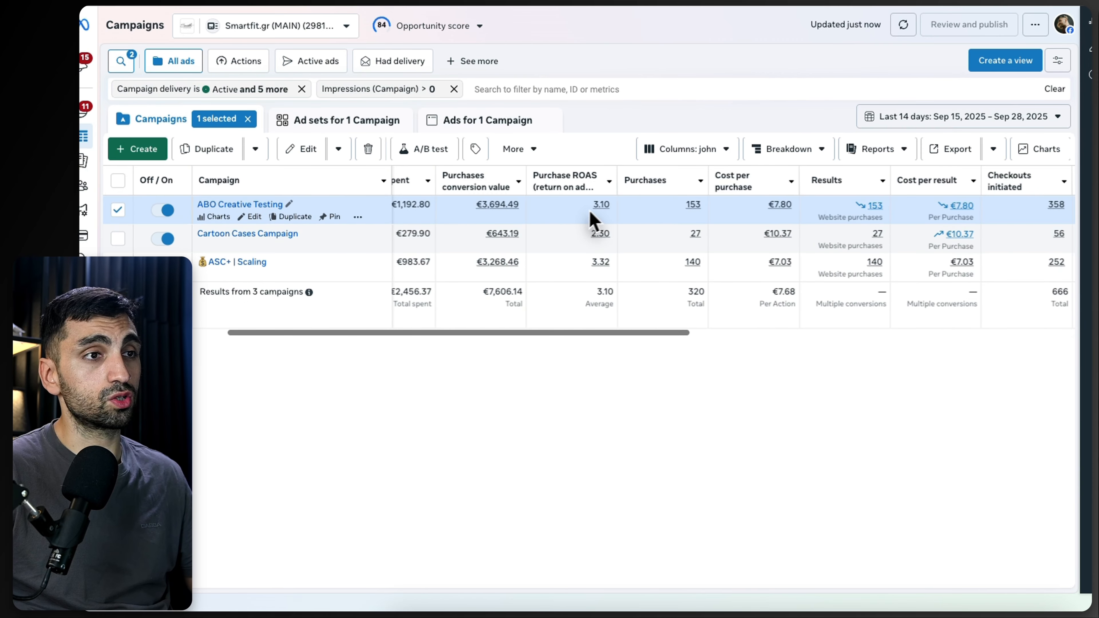
mouse_move(506, 207)
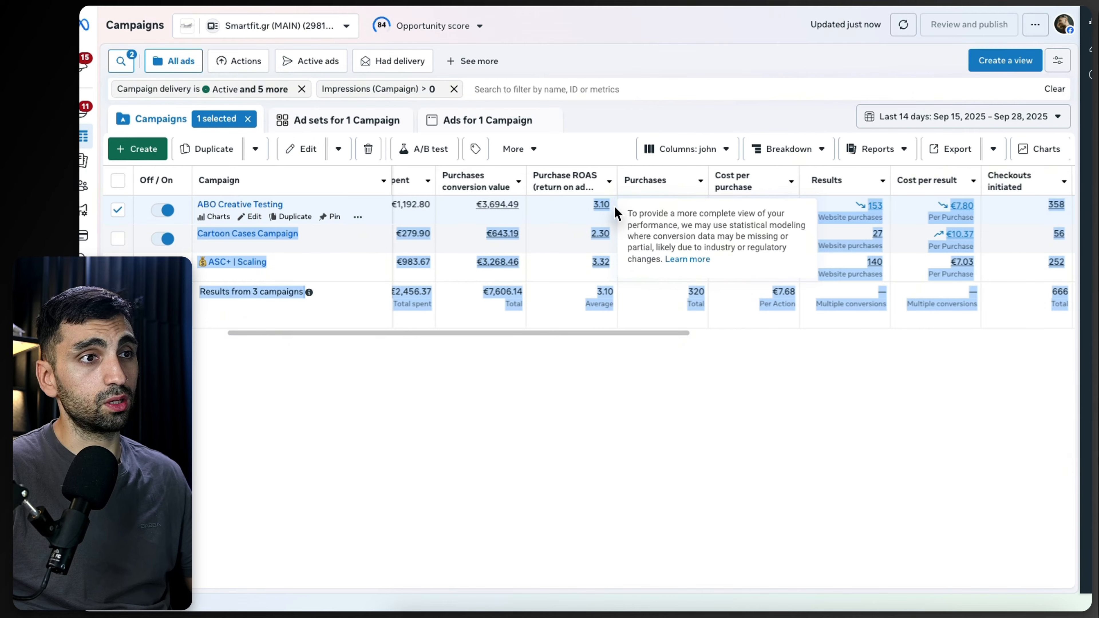
drag(588, 340, 603, 340)
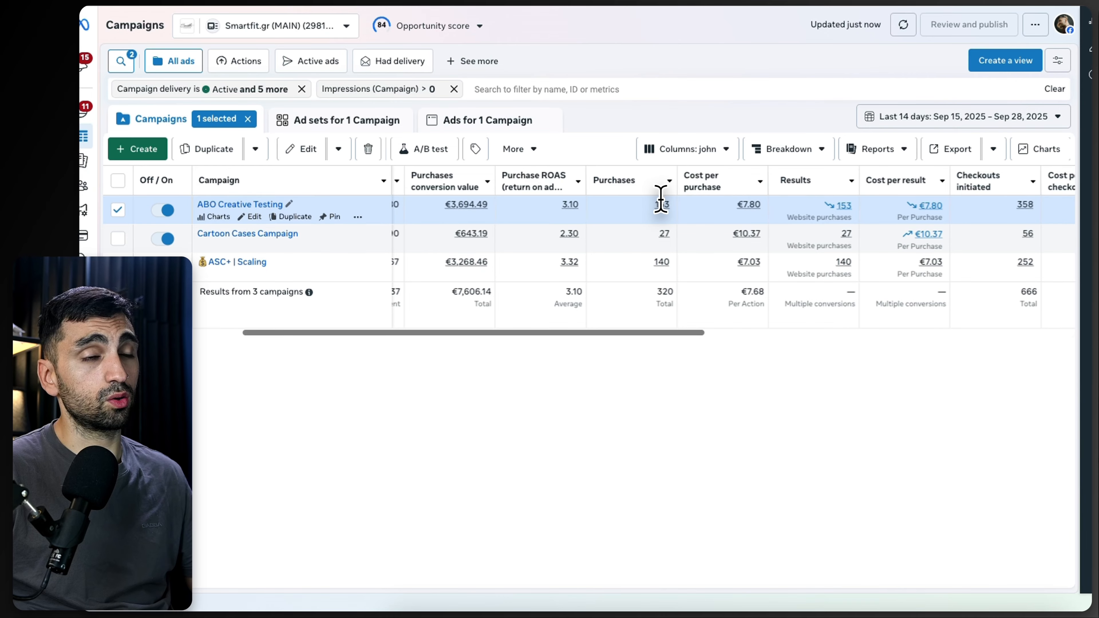
drag(625, 334, 640, 333)
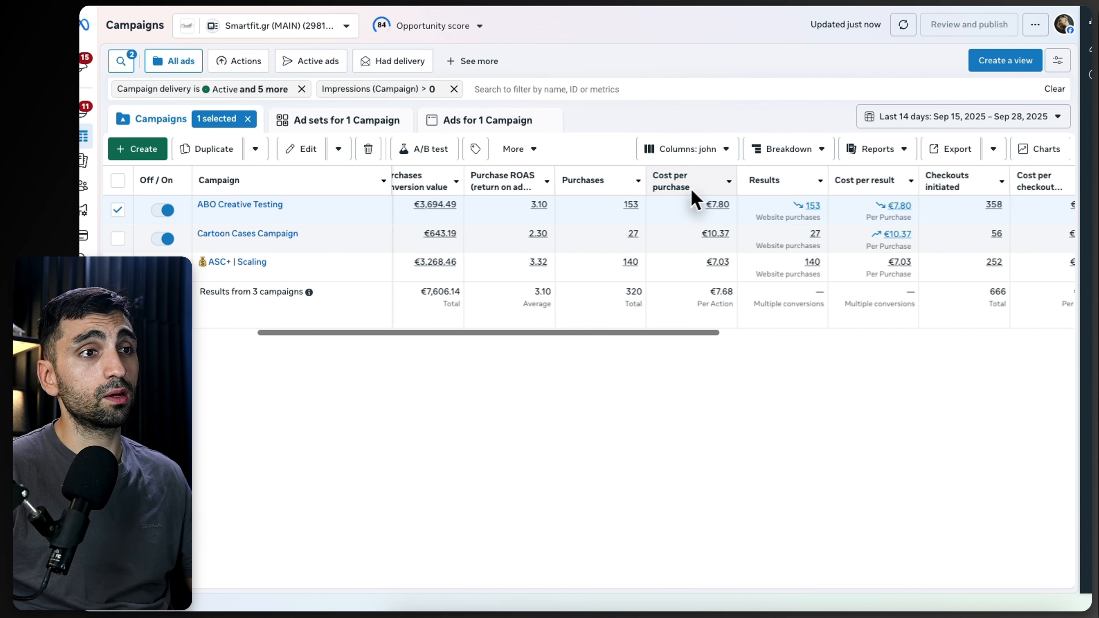
drag(640, 331, 570, 333)
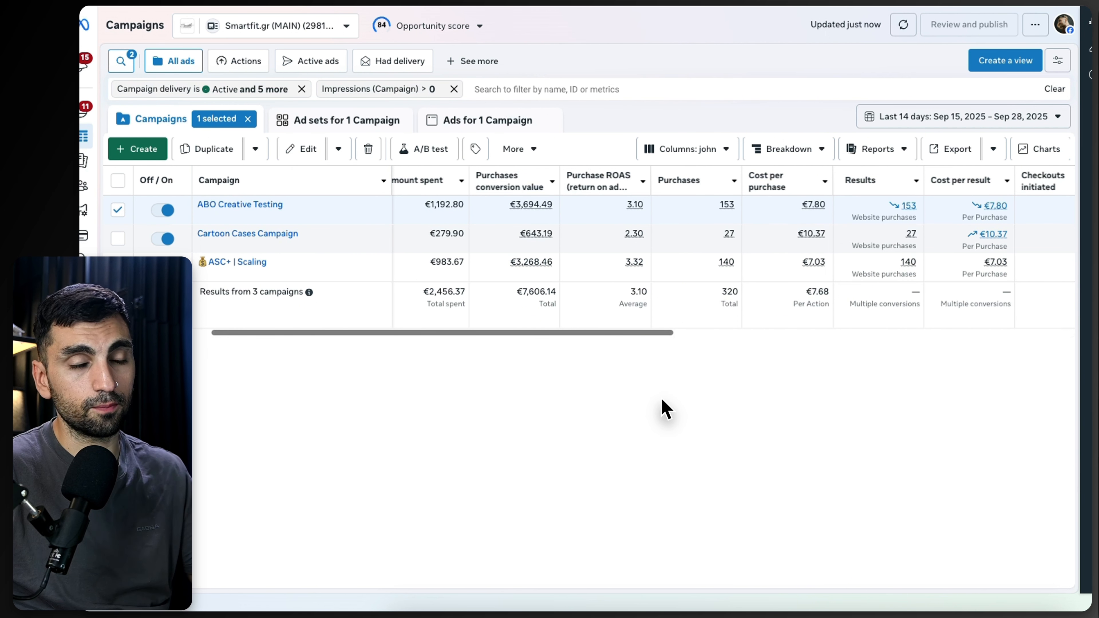
scroll(589, 348, right, 5)
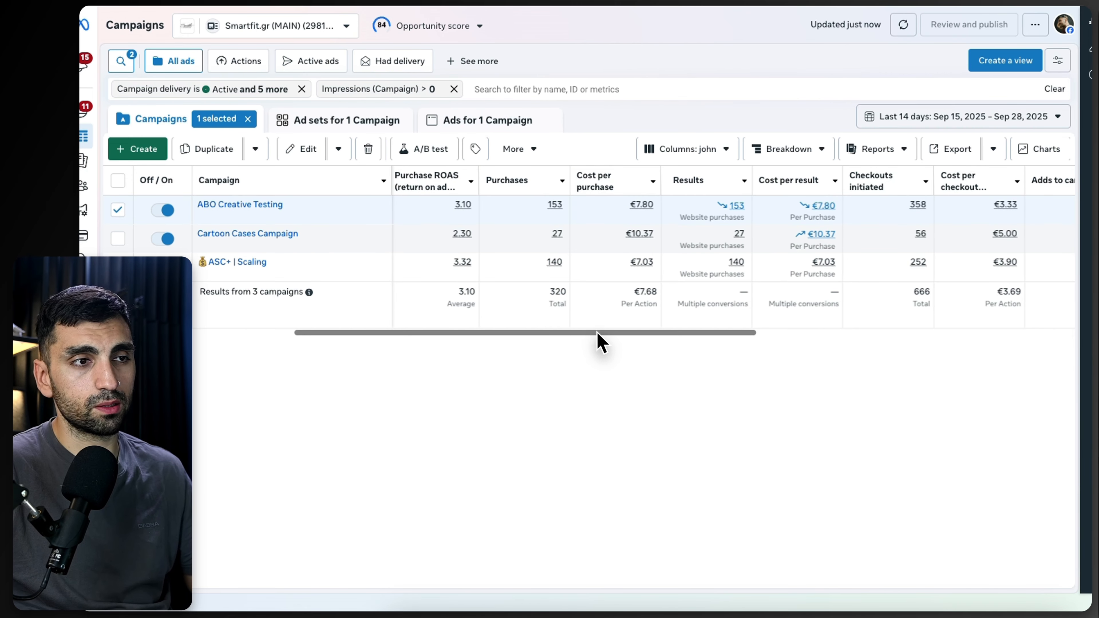
drag(597, 332, 669, 342)
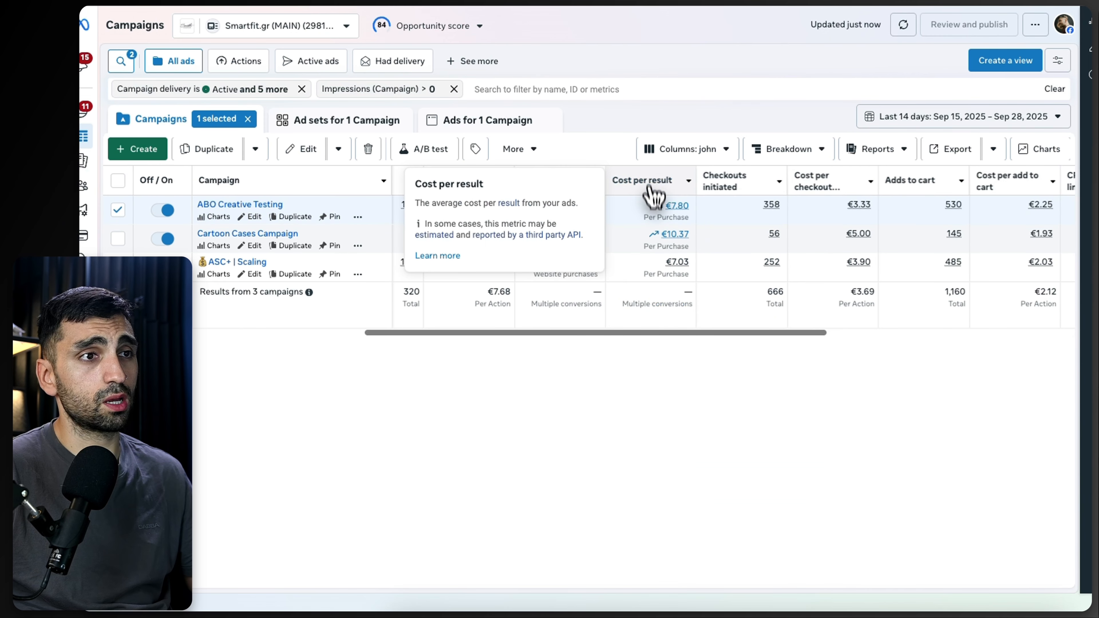
drag(657, 343, 746, 346)
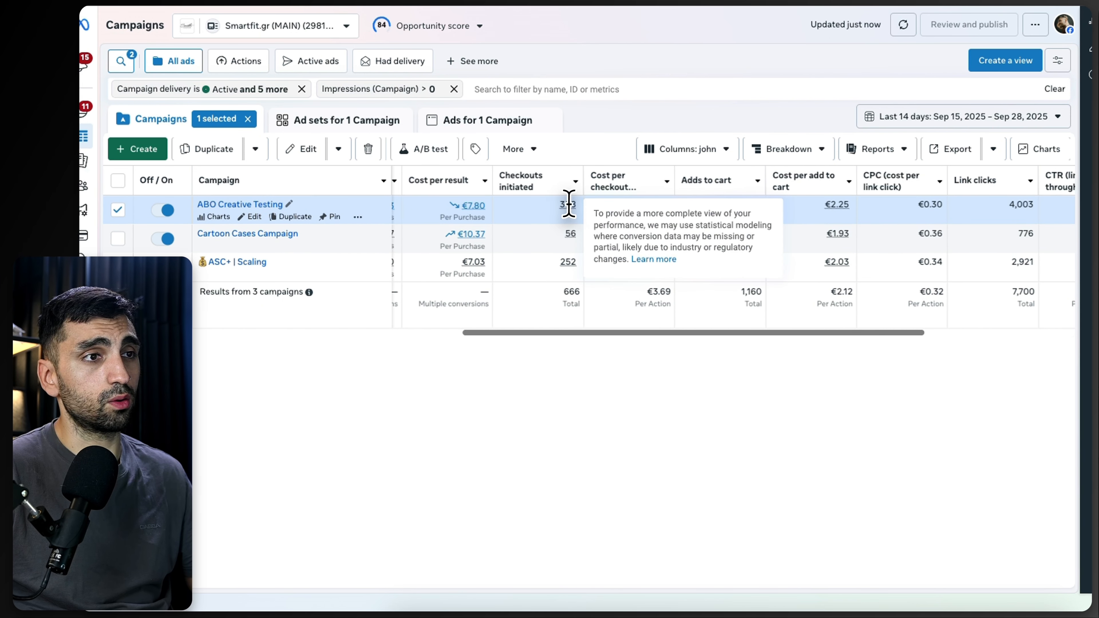
drag(645, 206, 669, 223)
click(674, 369)
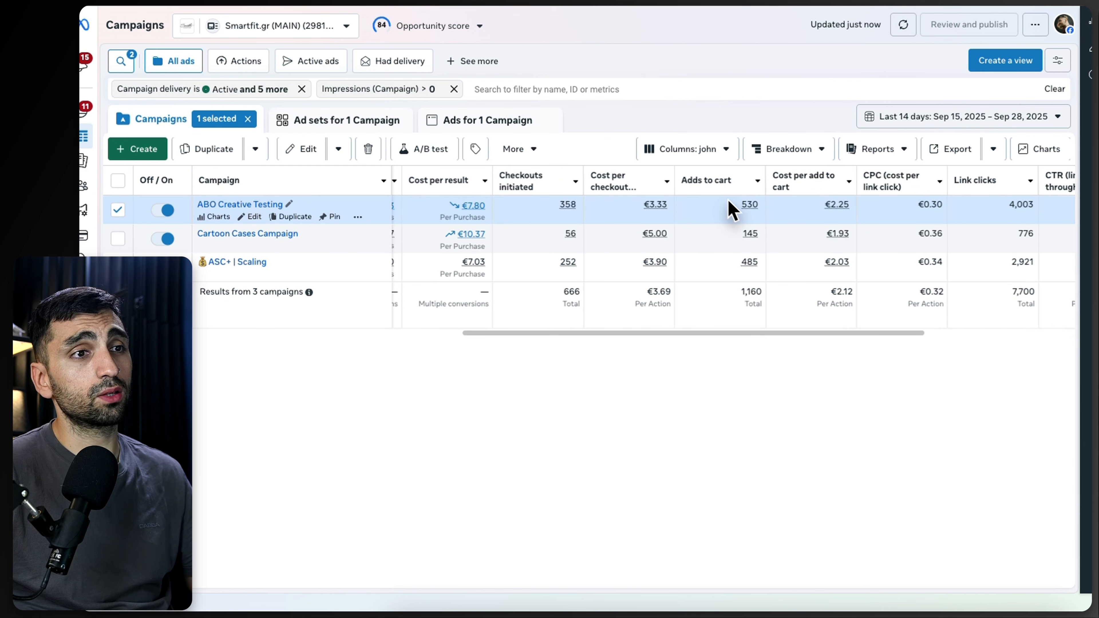
scroll(775, 344, right, 5)
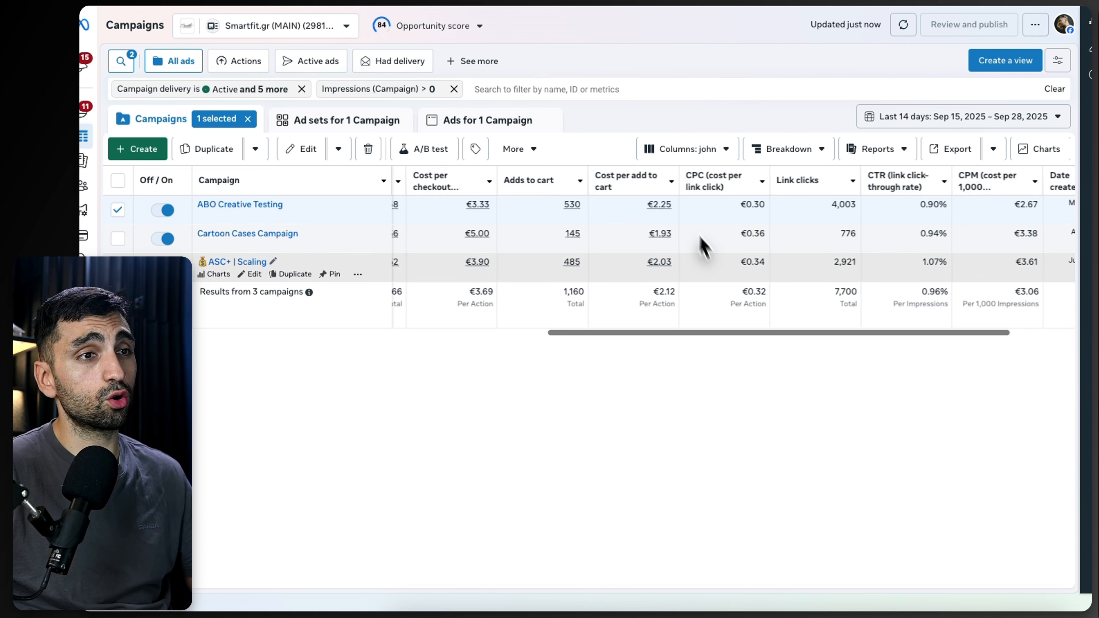
scroll(761, 349, right, 2)
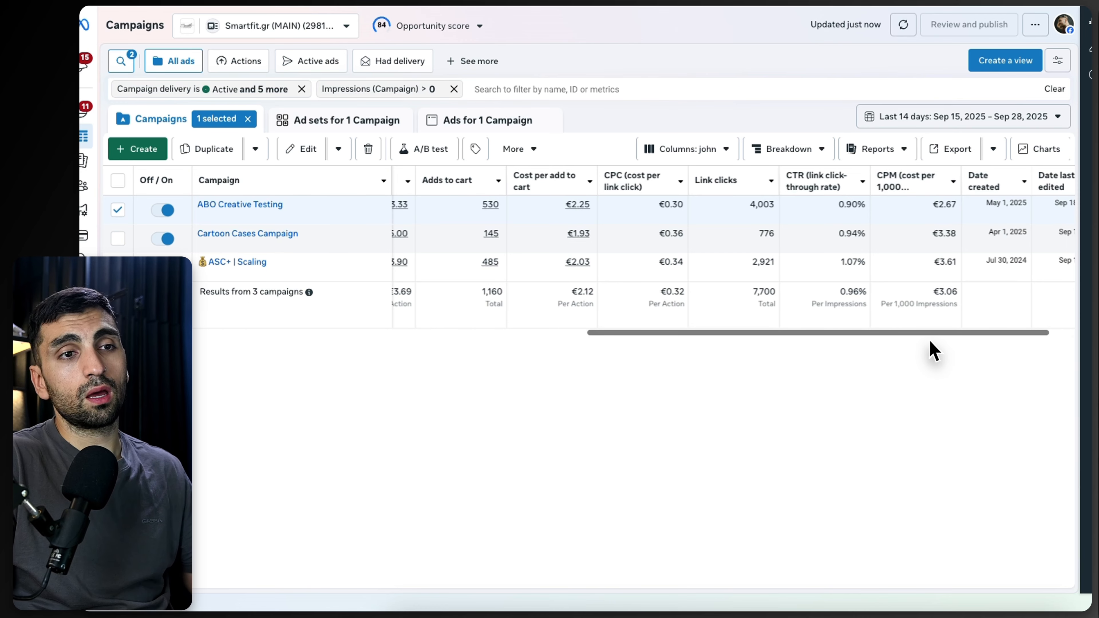
drag(929, 334, 1015, 335)
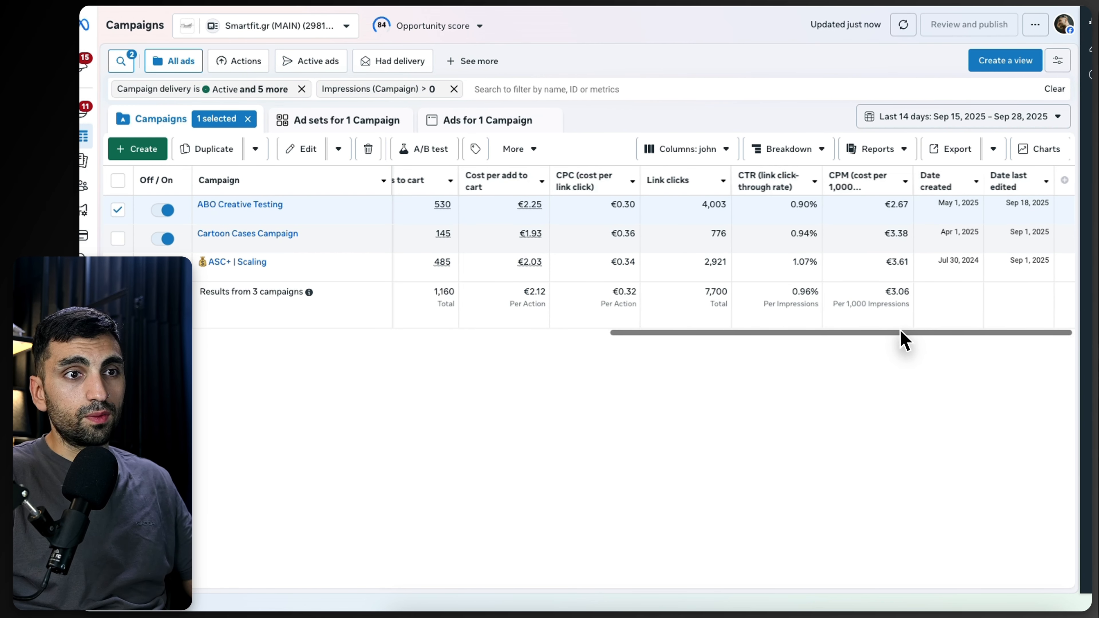
Step: Compare the purchase, ROAS, checkout and cost columns across the three campaigns
drag(899, 333, 583, 334)
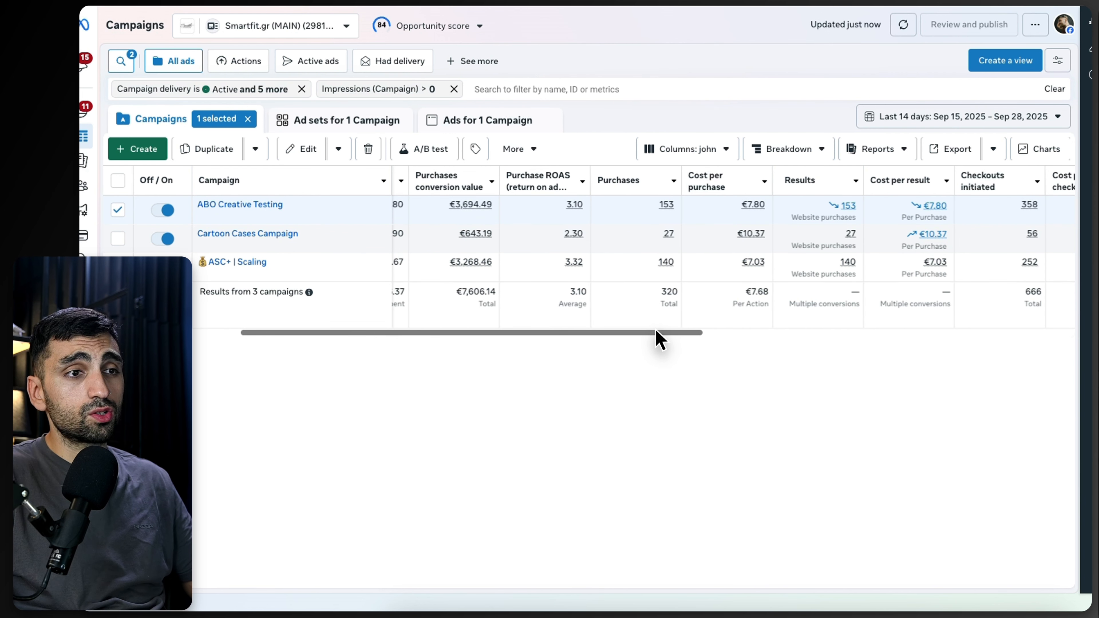
drag(655, 332, 844, 345)
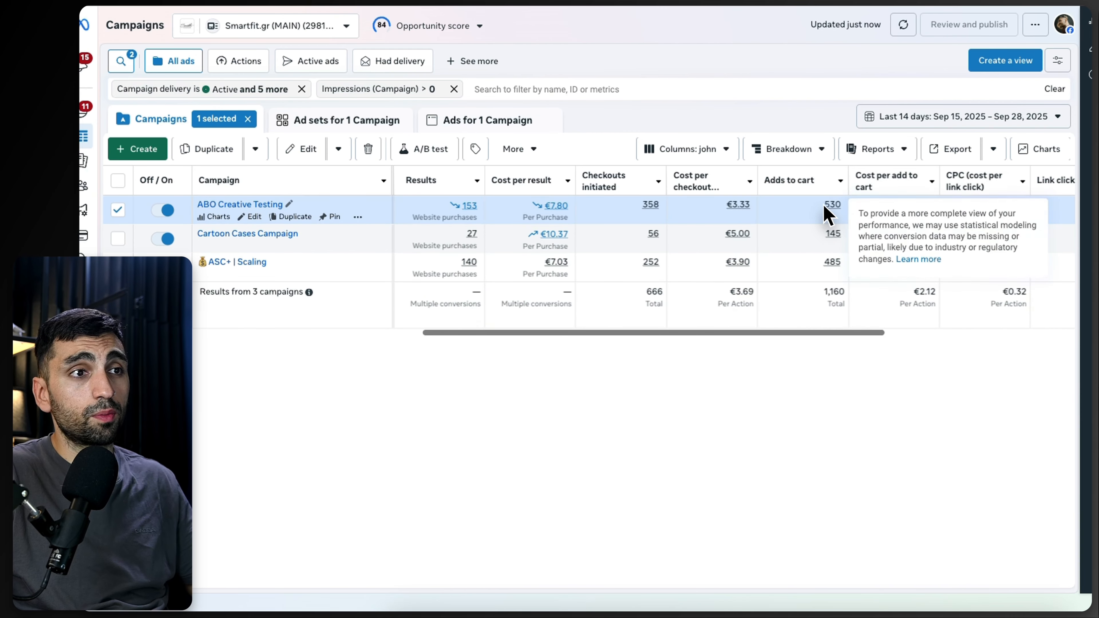
mouse_move(650, 203)
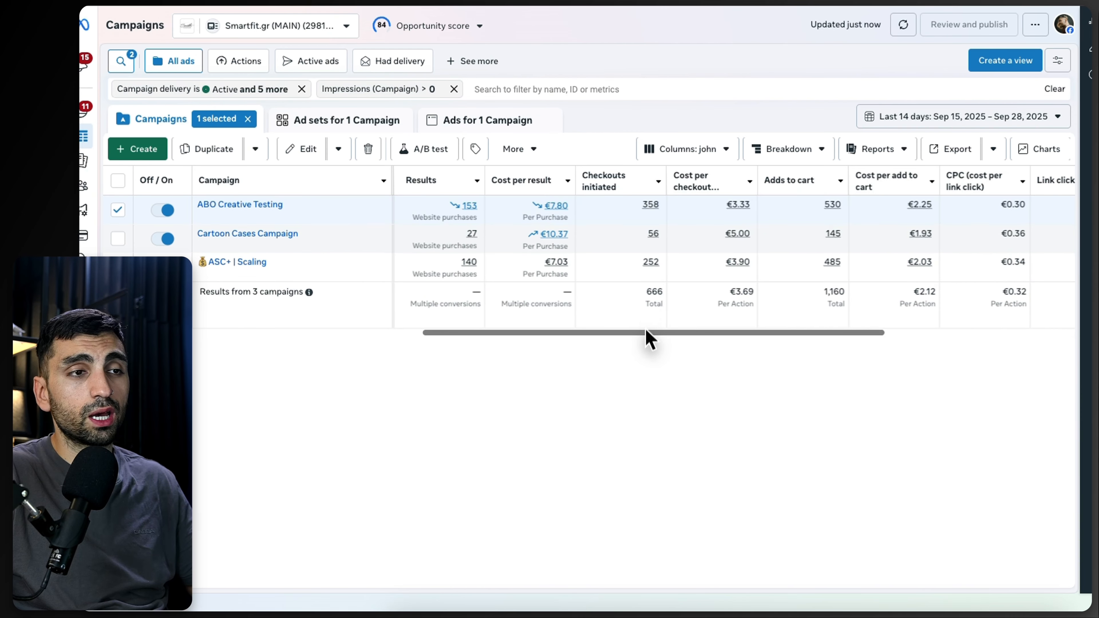
drag(650, 334, 525, 333)
mouse_move(805, 205)
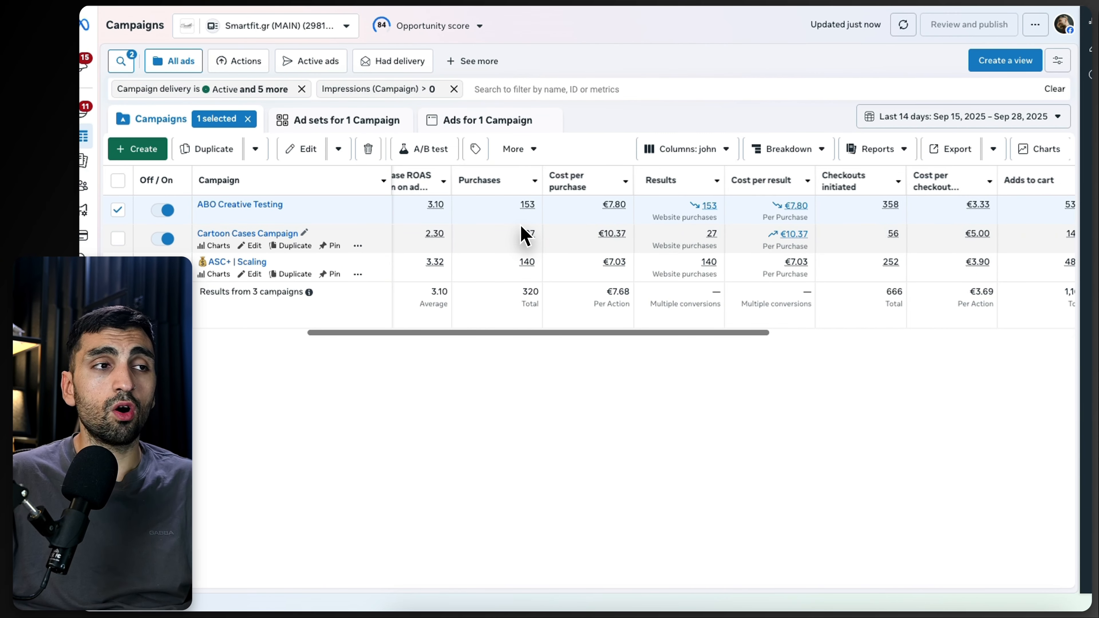
drag(530, 336, 440, 337)
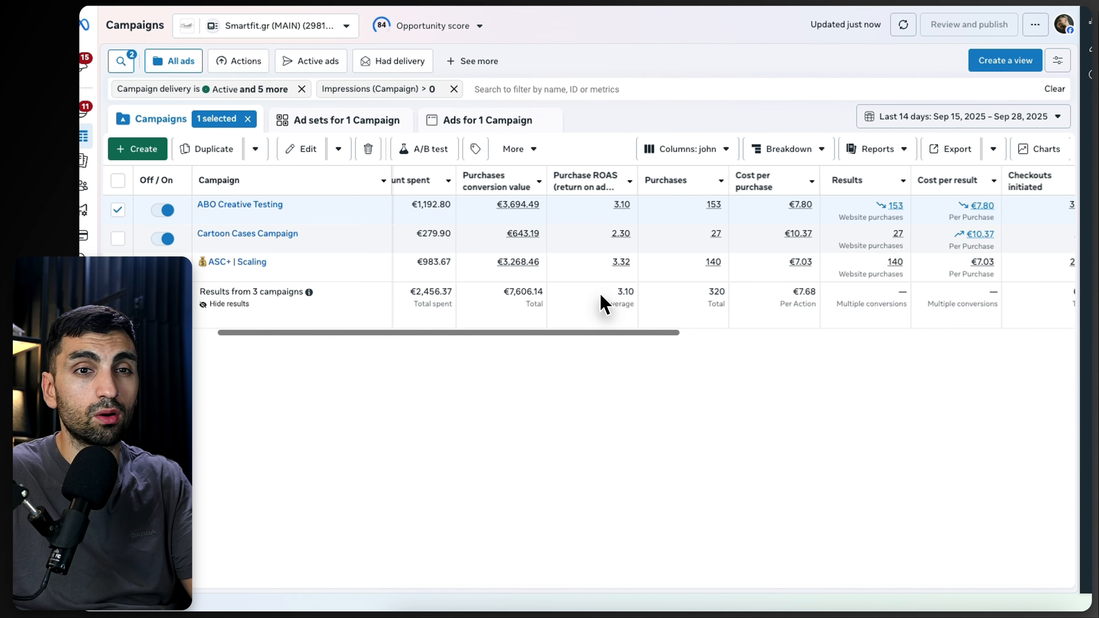
scroll(603, 303, left, 5)
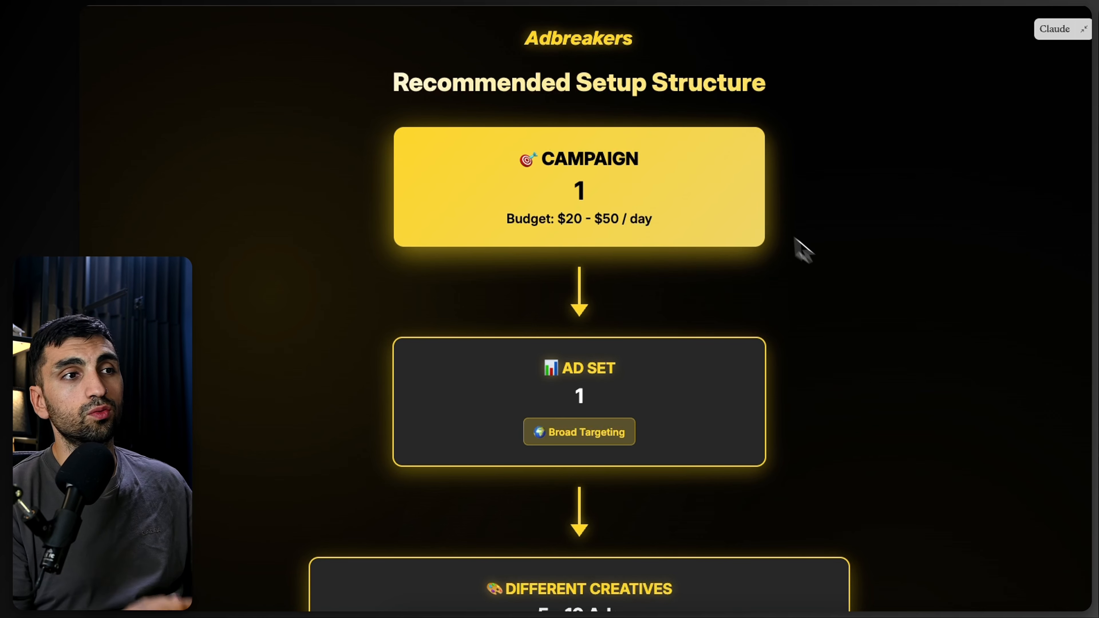
Step: Switch to the Recommended Setup Structure diagram and review the campaign and ad set levels
scroll(582, 220, down, 1)
scroll(582, 221, down, 1)
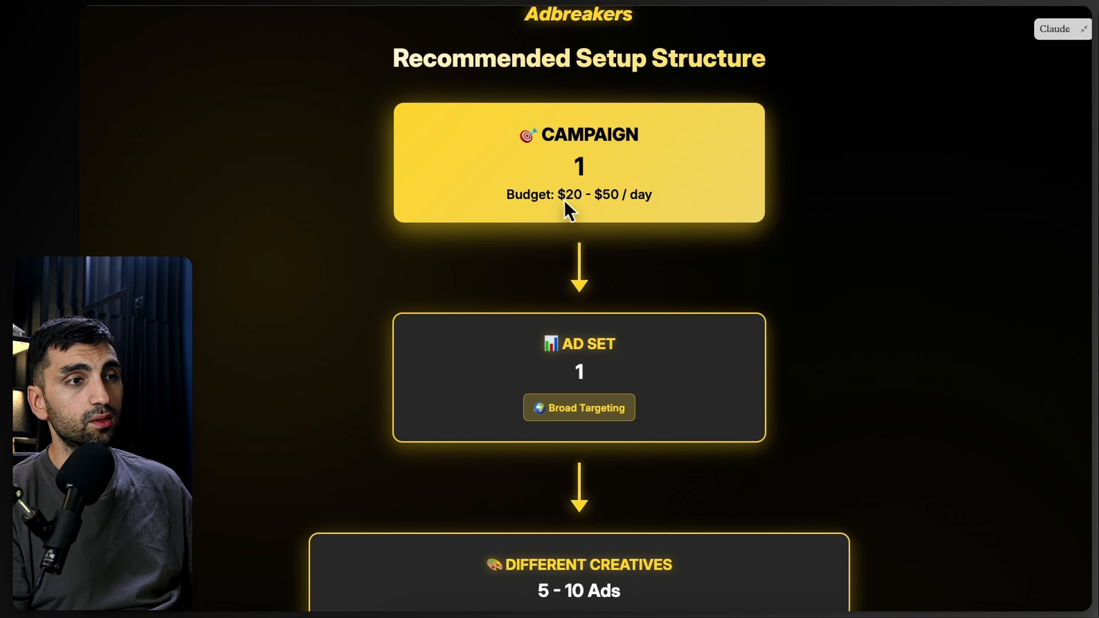
scroll(627, 225, down, 3)
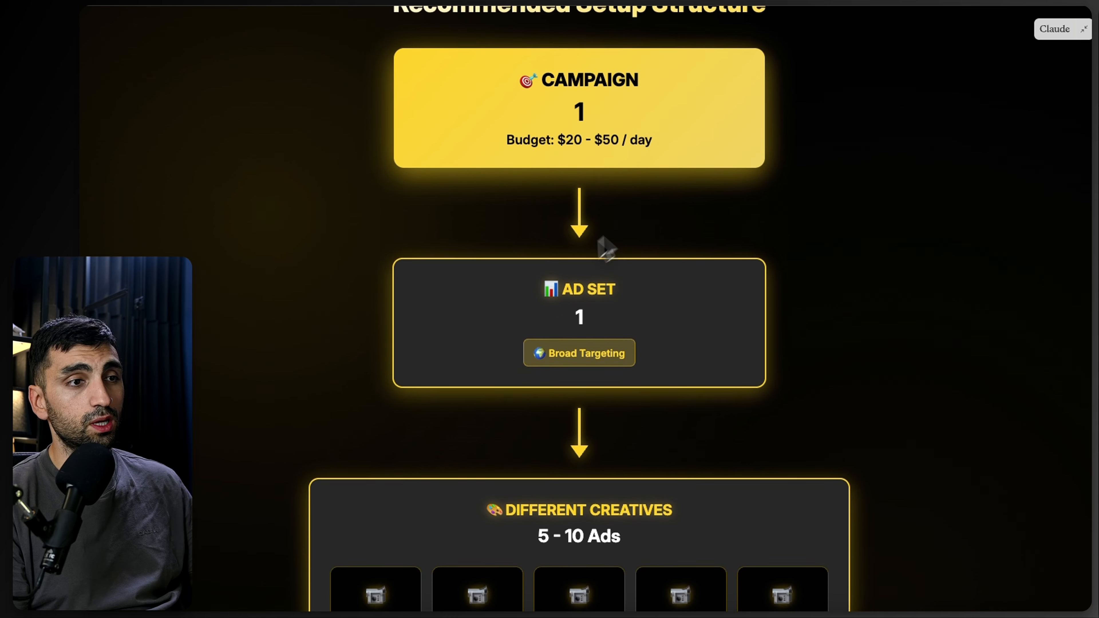
drag(546, 375, 631, 366)
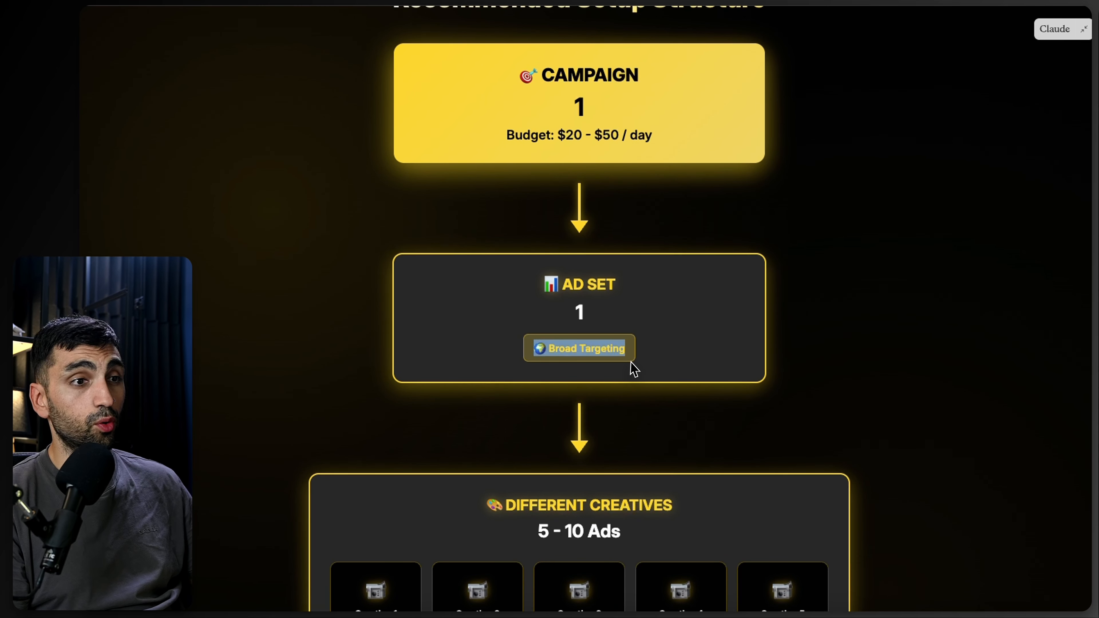
click(785, 367)
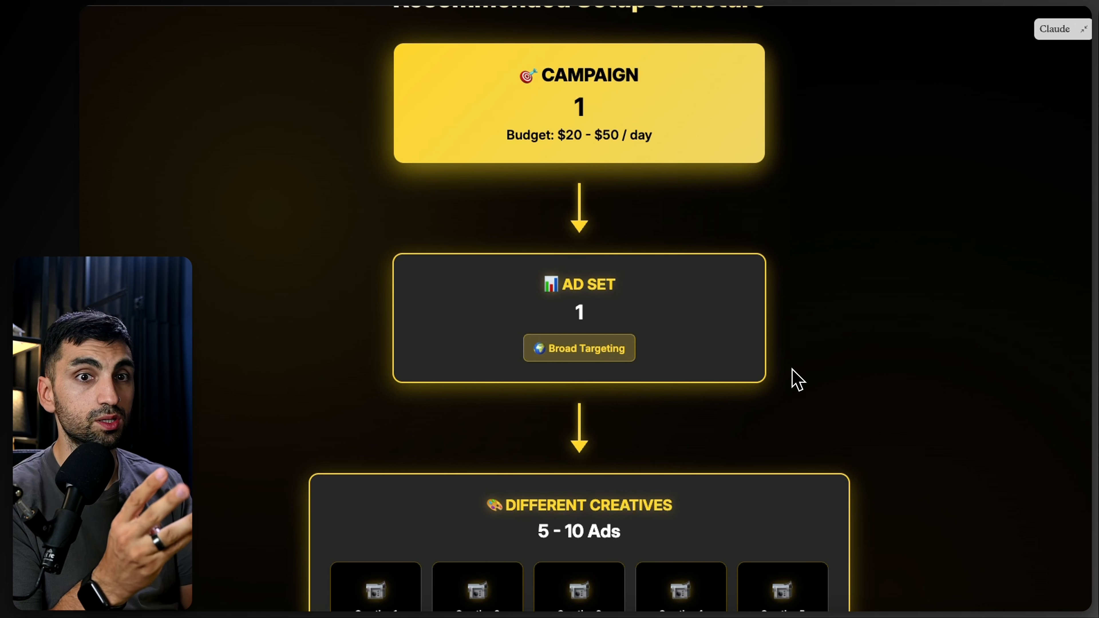
scroll(789, 374, down, 5)
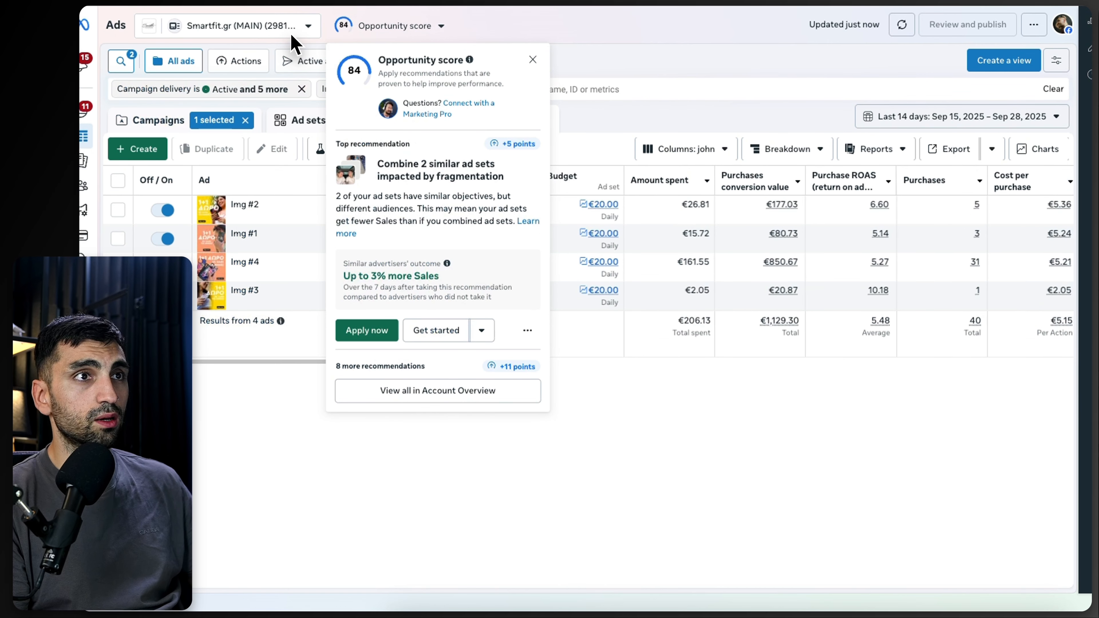
Step: Open the ads inside the 1+1 Sales - Static Images ad set of the ABO Creative Testing campaign
click(260, 212)
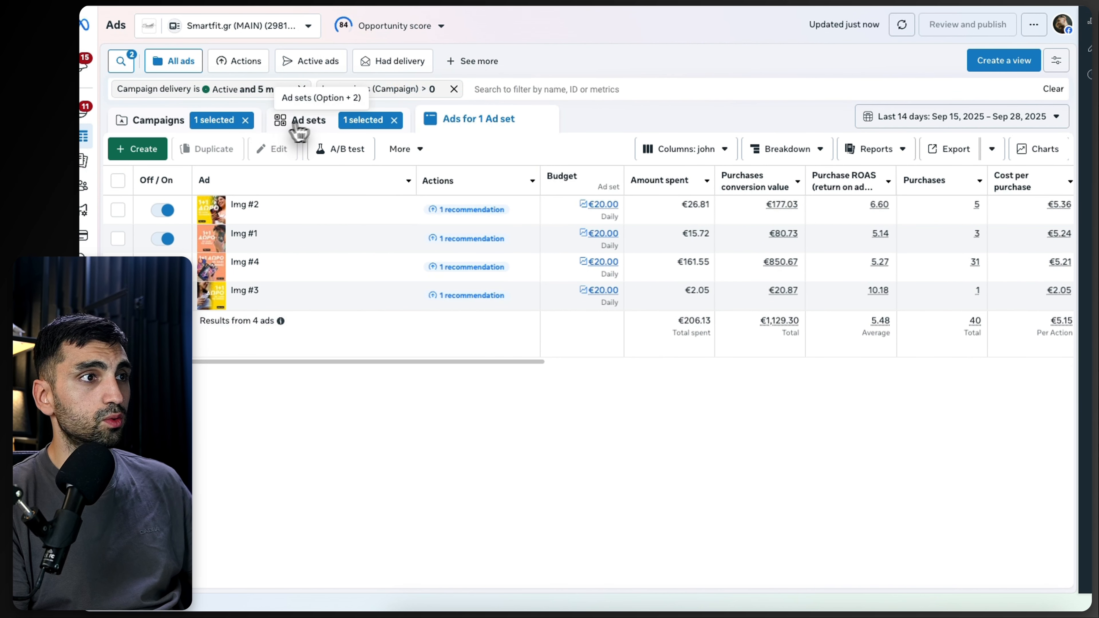
click(298, 121)
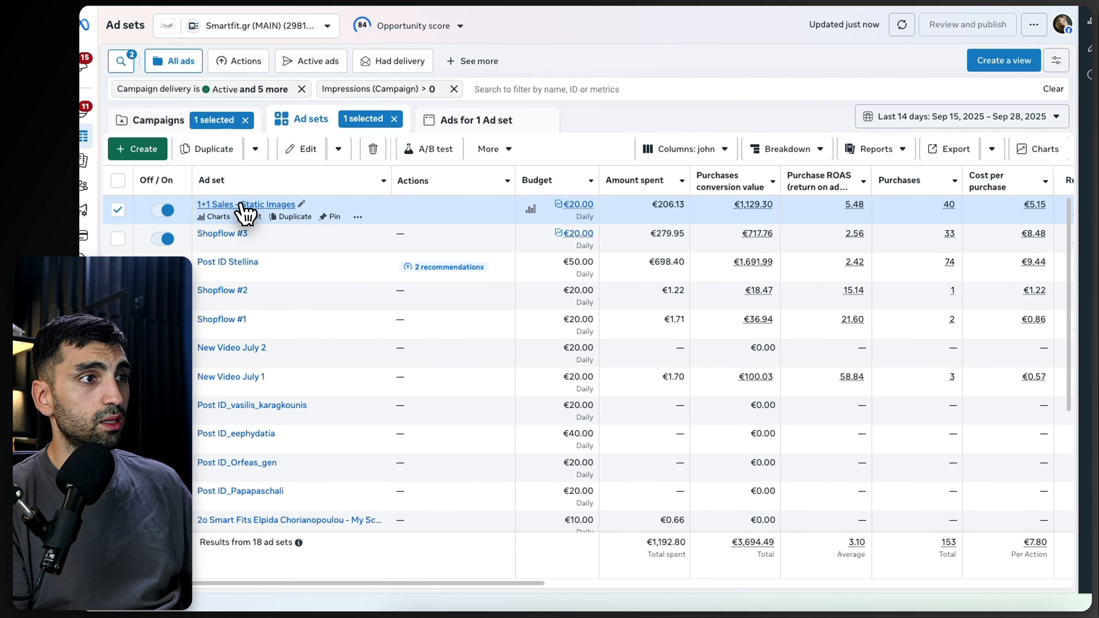
click(255, 204)
click(171, 121)
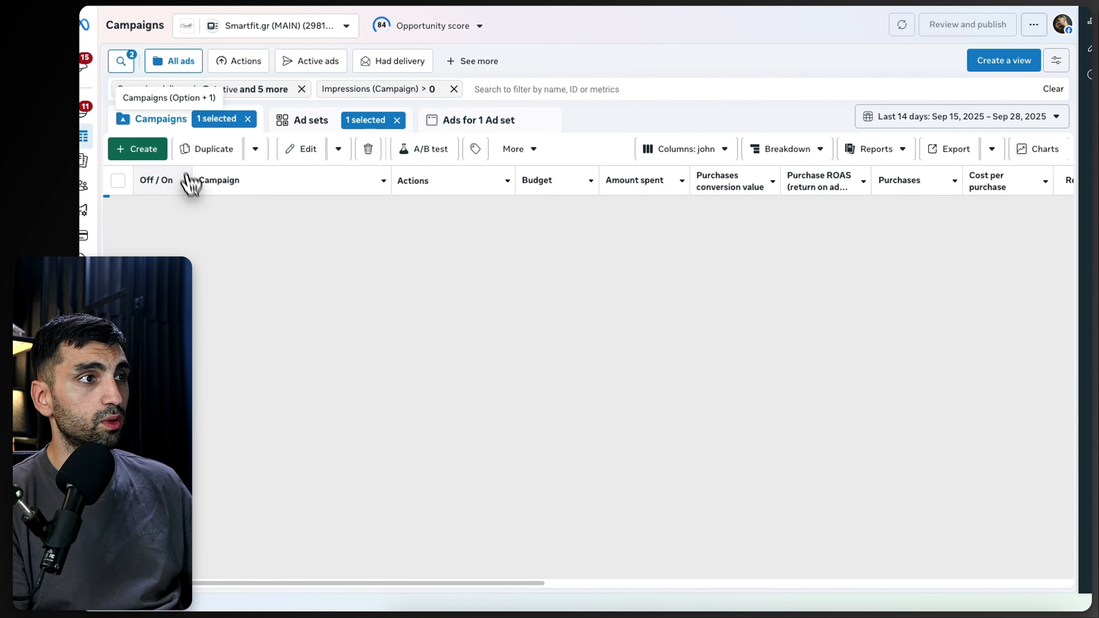
click(226, 205)
click(228, 206)
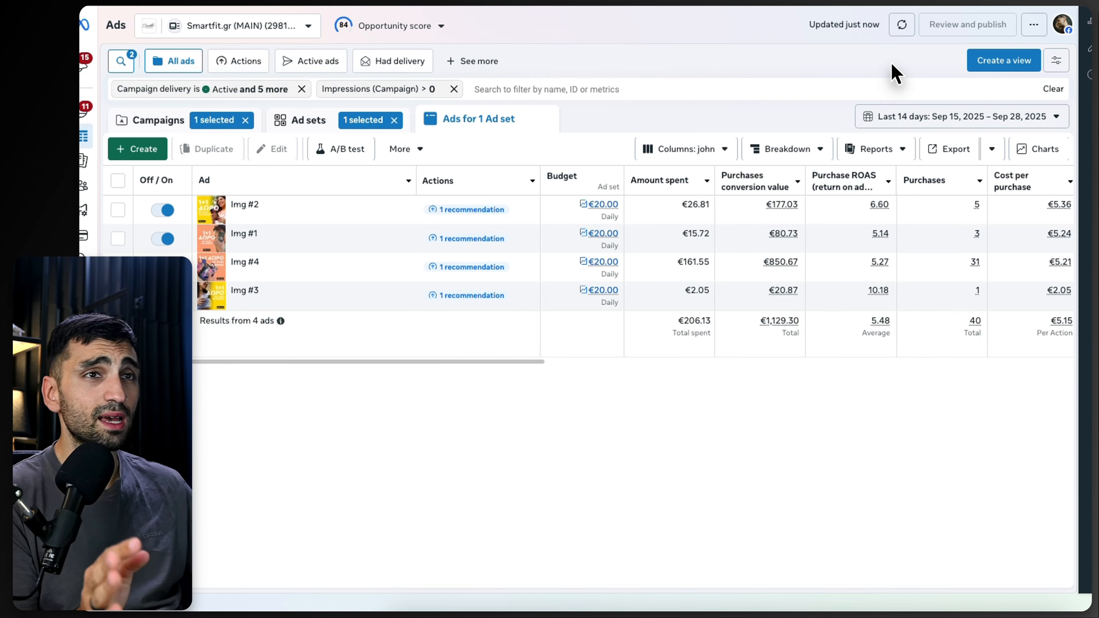
Step: Review the Different Creatives section of the setup diagram, then return to the ads list
key(ctrl+Tab)
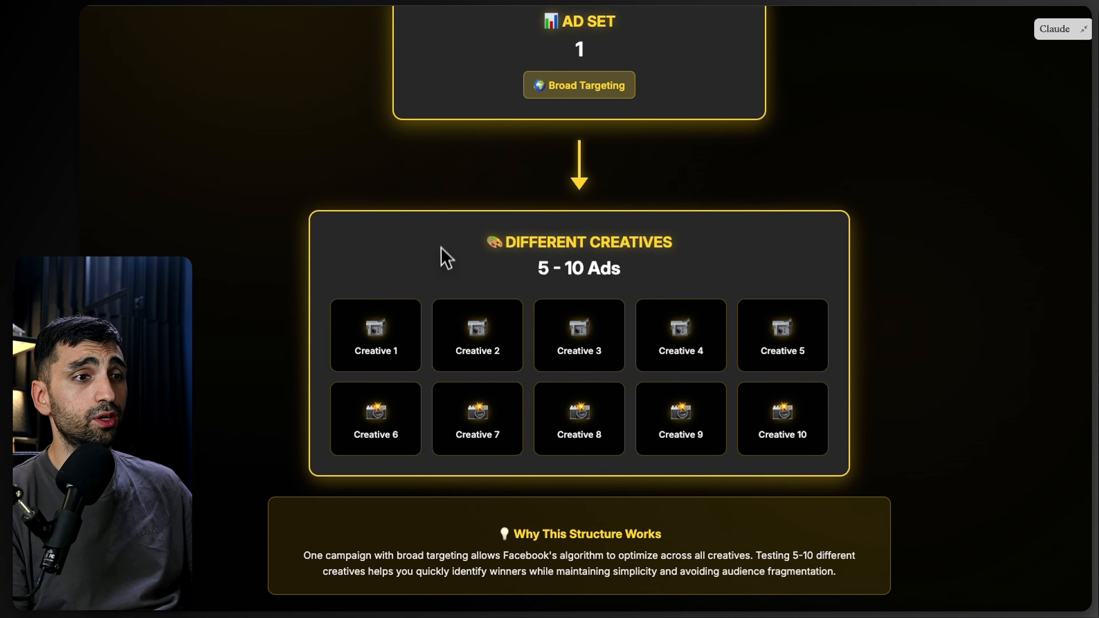
scroll(441, 251, up, 8)
scroll(447, 243, down, 8)
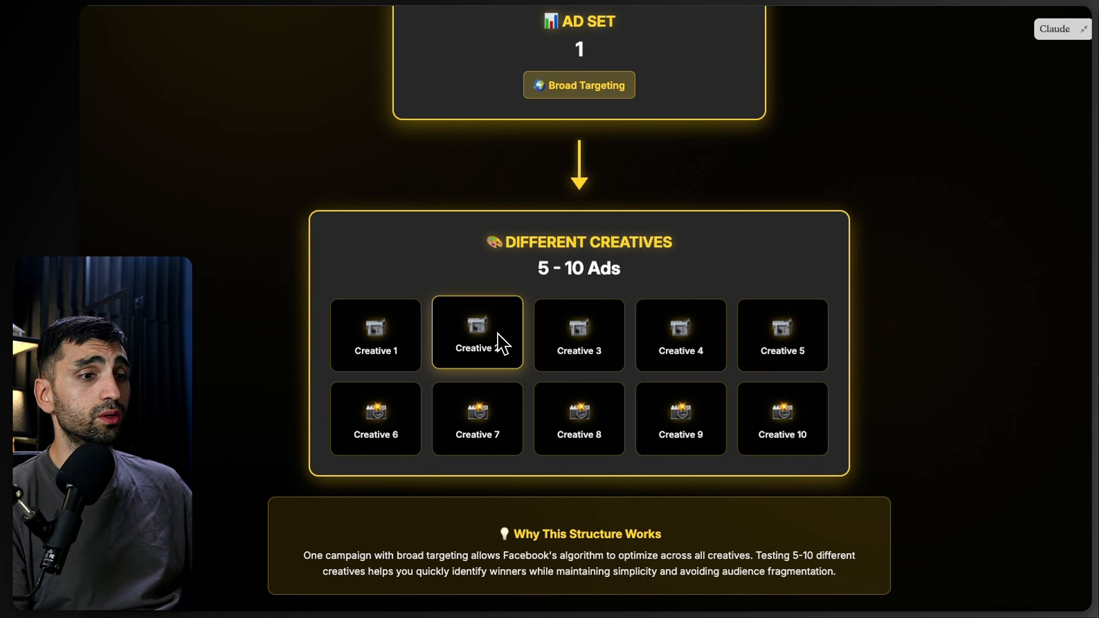
scroll(504, 349, up, 5)
key(ctrl+Tab)
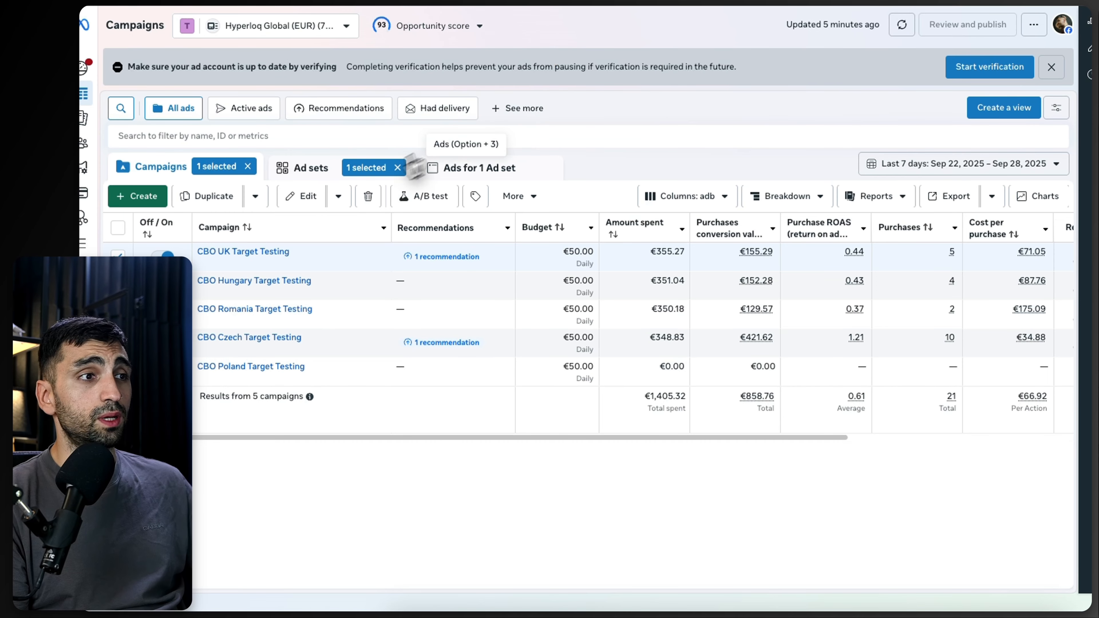
click(401, 22)
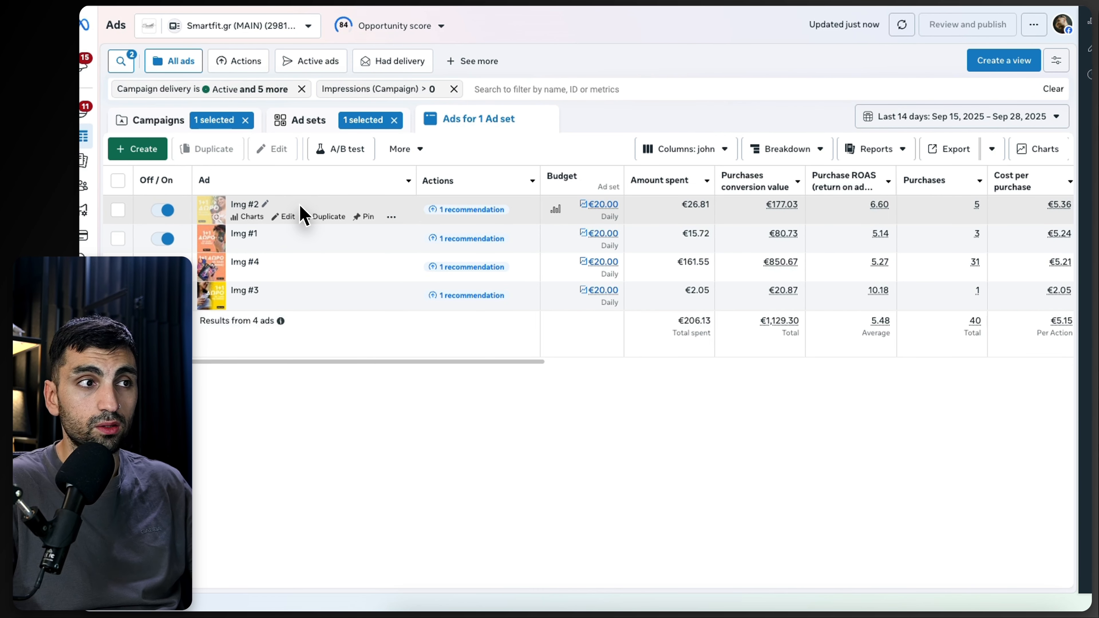
Step: Duplicate the Img #2 ad without applying any recommendations
click(324, 217)
click(414, 233)
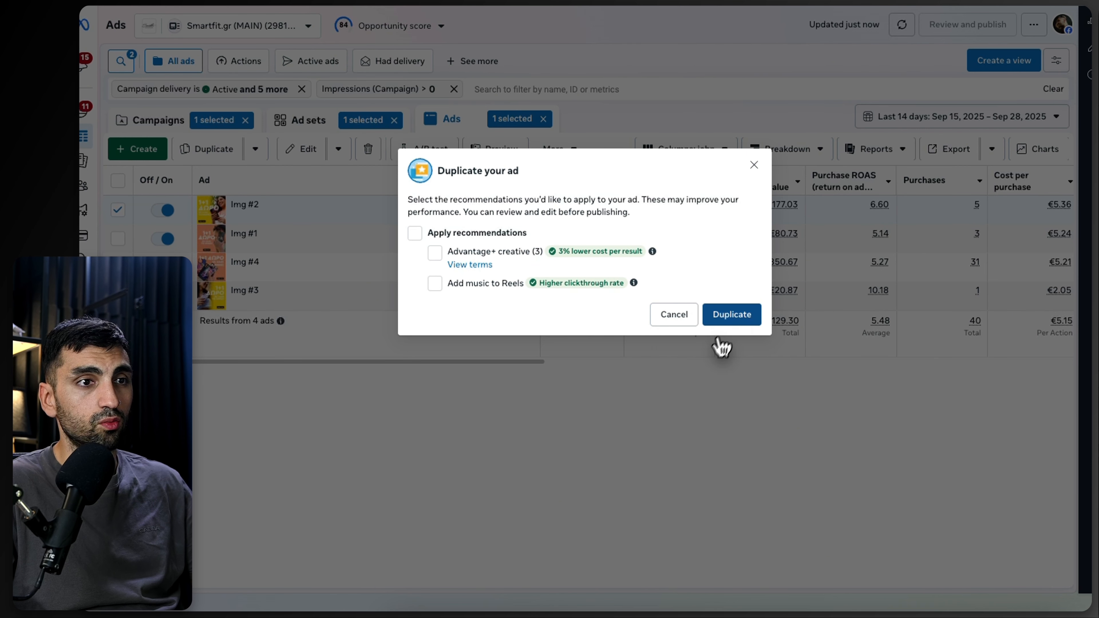
click(729, 315)
click(736, 482)
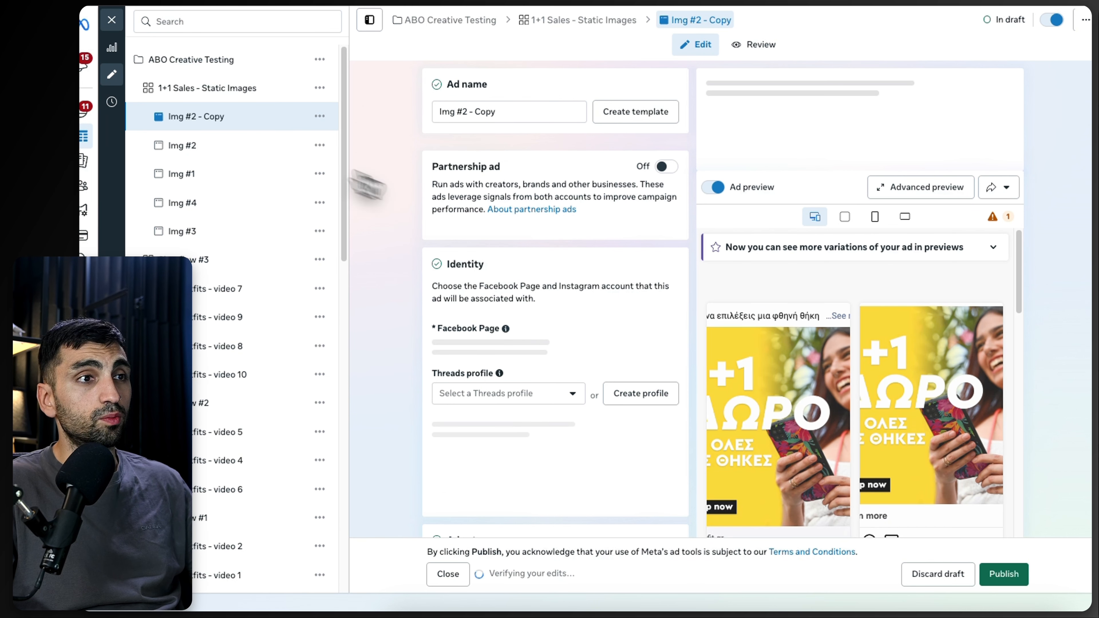
Step: Inspect the duplicated ad's name field and media edit options, then close the ad editor
scroll(590, 316, down, 6)
scroll(589, 312, up, 7)
triple_click(489, 108)
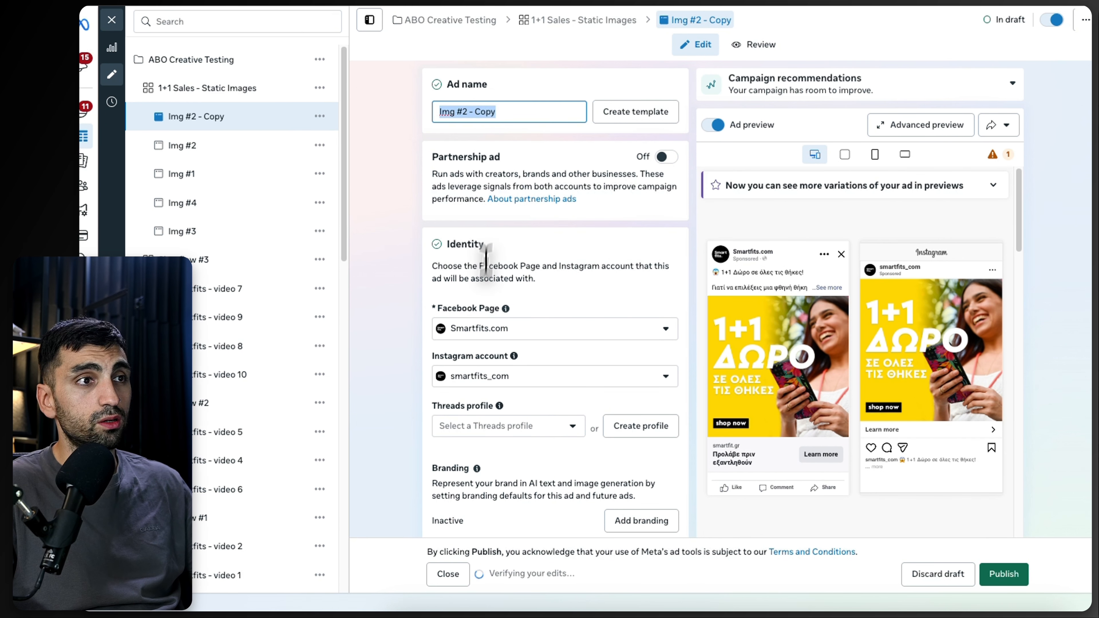
scroll(467, 385, down, 15)
scroll(519, 389, down, 3)
click(622, 315)
scroll(502, 411, down, 3)
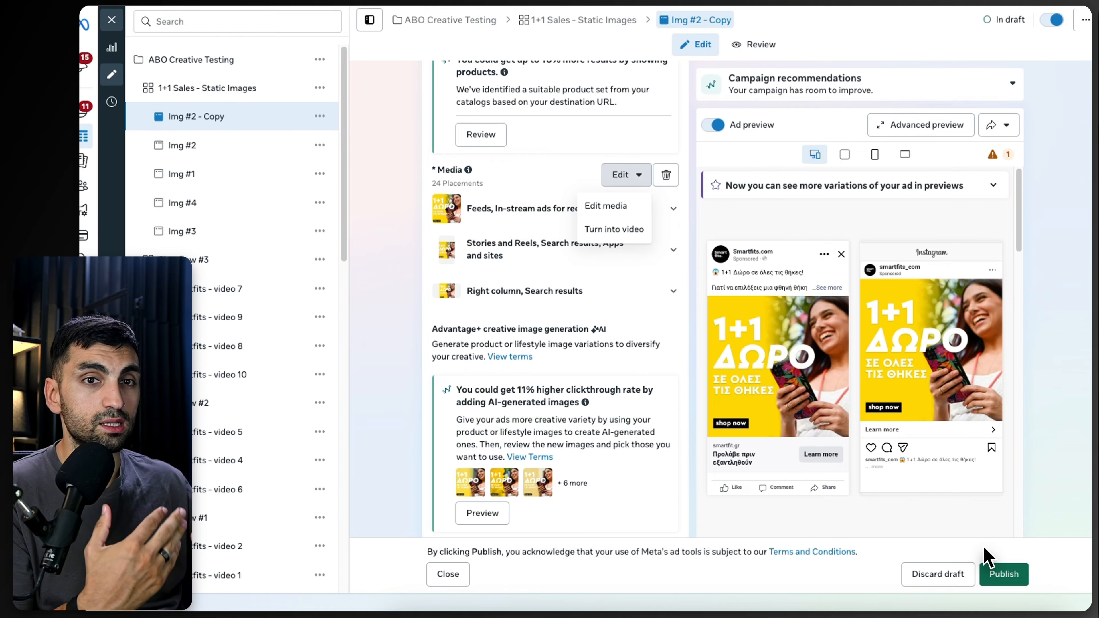
click(111, 21)
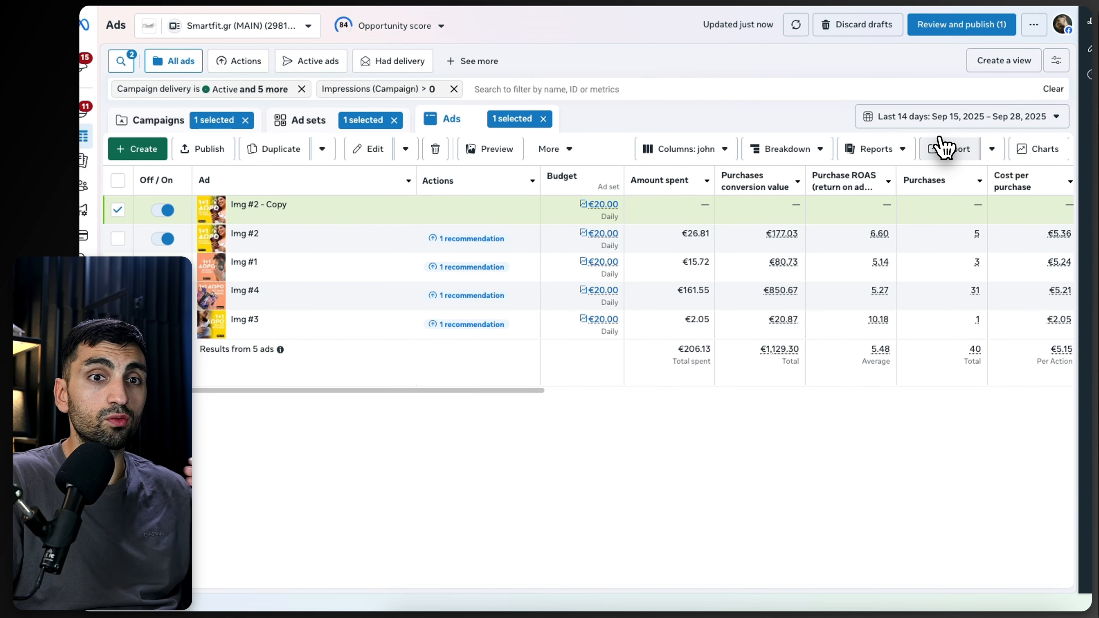
Step: Scroll across the ads' performance columns and check the recommendation details for the Img #3 ad
drag(470, 390, 341, 407)
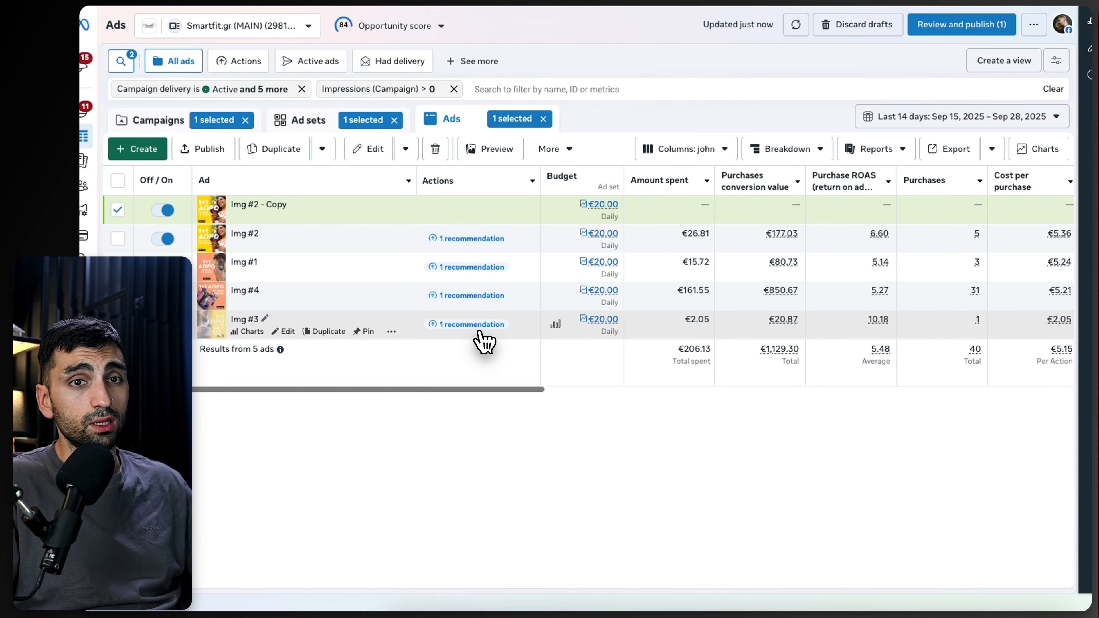
mouse_move(479, 332)
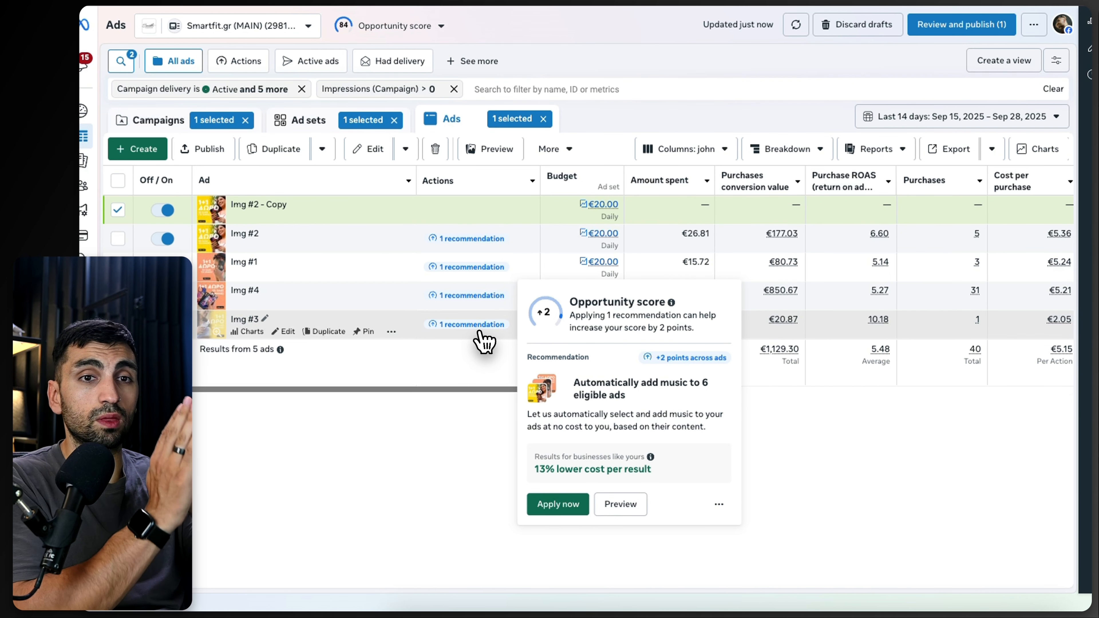
drag(491, 389, 570, 392)
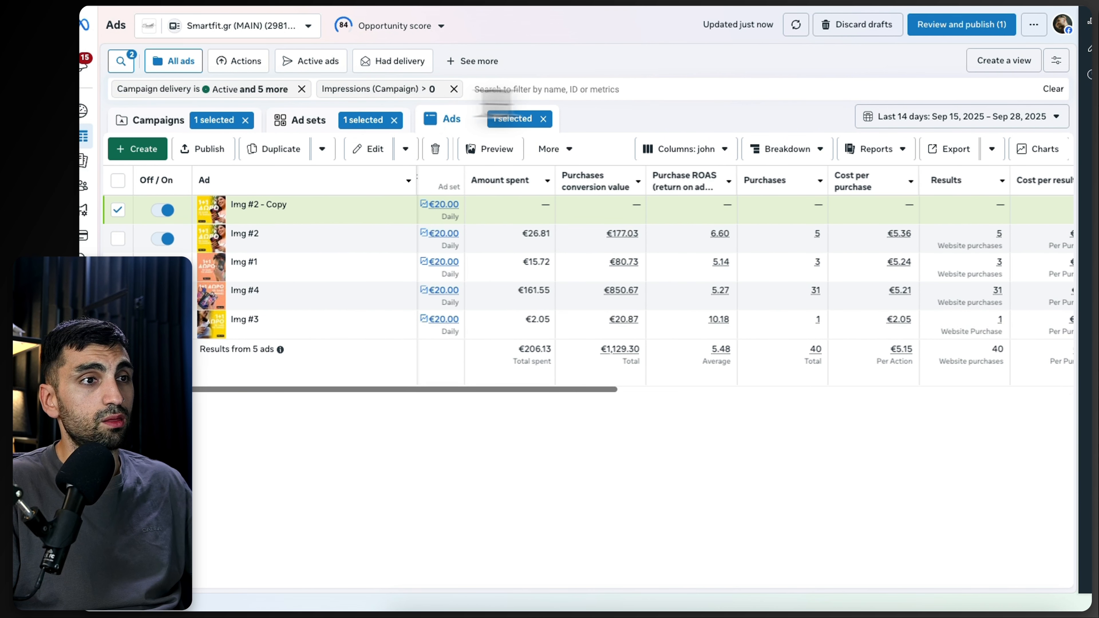
click(173, 123)
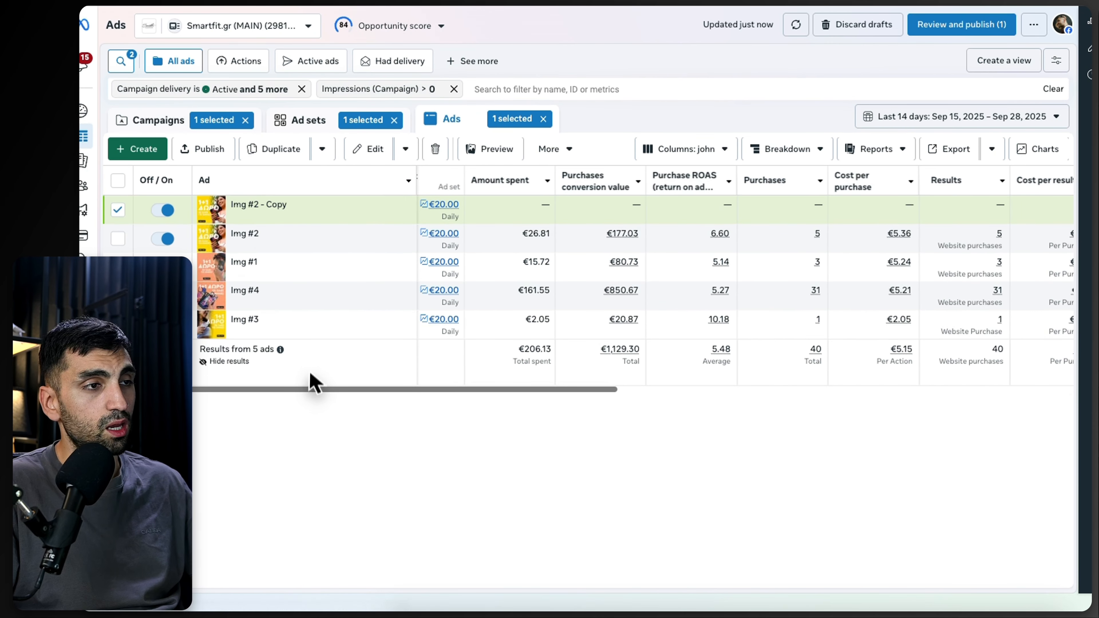
drag(302, 391, 337, 401)
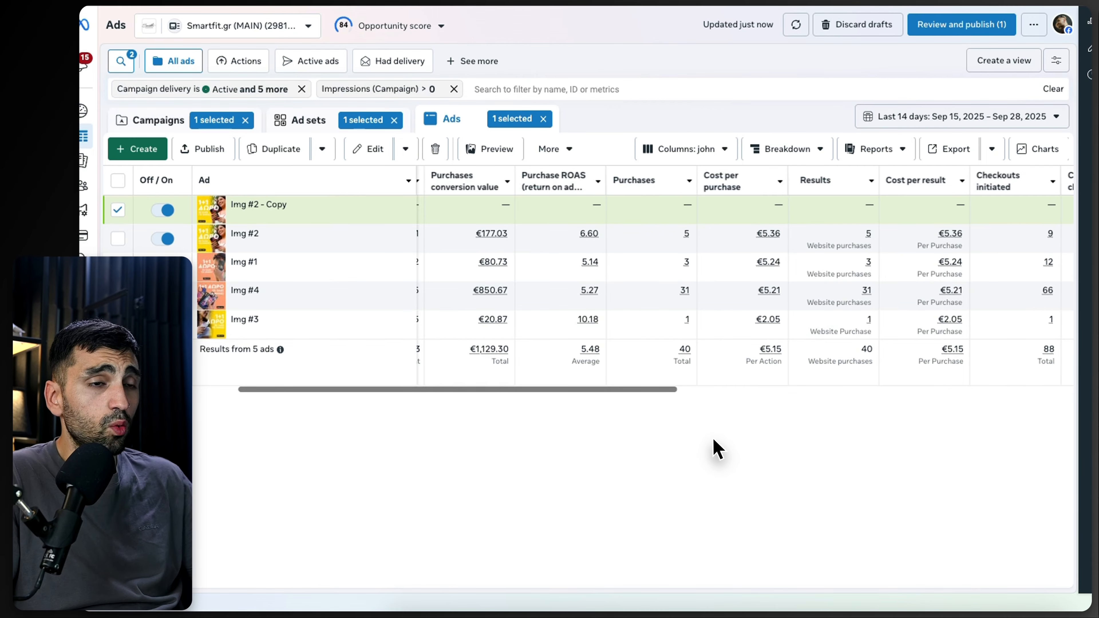
drag(605, 395, 540, 411)
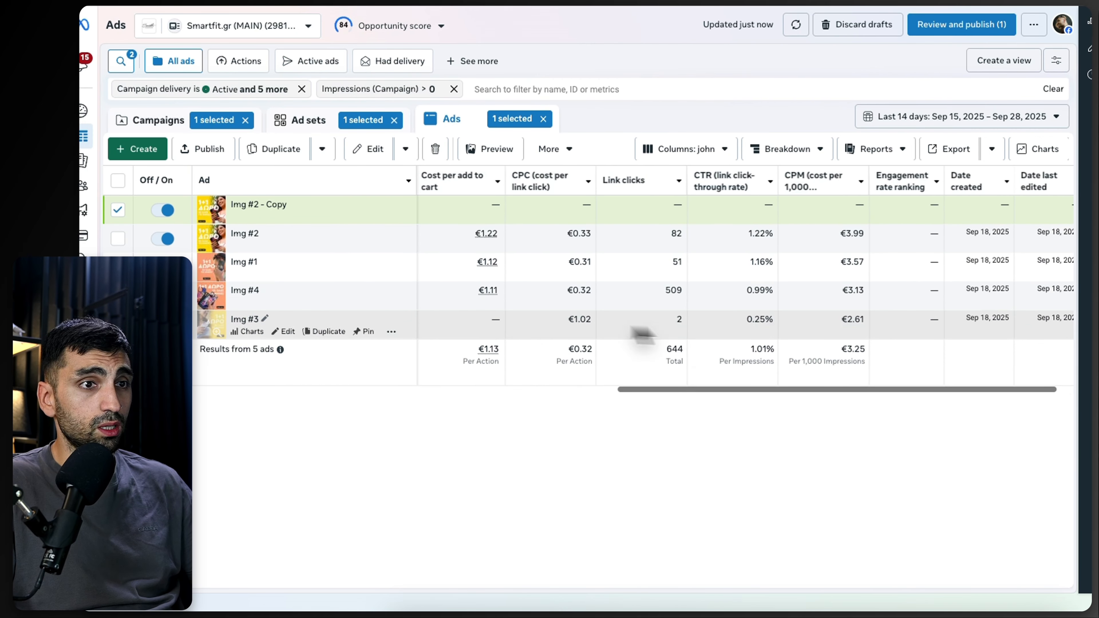
drag(706, 391, 277, 394)
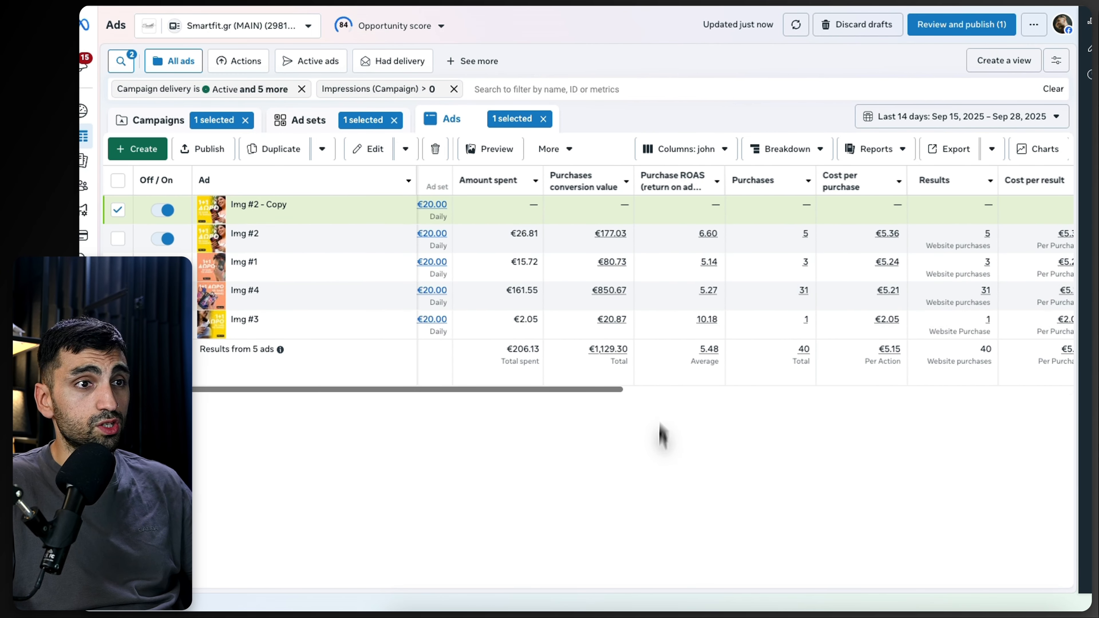
Step: Sort the ads by amount spent in descending order and select the Img #4 ad
click(670, 186)
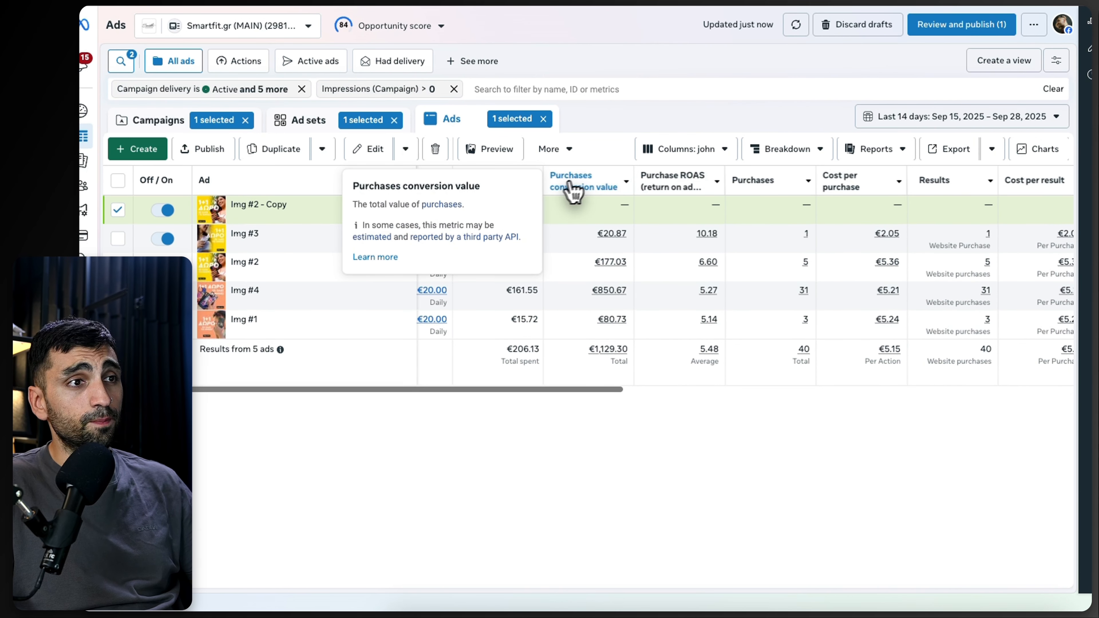
click(515, 190)
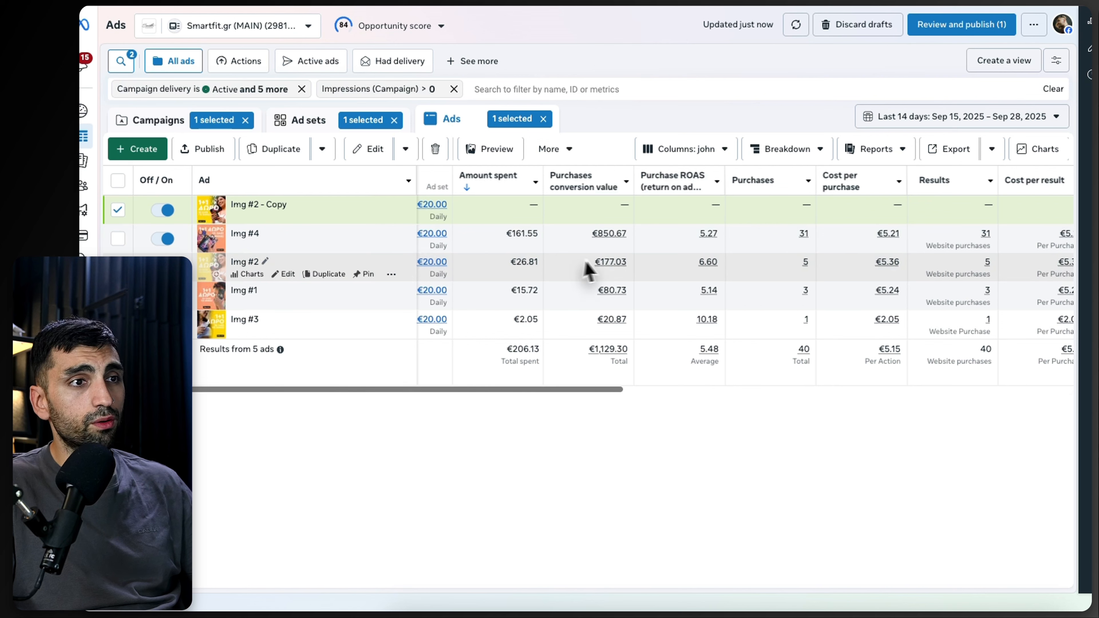
click(695, 243)
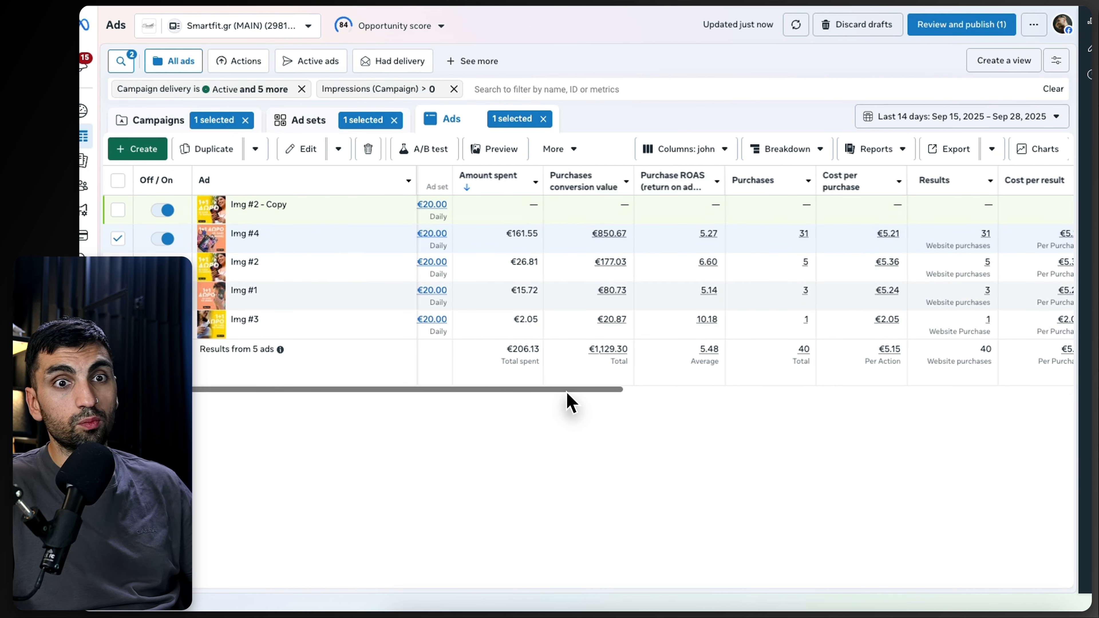
scroll(679, 356, right, 1)
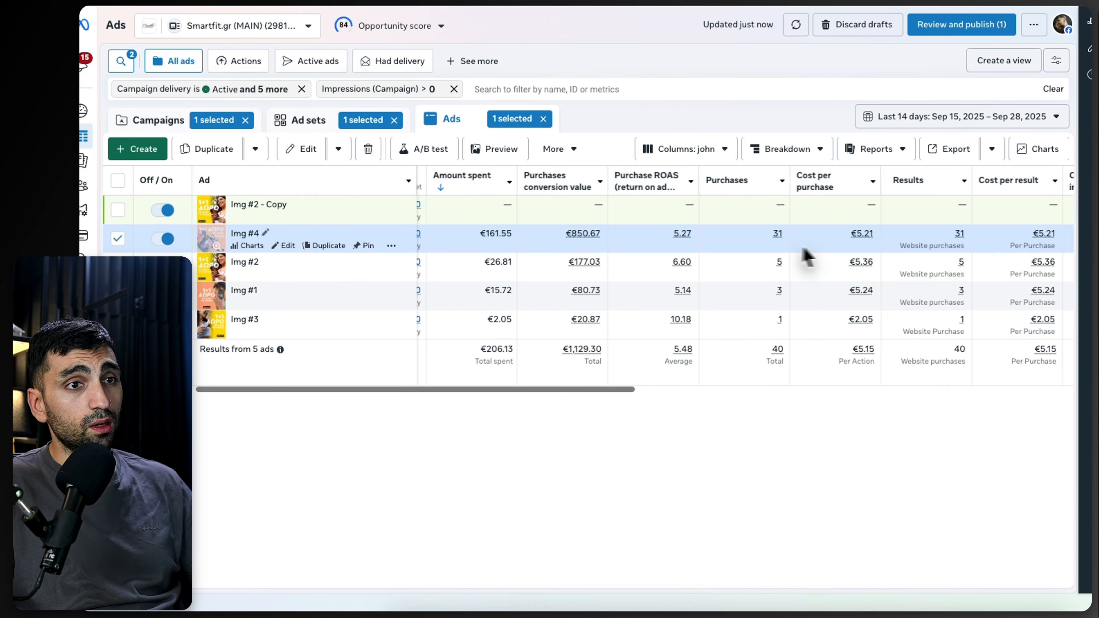
scroll(476, 392, left, 2)
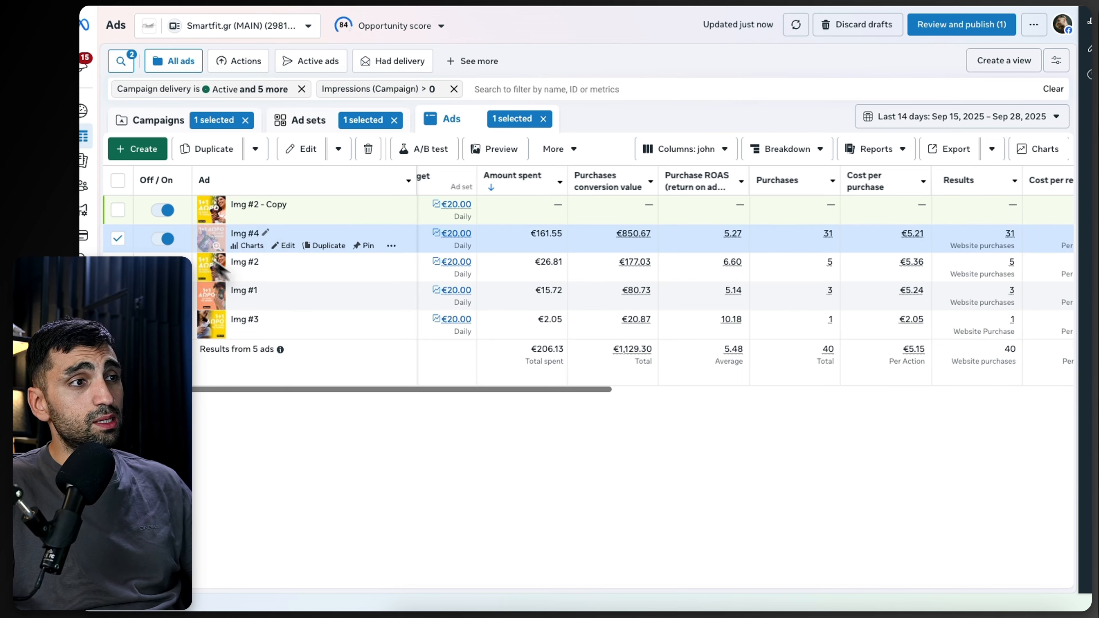
Step: Discard all unpublished drafts in the ad account, then highlight the Img #4 ad's amount spent
click(861, 26)
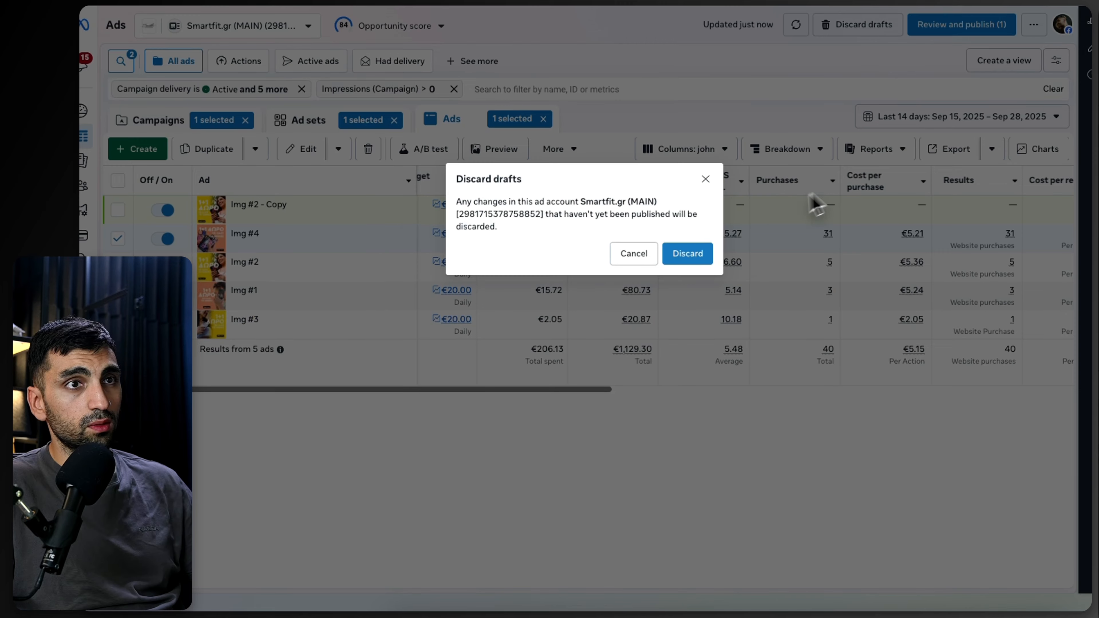
click(671, 265)
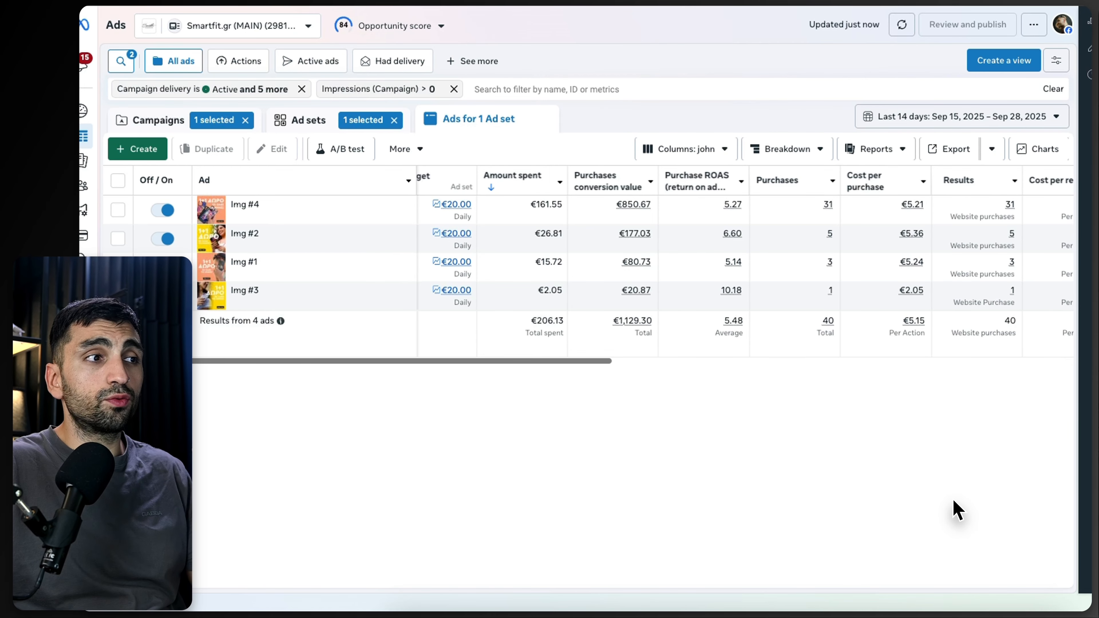
mouse_move(243, 216)
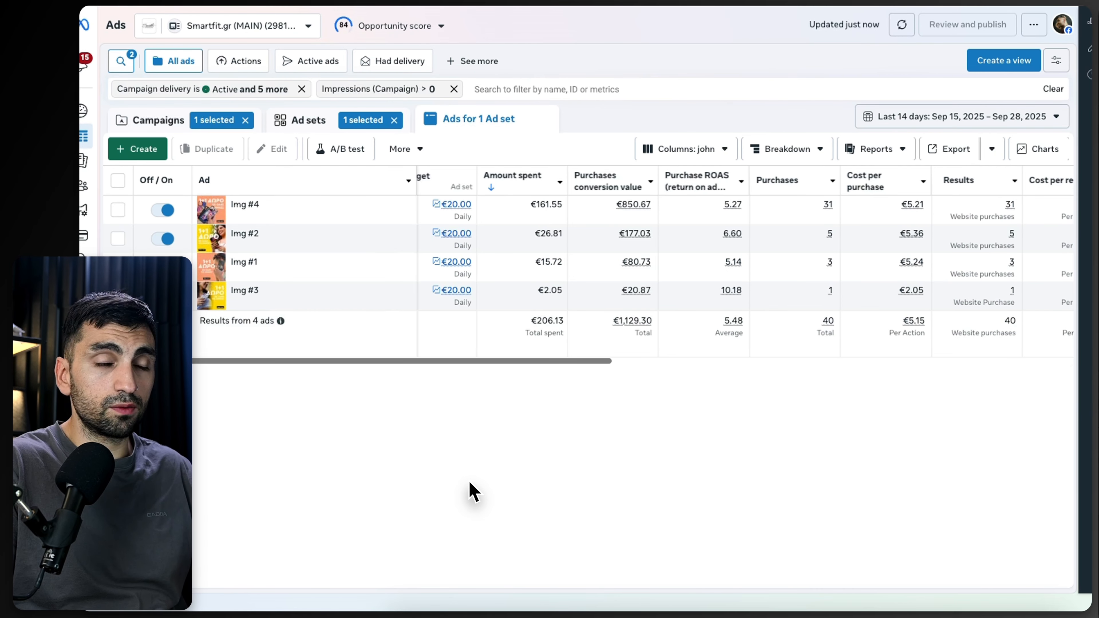
mouse_move(317, 216)
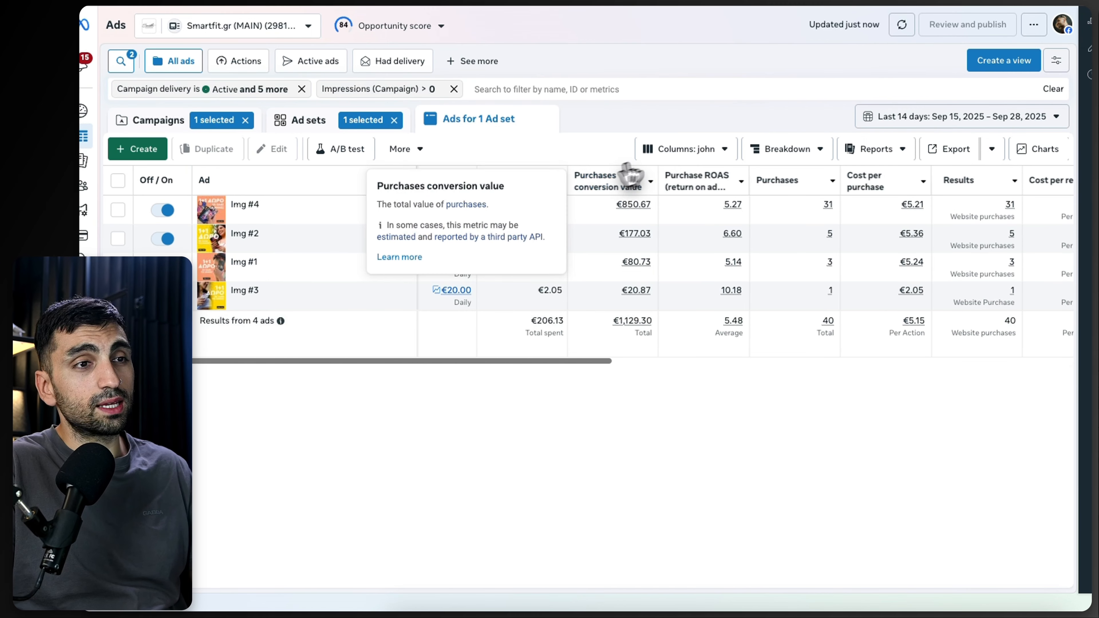
mouse_move(734, 212)
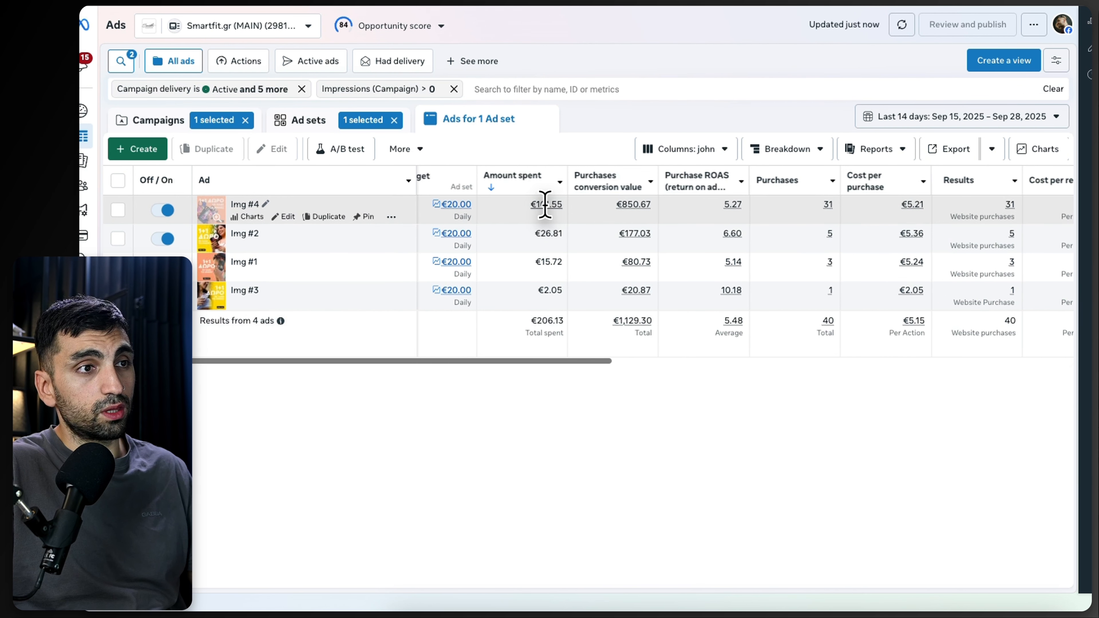
drag(535, 204, 571, 203)
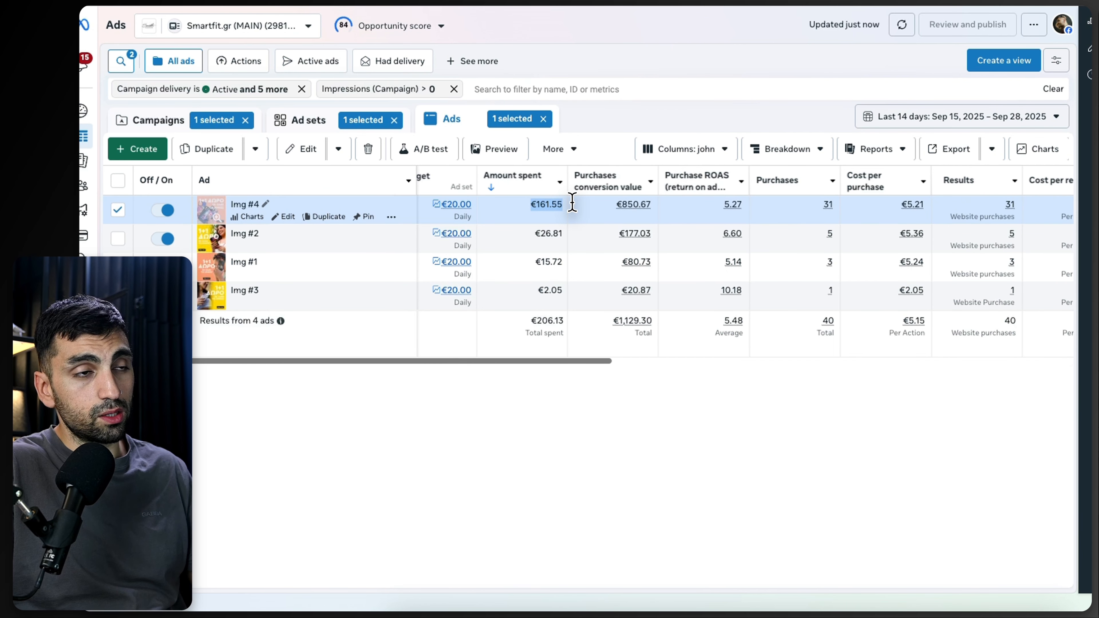
click(527, 454)
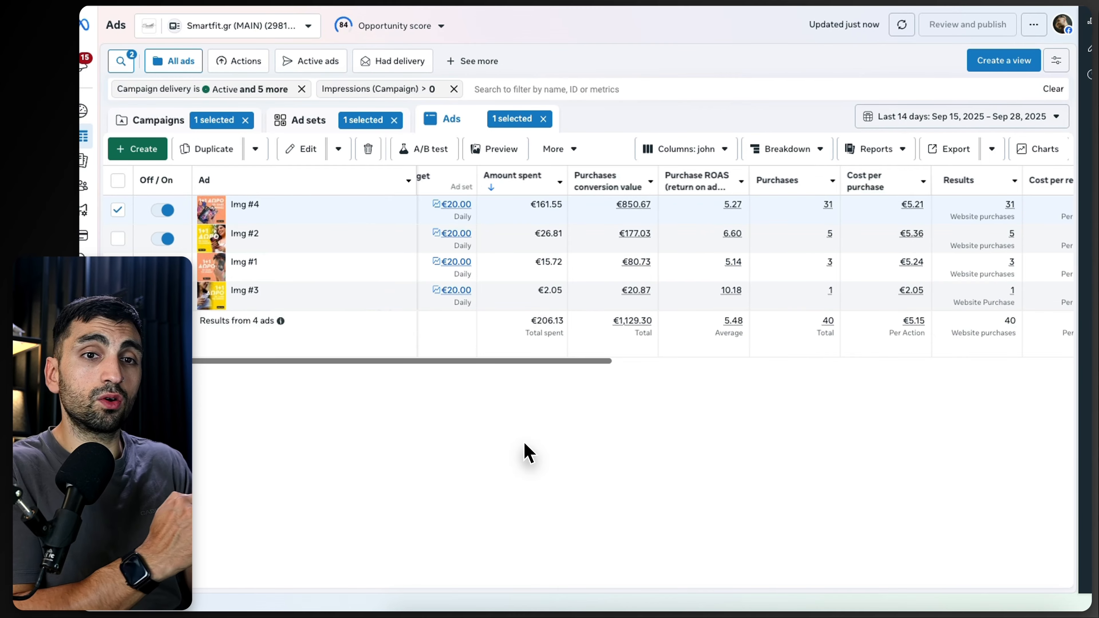
Step: Set the reporting date range to Sep 28, 2025 and compare the ads' spend for that day
click(900, 123)
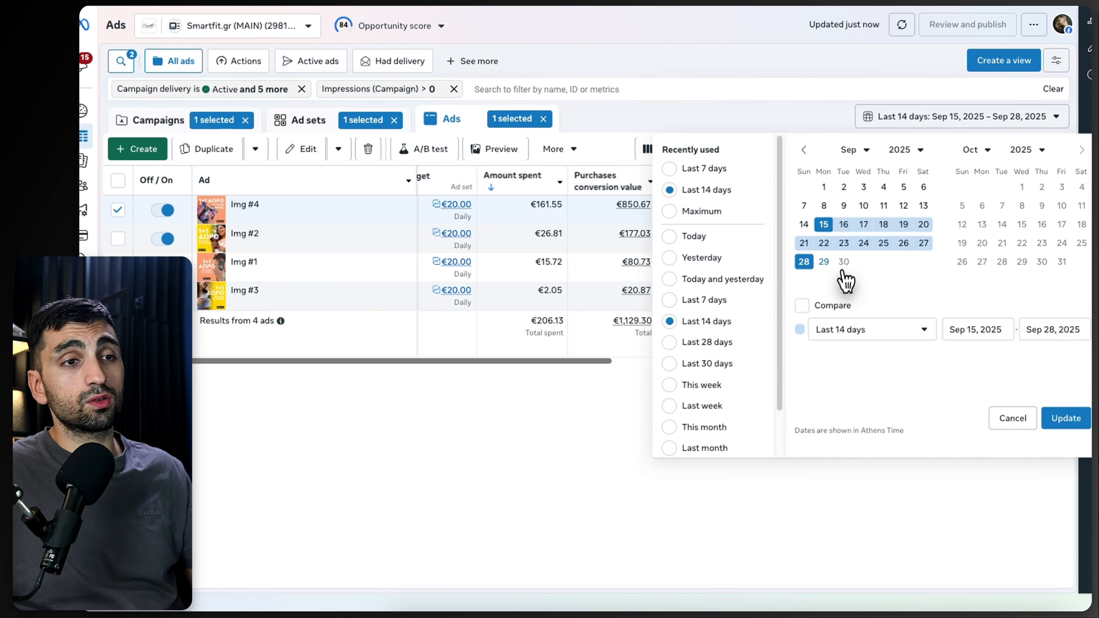
click(805, 262)
click(1066, 418)
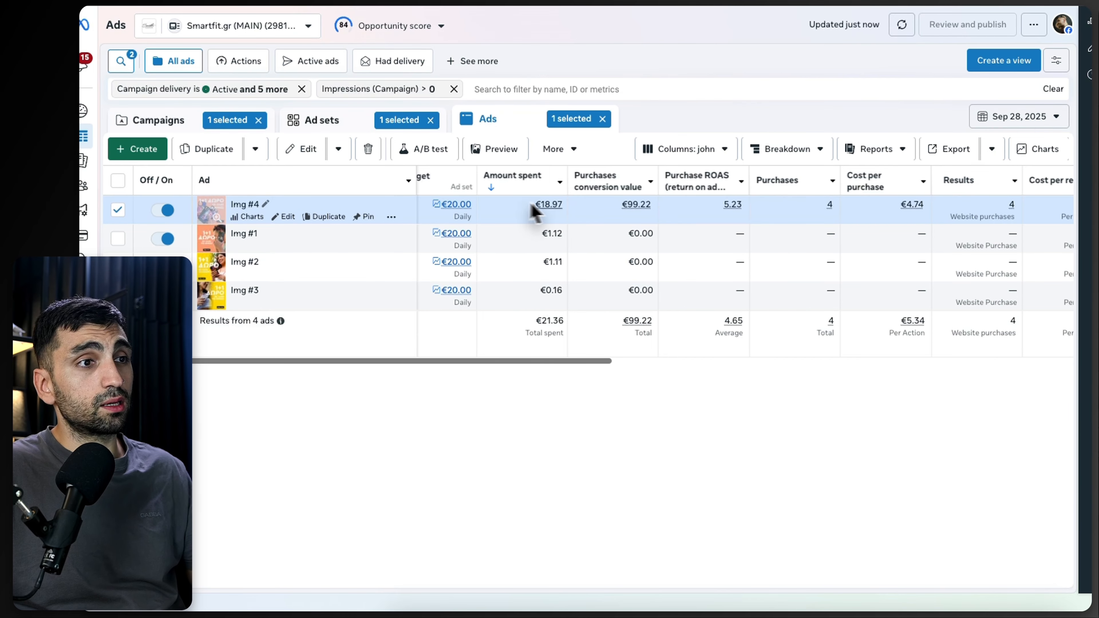
drag(536, 205, 572, 269)
click(533, 374)
click(542, 412)
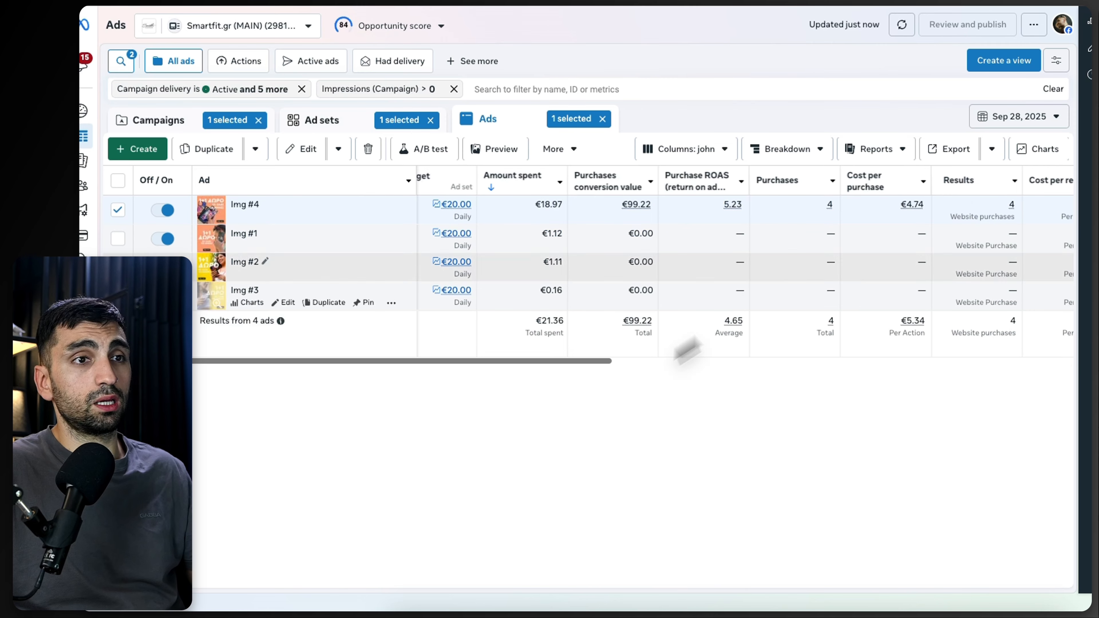
Step: Reopen the date range picker and apply a different reporting date
click(993, 124)
click(823, 261)
click(1065, 417)
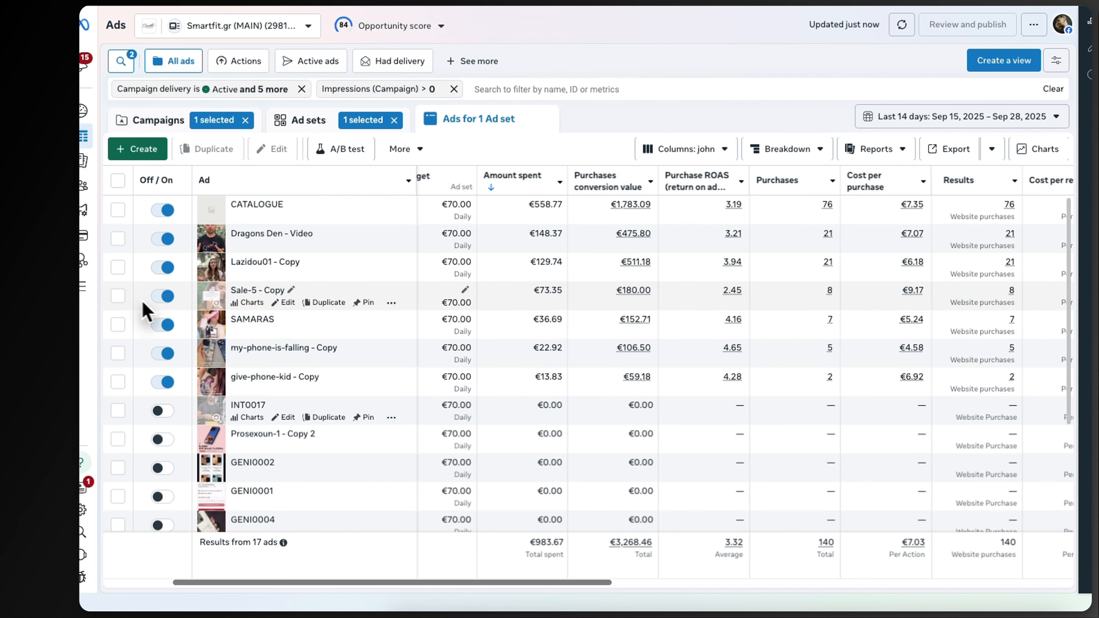
Step: Scroll the metric columns of the larger ad set and select the Sale-5 - Copy ad
mouse_move(627, 303)
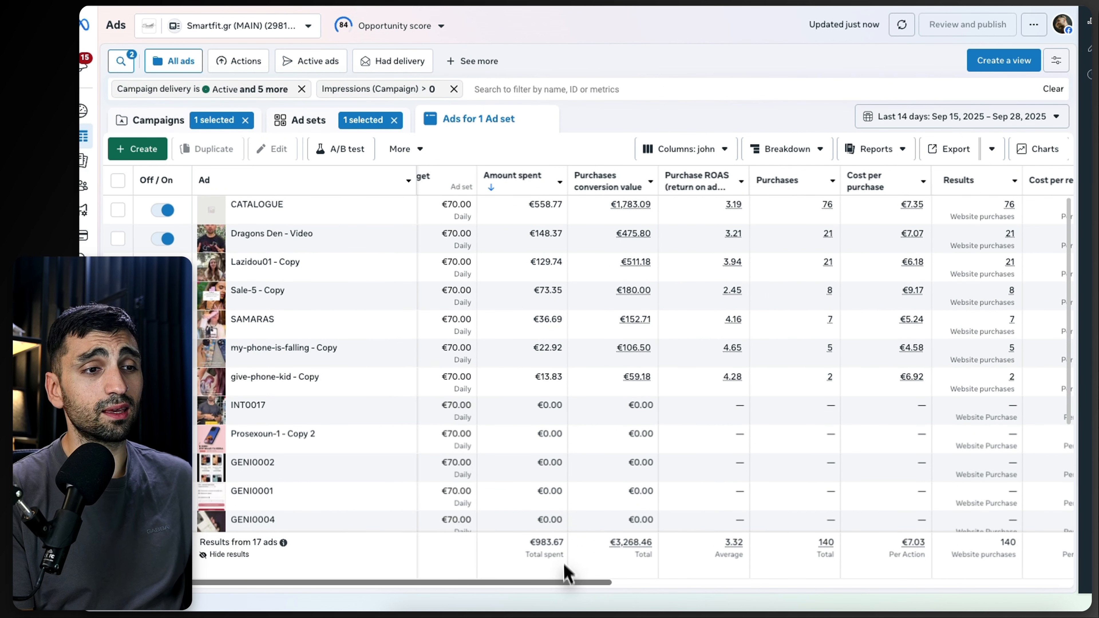
mouse_move(569, 581)
mouse_down()
mouse_move(689, 584)
mouse_move(550, 584)
mouse_up()
click(665, 63)
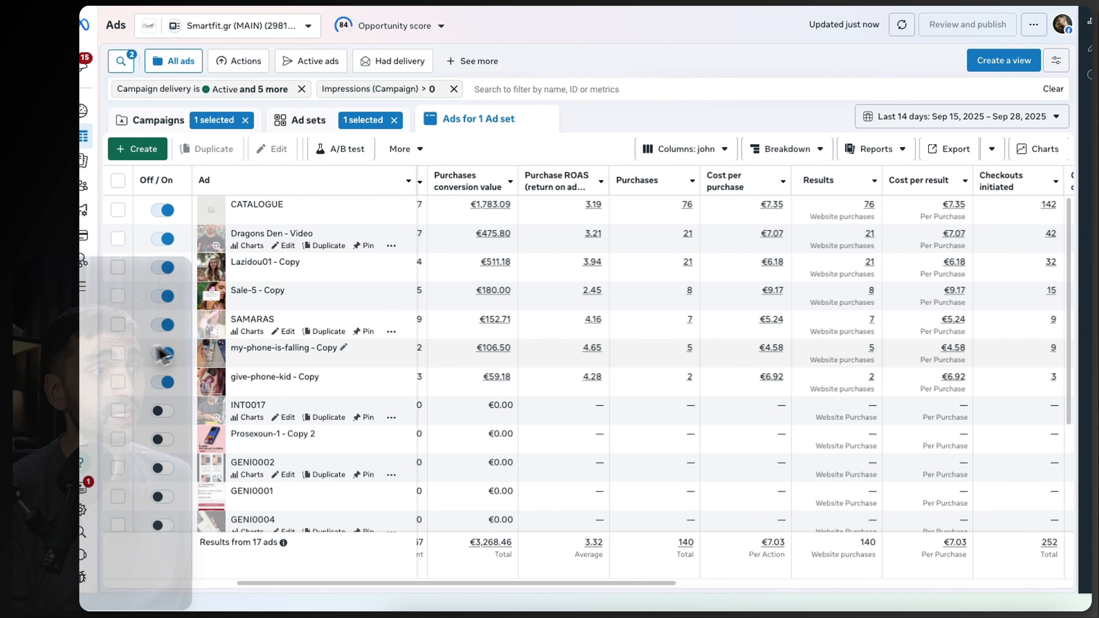
click(118, 295)
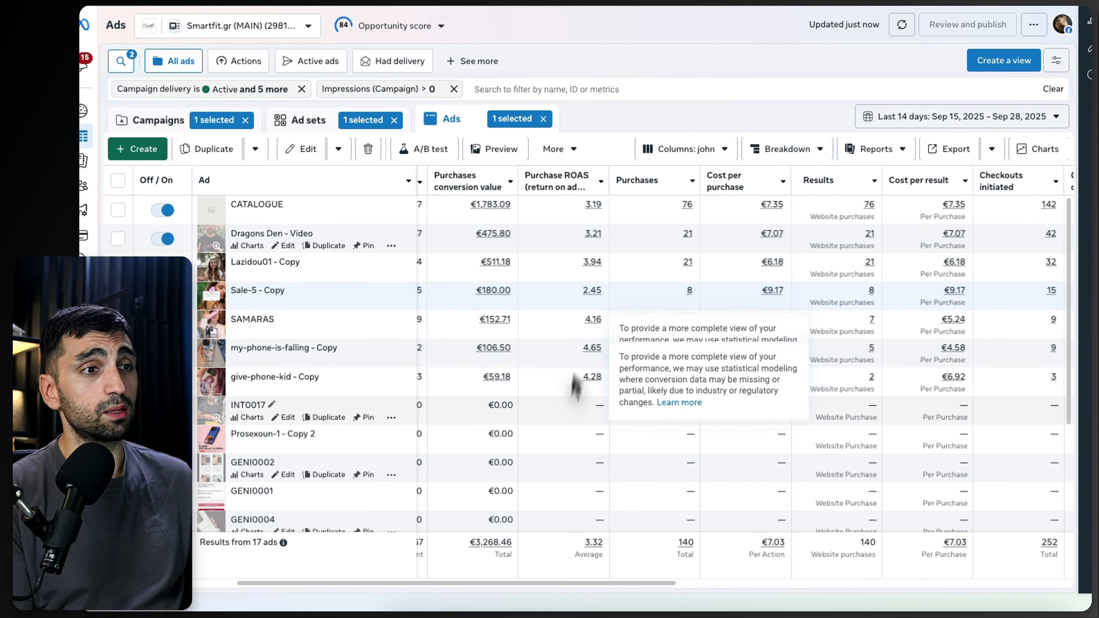
Step: Review the Sale-5 - Copy ad's metrics across the columns, including its CTR, and scroll through the ad list
drag(540, 584, 340, 533)
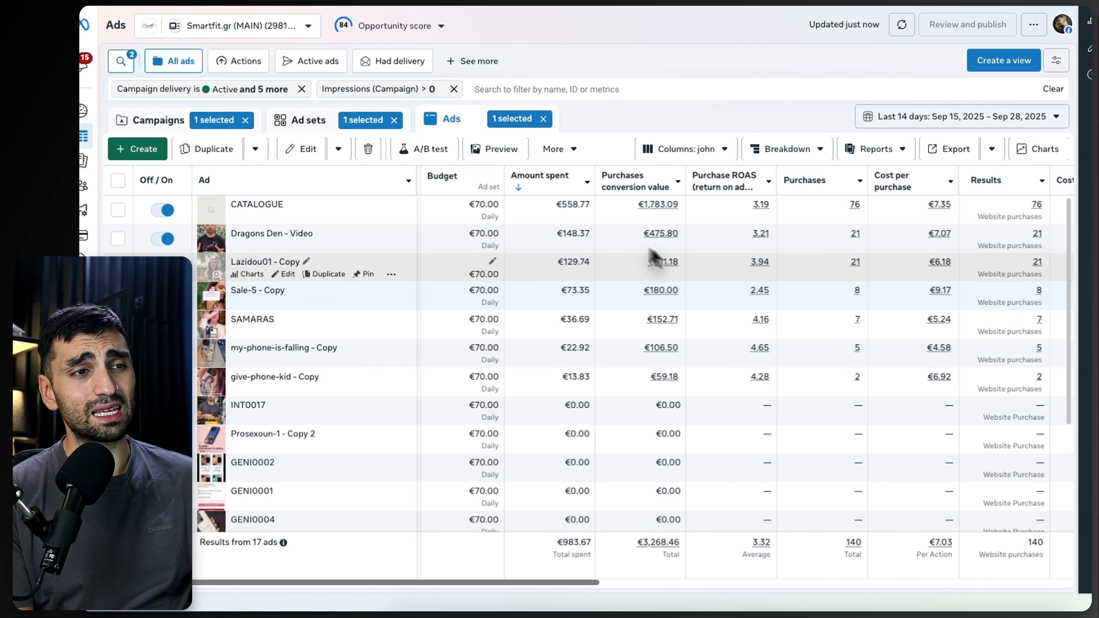
drag(589, 584, 1006, 584)
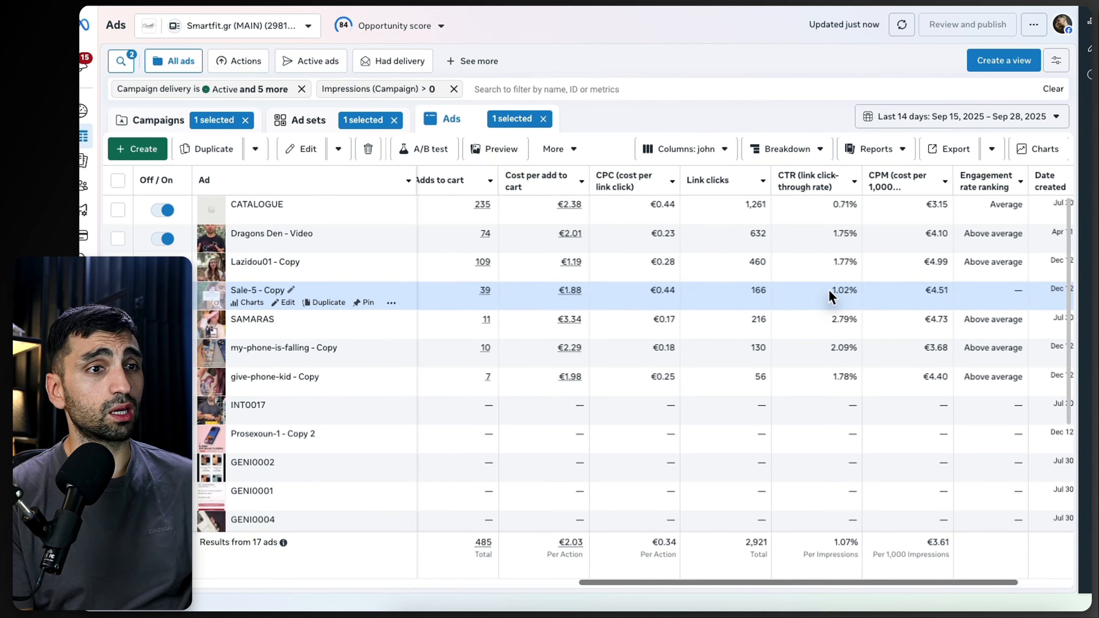
drag(828, 289, 862, 293)
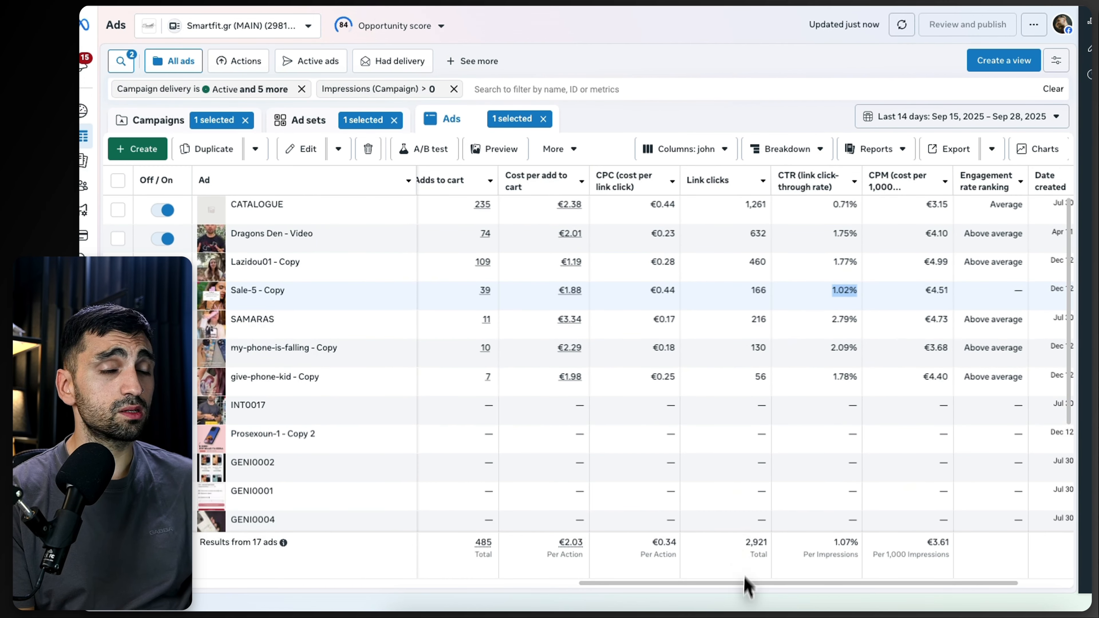
drag(723, 585, 126, 550)
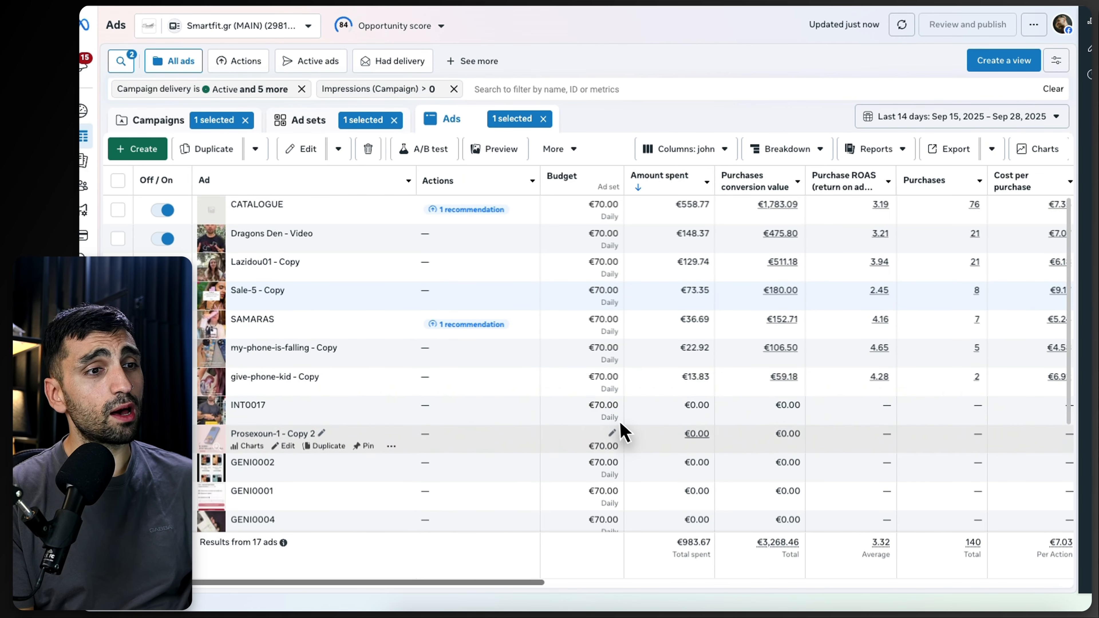
scroll(621, 429, down, 2)
scroll(468, 444, down, 1)
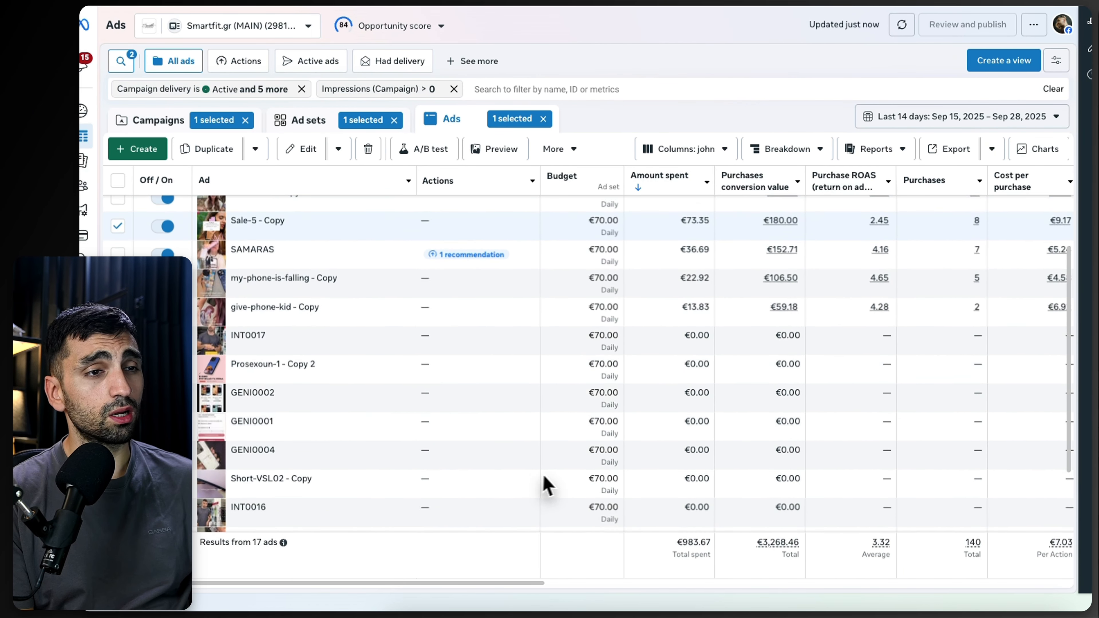
scroll(606, 424, up, 1)
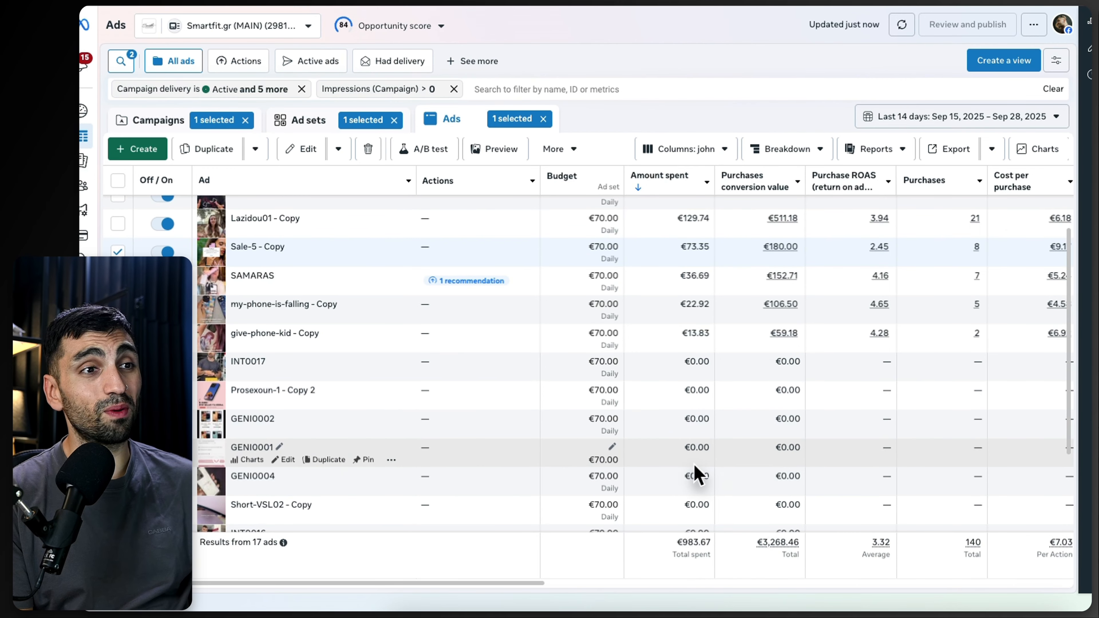
Step: Review all ads in the ad set across the metric columns, from amount spent through link clicks, CTR and cost per result
scroll(705, 465, up, 2)
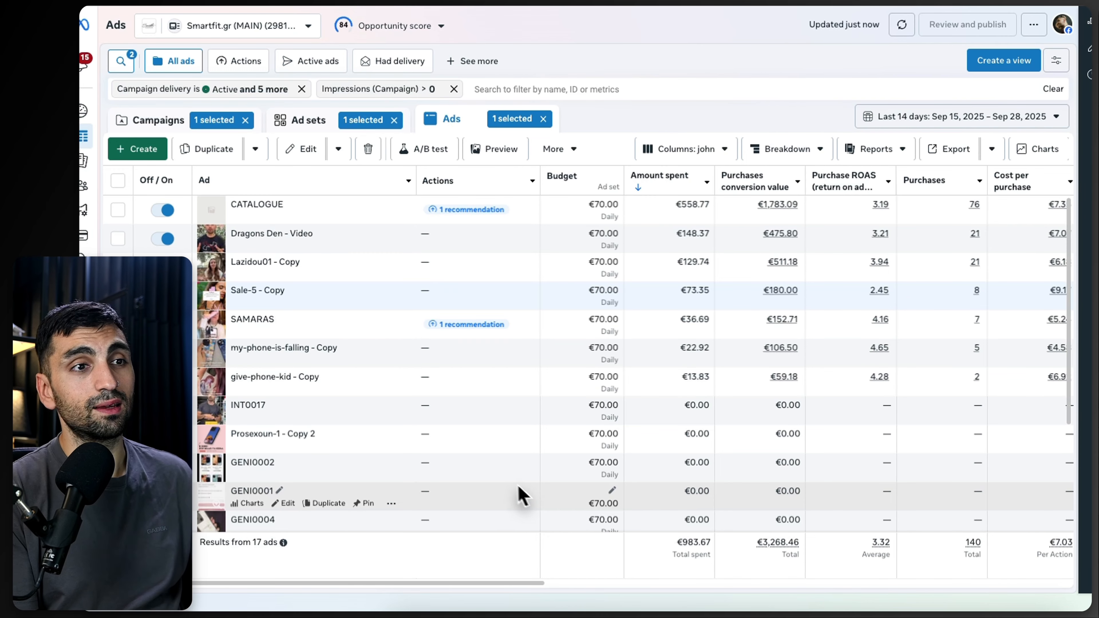
drag(509, 582, 692, 575)
scroll(692, 562, right, 10)
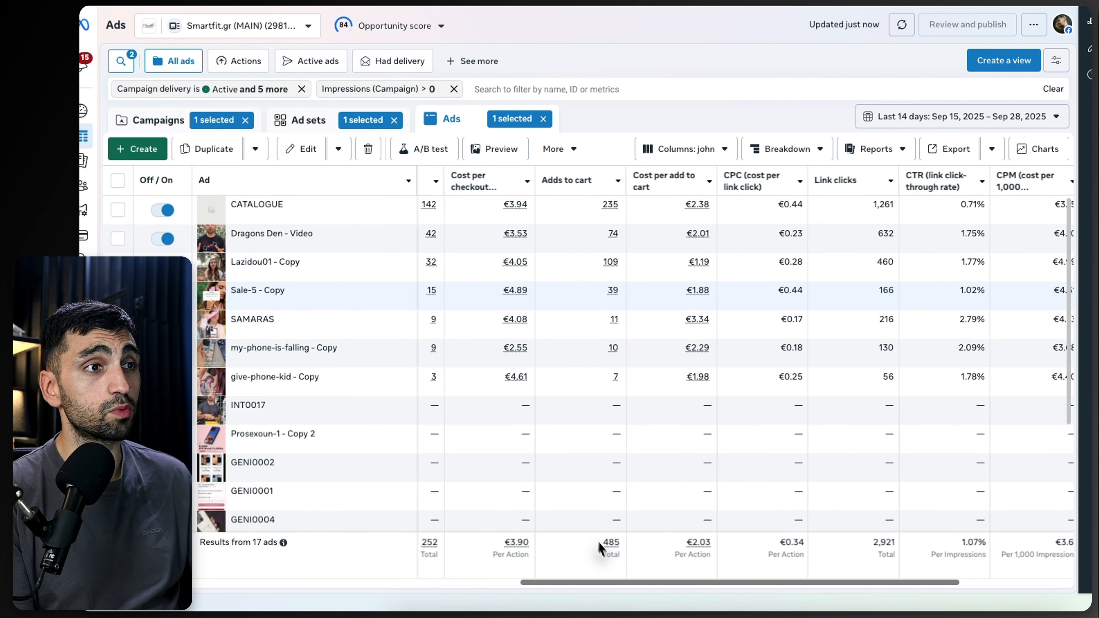
drag(606, 582, 507, 567)
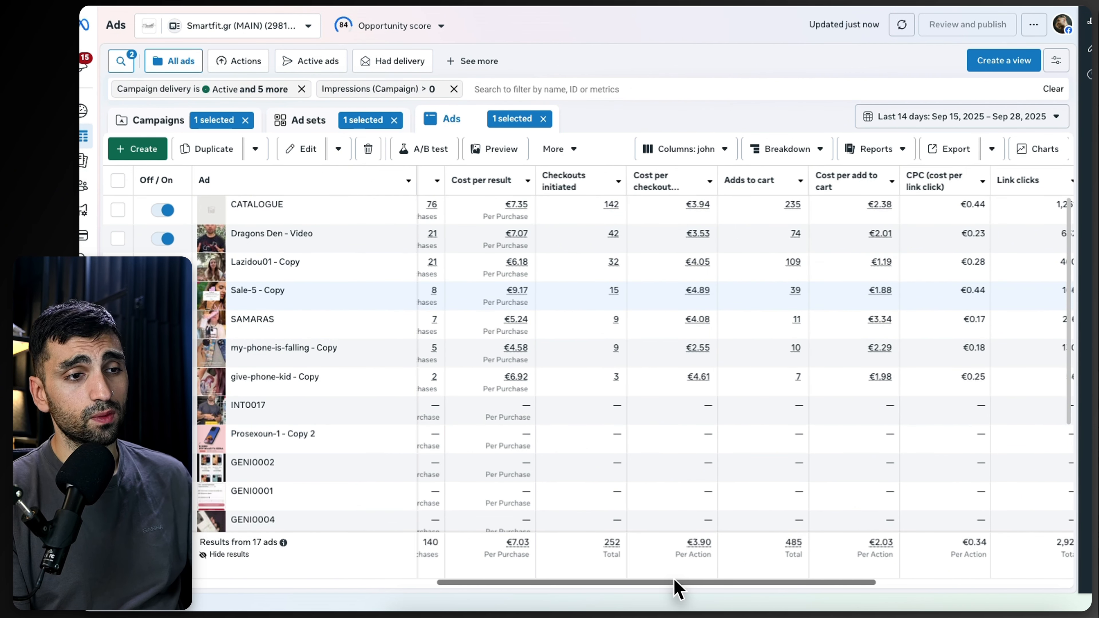
drag(676, 584, 589, 570)
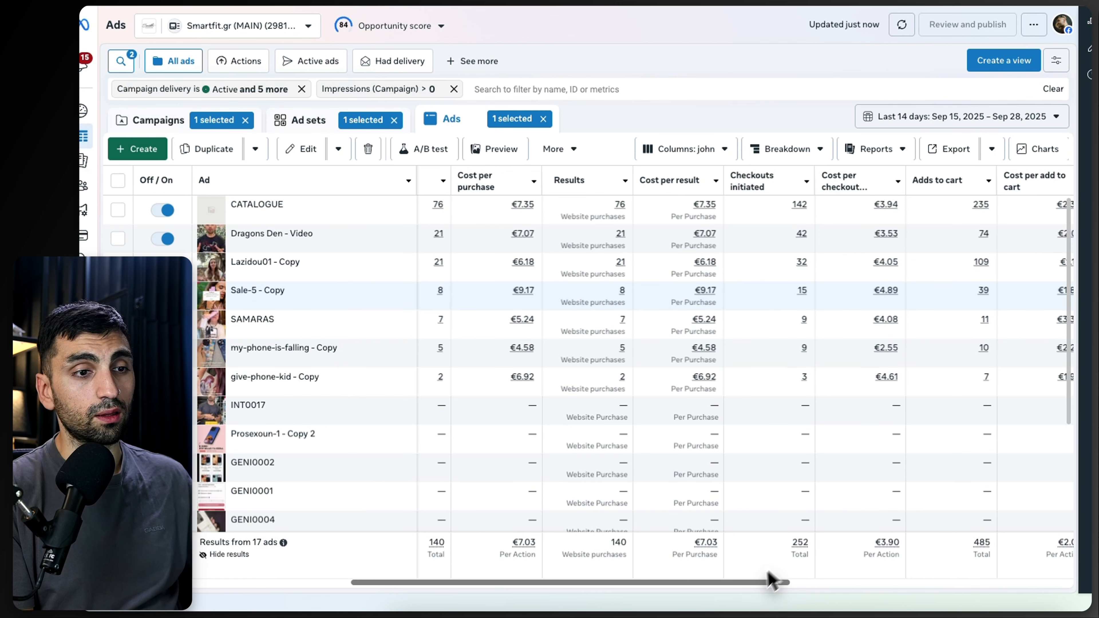
drag(743, 584, 935, 585)
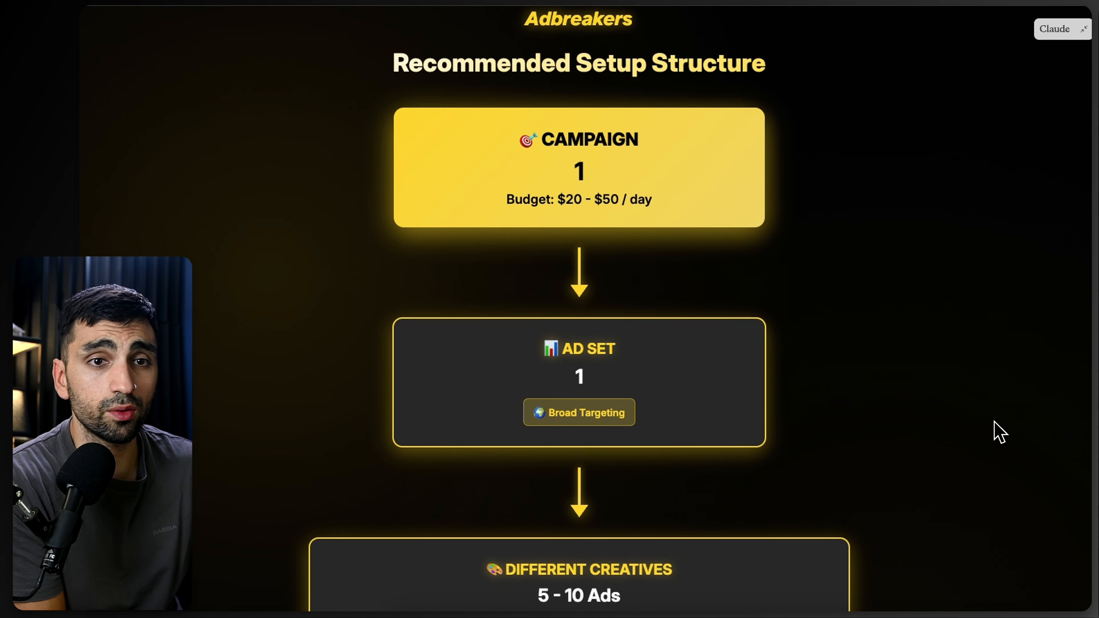
scroll(961, 432, down, 5)
scroll(952, 435, up, 6)
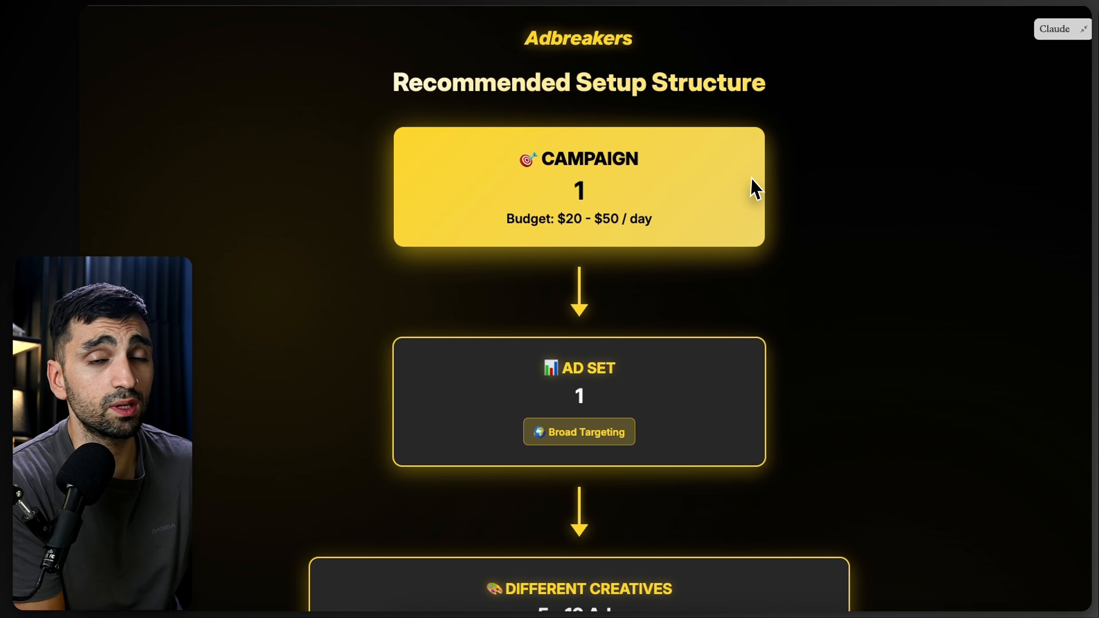